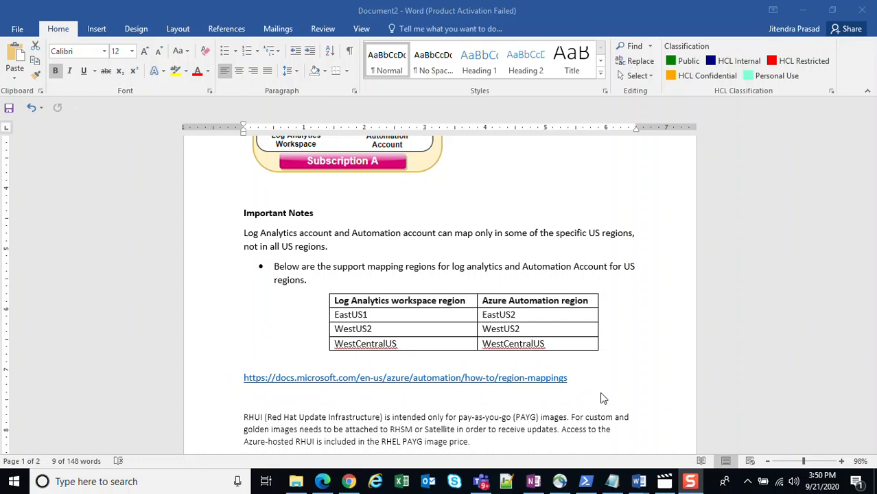
Step: Review the document's notes on supported region mappings, Red Hat Update Infrastructure and the port 443 firewall addresses
{"action": "scroll", "coordinate": [603, 398], "scroll_direction": "down", "scroll_amount": 1}
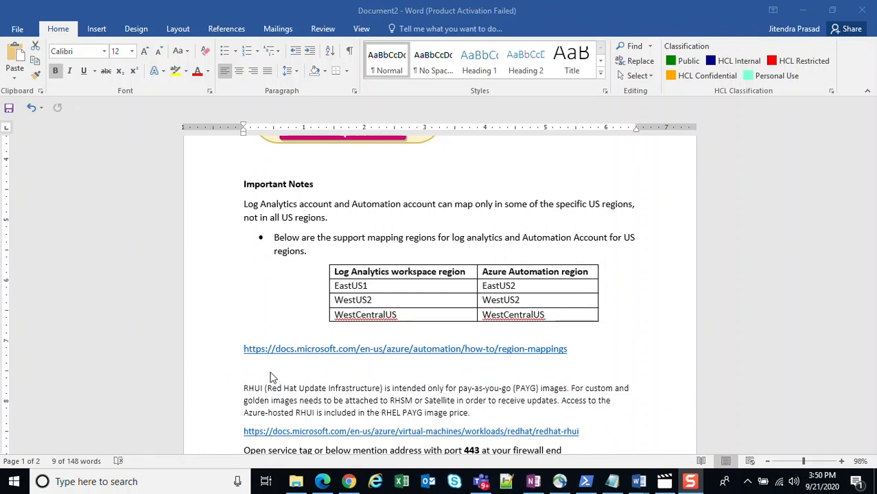
{"action": "scroll", "coordinate": [271, 377], "scroll_direction": "down", "scroll_amount": 1}
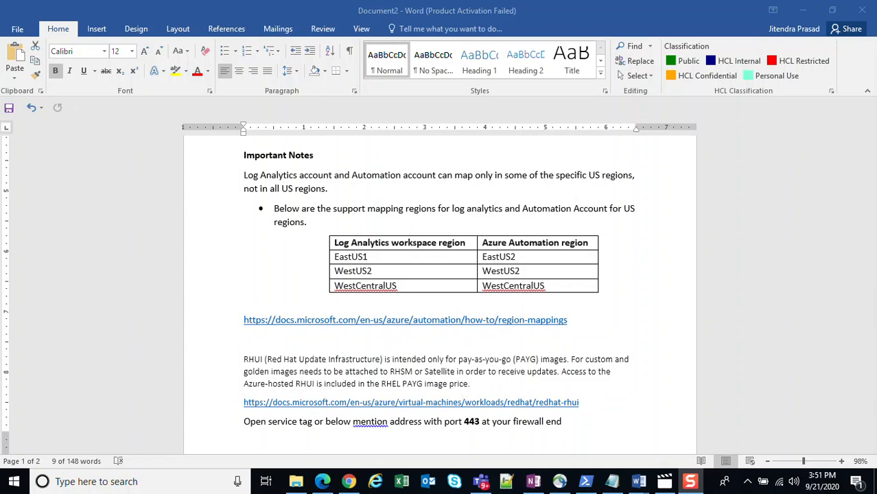
{"action": "scroll", "coordinate": [456, 372], "scroll_direction": "down", "scroll_amount": 4}
{"action": "scroll", "coordinate": [384, 347], "scroll_direction": "down", "scroll_amount": 2}
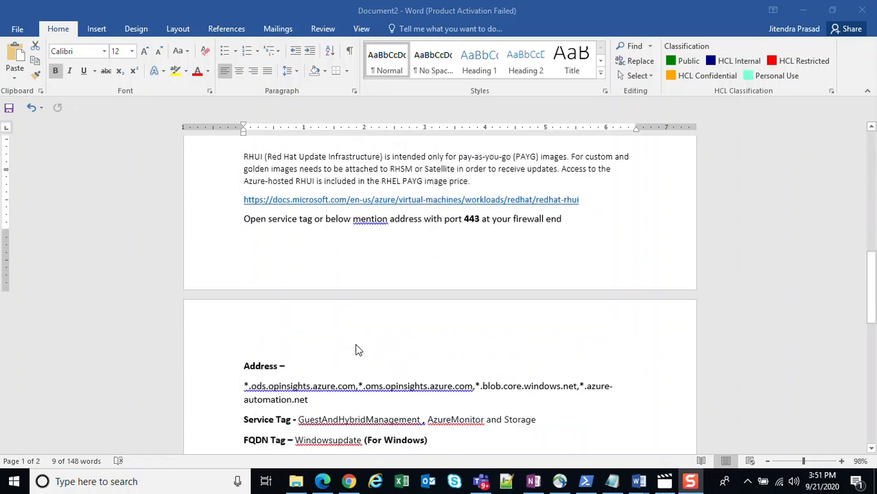
{"action": "scroll", "coordinate": [356, 350], "scroll_direction": "down", "scroll_amount": 1}
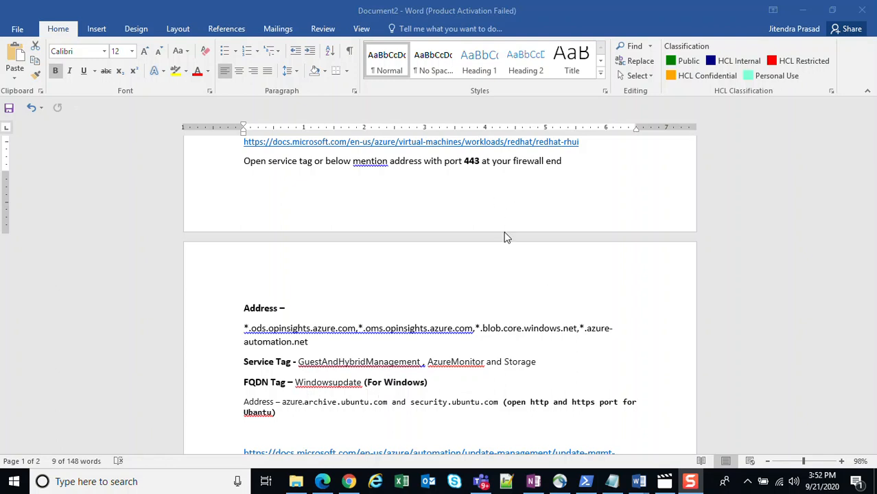
{"action": "scroll", "coordinate": [519, 319], "scroll_direction": "down", "scroll_amount": 2}
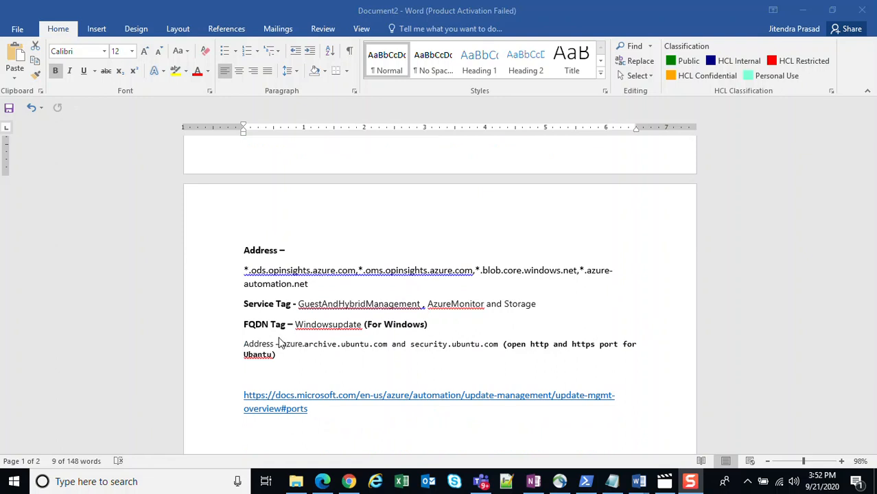
Step: Highlight the Windows FQDN tag and the Ubuntu update addresses in the firewall notes, and look back at the architecture diagram
{"action": "left_click", "coordinate": [244, 326]}
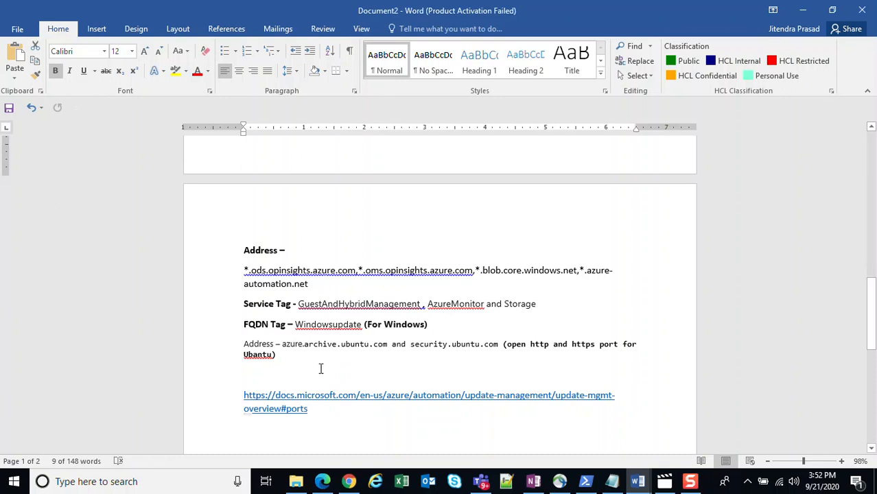
{"action": "left_click_drag", "start_coordinate": [433, 326], "coordinate": [260, 324]}
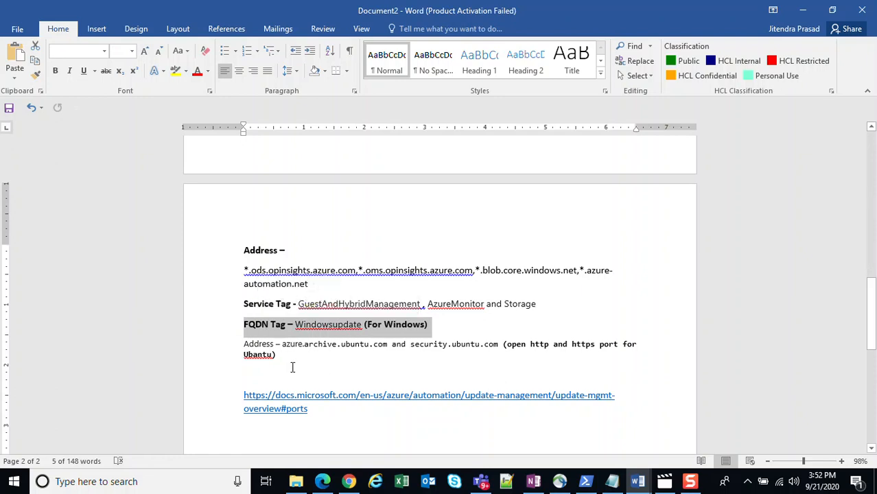
{"action": "left_click_drag", "start_coordinate": [282, 345], "coordinate": [354, 348]}
{"action": "left_click_drag", "start_coordinate": [371, 348], "coordinate": [495, 353]}
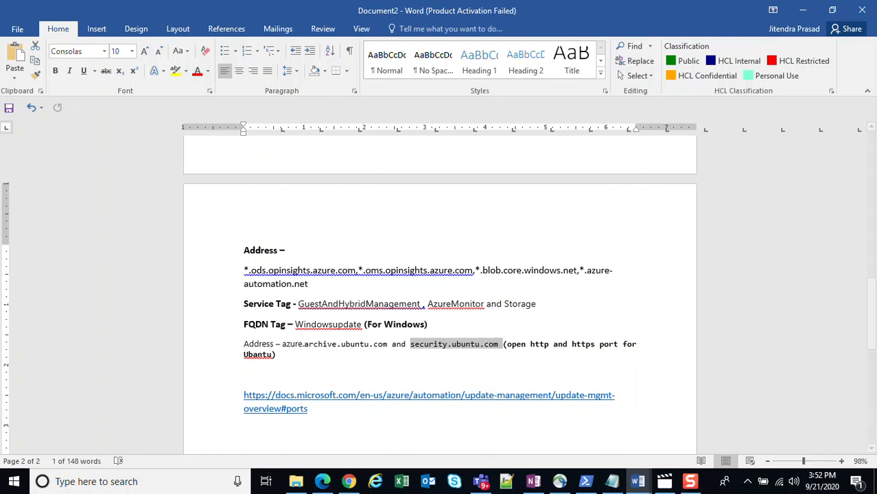
{"action": "scroll", "coordinate": [514, 390], "scroll_direction": "down", "scroll_amount": 3}
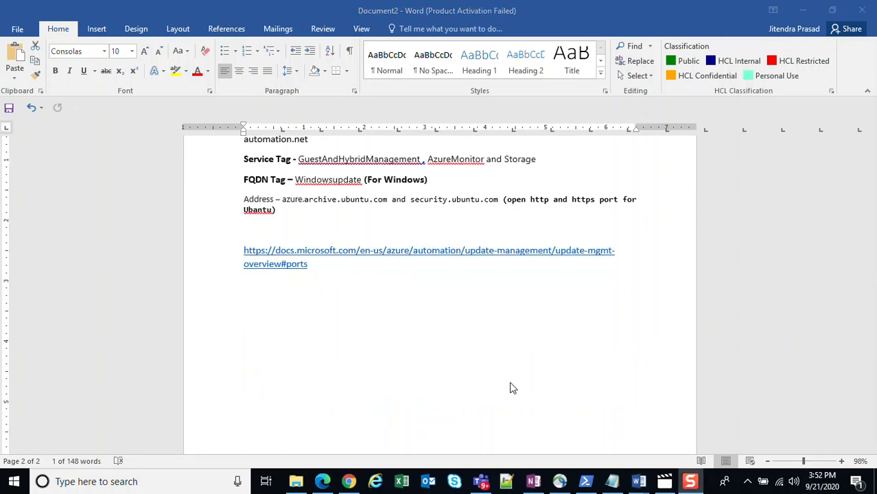
{"action": "scroll", "coordinate": [509, 383], "scroll_direction": "up", "scroll_amount": 5}
{"action": "scroll", "coordinate": [509, 389], "scroll_direction": "up", "scroll_amount": 5}
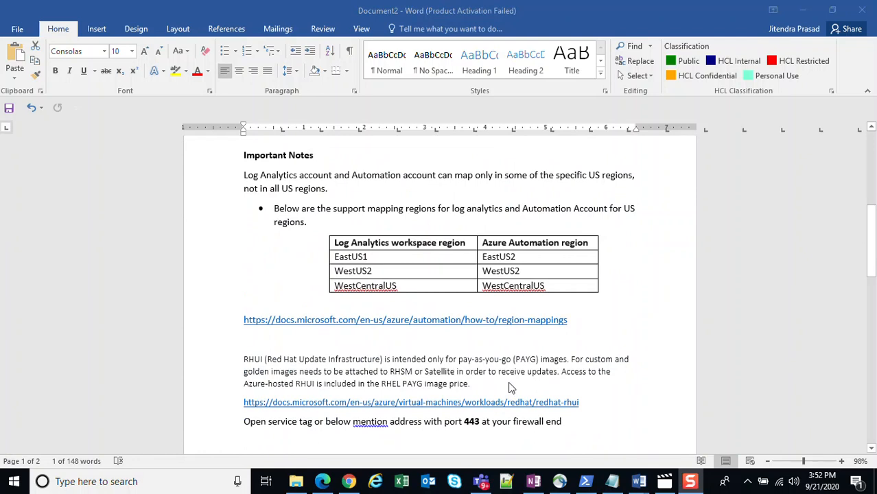
{"action": "scroll", "coordinate": [511, 389], "scroll_direction": "up", "scroll_amount": 4}
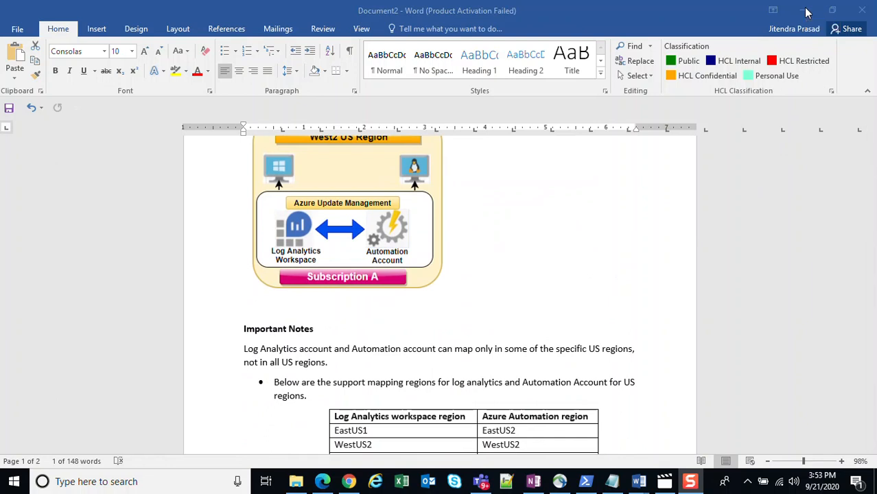
Step: Switch to the Azure portal in Chrome, search for Log Analytics workspaces and start creating a new workspace
{"action": "left_click", "coordinate": [807, 13]}
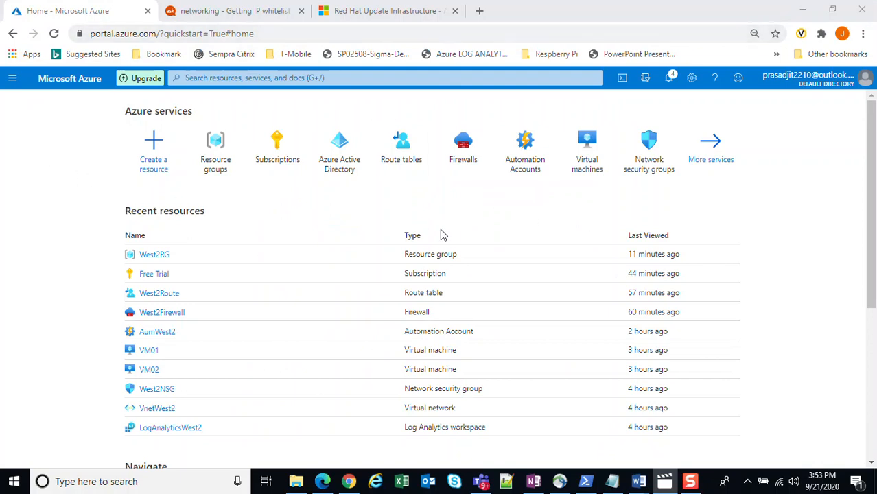
{"action": "left_click", "coordinate": [157, 151]}
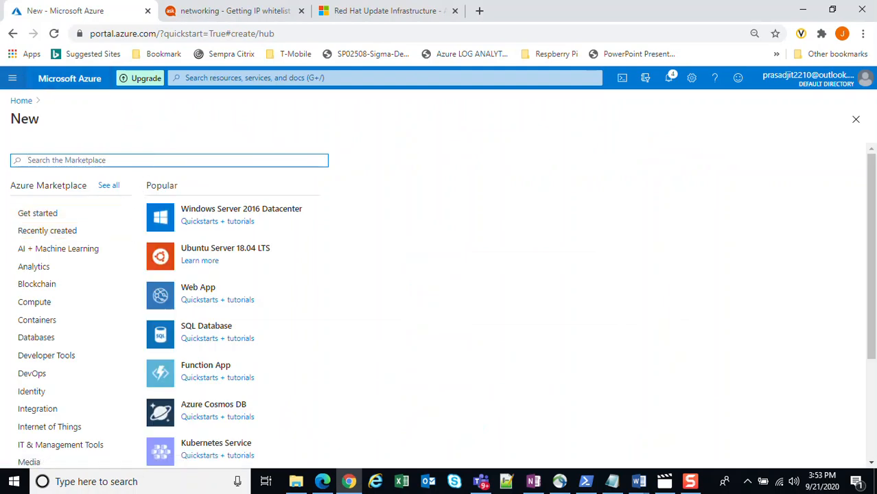
{"action": "left_click", "coordinate": [210, 77]}
{"action": "type", "text": "log"}
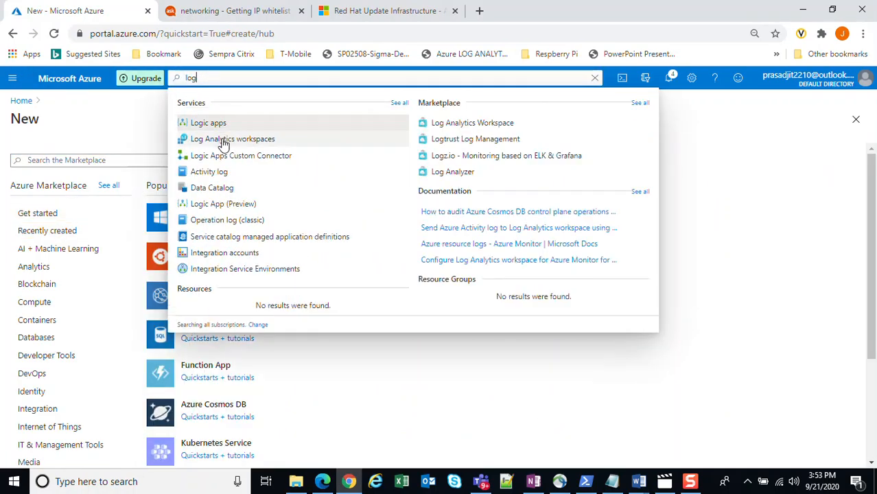
{"action": "left_click", "coordinate": [223, 141]}
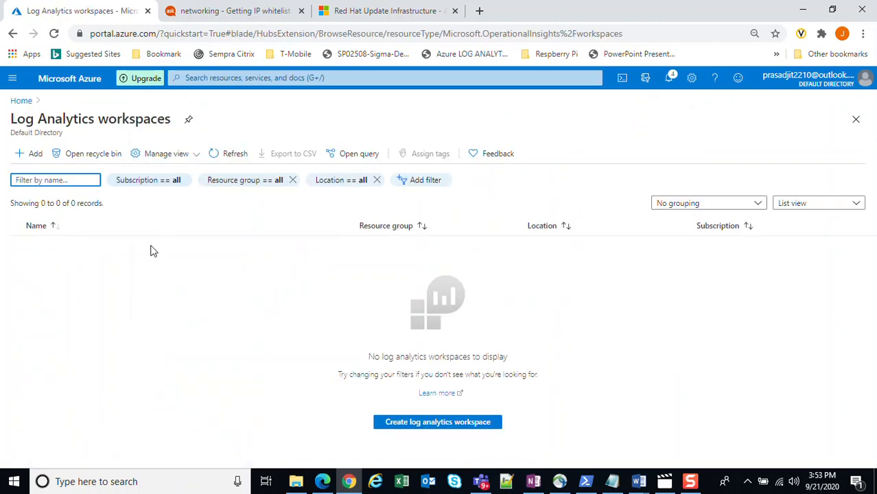
{"action": "left_click", "coordinate": [30, 155]}
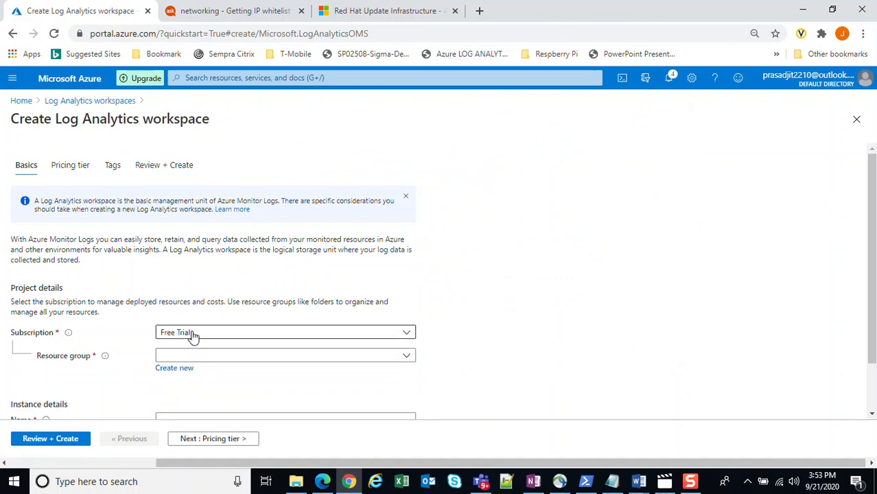
Step: Create a new resource group named West2RG1 for the Log Analytics workspace
{"action": "left_click", "coordinate": [174, 370]}
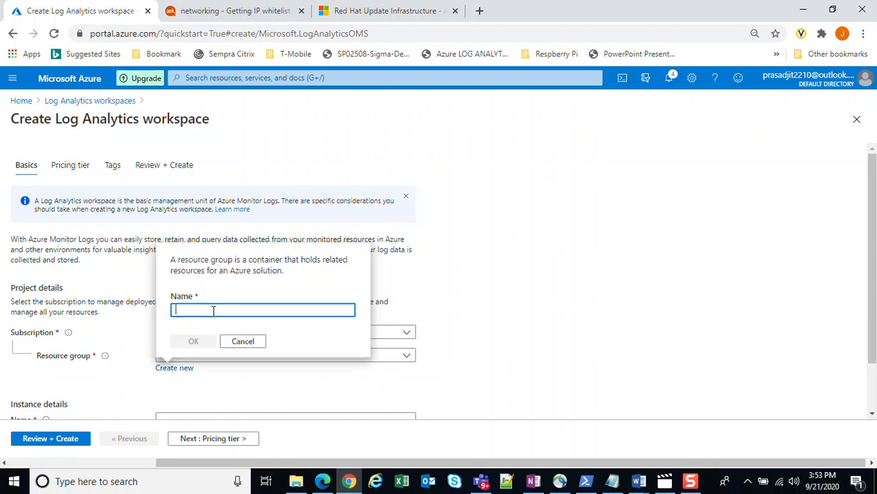
{"action": "type", "text": "West2RG1"}
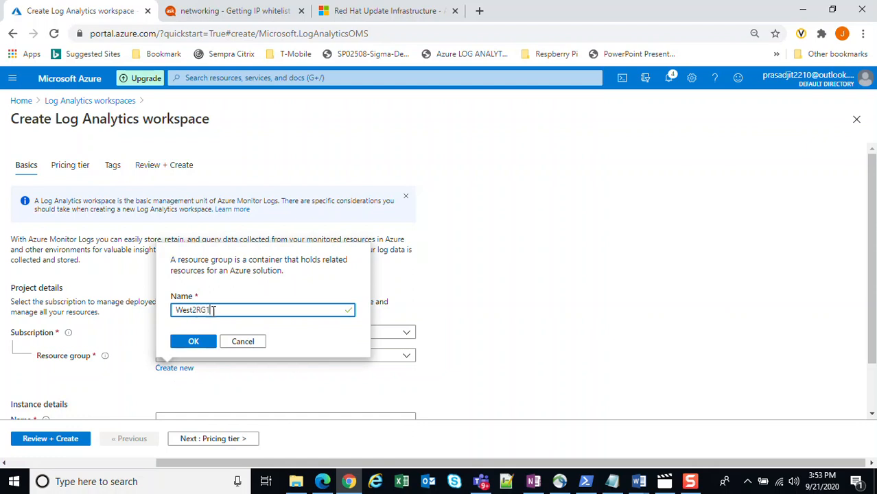
{"action": "left_click", "coordinate": [194, 340]}
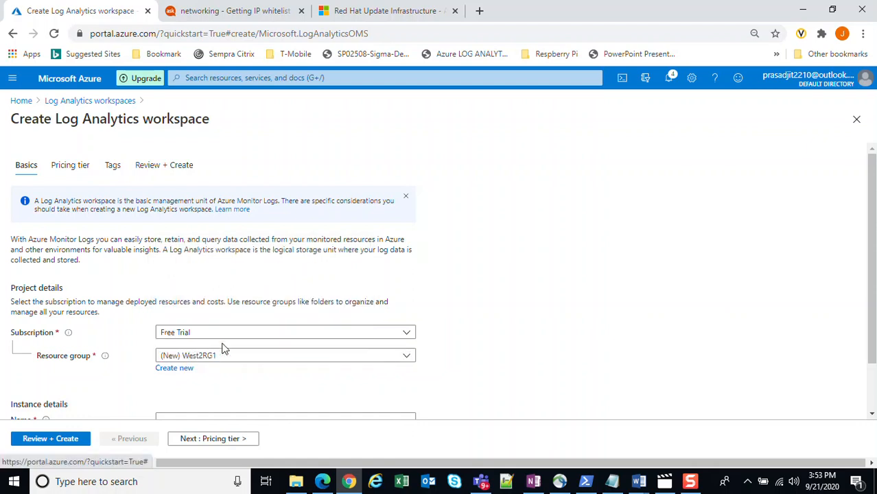
Step: Name the Log Analytics workspace West2LogAnalytics
{"action": "scroll", "coordinate": [267, 356], "scroll_direction": "down", "scroll_amount": 1}
{"action": "left_click", "coordinate": [184, 360]}
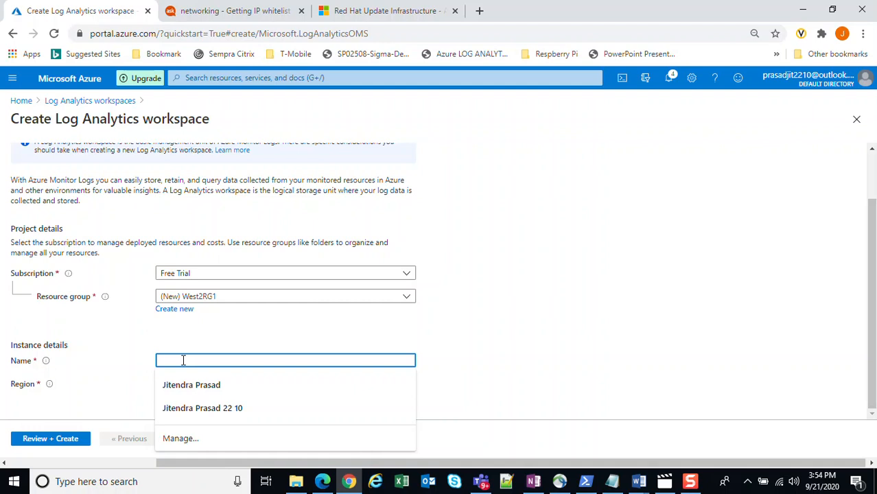
{"action": "type", "text": "Log"}
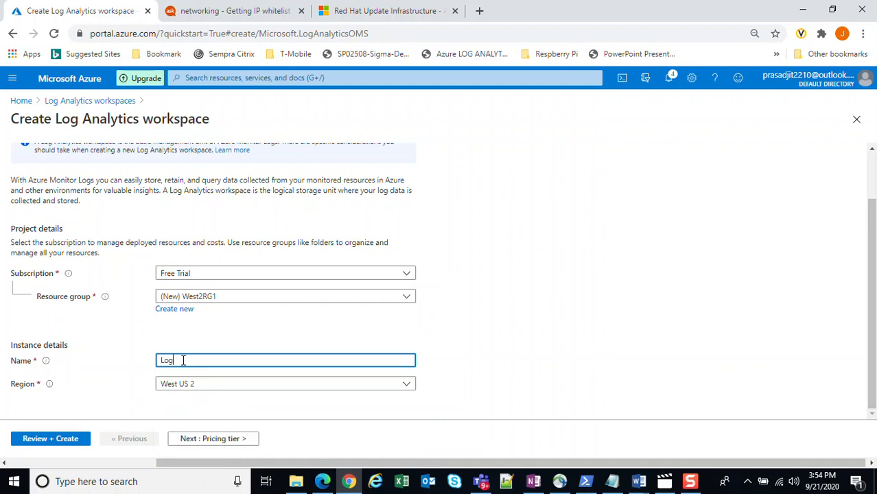
{"action": "type", "text": "Analytics"}
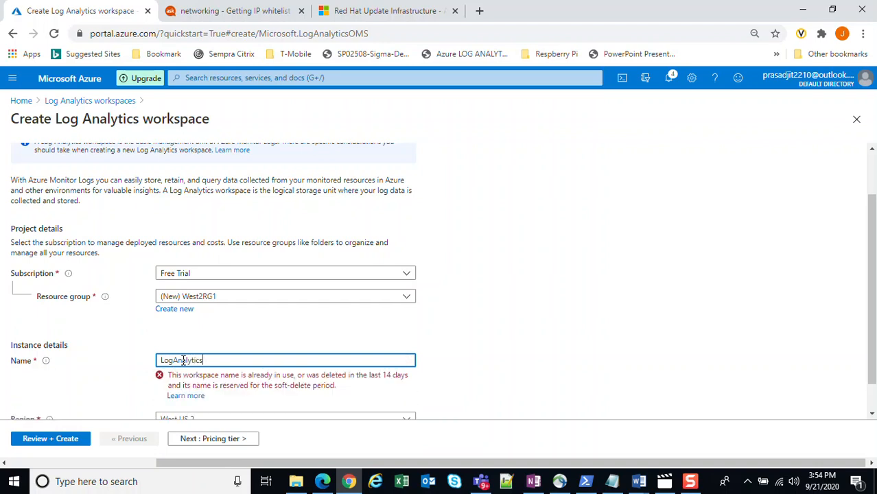
{"action": "type", "text": "W"}
{"action": "key", "text": "BackSpace"}
{"action": "key", "text": "BackSpace"}
{"action": "left_click", "coordinate": [160, 360]}
{"action": "type", "text": "West2"}
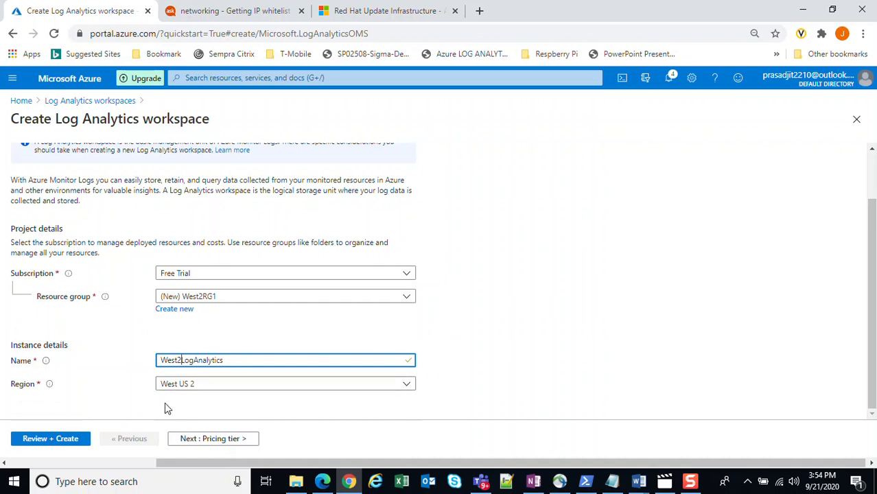
Step: Review and create the Log Analytics workspace, and return to the portal's home page
{"action": "left_click", "coordinate": [74, 440]}
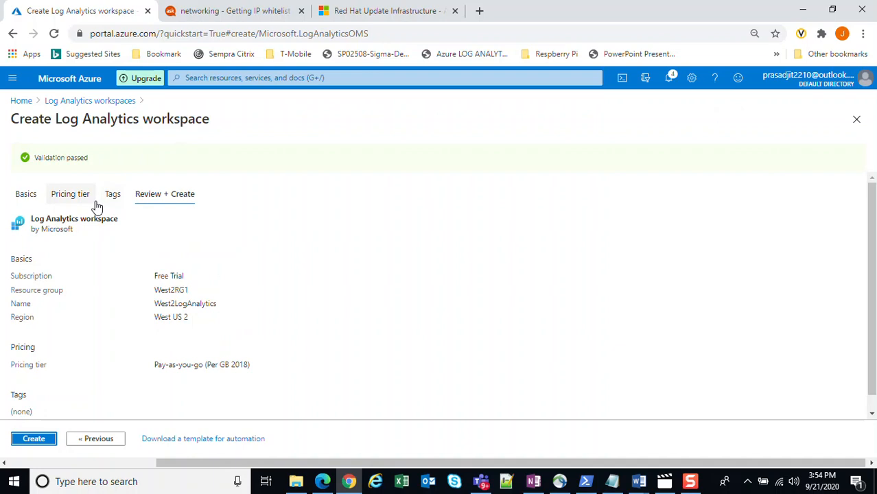
{"action": "left_click", "coordinate": [30, 441]}
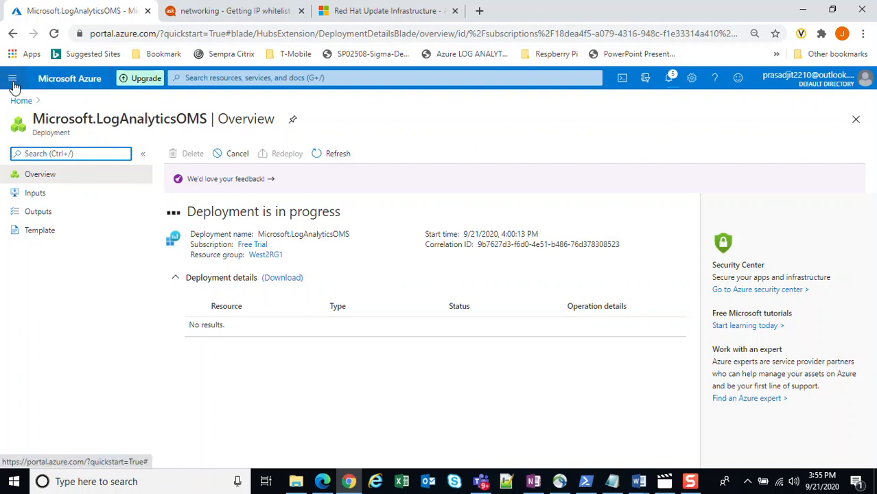
{"action": "left_click", "coordinate": [22, 102]}
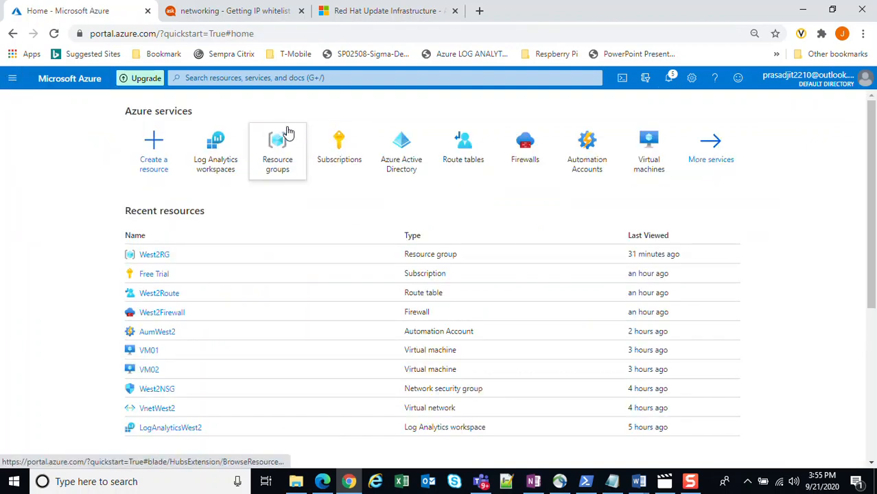
Step: Find the Automation Accounts service and start a new automation account named AumWest2
{"action": "left_click", "coordinate": [308, 78]}
{"action": "type", "text": "automat"}
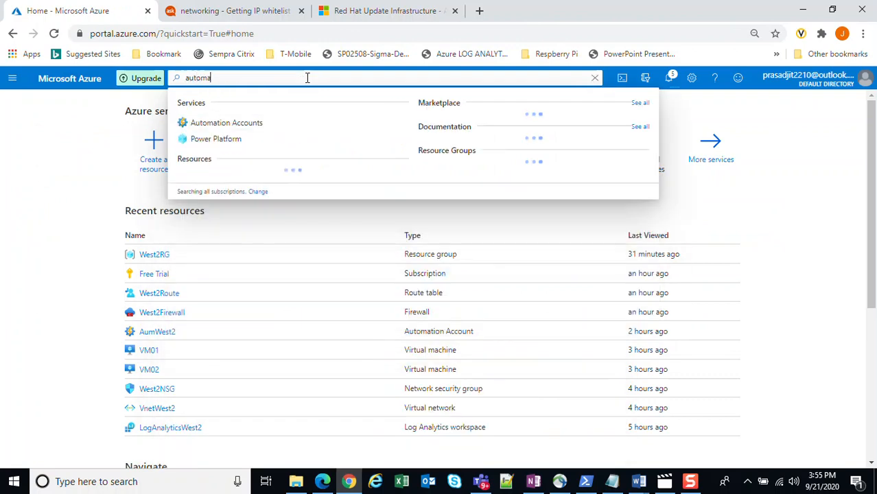
{"action": "left_click", "coordinate": [245, 124]}
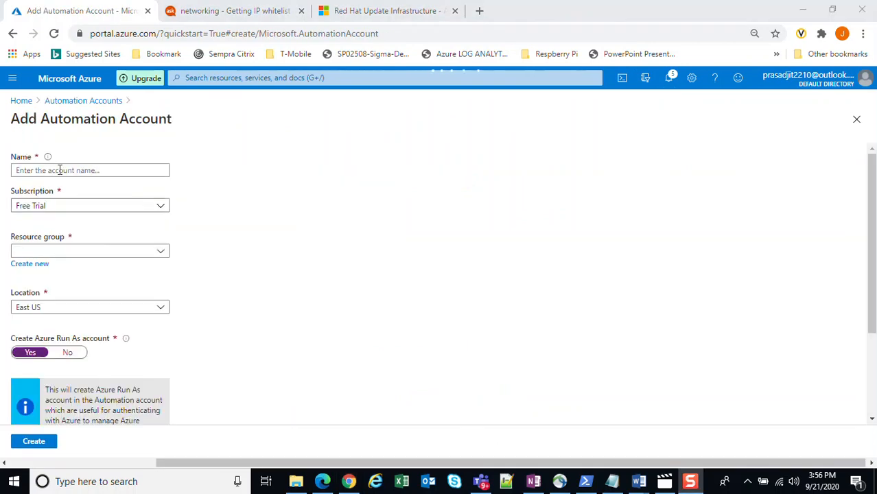
{"action": "left_click", "coordinate": [60, 170]}
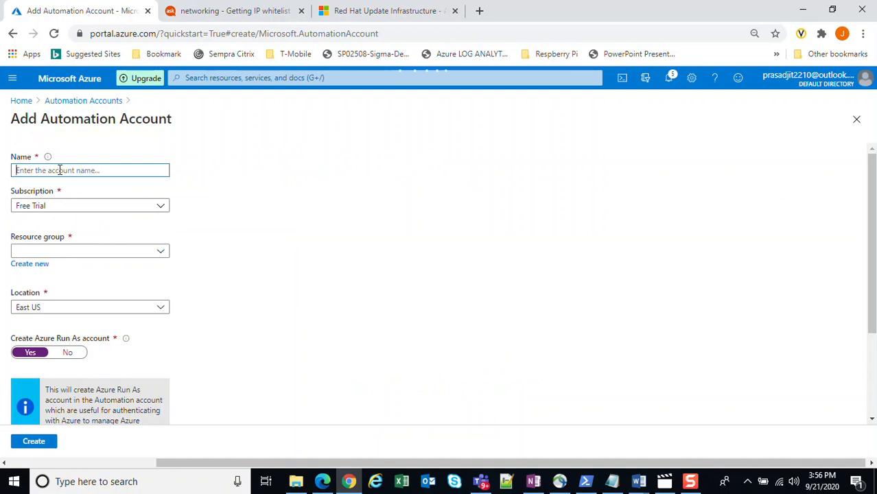
{"action": "type", "text": "AumWest2"}
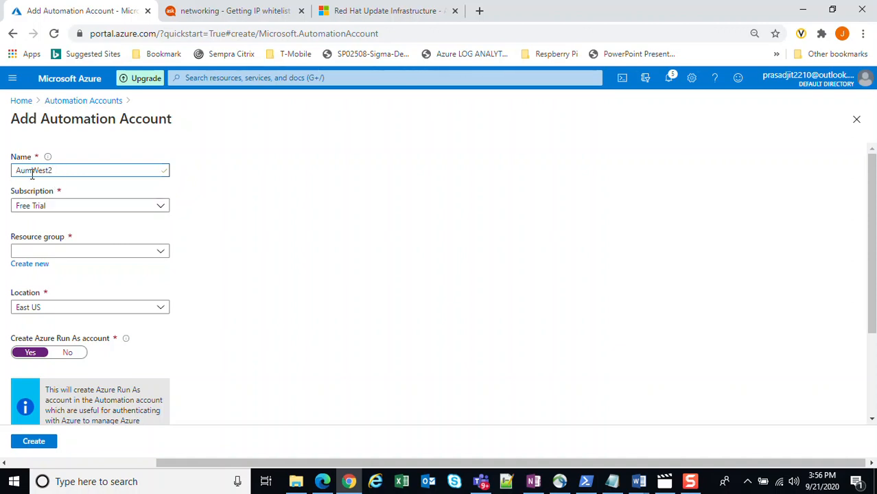
Step: Place the automation account in resource group West2RG1 with location West US 2, create it and return to the home page
{"action": "left_click", "coordinate": [106, 253]}
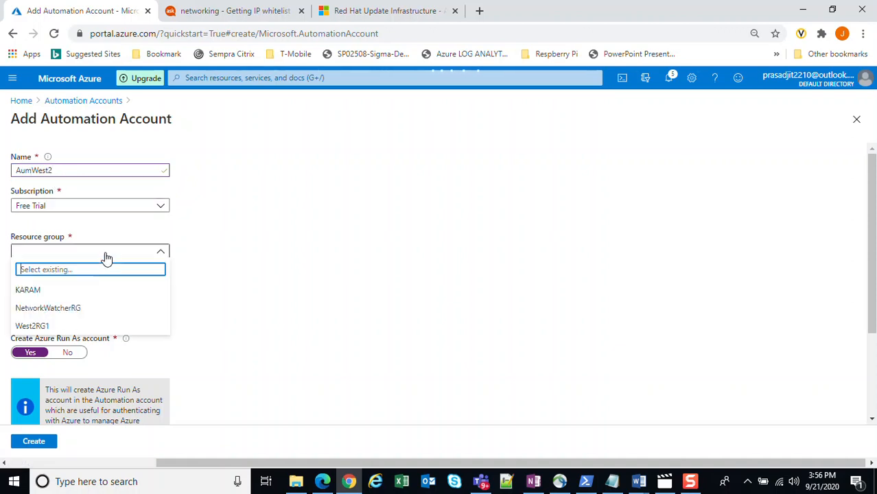
{"action": "left_click", "coordinate": [32, 327]}
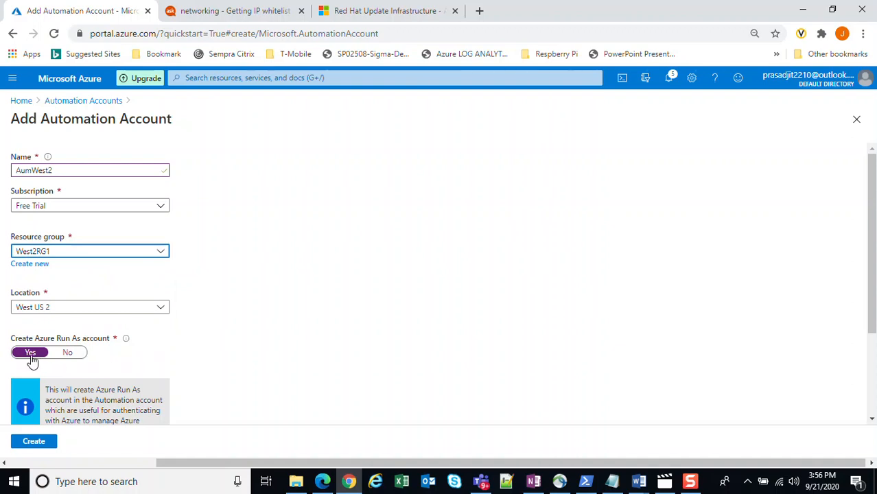
{"action": "scroll", "coordinate": [231, 317], "scroll_direction": "down", "scroll_amount": 2}
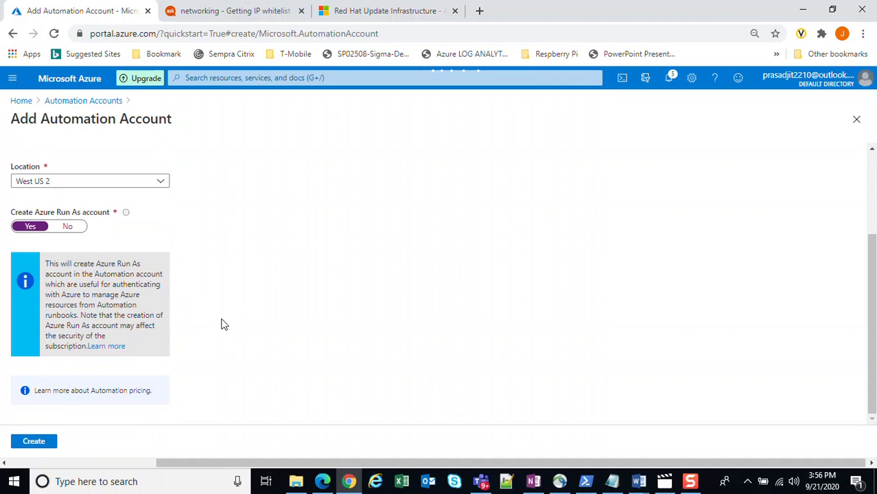
{"action": "left_click", "coordinate": [34, 442]}
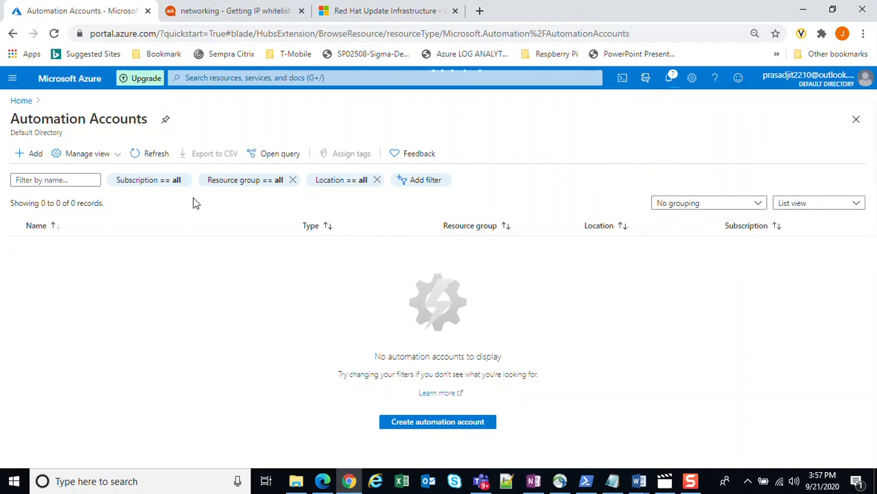
{"action": "left_click", "coordinate": [20, 101]}
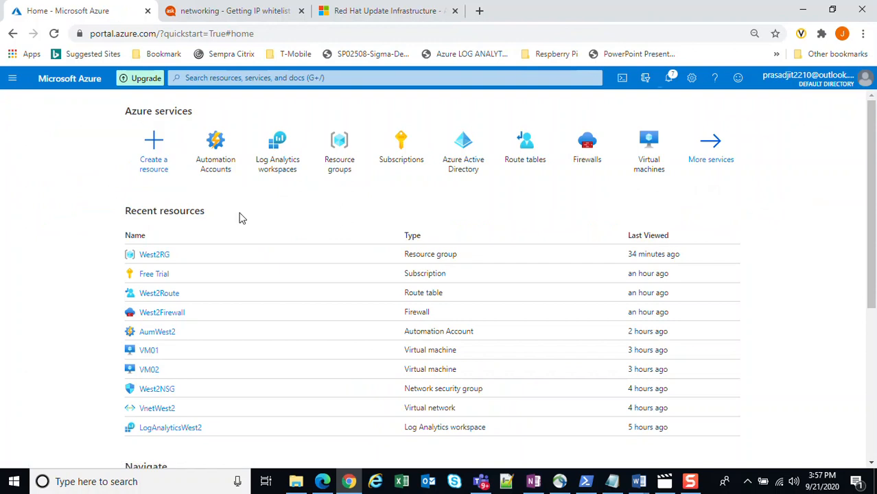
Step: Find the Virtual networks service by searching for vnet, and start creating a new virtual network
{"action": "left_click", "coordinate": [254, 77]}
{"action": "type", "text": "vnet"}
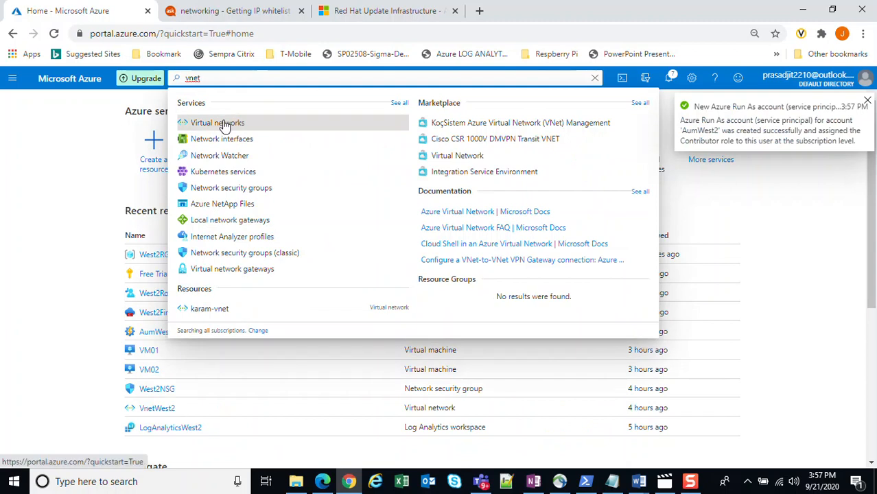
{"action": "left_click", "coordinate": [224, 124]}
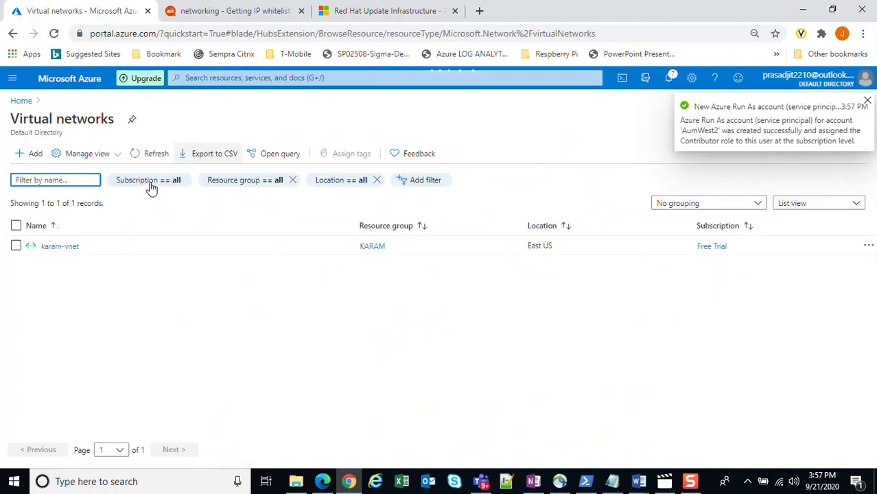
{"action": "left_click", "coordinate": [23, 158]}
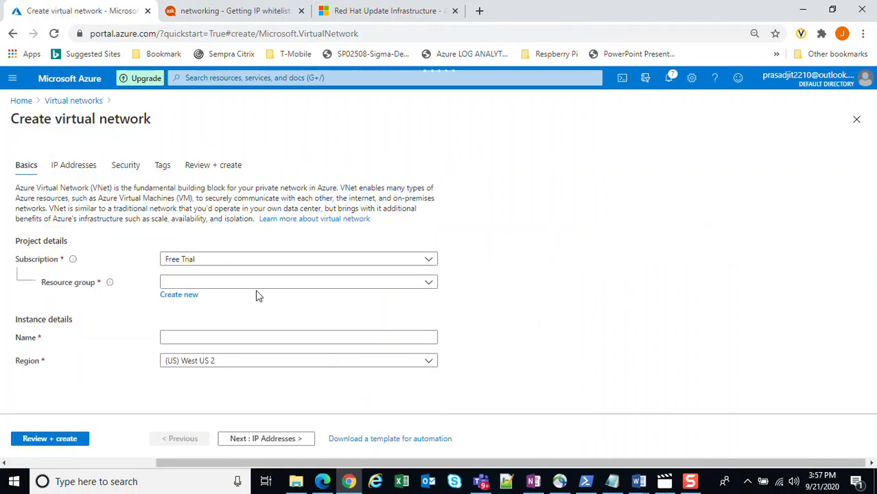
Step: Place the virtual network in resource group West2RG1, name it AumVnet1 and validate its settings
{"action": "left_click", "coordinate": [415, 285]}
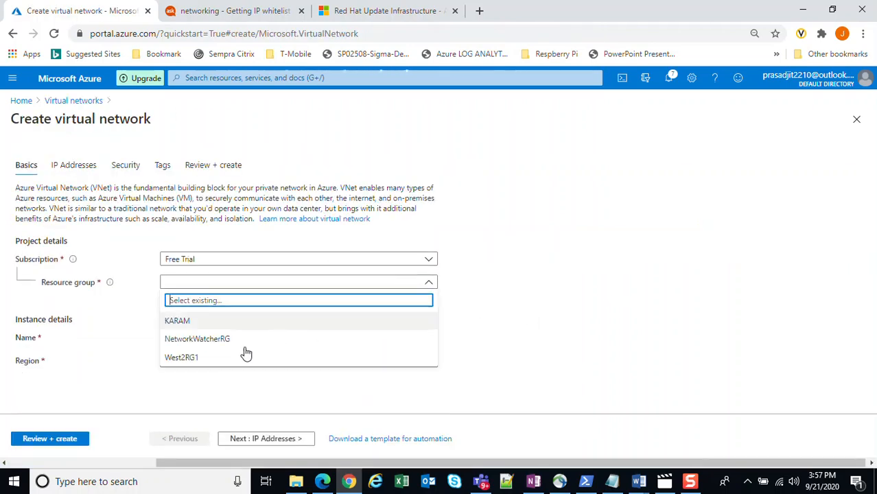
{"action": "left_click", "coordinate": [180, 358]}
{"action": "left_click", "coordinate": [207, 338]}
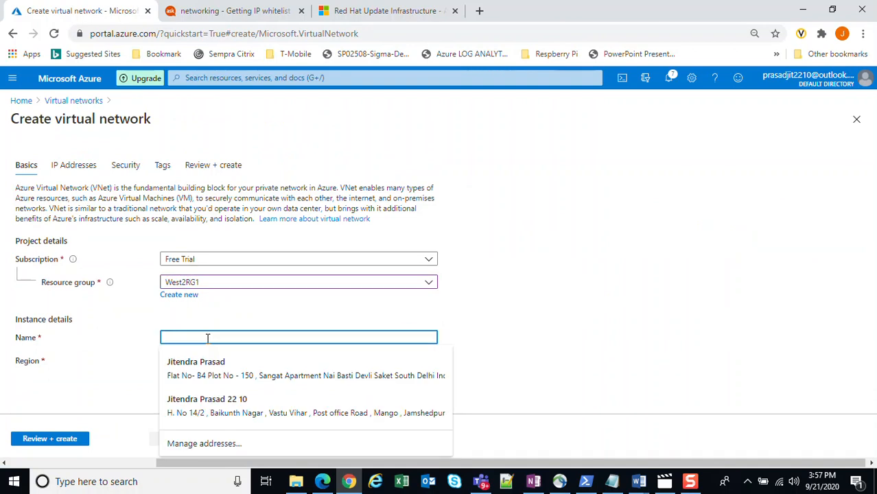
{"action": "type", "text": "A"}
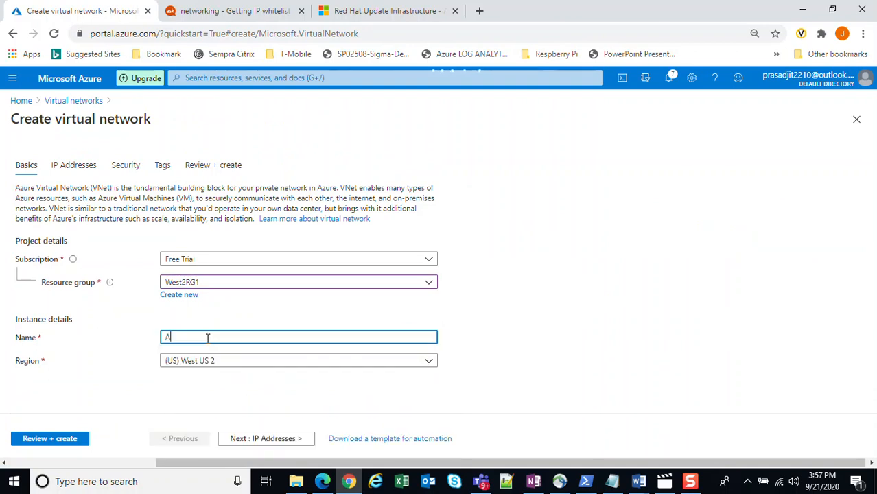
{"action": "type", "text": "umVnet1"}
{"action": "left_click", "coordinate": [43, 445]}
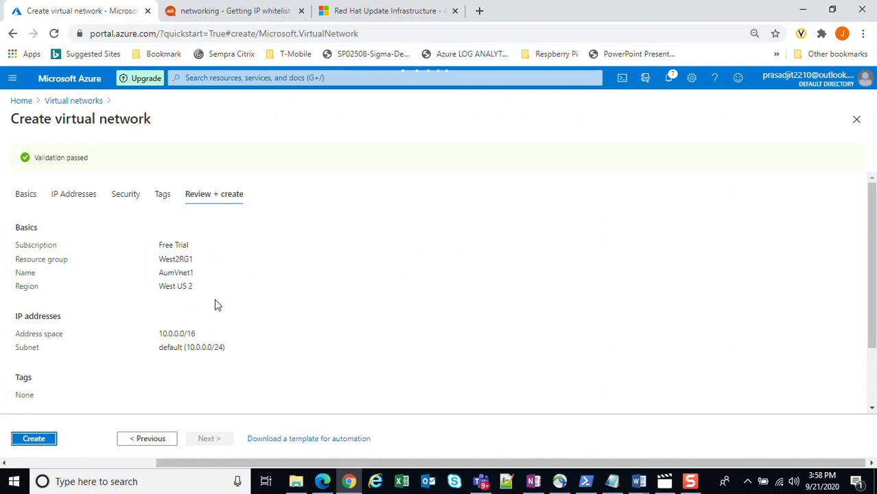
Step: Rename the virtual network's default subnet to AumSubnet in the IP address settings and save it
{"action": "left_click", "coordinate": [81, 197]}
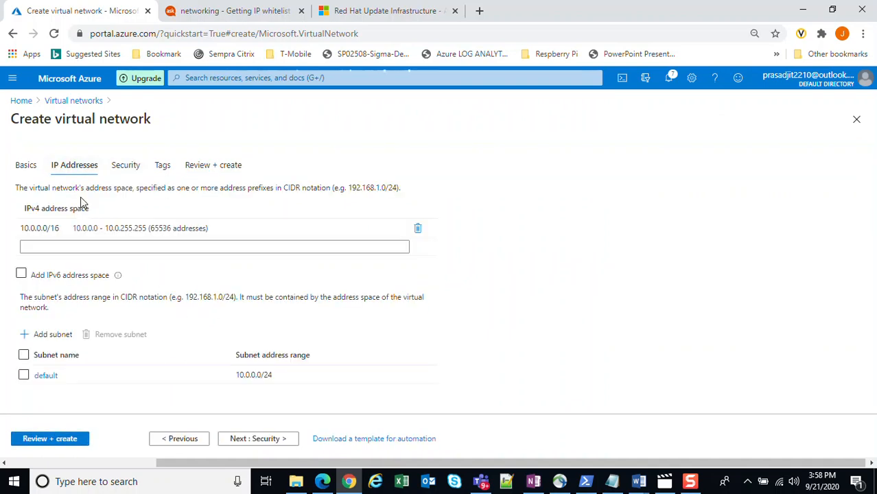
{"action": "left_click", "coordinate": [45, 378]}
{"action": "left_click_drag", "start_coordinate": [744, 160], "coordinate": [649, 165]}
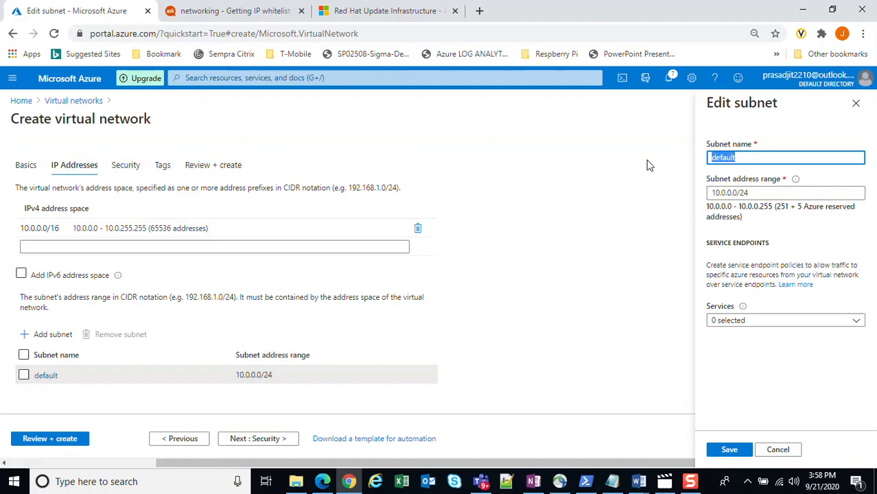
{"action": "type", "text": "AumSubnet"}
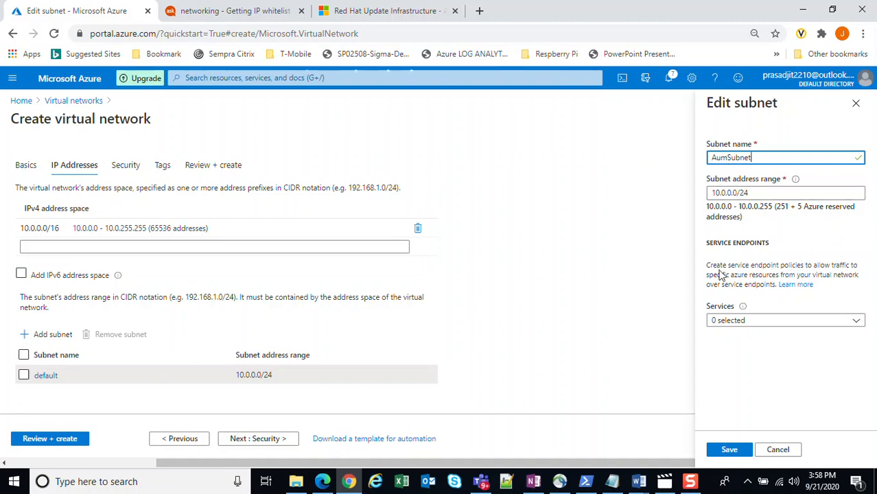
{"action": "left_click", "coordinate": [731, 452]}
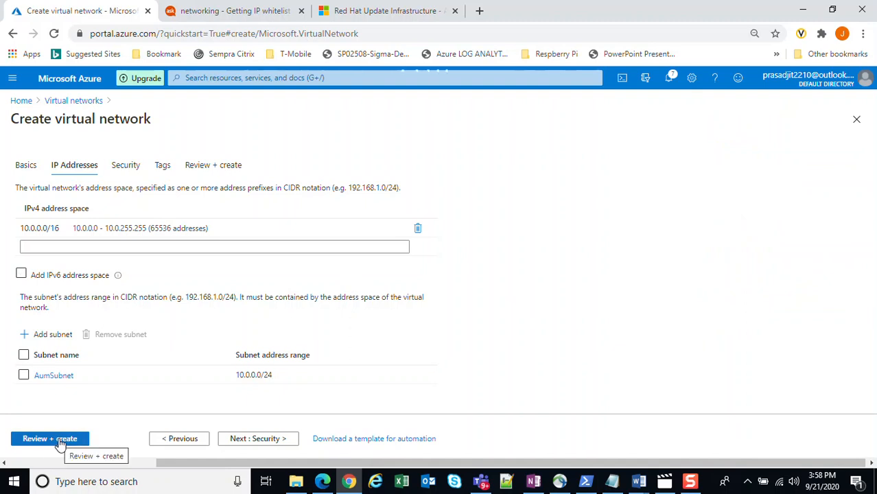
Step: Add a subnet named AzureFirewallSubnet with address range 10.0.1.0/24, and create the virtual network after review
{"action": "left_click", "coordinate": [41, 336]}
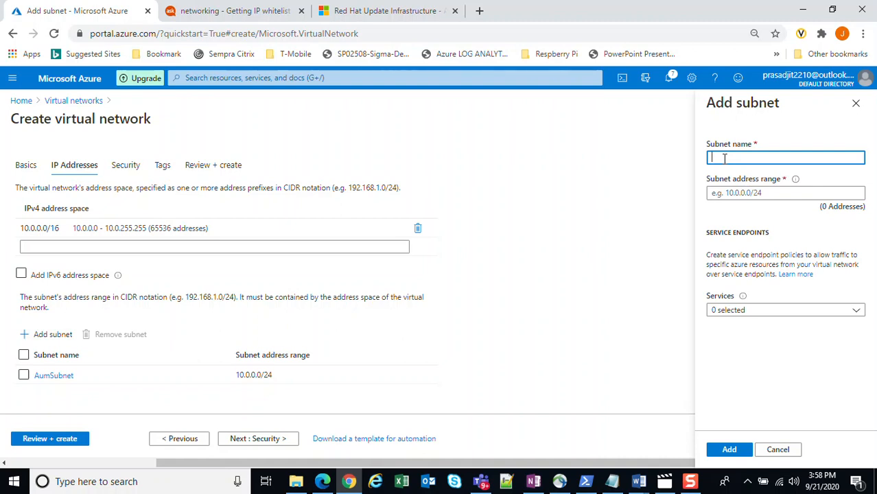
{"action": "type", "text": "AzureFirewallSubnet"}
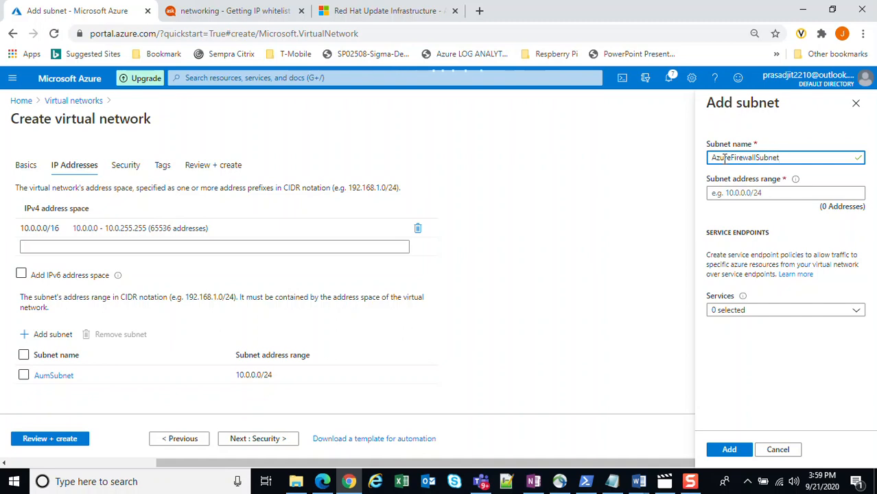
{"action": "left_click_drag", "start_coordinate": [781, 157], "coordinate": [696, 160]}
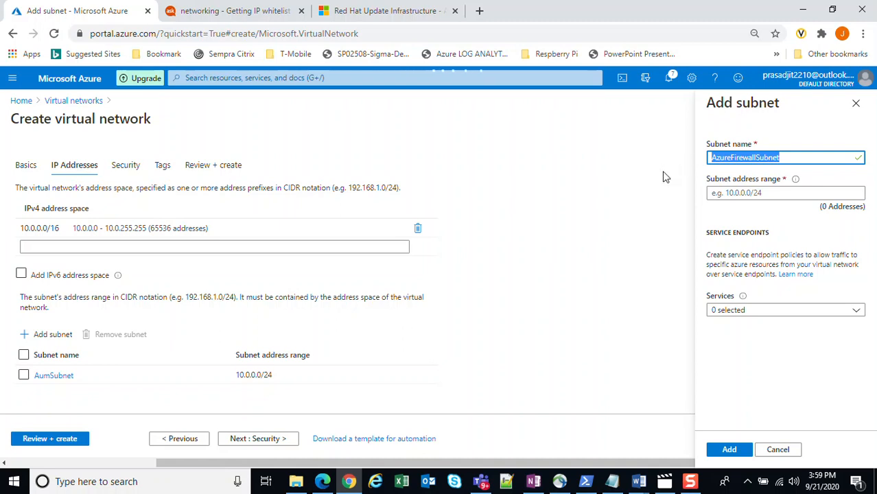
{"action": "left_click", "coordinate": [751, 194]}
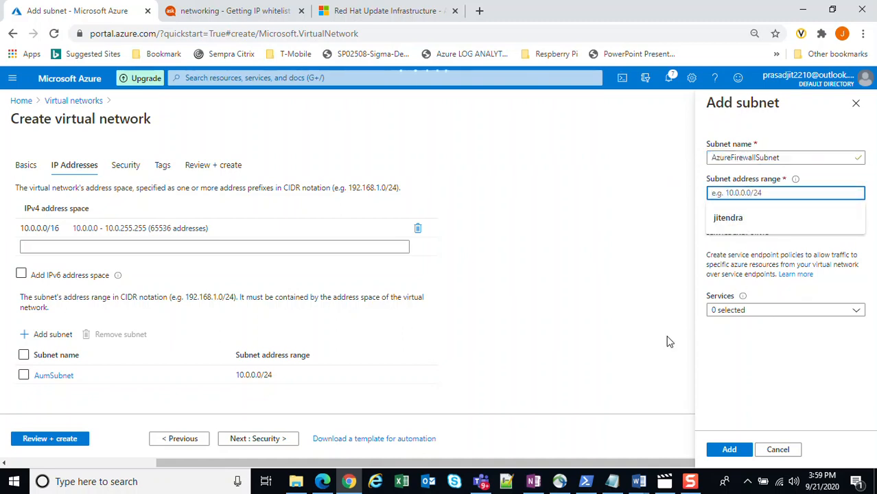
{"action": "left_click", "coordinate": [757, 377]}
{"action": "left_click", "coordinate": [810, 193]}
{"action": "type", "text": "10"}
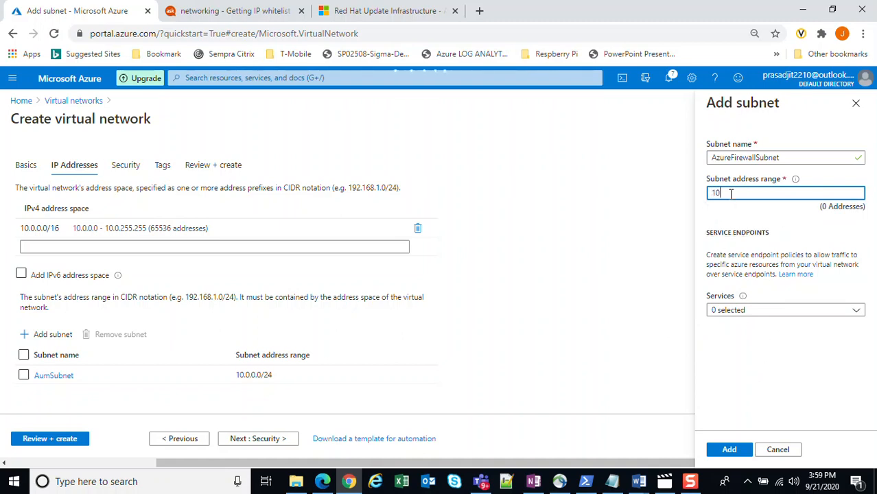
{"action": "type", "text": ".0.1.0/24"}
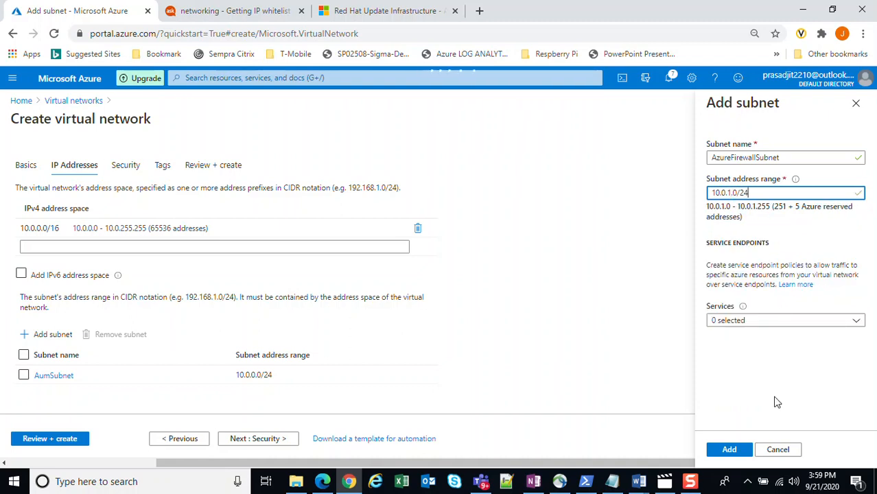
{"action": "left_click", "coordinate": [730, 449]}
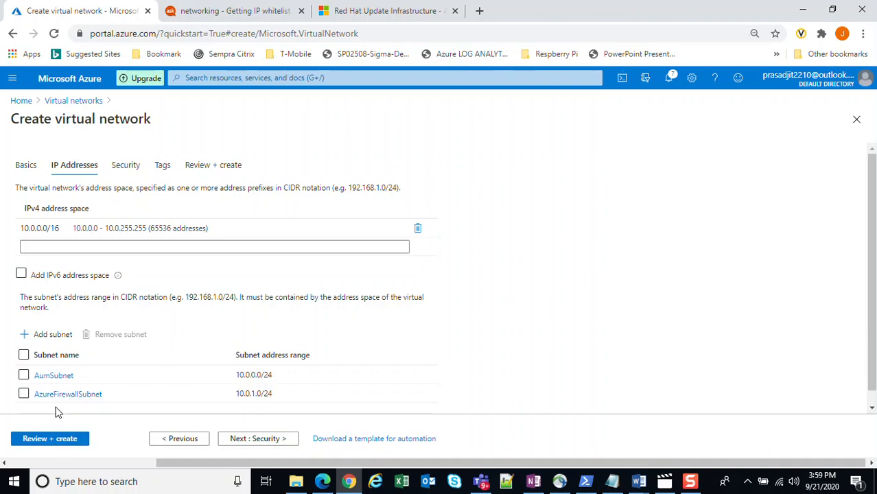
{"action": "left_click", "coordinate": [47, 439]}
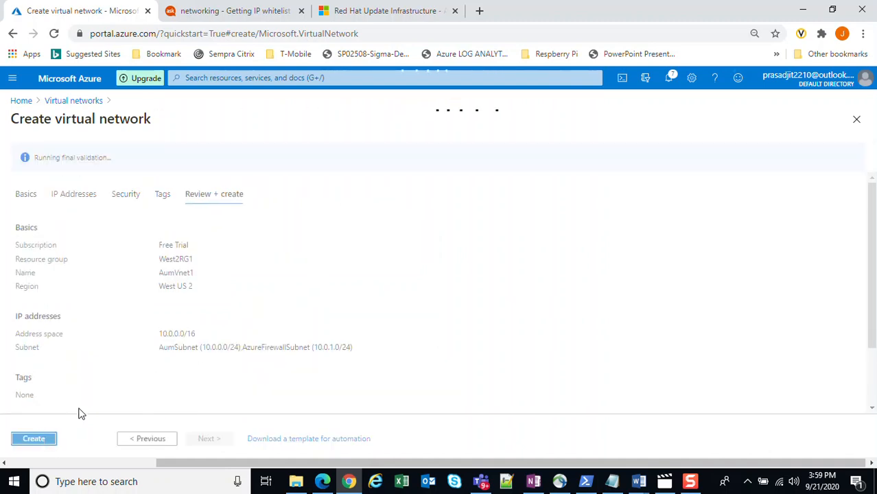
{"action": "left_click", "coordinate": [34, 437]}
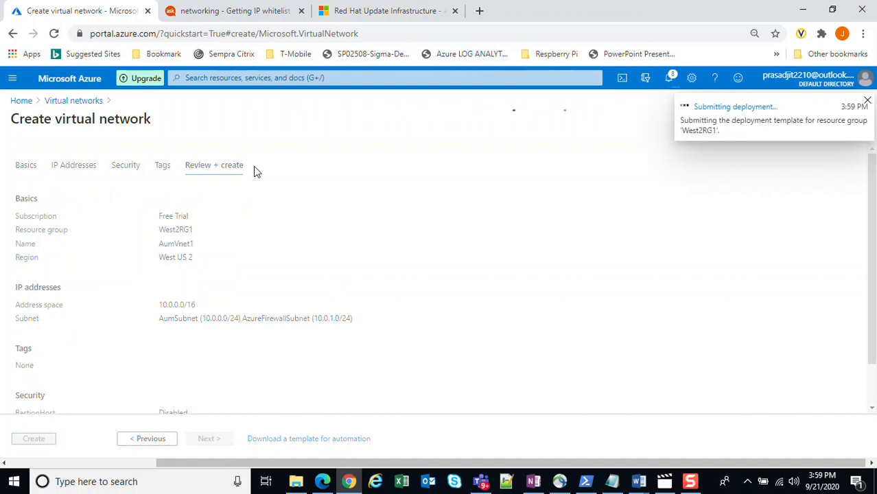
Step: Find the Network security groups service by searching for nsg, and start creating a new network security group
{"action": "left_click", "coordinate": [211, 79]}
{"action": "type", "text": "g"}
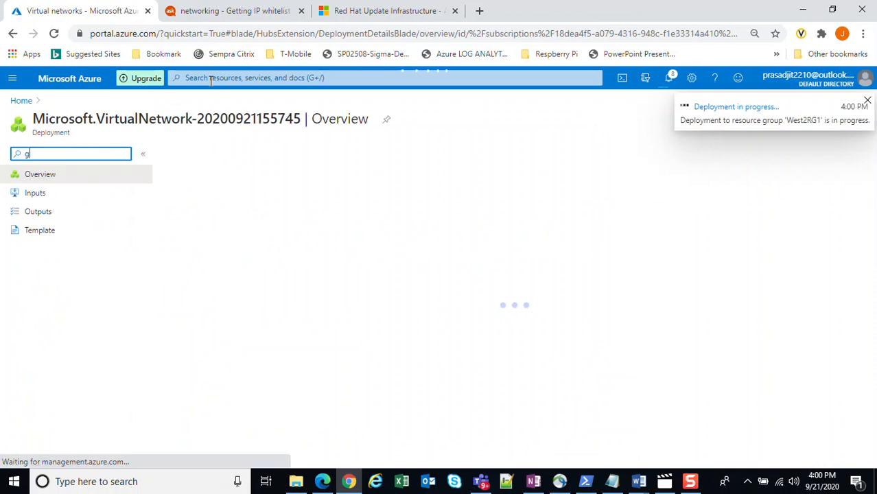
{"action": "left_click", "coordinate": [211, 79]}
{"action": "type", "text": "n"}
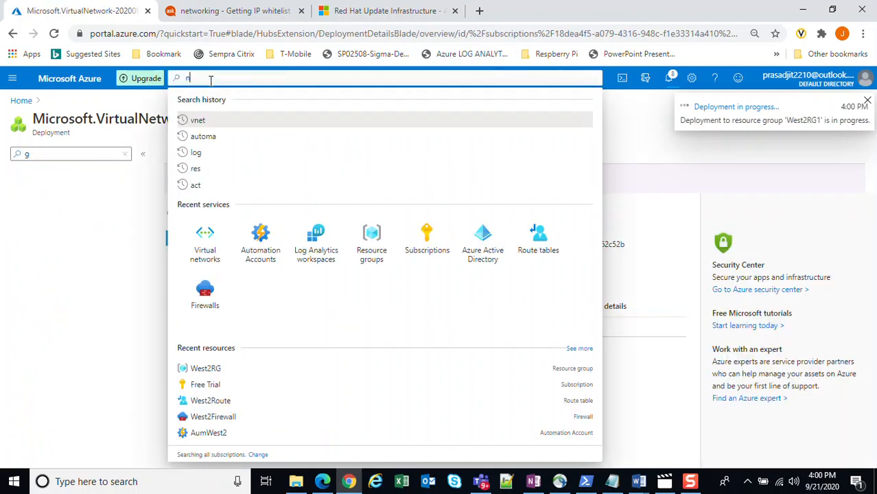
{"action": "type", "text": "sg"}
{"action": "left_click", "coordinate": [202, 131]}
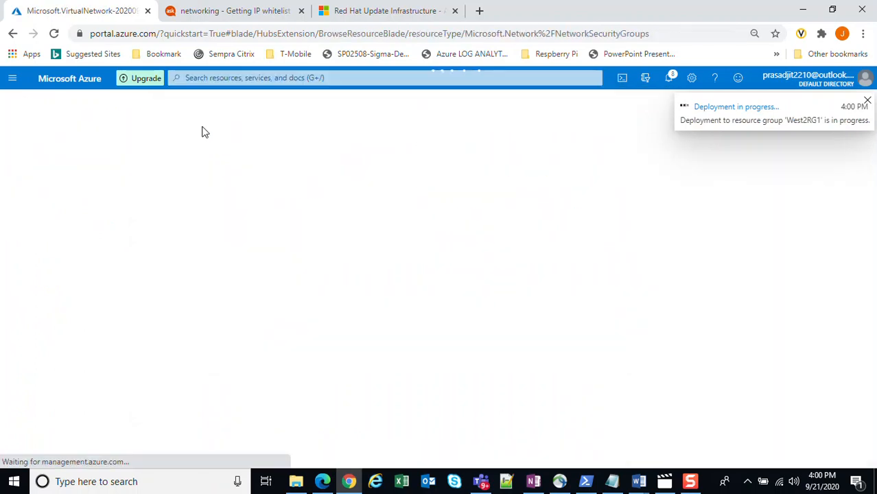
{"action": "left_click", "coordinate": [23, 154]}
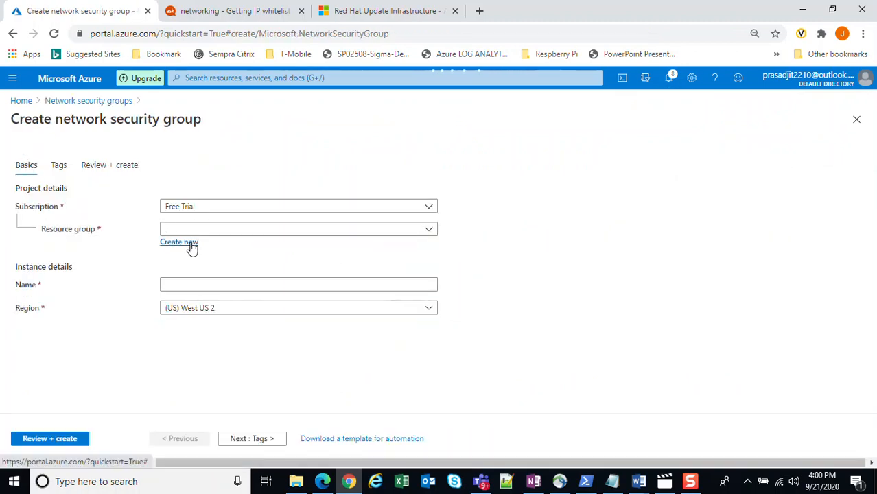
Step: Place the network security group in the existing resource group West2RG1 and name it AumNSG
{"action": "left_click", "coordinate": [191, 247]}
{"action": "left_click", "coordinate": [267, 353]}
{"action": "left_click", "coordinate": [338, 232]}
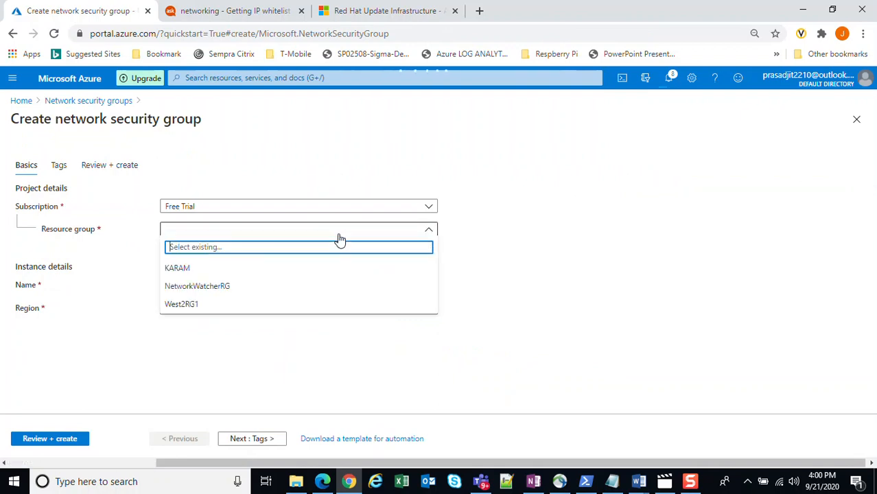
{"action": "left_click", "coordinate": [191, 307]}
{"action": "left_click", "coordinate": [197, 284]}
{"action": "type", "text": "Aum"}
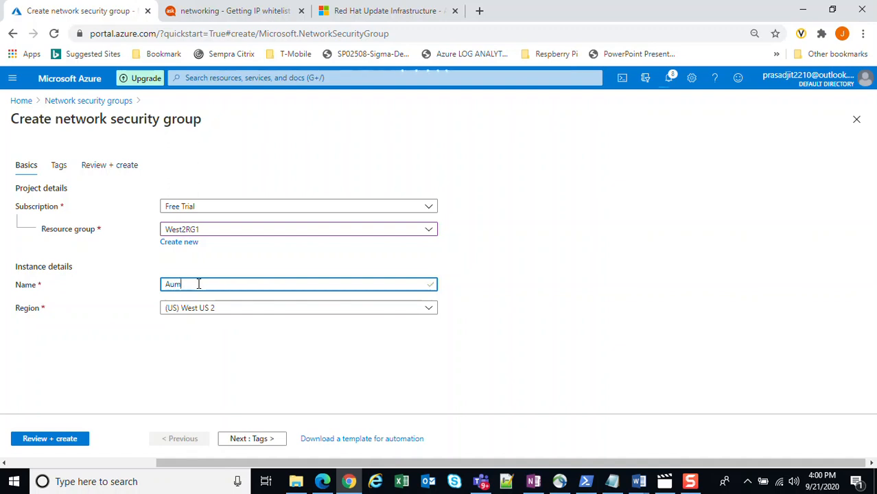
{"action": "type", "text": "NSG"}
Step: Review and create the network security group, and open the deployed AumNSG resource
{"action": "left_click", "coordinate": [258, 441]}
{"action": "left_click", "coordinate": [258, 441]}
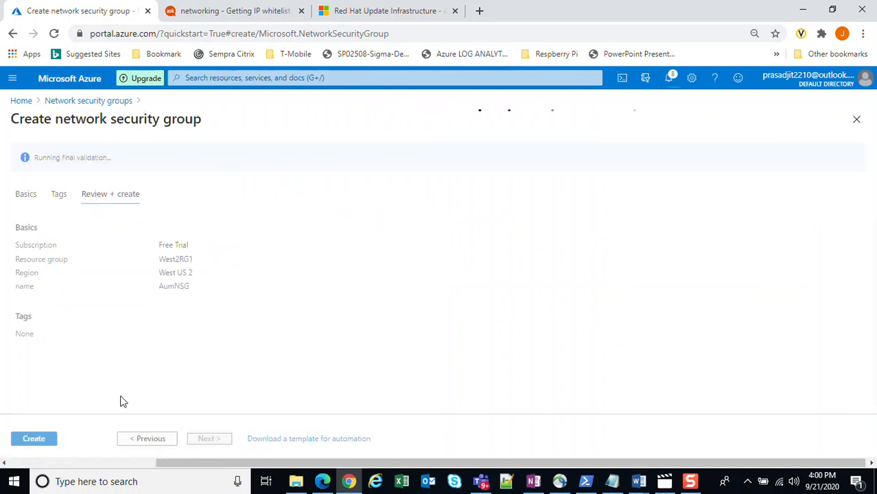
{"action": "left_click", "coordinate": [26, 443]}
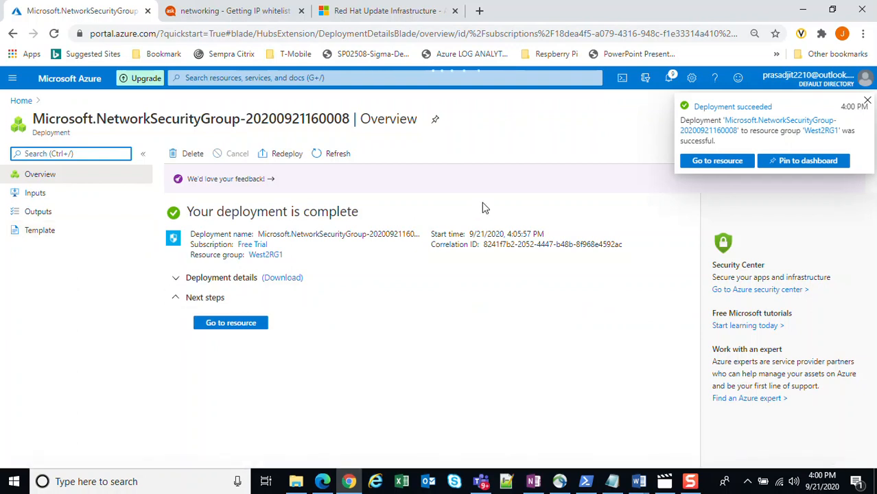
{"action": "left_click", "coordinate": [867, 101]}
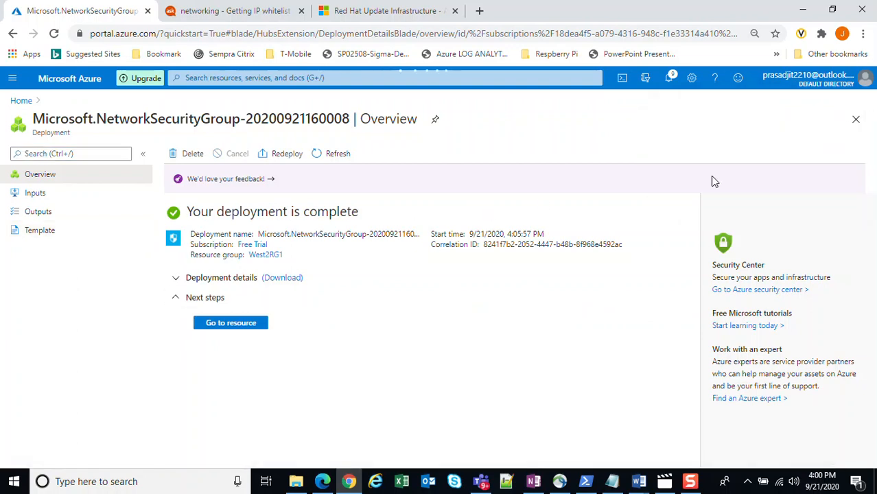
{"action": "left_click", "coordinate": [224, 323]}
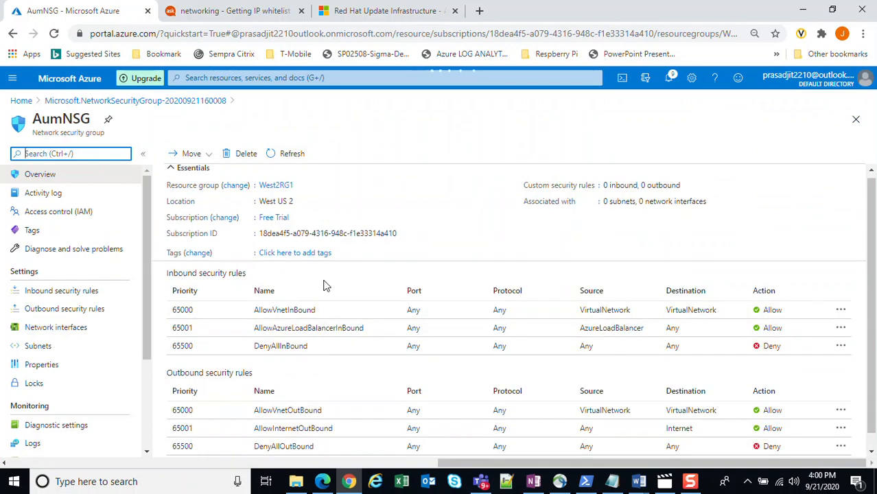
Step: Start a new inbound security rule in AumNSG with destination port 3389 and the TCP protocol
{"action": "scroll", "coordinate": [324, 285], "scroll_direction": "down", "scroll_amount": 1}
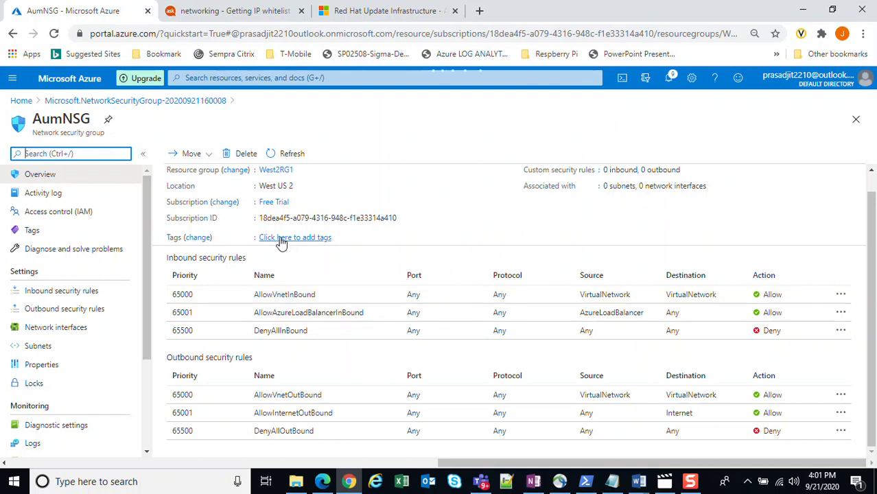
{"action": "left_click", "coordinate": [62, 294]}
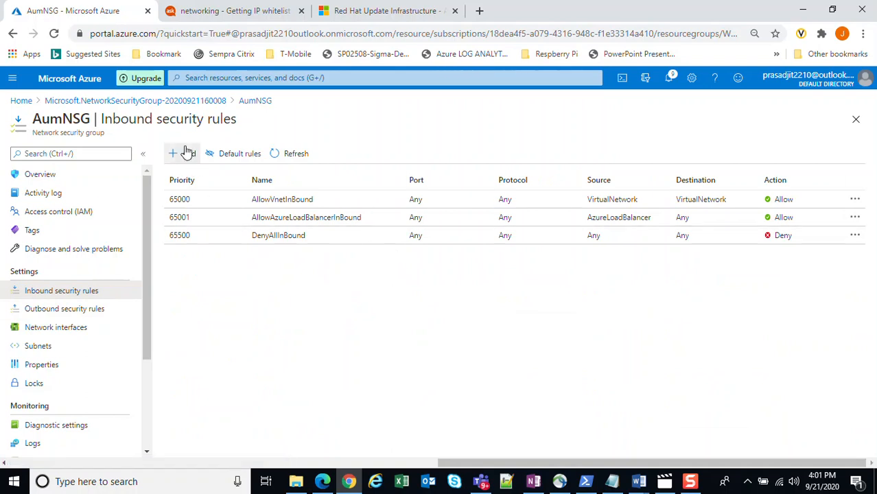
{"action": "left_click", "coordinate": [185, 153]}
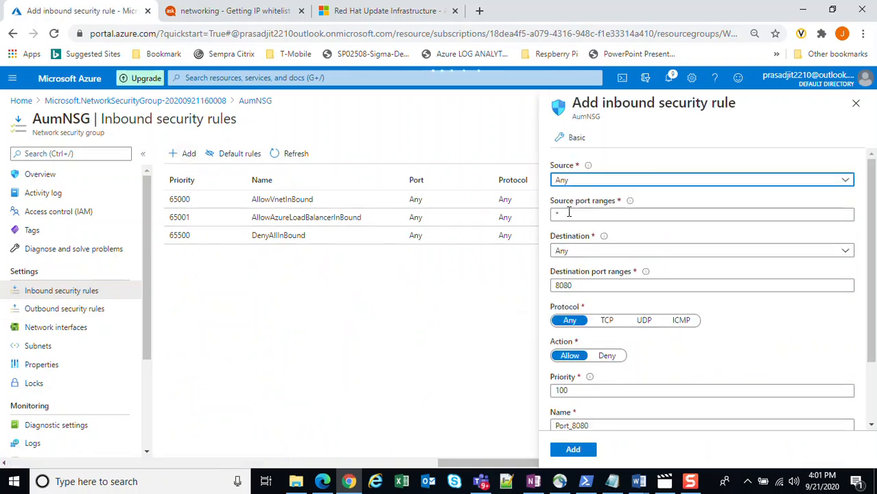
{"action": "double_click", "coordinate": [587, 285]}
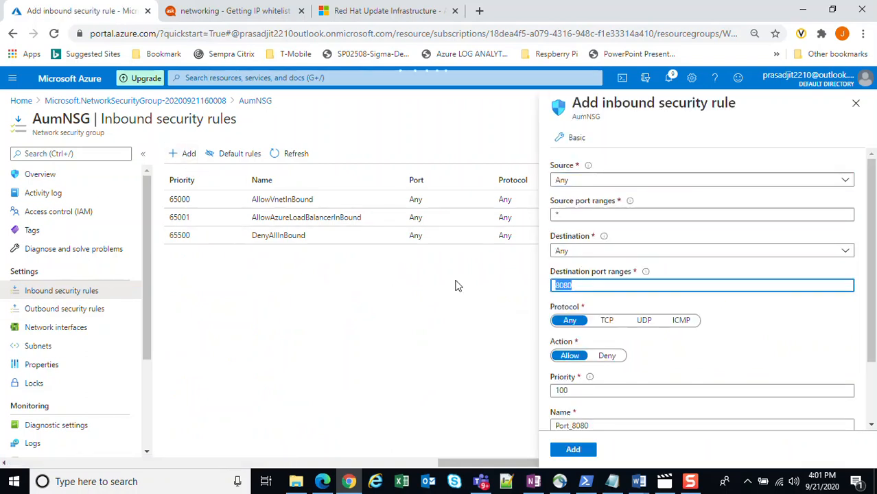
{"action": "type", "text": "3389"}
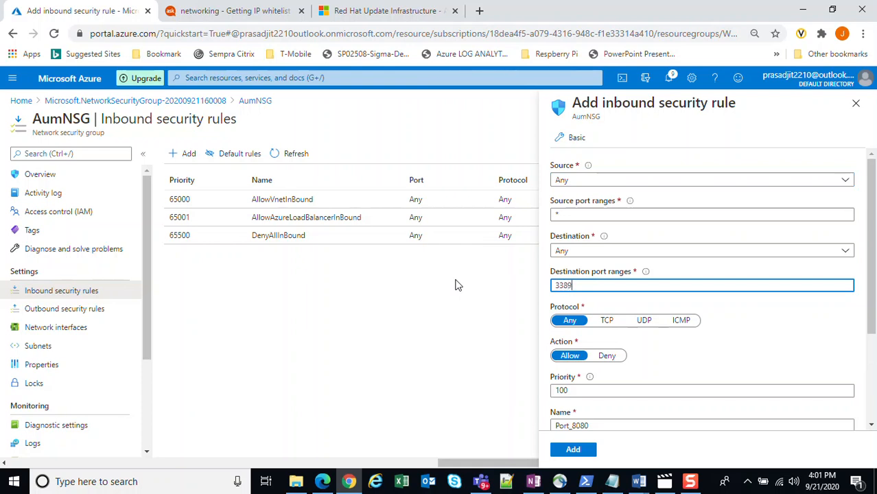
{"action": "left_click", "coordinate": [606, 320]}
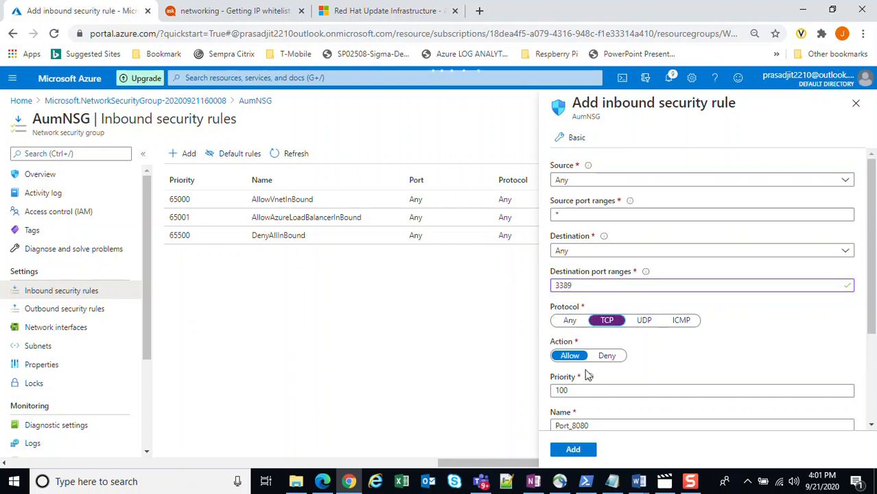
Step: Give the rule priority 200, name Port_3389 and description RDP, add it, and refresh the rule list
{"action": "left_click_drag", "start_coordinate": [574, 390], "coordinate": [522, 393]}
{"action": "type", "text": "200"}
{"action": "scroll", "coordinate": [542, 390], "scroll_direction": "down", "scroll_amount": 1}
{"action": "left_click_drag", "start_coordinate": [574, 362], "coordinate": [625, 362]}
{"action": "type", "text": "3389"}
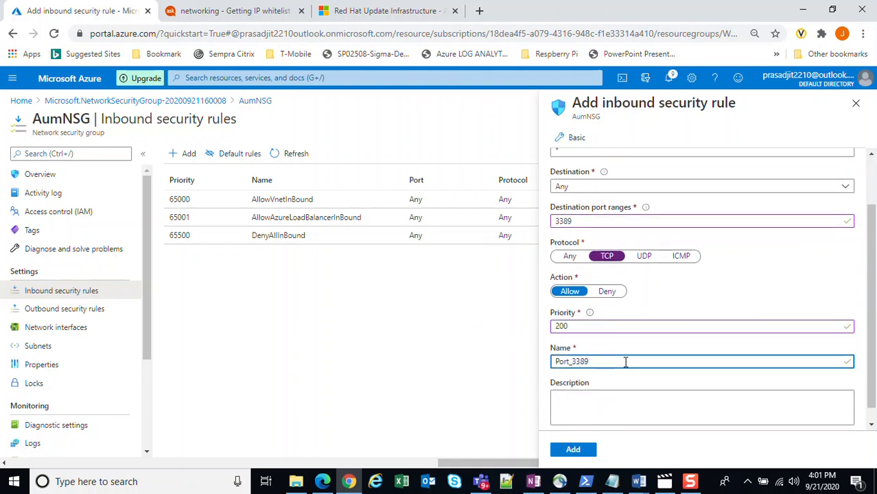
{"action": "left_click", "coordinate": [583, 417]}
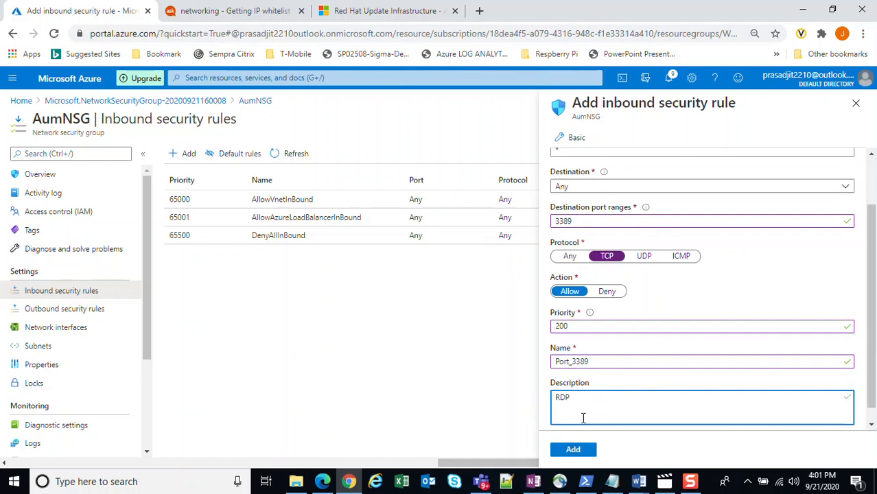
{"action": "left_click", "coordinate": [573, 451]}
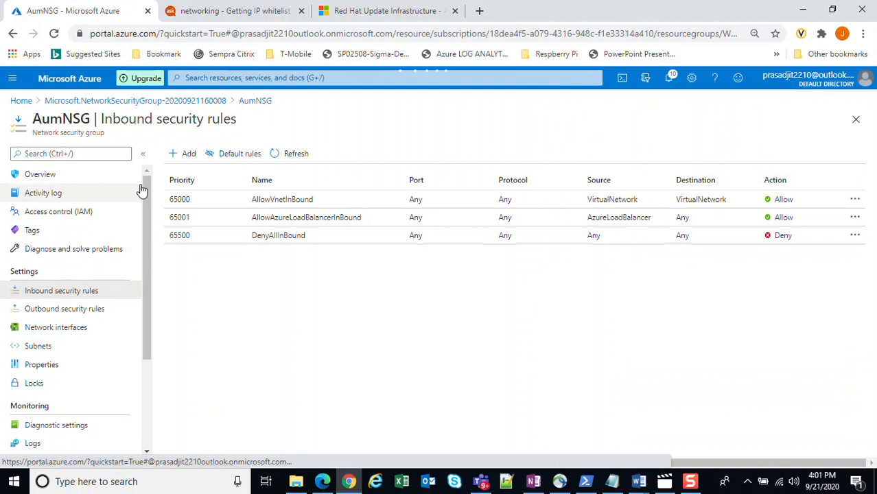
{"action": "left_click", "coordinate": [294, 155]}
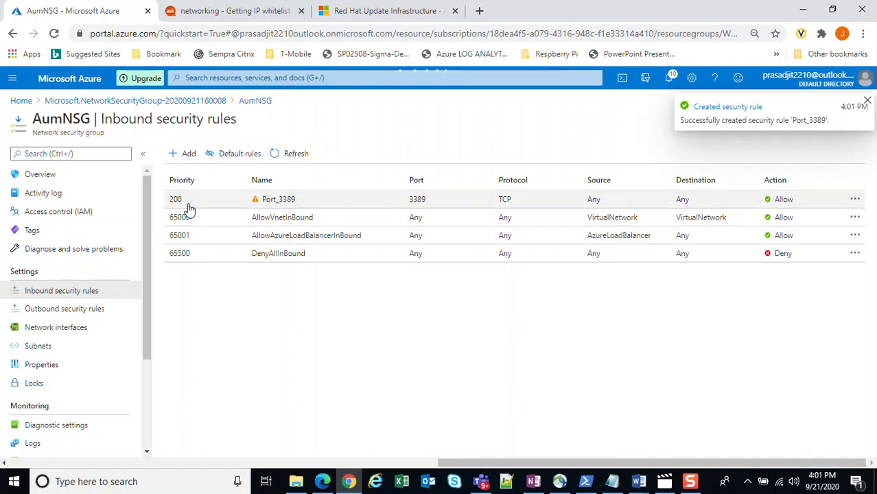
Step: Start another inbound security rule with destination port 22 and the TCP protocol
{"action": "left_click", "coordinate": [186, 155]}
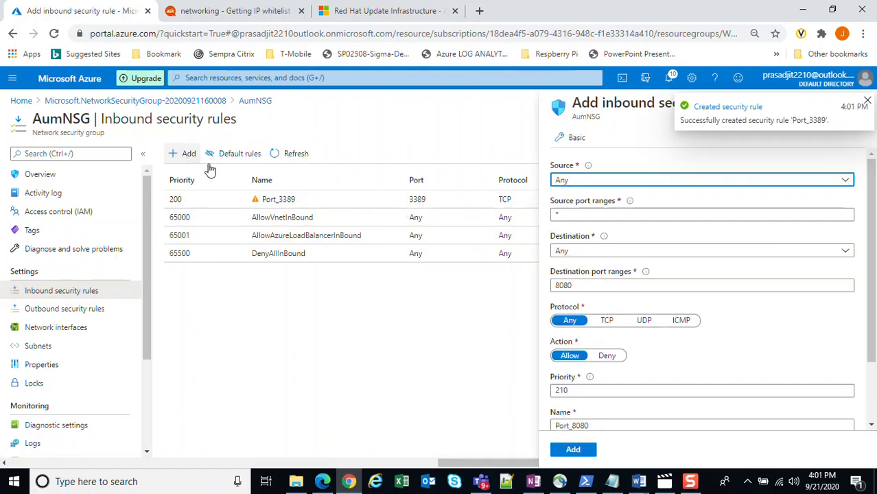
{"action": "key", "text": "Tab"}
{"action": "key", "text": "Tab"}
{"action": "key", "text": "Tab"}
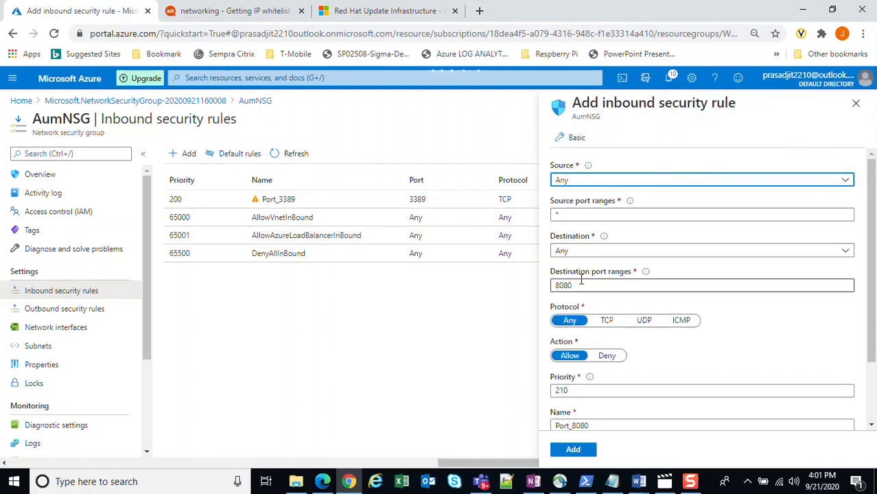
{"action": "type", "text": "22"}
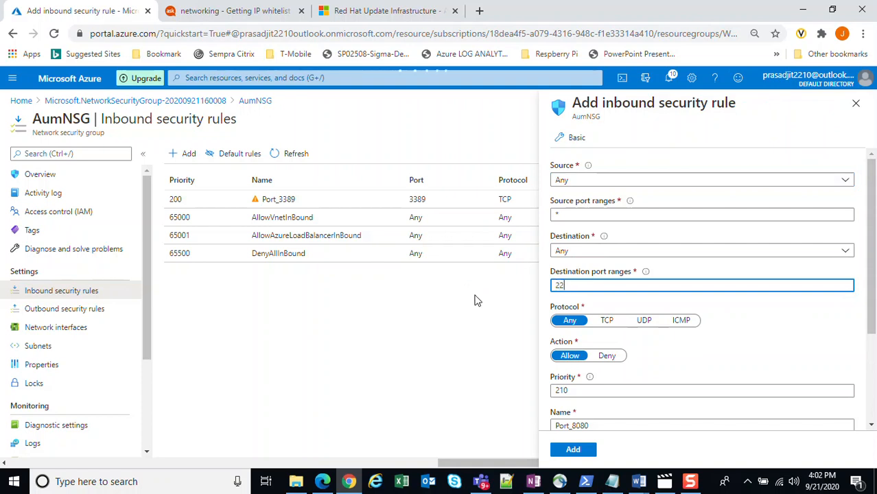
{"action": "left_click", "coordinate": [604, 321]}
{"action": "left_click_drag", "start_coordinate": [578, 390], "coordinate": [523, 390]}
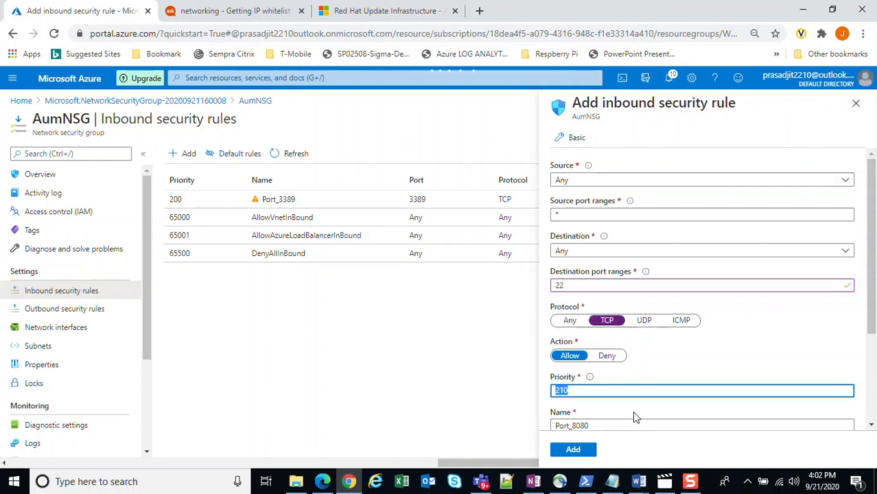
Step: Name the port 22 rule S2H_22, add it to the security group, and refresh the rule list
{"action": "double_click", "coordinate": [563, 425]}
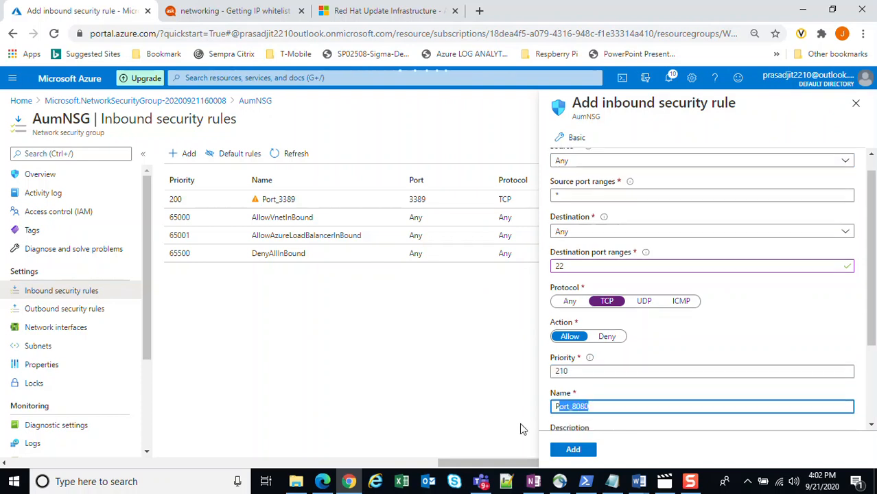
{"action": "type", "text": "SH"}
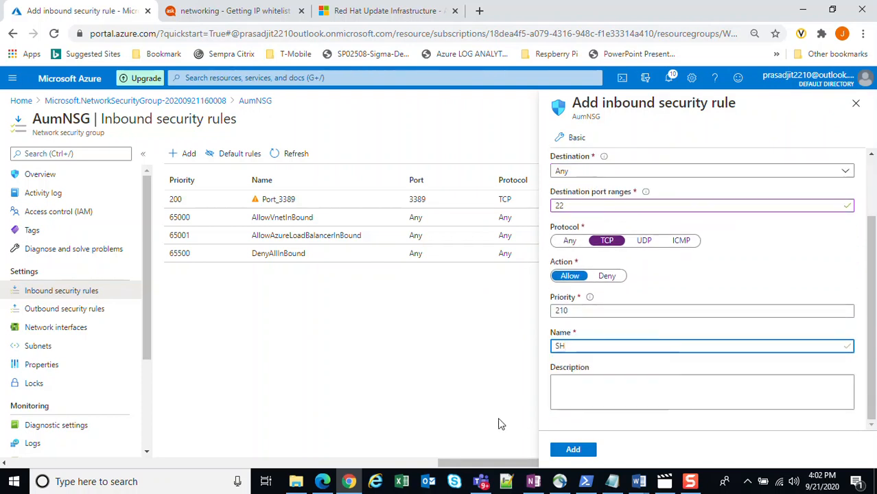
{"action": "type", "text": "_22"}
{"action": "left_click", "coordinate": [560, 346]}
{"action": "type", "text": "2"}
{"action": "left_click", "coordinate": [572, 450]}
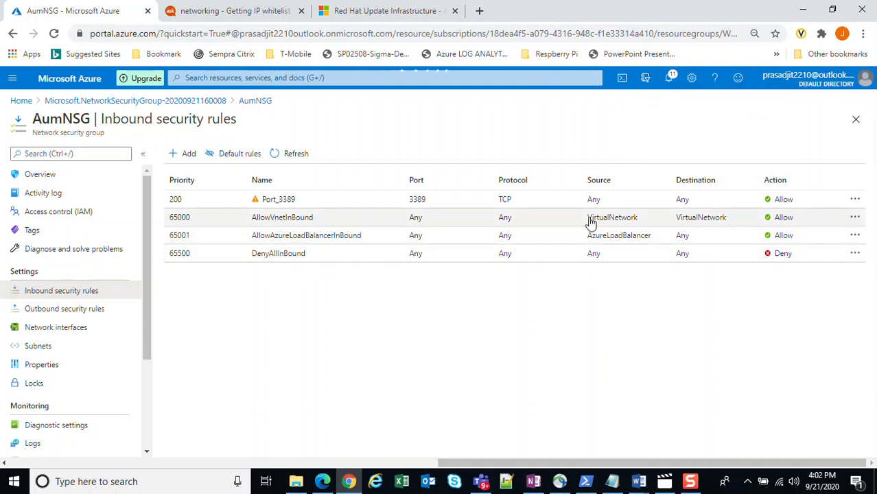
{"action": "left_click", "coordinate": [304, 158]}
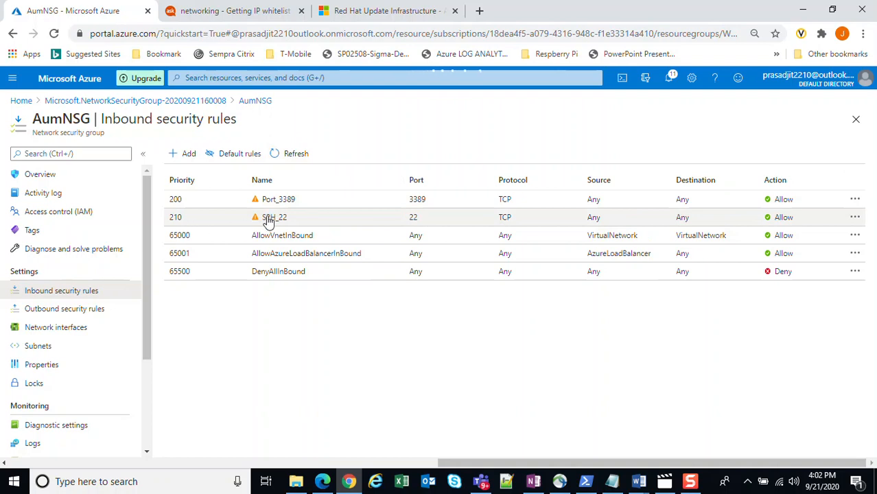
Step: Review the settings of the S2H_22 inbound rule, delete the rule, and refresh the rule list
{"action": "left_click", "coordinate": [182, 221]}
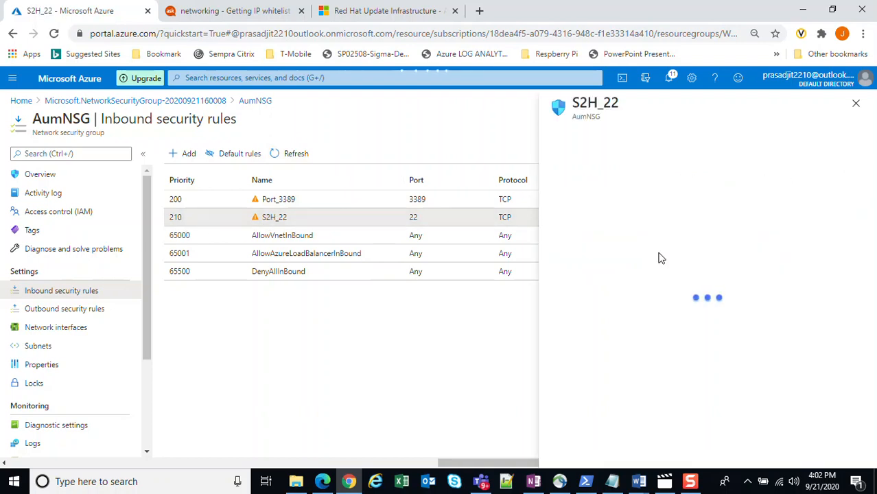
{"action": "scroll", "coordinate": [607, 364], "scroll_direction": "down", "scroll_amount": 3}
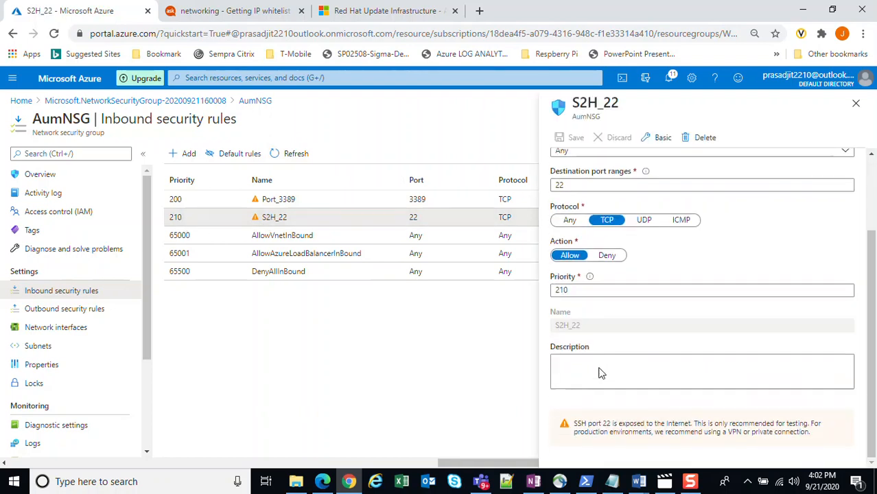
{"action": "scroll", "coordinate": [650, 289], "scroll_direction": "up", "scroll_amount": 3}
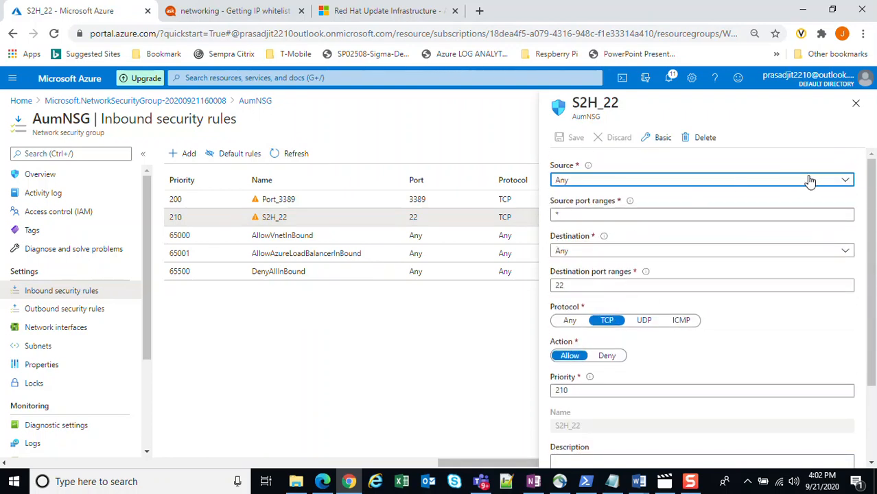
{"action": "scroll", "coordinate": [699, 230], "scroll_direction": "down", "scroll_amount": 3}
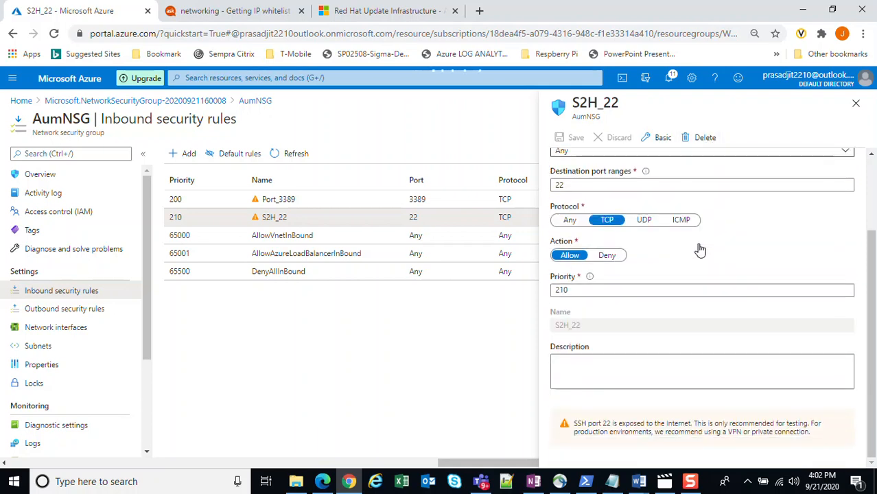
{"action": "scroll", "coordinate": [699, 245], "scroll_direction": "up", "scroll_amount": 3}
{"action": "left_click", "coordinate": [701, 140]}
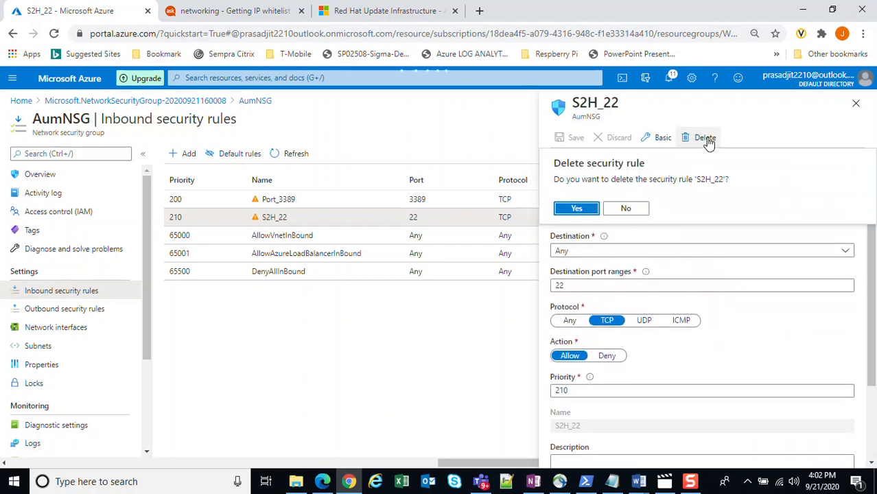
{"action": "left_click", "coordinate": [578, 208]}
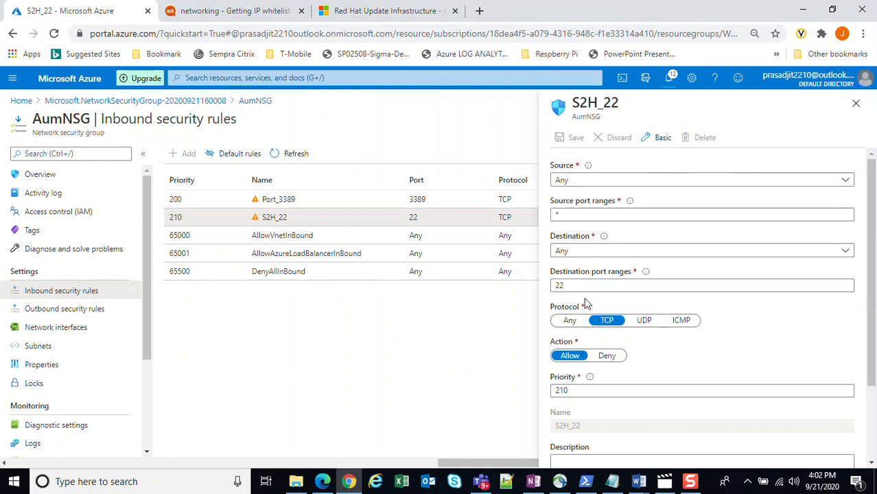
{"action": "left_click", "coordinate": [857, 105]}
{"action": "left_click", "coordinate": [291, 158]}
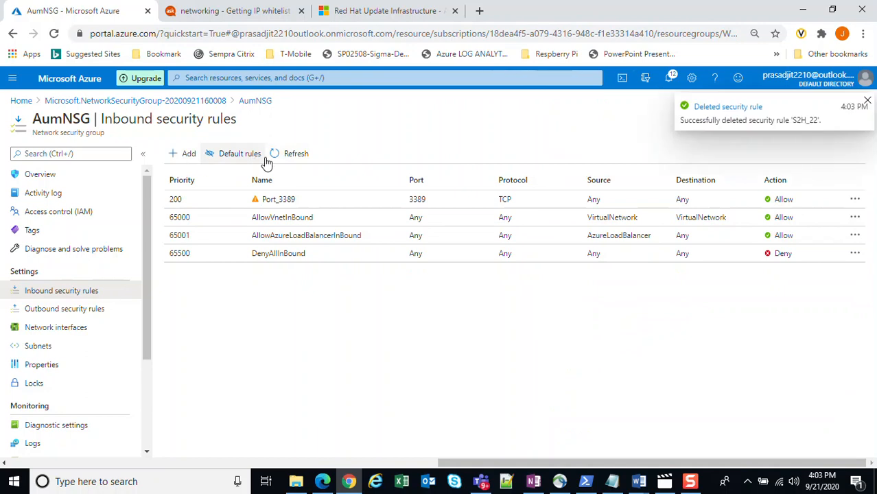
Step: Add an inbound security rule named SSH_22 that allows TCP traffic to destination port 22
{"action": "left_click", "coordinate": [181, 153]}
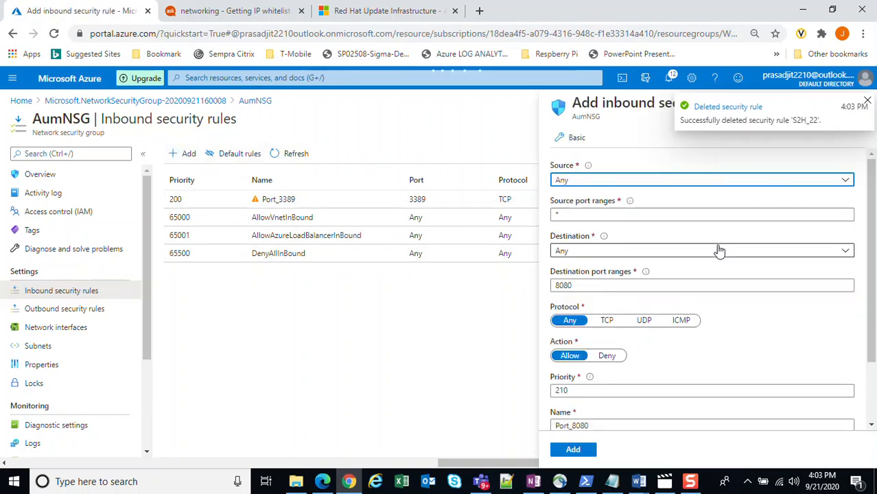
{"action": "double_click", "coordinate": [580, 286]}
{"action": "type", "text": "22"}
{"action": "left_click", "coordinate": [608, 320]}
{"action": "left_click_drag", "start_coordinate": [588, 426], "coordinate": [460, 431]}
{"action": "type", "text": "SS"}
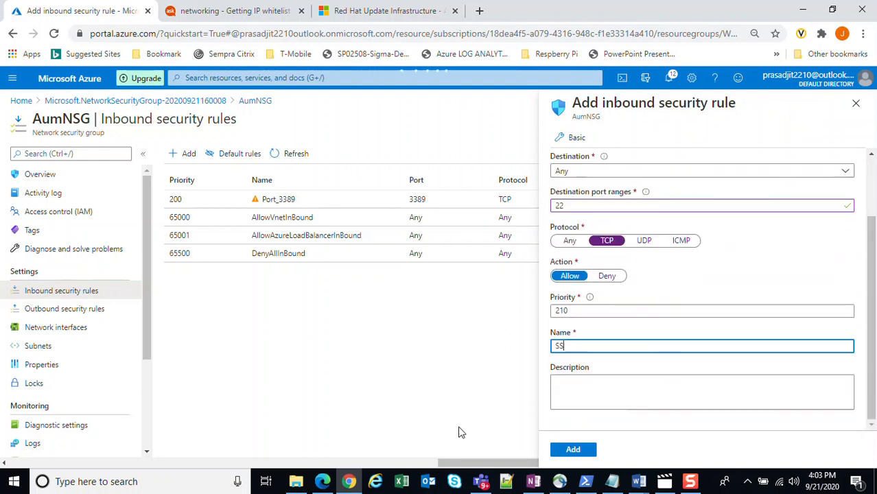
{"action": "type", "text": "H_22"}
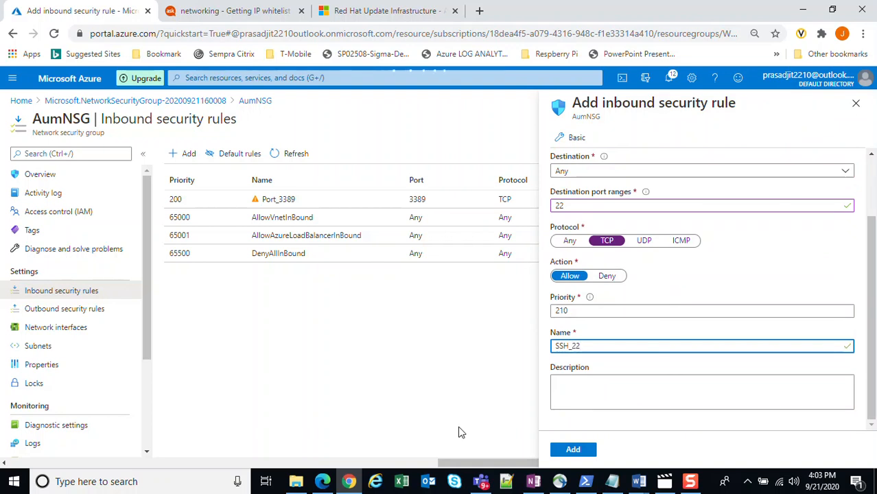
{"action": "left_click", "coordinate": [578, 451]}
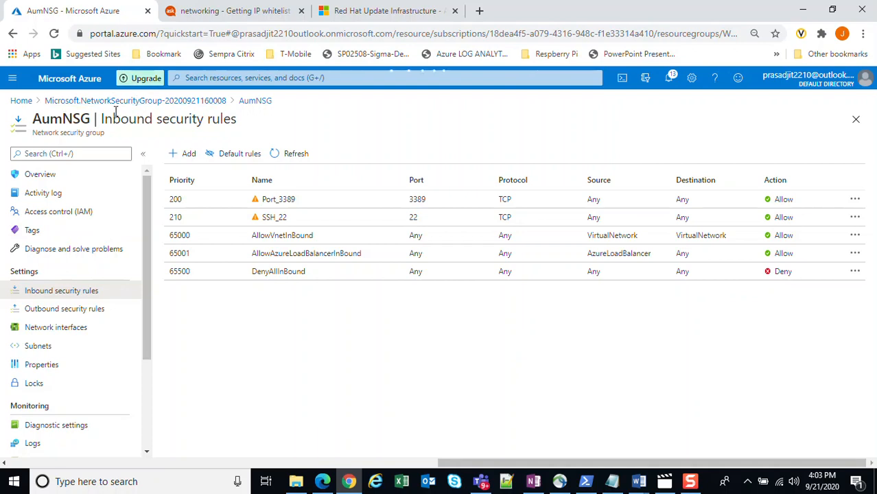
Step: Find the Firewalls service by searching for fire, and start creating a new firewall
{"action": "left_click", "coordinate": [218, 80]}
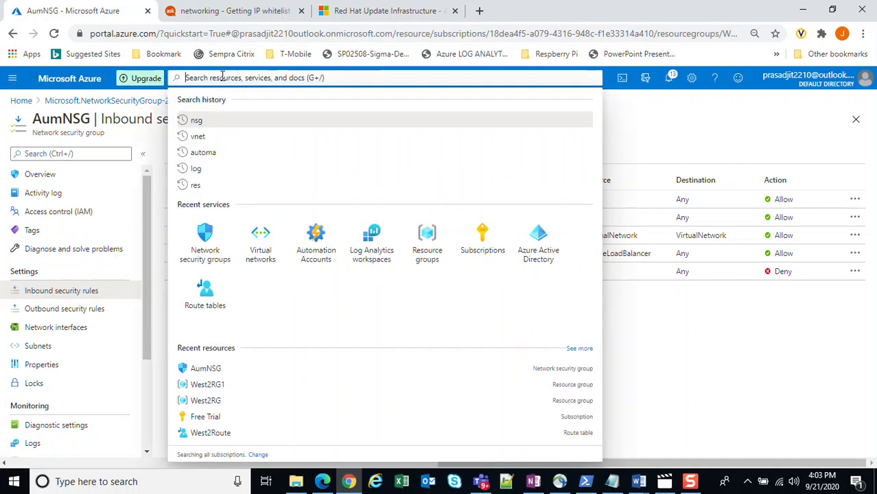
{"action": "type", "text": "R"}
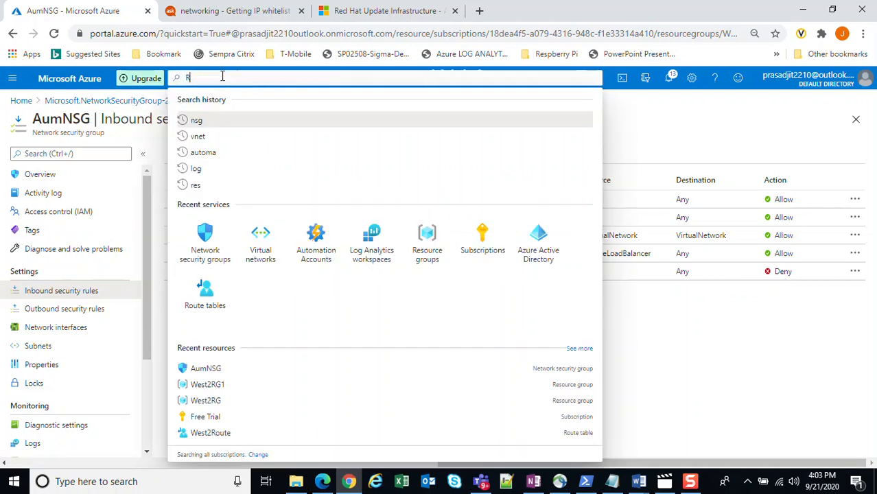
{"action": "type", "text": "ou"}
{"action": "key", "text": "BackSpace"}
{"action": "key", "text": "BackSpace"}
{"action": "key", "text": "BackSpace"}
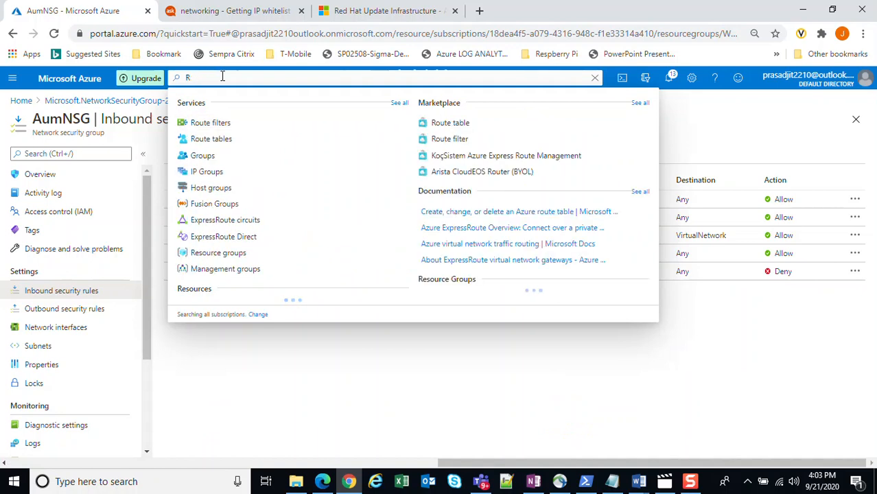
{"action": "type", "text": "fire"}
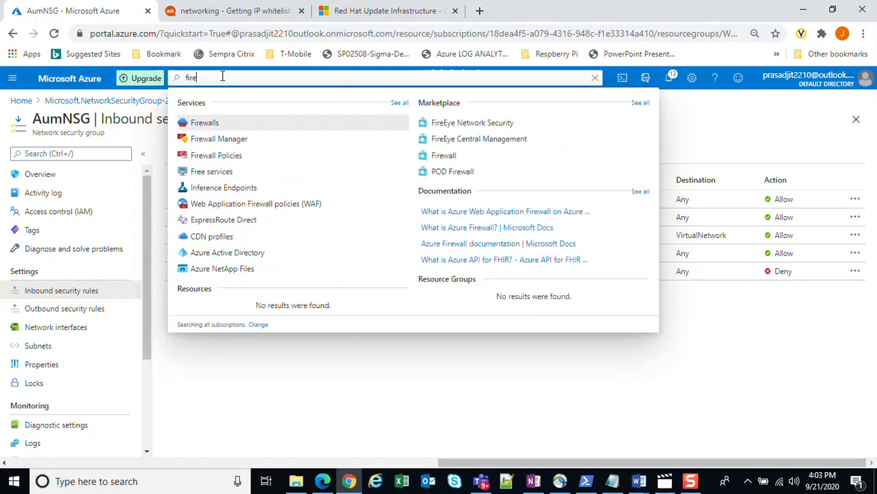
{"action": "key", "text": "Return"}
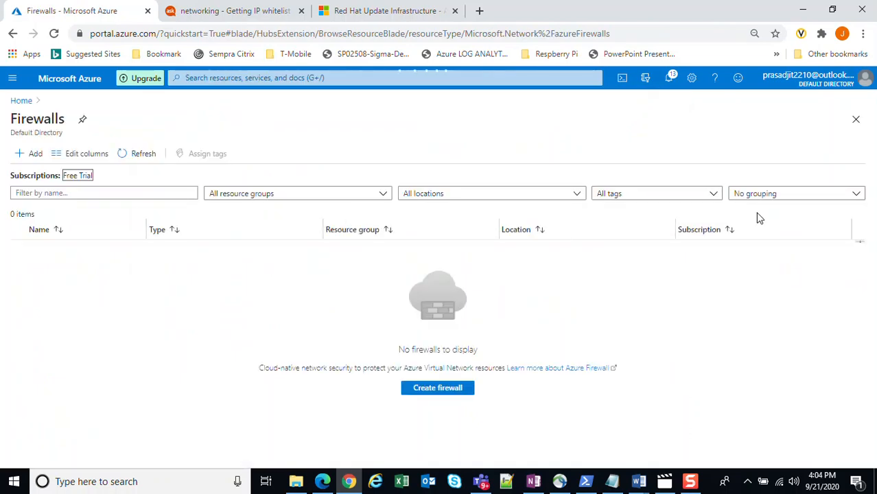
{"action": "left_click", "coordinate": [19, 153]}
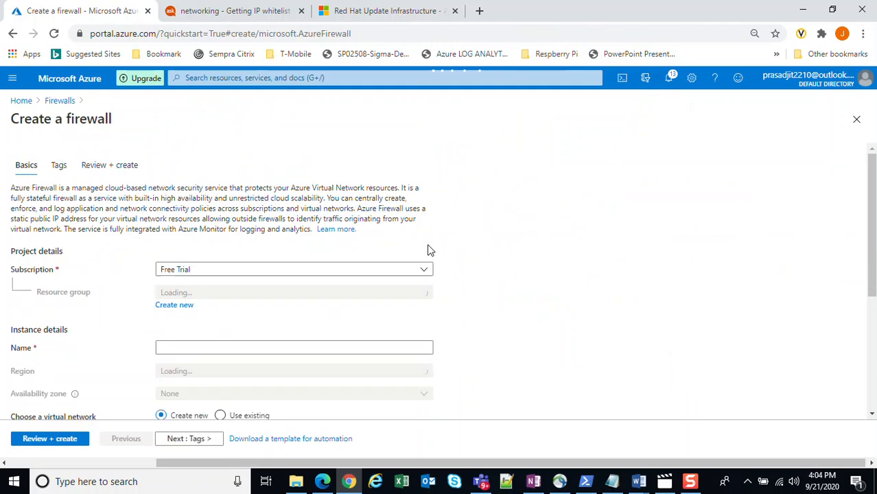
Step: Place the new firewall in resource group West2RG1 and name it AUMFirewall
{"action": "left_click", "coordinate": [269, 293]}
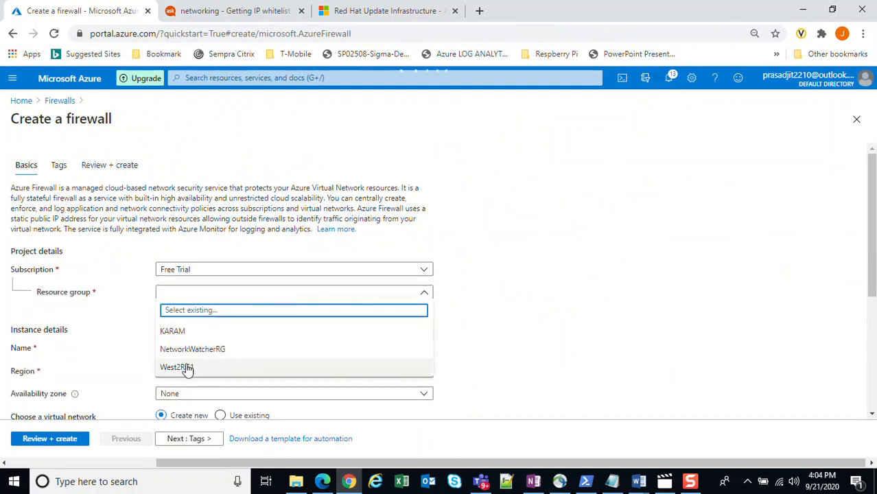
{"action": "left_click", "coordinate": [185, 367]}
{"action": "left_click", "coordinate": [200, 348]}
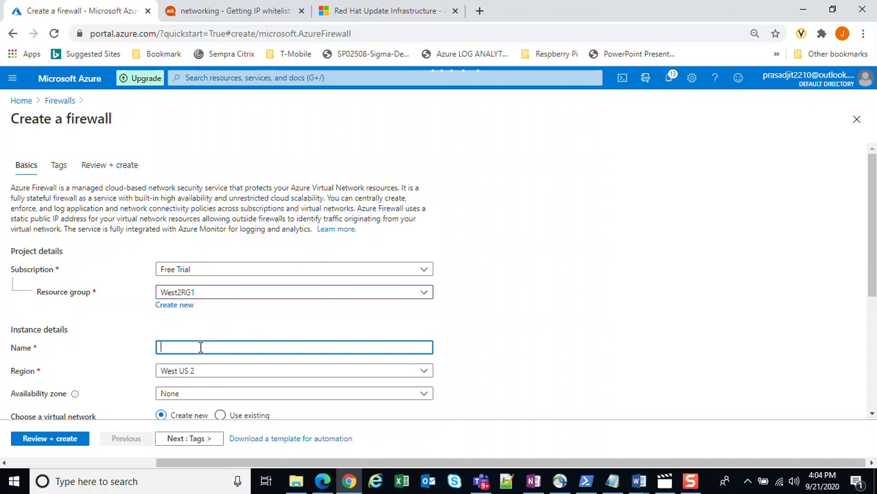
{"action": "type", "text": "AUMFirewall"}
Step: Choose the existing virtual network AumVnet1 (West2RG1) for the firewall
{"action": "scroll", "coordinate": [323, 378], "scroll_direction": "down", "scroll_amount": 2}
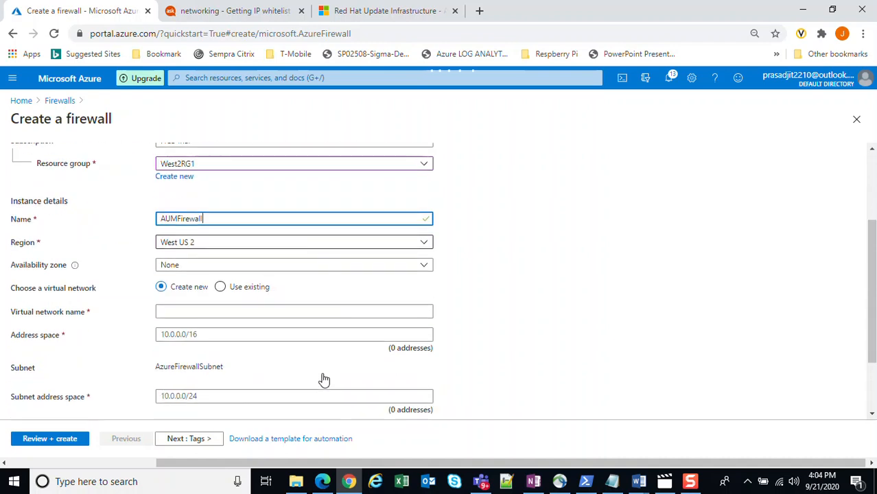
{"action": "left_click", "coordinate": [201, 309]}
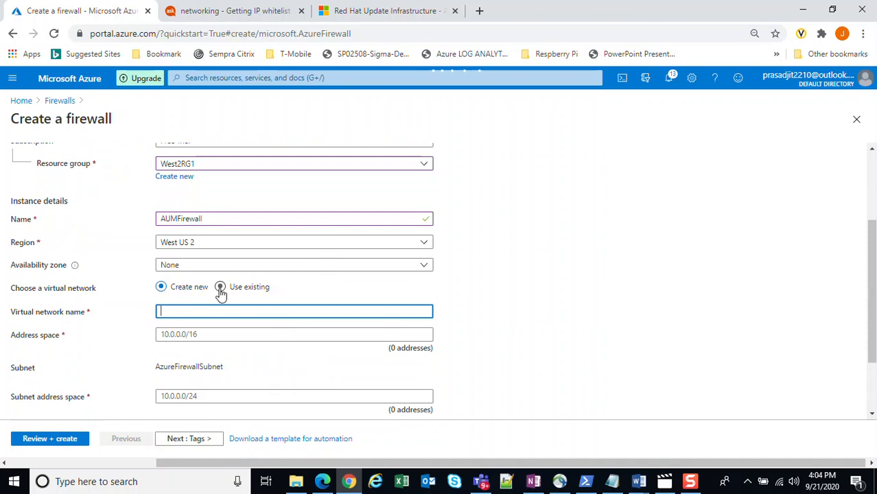
{"action": "left_click", "coordinate": [220, 287]}
{"action": "left_click", "coordinate": [291, 319]}
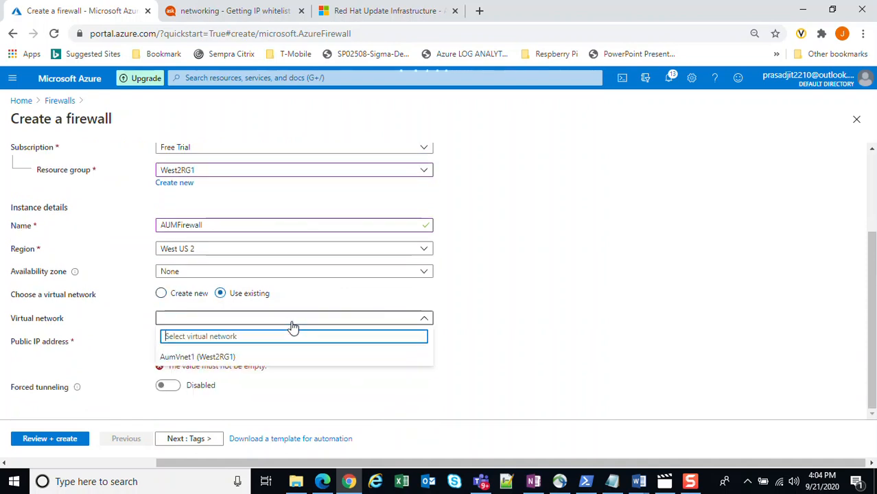
{"action": "left_click", "coordinate": [193, 358]}
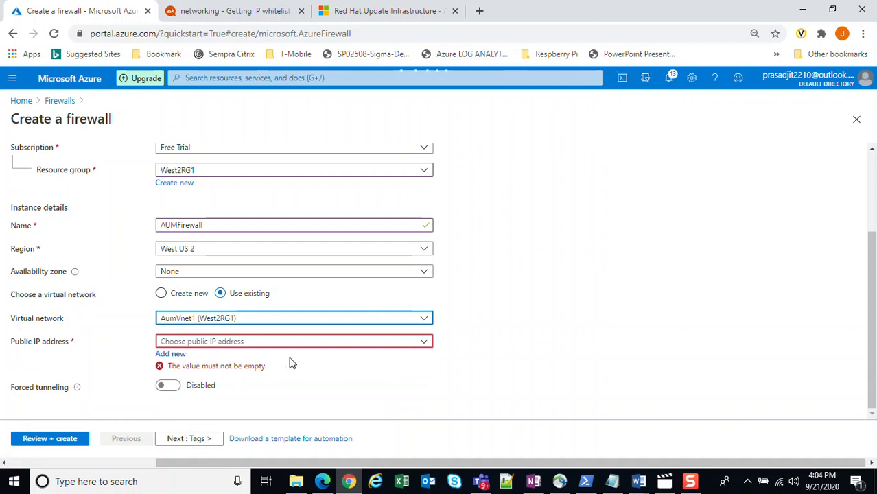
Step: Add a new public IP address named PubIP for the firewall
{"action": "left_click", "coordinate": [170, 355]}
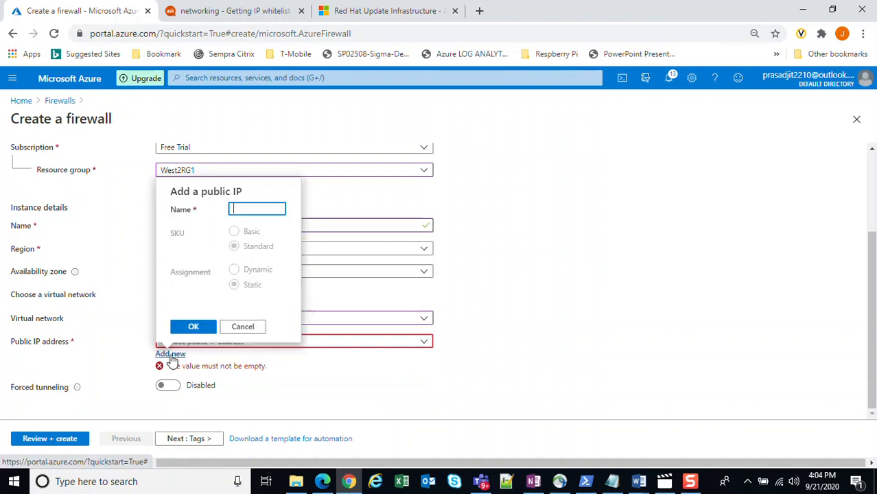
{"action": "type", "text": "PublP"}
{"action": "left_click", "coordinate": [192, 327]}
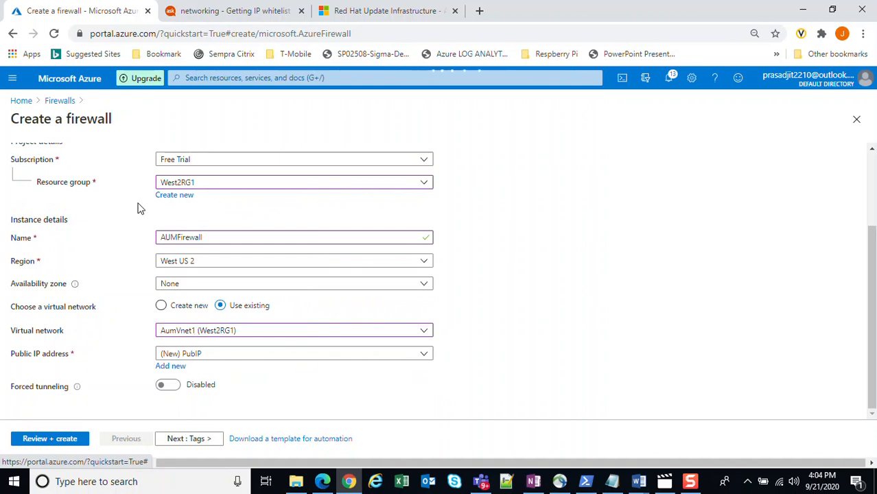
Step: Check the firewall settings, leave the tags empty, and create the firewall from the review summary
{"action": "scroll", "coordinate": [161, 279], "scroll_direction": "up", "scroll_amount": 2}
{"action": "scroll", "coordinate": [169, 309], "scroll_direction": "down", "scroll_amount": 2}
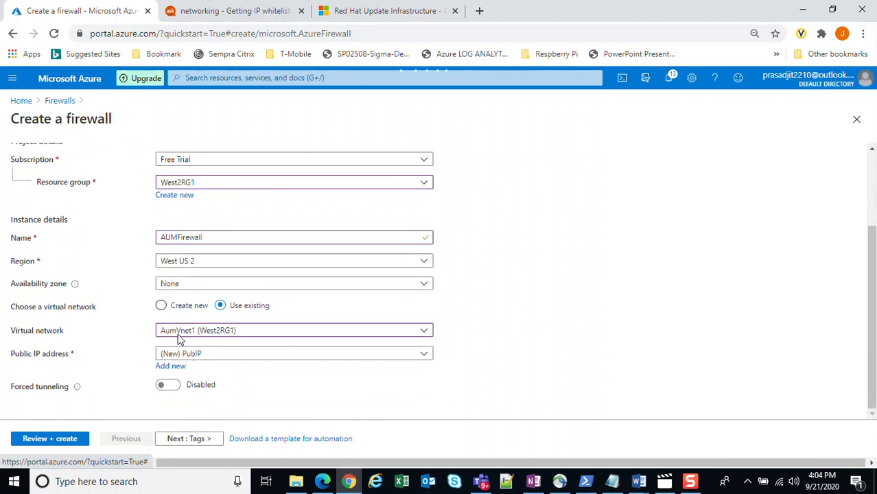
{"action": "left_click", "coordinate": [186, 443]}
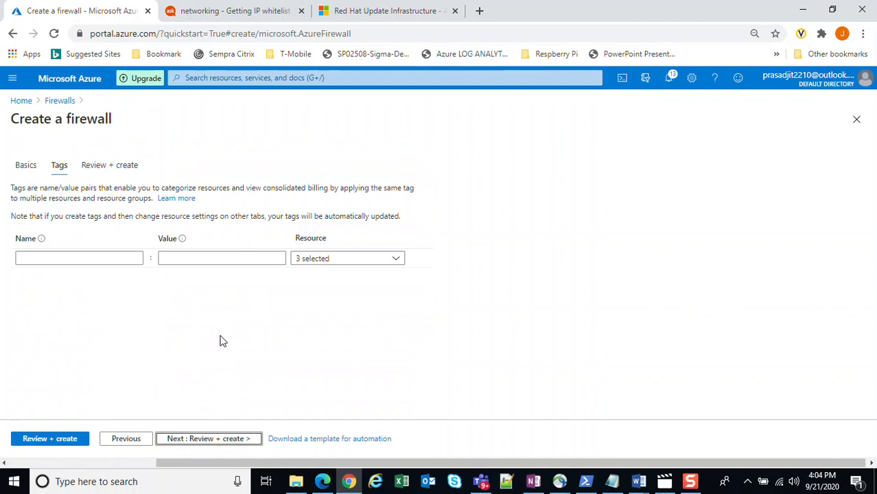
{"action": "left_click", "coordinate": [206, 442]}
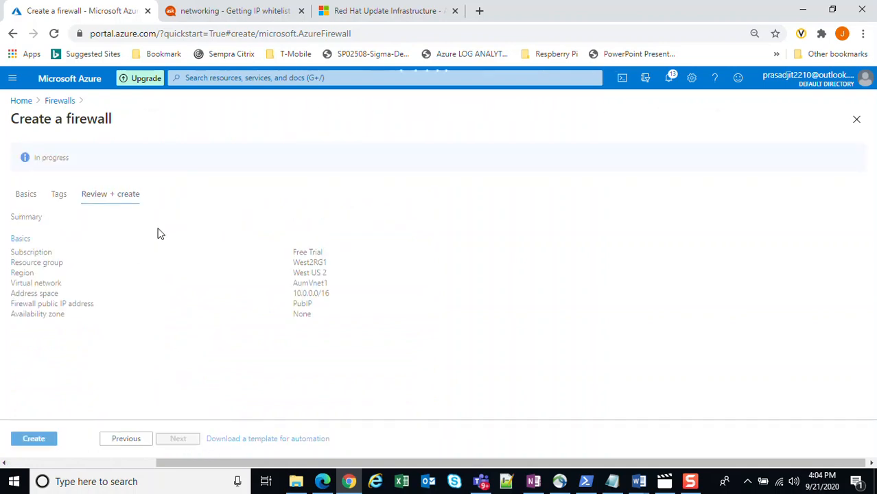
{"action": "left_click", "coordinate": [31, 440]}
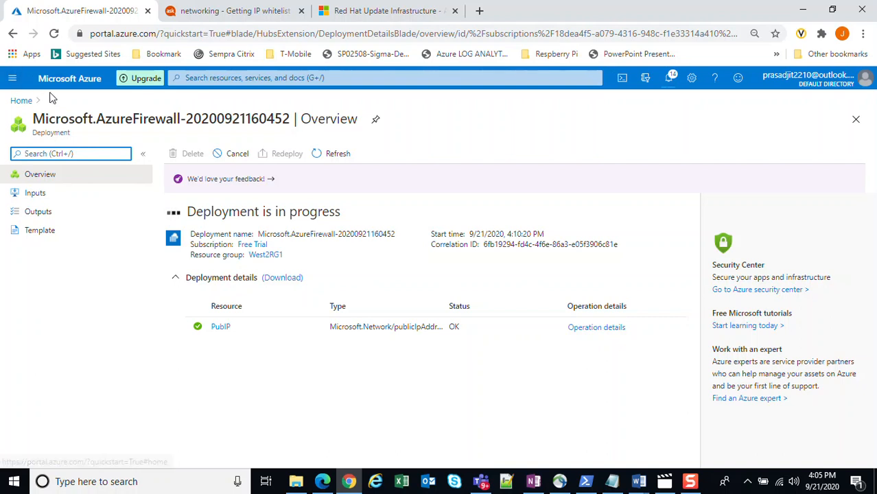
Step: Find the Route tables service by searching for rout, and start creating a new route table
{"action": "left_click", "coordinate": [221, 78]}
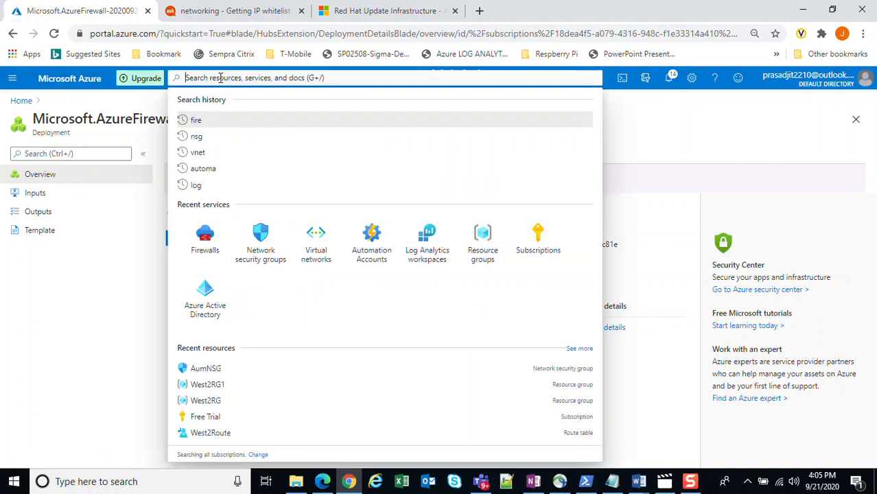
{"action": "type", "text": "routta"}
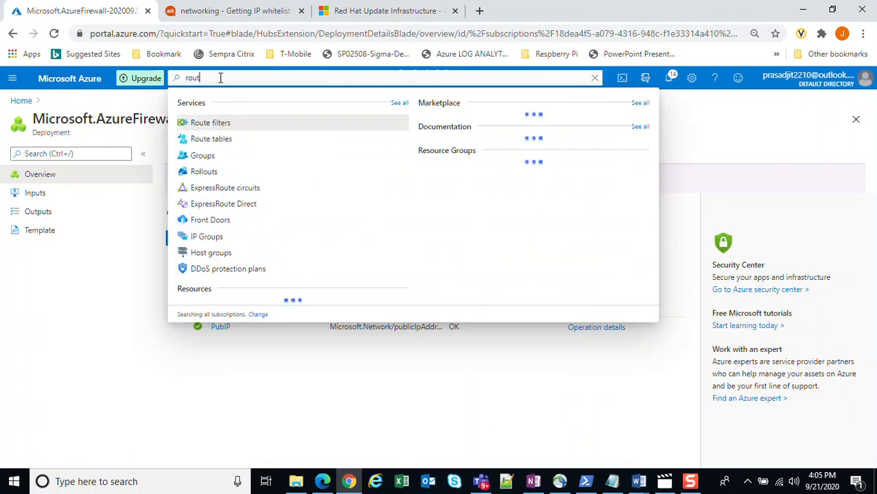
{"action": "key", "text": "BackSpace"}
{"action": "key", "text": "BackSpace"}
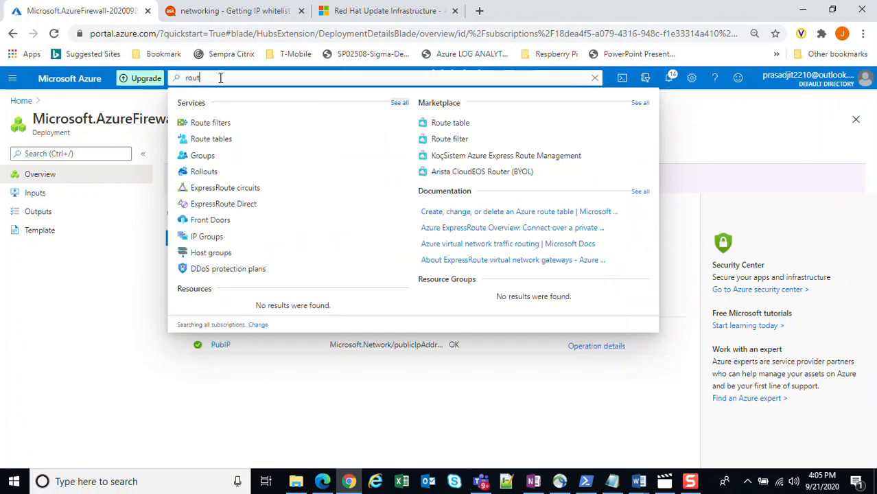
{"action": "left_click", "coordinate": [212, 139]}
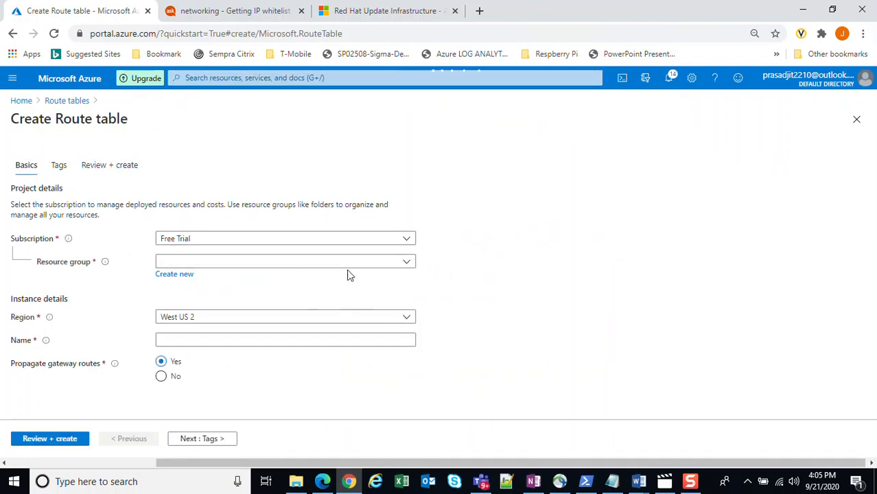
Step: Create the route table AUMRoute in resource group West2RG1, keeping gateway route propagation set to Yes
{"action": "left_click", "coordinate": [384, 268]}
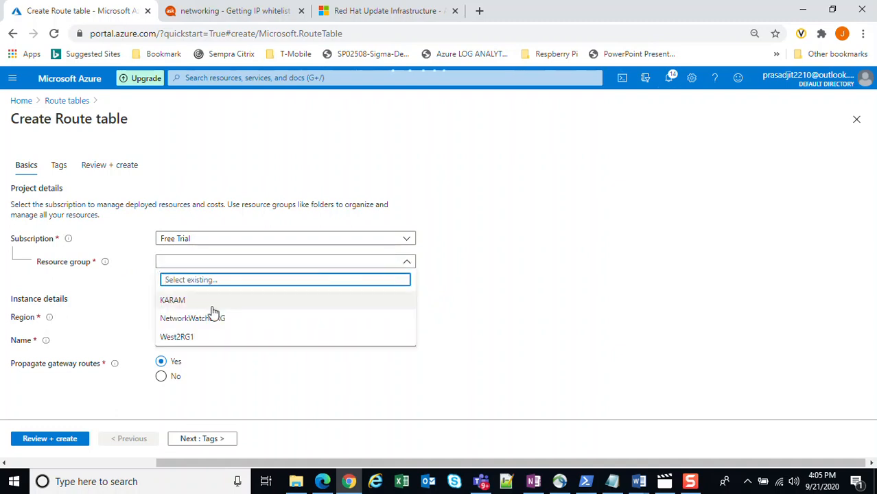
{"action": "left_click", "coordinate": [178, 337]}
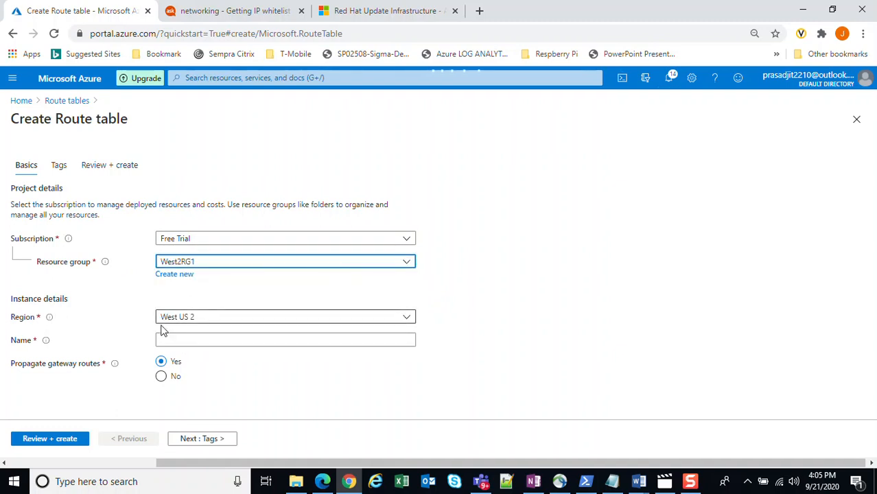
{"action": "left_click", "coordinate": [195, 341]}
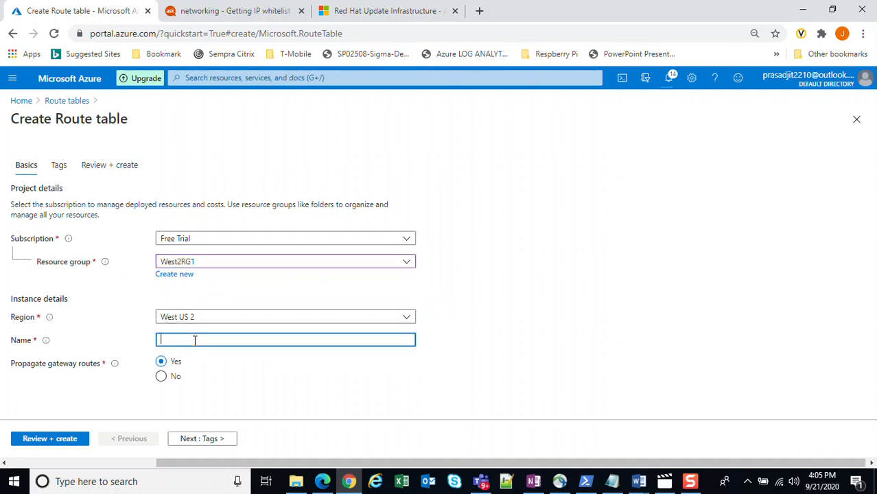
{"action": "type", "text": "AUMRoute"}
{"action": "left_click", "coordinate": [10, 369]}
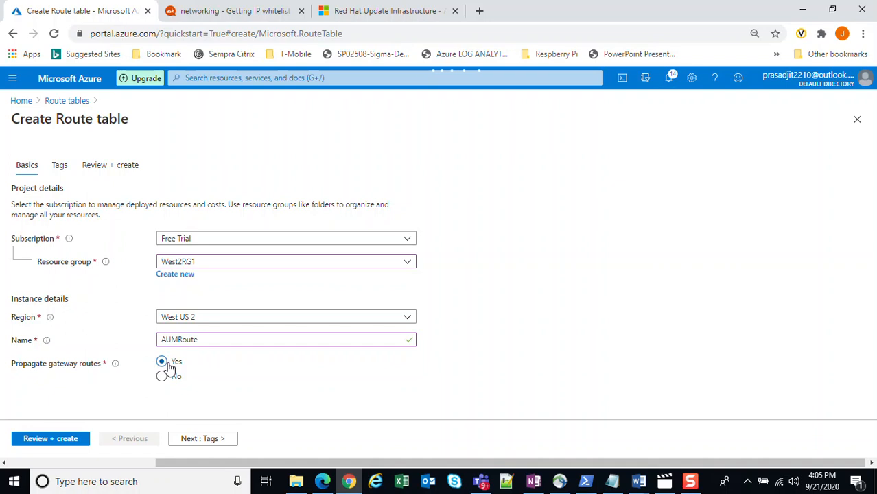
{"action": "left_click", "coordinate": [48, 441]}
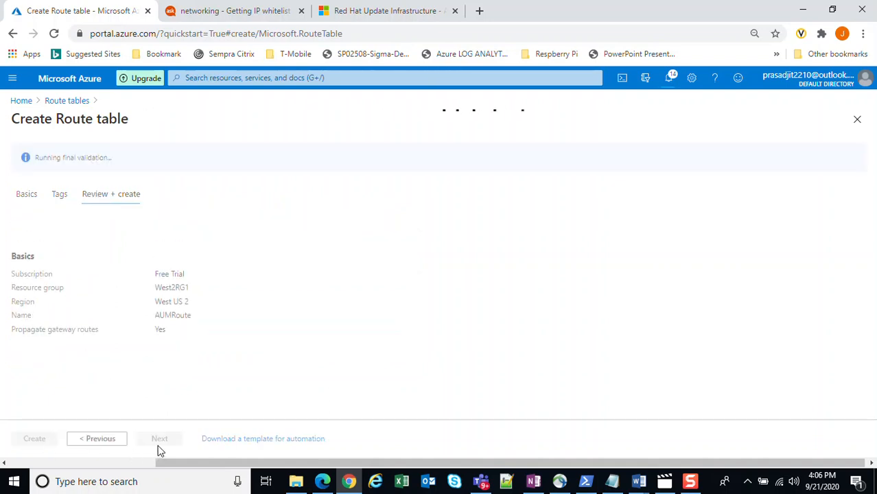
{"action": "left_click", "coordinate": [41, 440]}
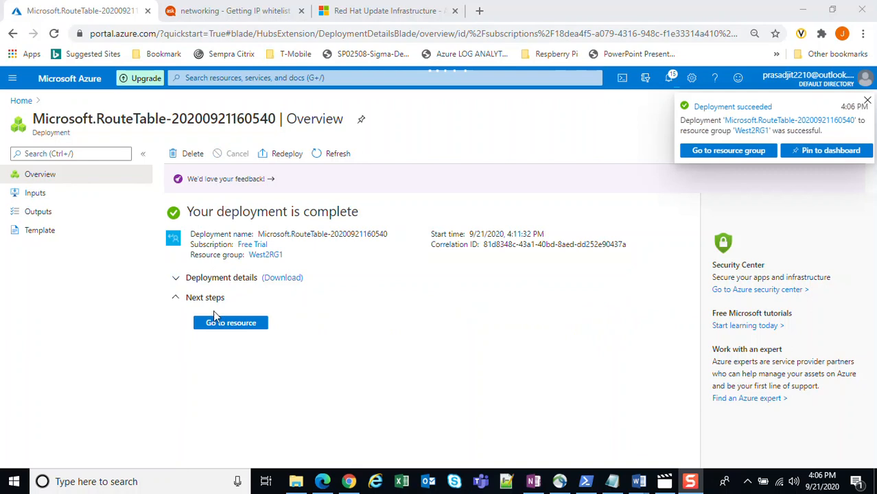
Step: Open the deployed AUMRoute resource, go to its routes, and start adding a route
{"action": "left_click", "coordinate": [226, 332]}
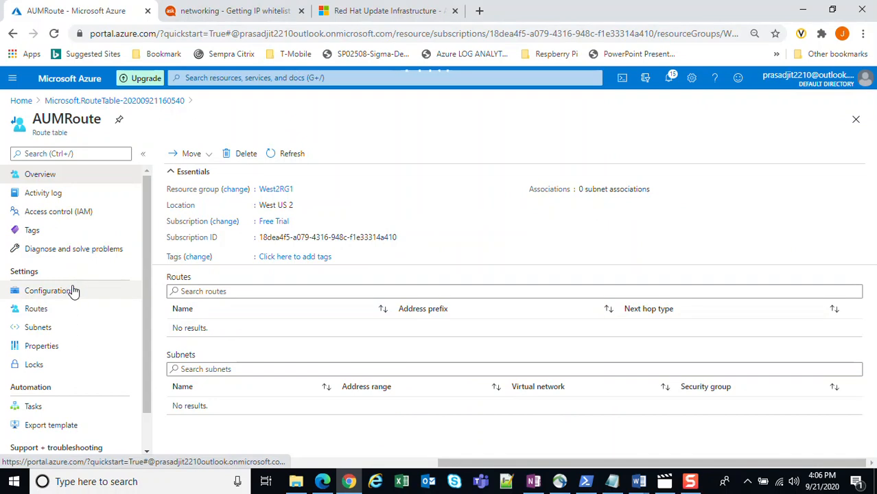
{"action": "left_click", "coordinate": [38, 313]}
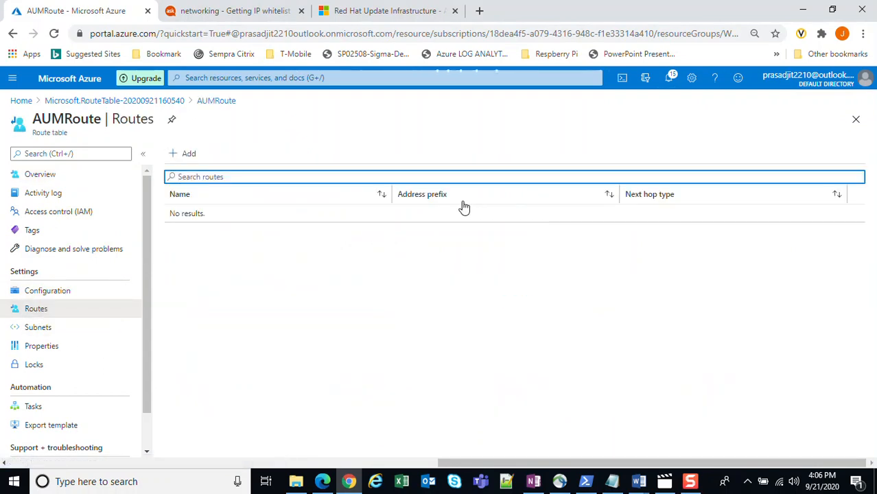
{"action": "left_click", "coordinate": [174, 157]}
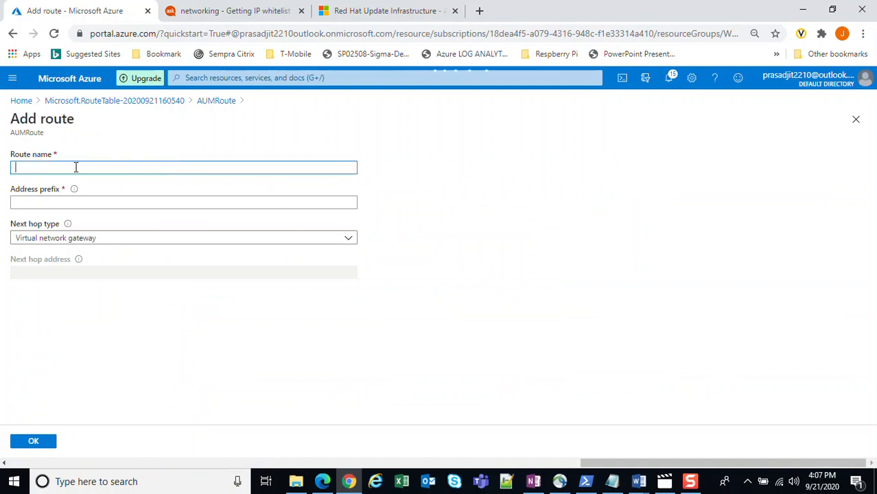
Step: Name the route Route1 and set its address prefix to 0.0.0.0/0
{"action": "type", "text": "Route1"}
{"action": "left_click", "coordinate": [39, 200]}
{"action": "type", "text": "0"}
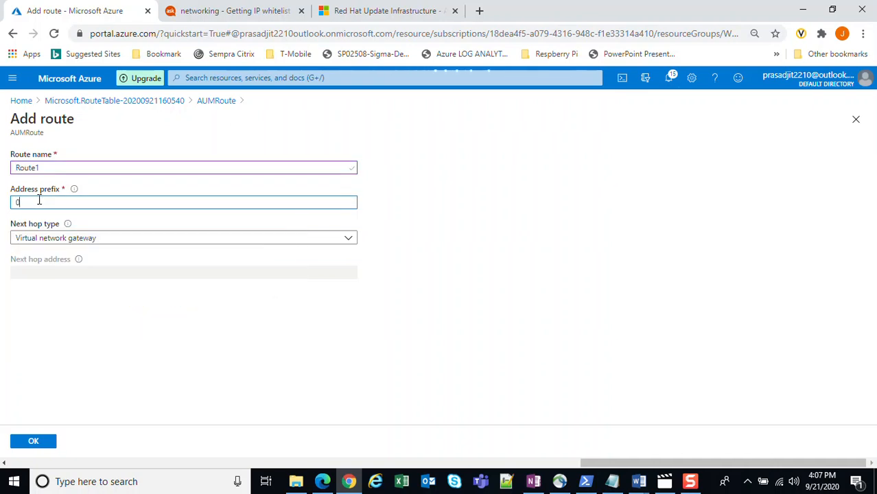
{"action": "type", "text": ".0.0.0/"}
{"action": "left_click", "coordinate": [216, 241]}
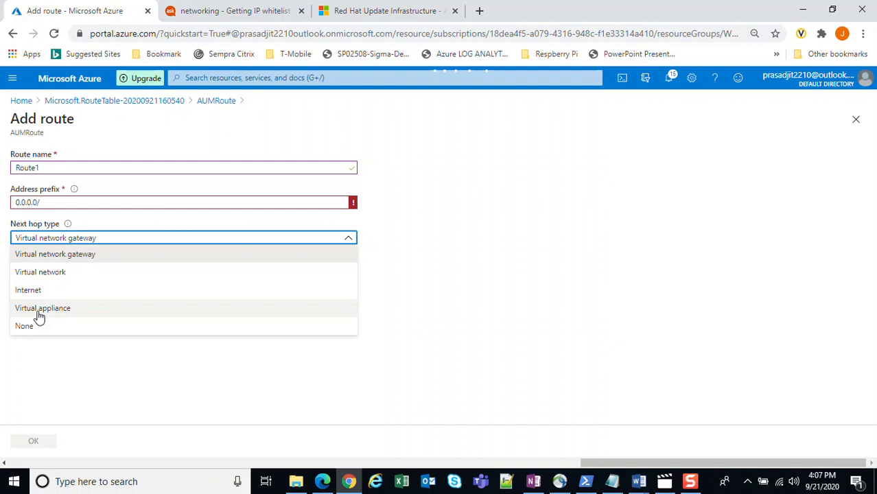
{"action": "left_click", "coordinate": [58, 205]}
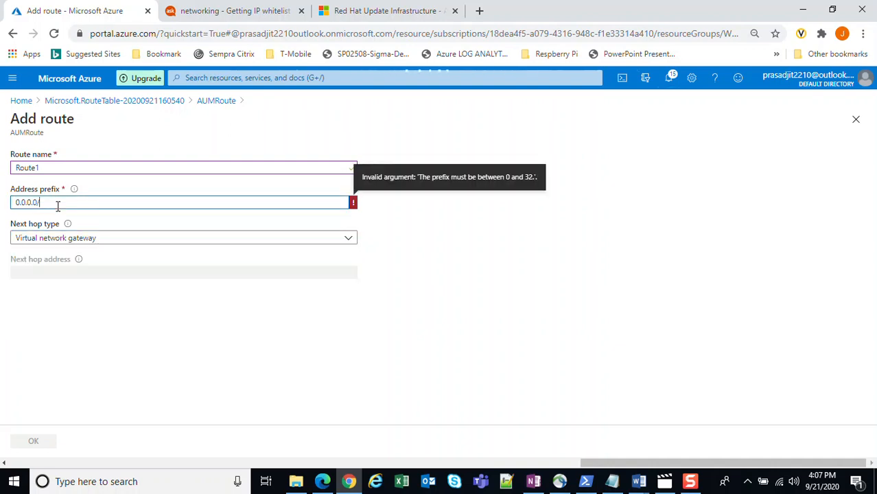
Step: Set the route's next hop type to Virtual appliance and go to the next hop address
{"action": "left_click", "coordinate": [61, 241]}
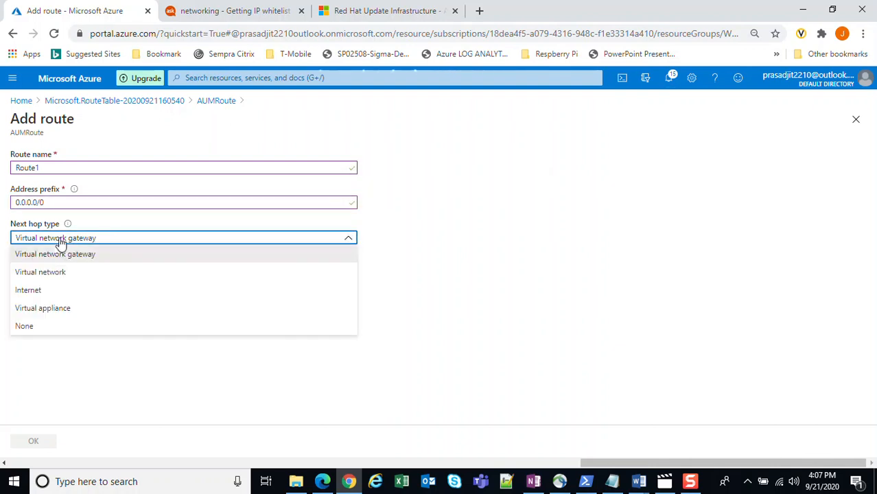
{"action": "left_click", "coordinate": [40, 309]}
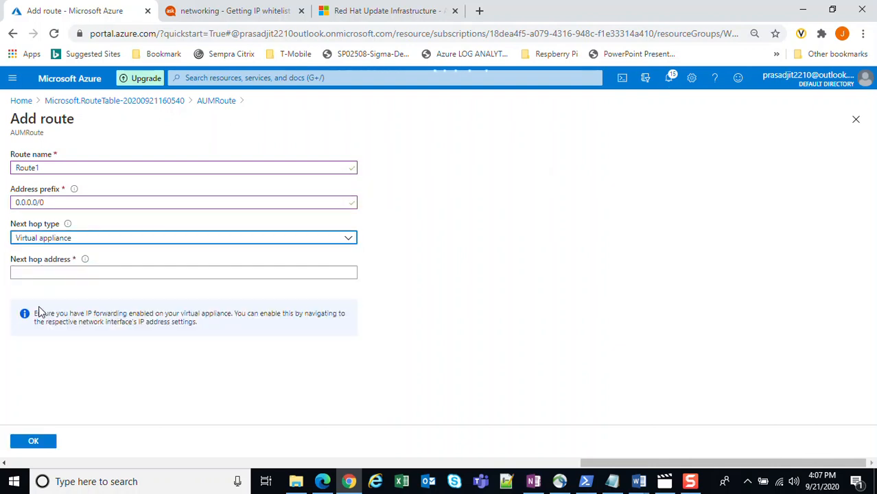
{"action": "left_click", "coordinate": [54, 275]}
{"action": "left_click", "coordinate": [637, 386]}
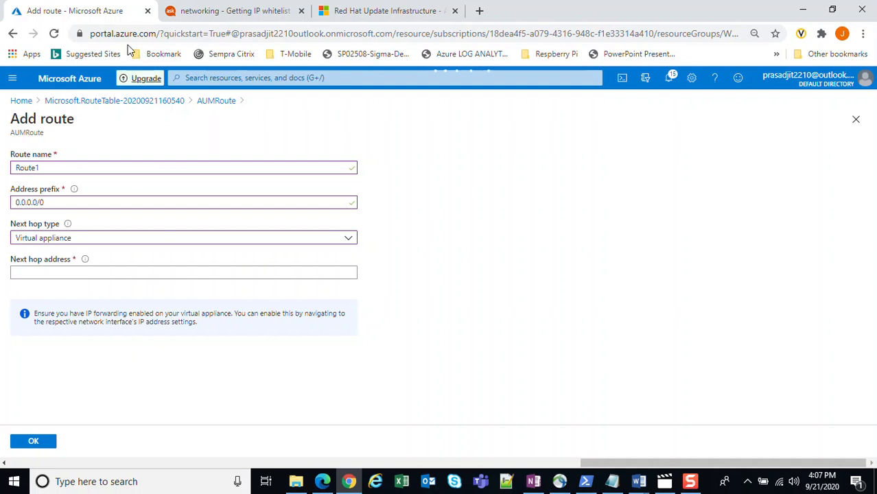
Step: Open the Azure home page in a new browser tab and view AUMFirewall's details and its public IP resource PubIP
{"action": "right_click", "coordinate": [24, 99]}
{"action": "left_click", "coordinate": [78, 106]}
{"action": "left_click", "coordinate": [204, 17]}
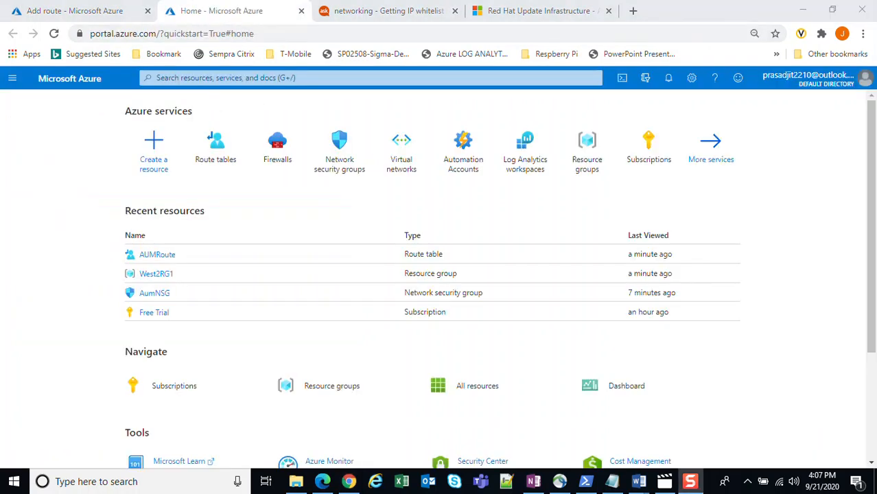
{"action": "left_click", "coordinate": [287, 142]}
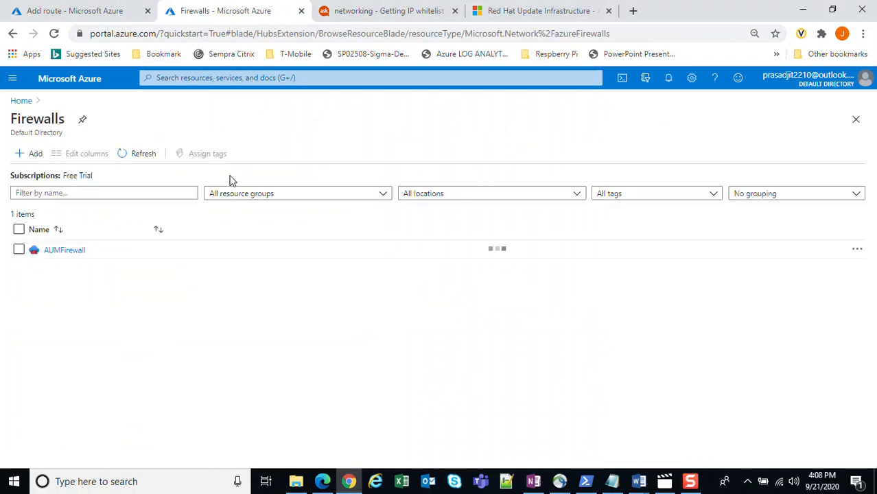
{"action": "left_click", "coordinate": [62, 251]}
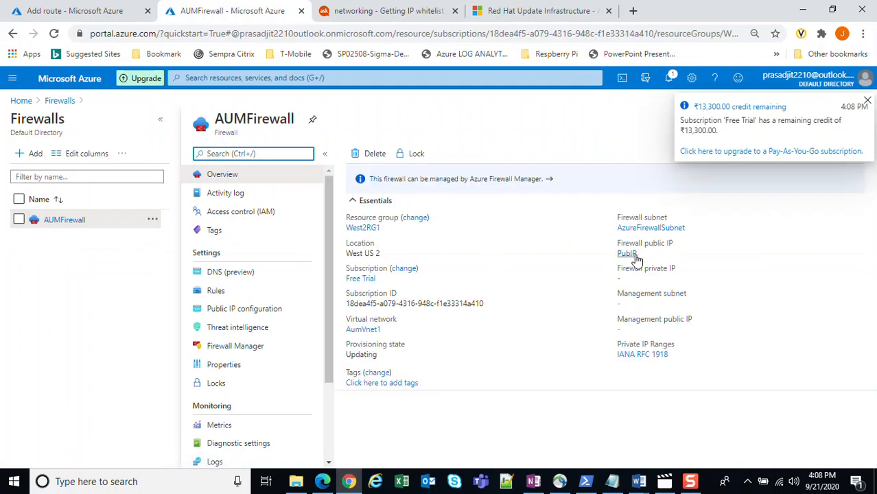
{"action": "left_click", "coordinate": [630, 259]}
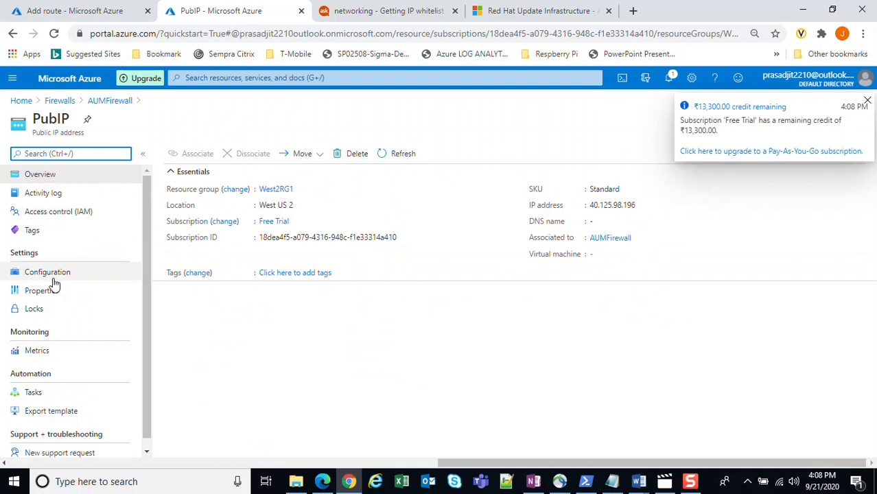
Step: Copy AUMFirewall's private IP 10.0.1.4 into Route1's next hop address and save the route
{"action": "left_click", "coordinate": [109, 101]}
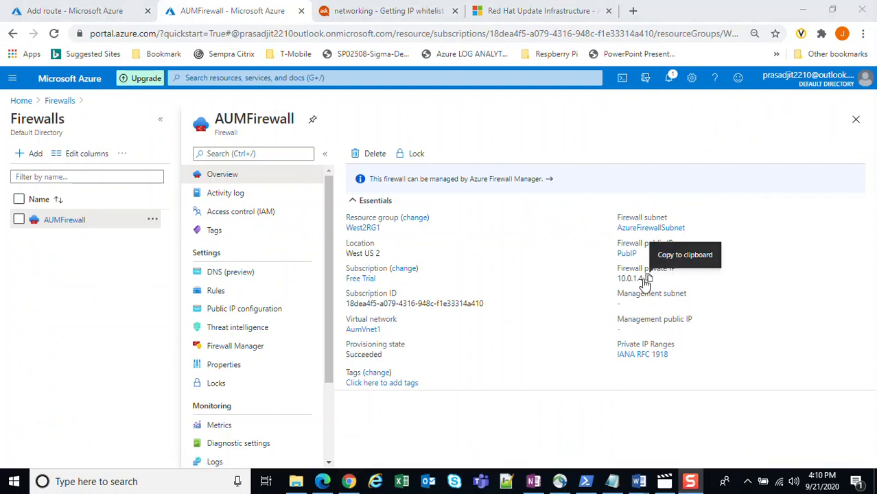
{"action": "left_click", "coordinate": [649, 279]}
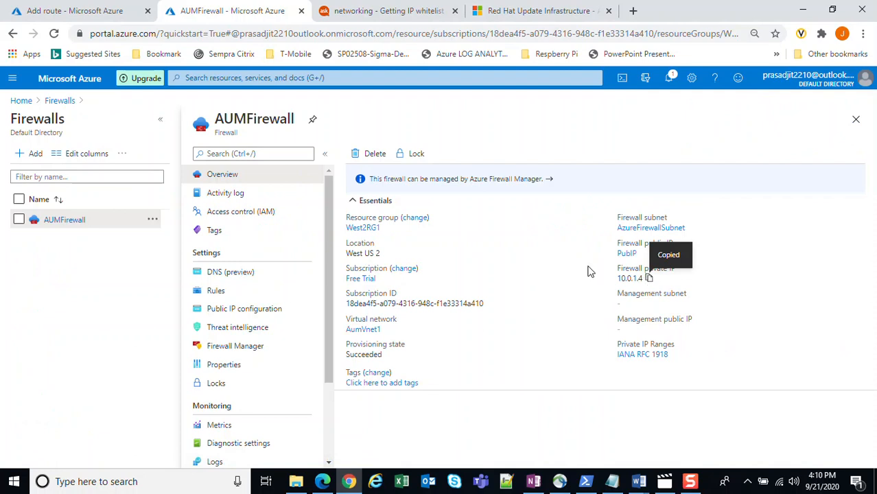
{"action": "left_click", "coordinate": [74, 11]}
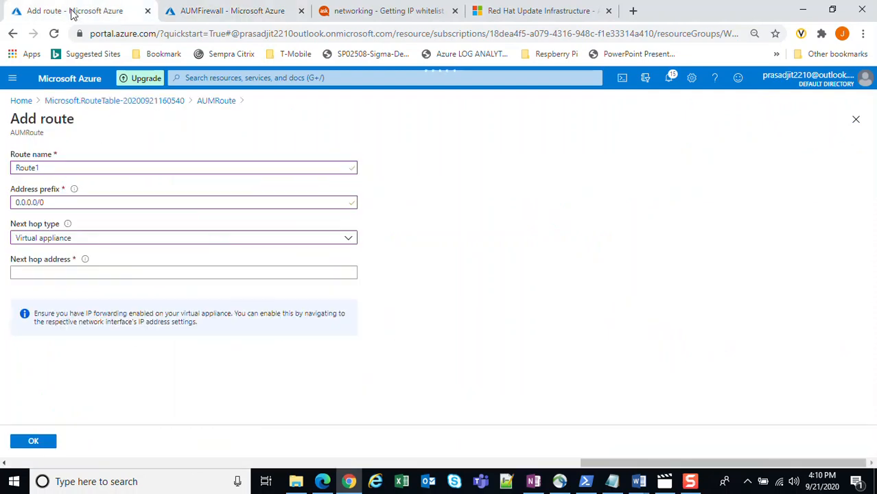
{"action": "left_click", "coordinate": [74, 274]}
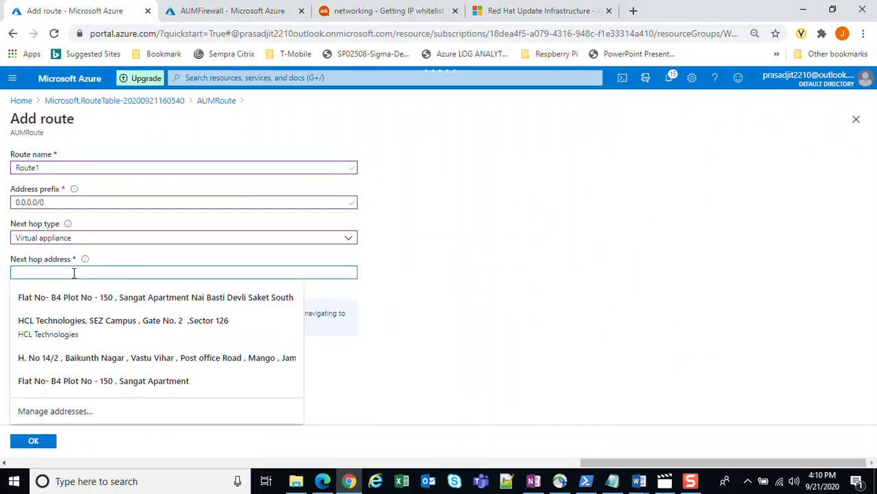
{"action": "key", "text": "ctrl+v"}
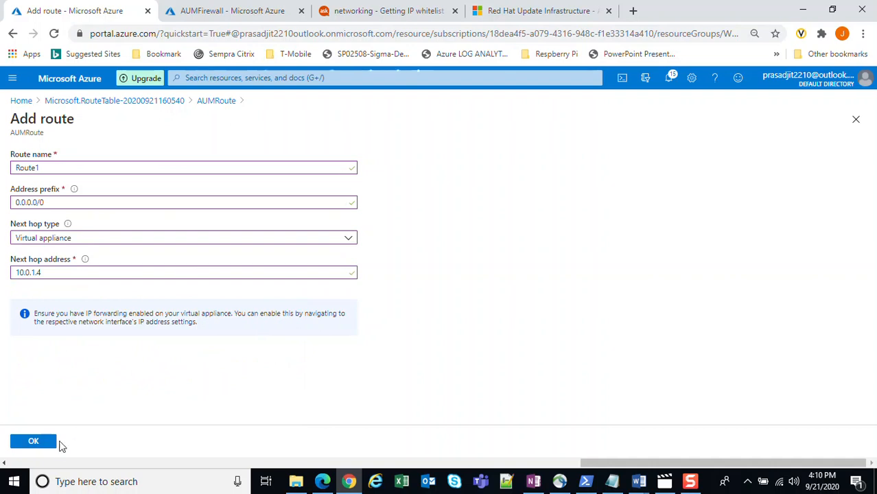
{"action": "left_click", "coordinate": [35, 442]}
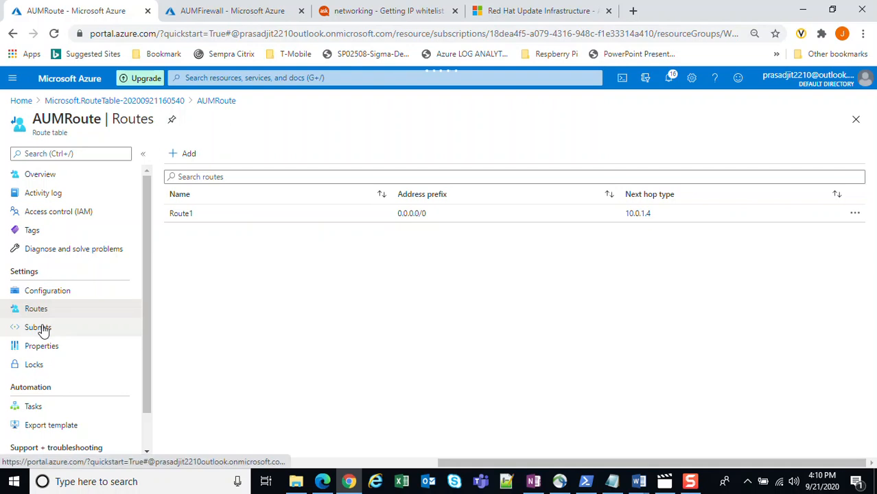
Step: Look at Route1's edit form, return to the AUMRoute resource, and open its subnets
{"action": "left_click", "coordinate": [182, 218]}
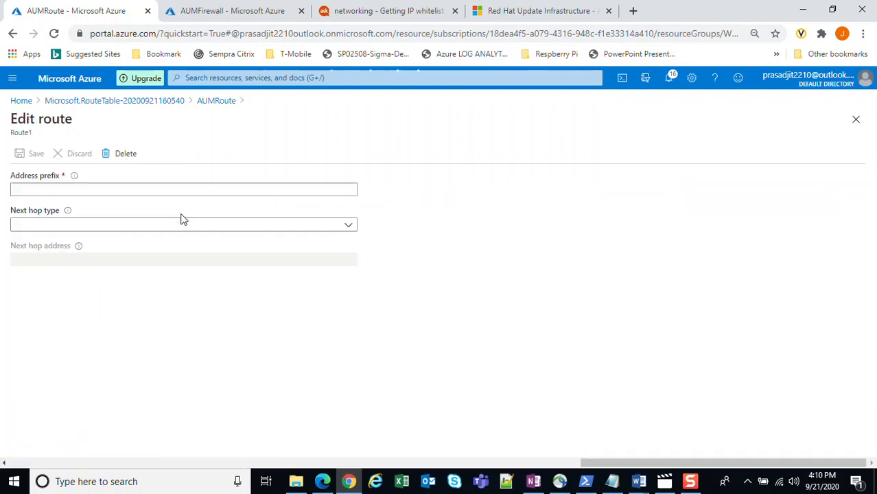
{"action": "left_click", "coordinate": [164, 101]}
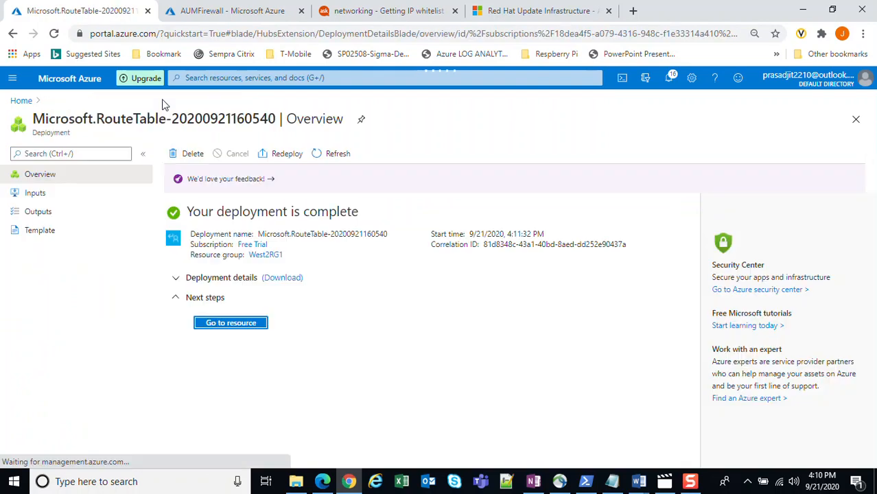
{"action": "left_click", "coordinate": [231, 324]}
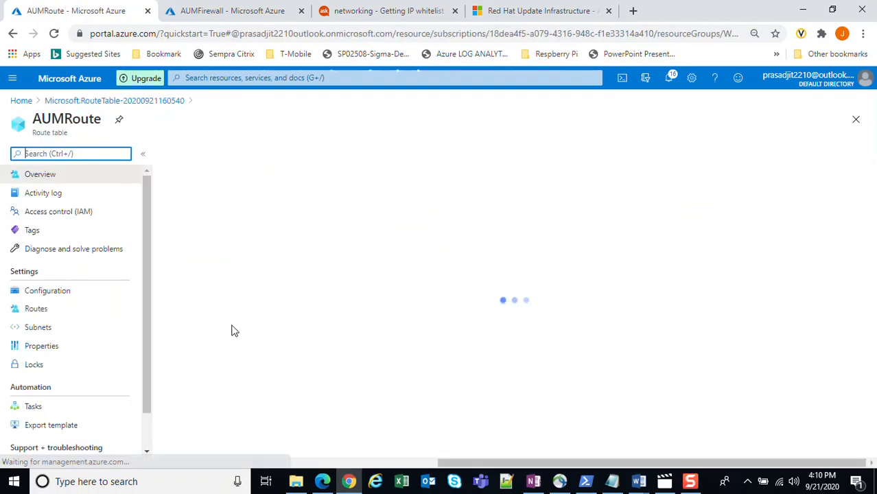
{"action": "left_click", "coordinate": [46, 330]}
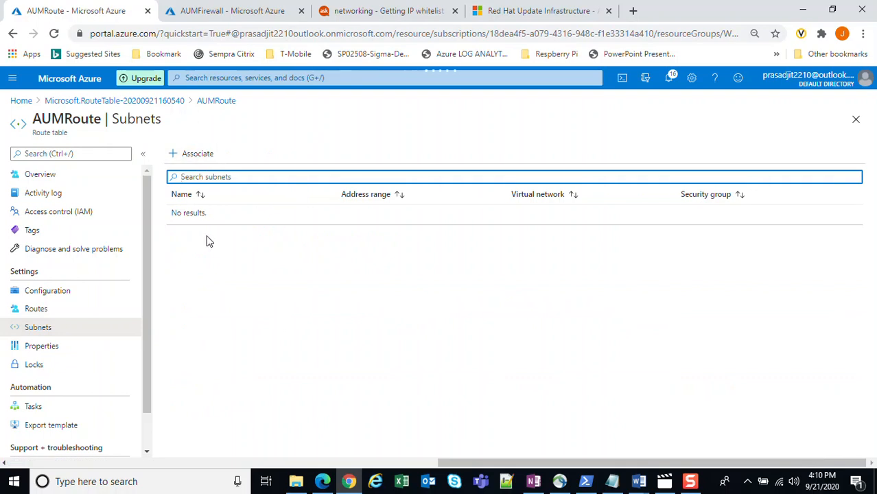
Step: Associate the AumSubnet subnet of virtual network AumVnet1 with the AUMRoute route table
{"action": "left_click", "coordinate": [190, 158]}
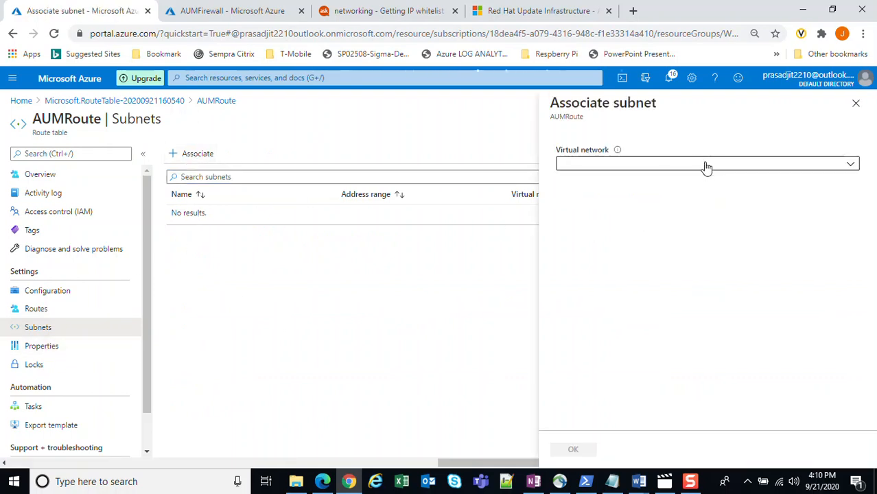
{"action": "left_click", "coordinate": [707, 165]}
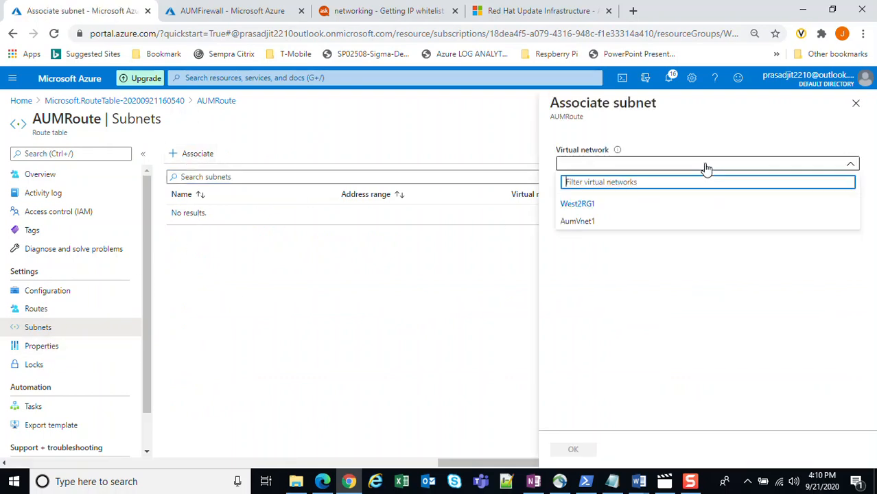
{"action": "left_click", "coordinate": [575, 224]}
{"action": "left_click", "coordinate": [632, 203]}
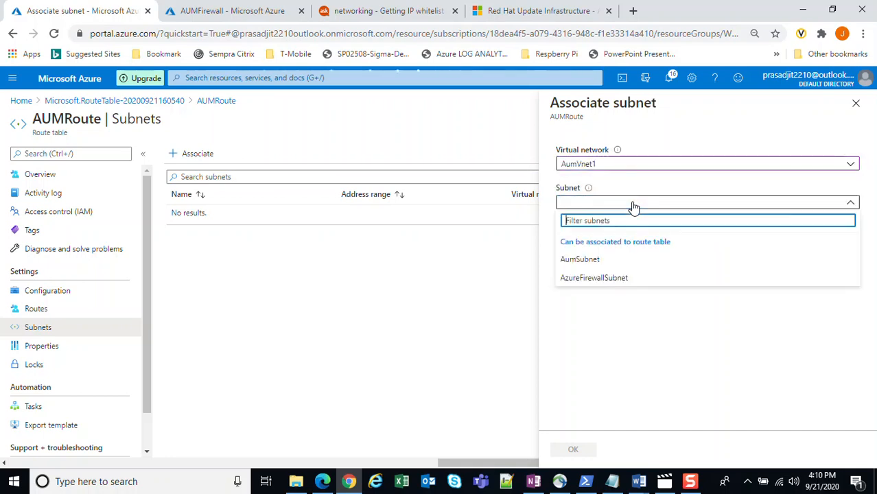
{"action": "left_click", "coordinate": [582, 261]}
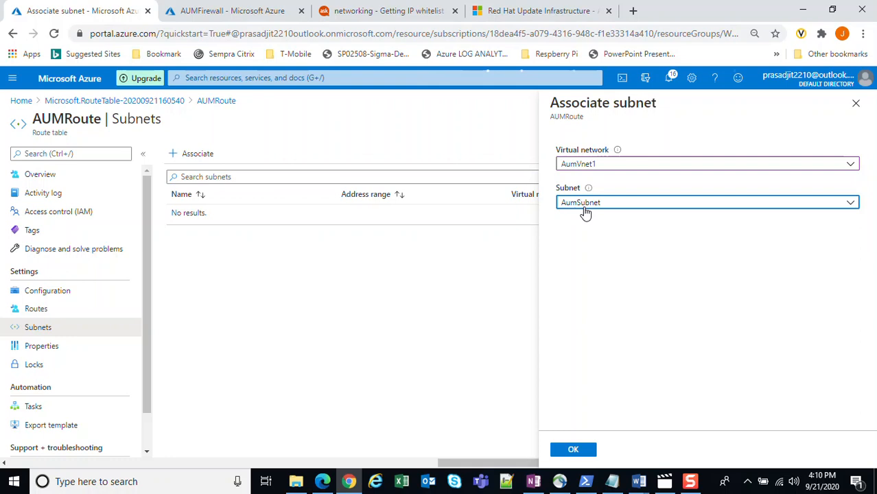
{"action": "left_click", "coordinate": [604, 208]}
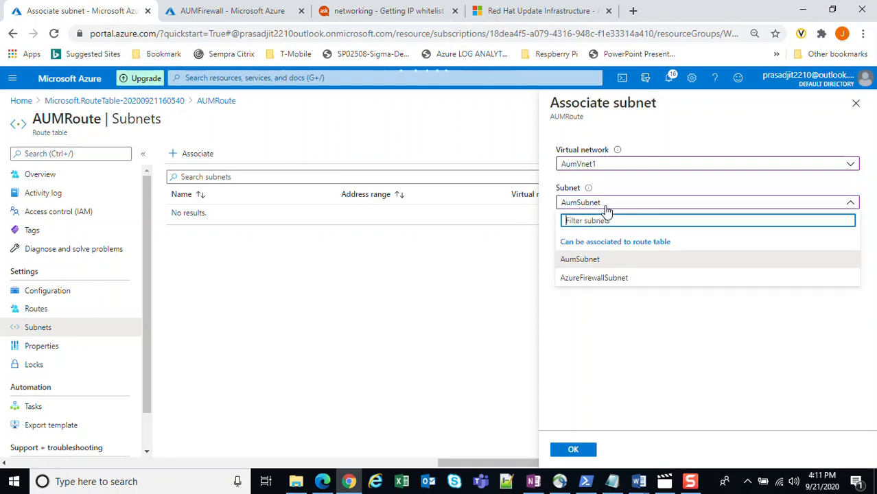
{"action": "left_click", "coordinate": [581, 262]}
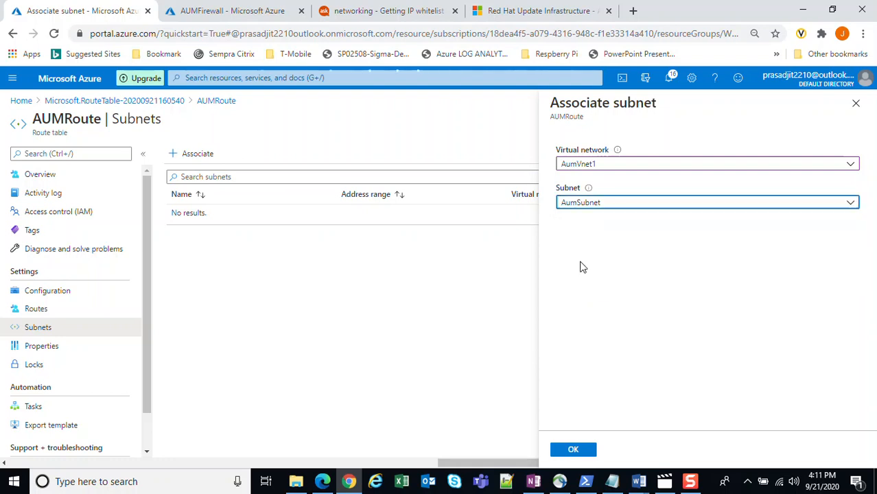
{"action": "left_click", "coordinate": [573, 450]}
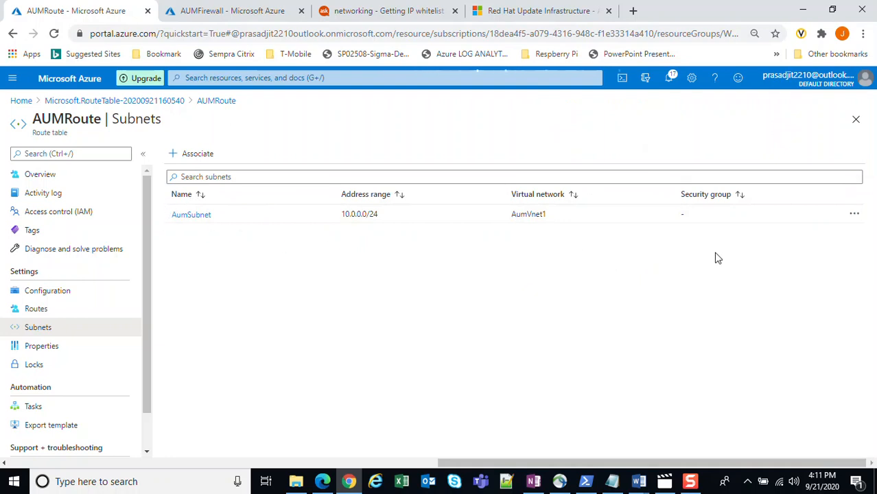
Step: Return to the Azure home page, open AUMFirewall from the firewalls list, and go to its rules
{"action": "left_click", "coordinate": [192, 213]}
{"action": "left_click", "coordinate": [22, 102]}
{"action": "left_click", "coordinate": [281, 144]}
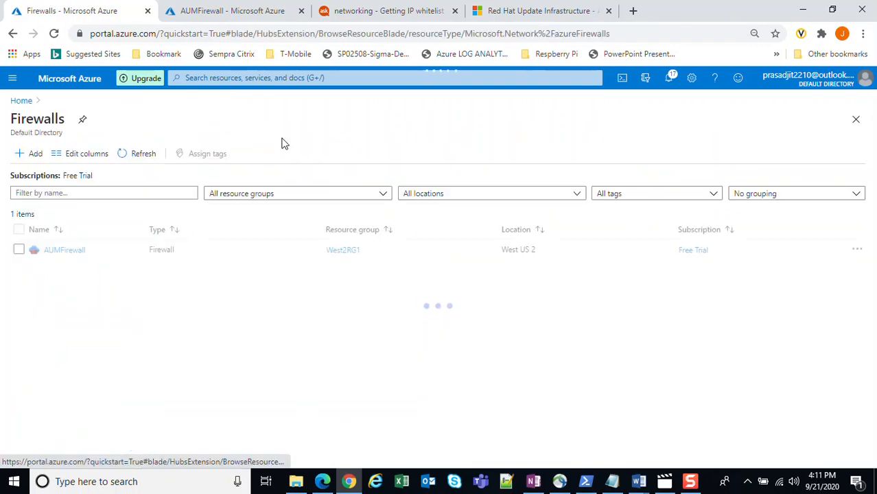
{"action": "left_click", "coordinate": [65, 250]}
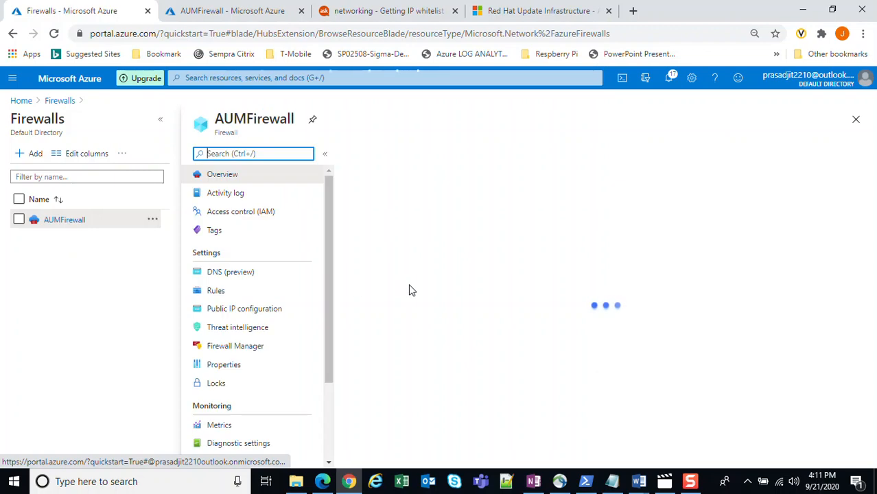
{"action": "left_click_drag", "start_coordinate": [327, 191], "coordinate": [324, 210]}
{"action": "left_click", "coordinate": [262, 261]}
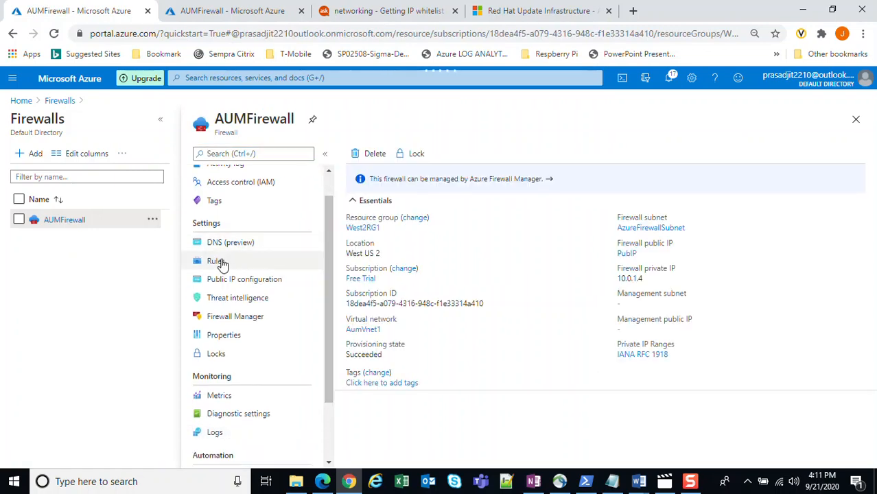
Step: Switch to Document2 in Word, review the firewall addresses, service tags and FQDN tag, and select the opinsights, blob and azure-automation address list
{"action": "mouse_move", "coordinate": [636, 486]}
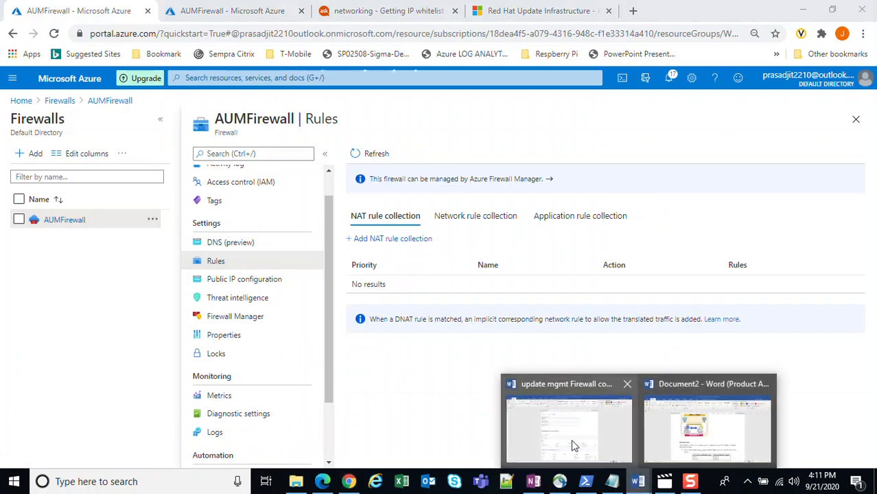
{"action": "left_click", "coordinate": [678, 434]}
{"action": "scroll", "coordinate": [403, 291], "scroll_direction": "down", "scroll_amount": 15}
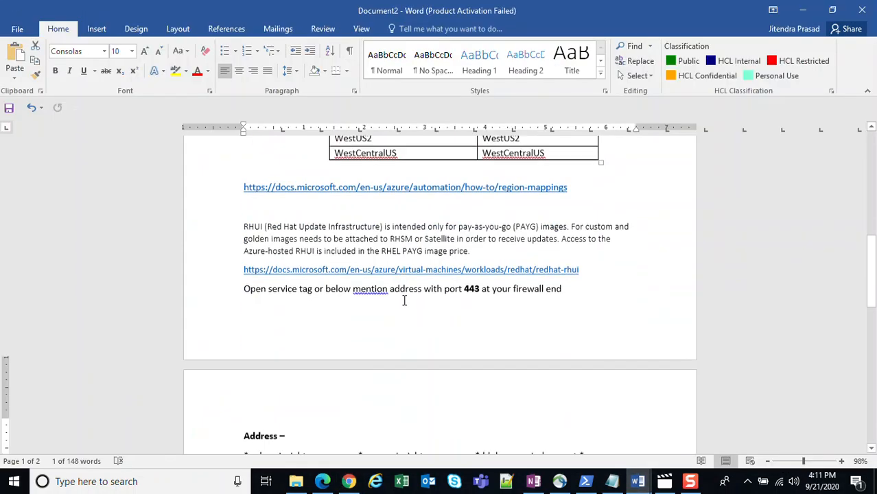
{"action": "scroll", "coordinate": [444, 352], "scroll_direction": "up", "scroll_amount": 7}
{"action": "scroll", "coordinate": [444, 352], "scroll_direction": "up", "scroll_amount": 1}
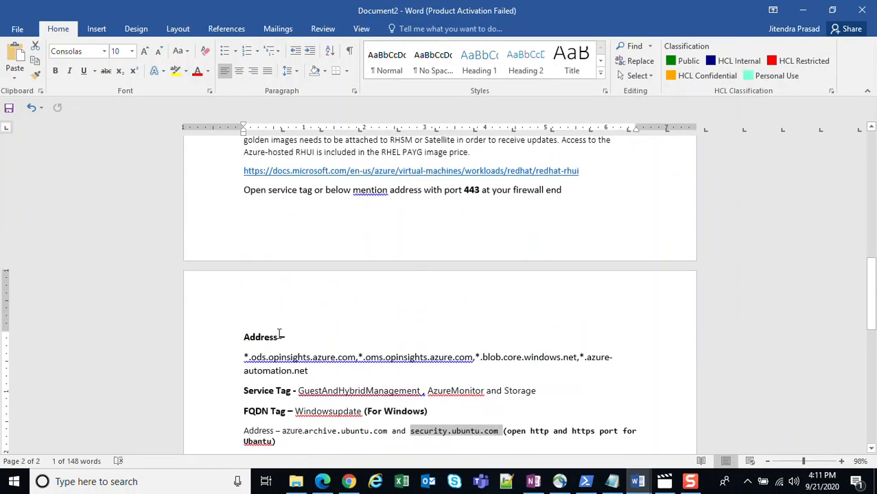
{"action": "left_click_drag", "start_coordinate": [240, 332], "coordinate": [442, 412]}
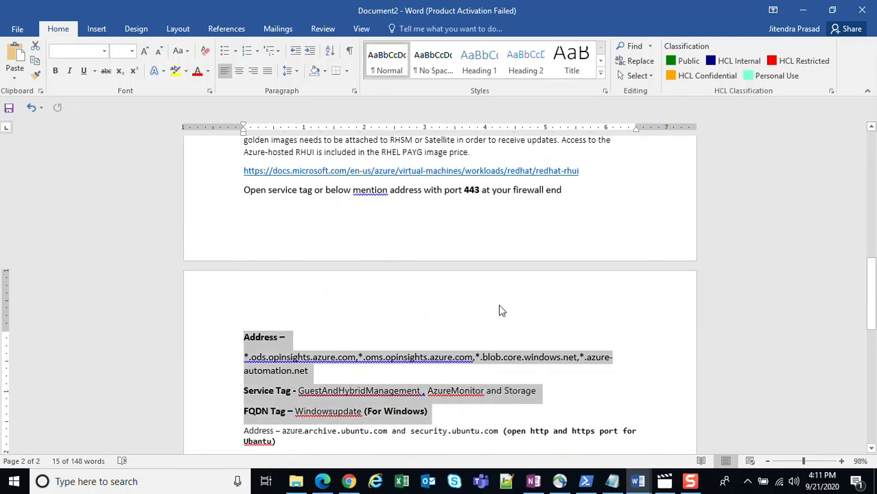
{"action": "left_click", "coordinate": [500, 308]}
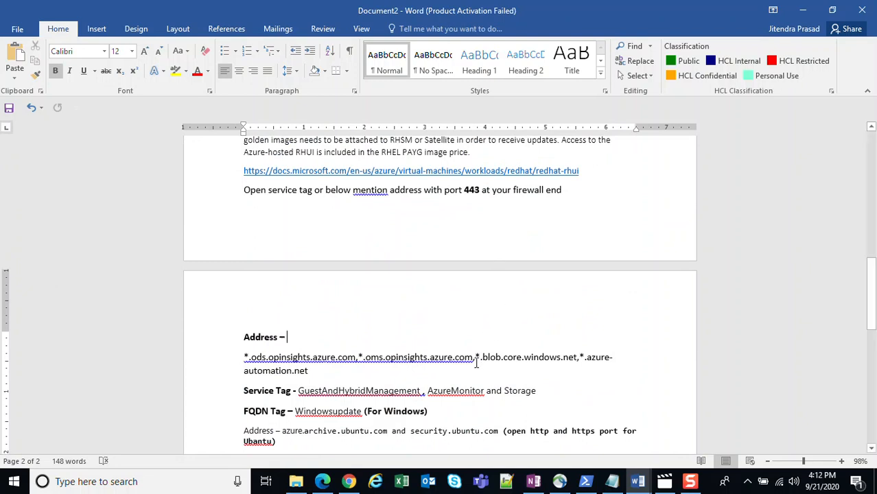
{"action": "triple_click", "coordinate": [302, 371]}
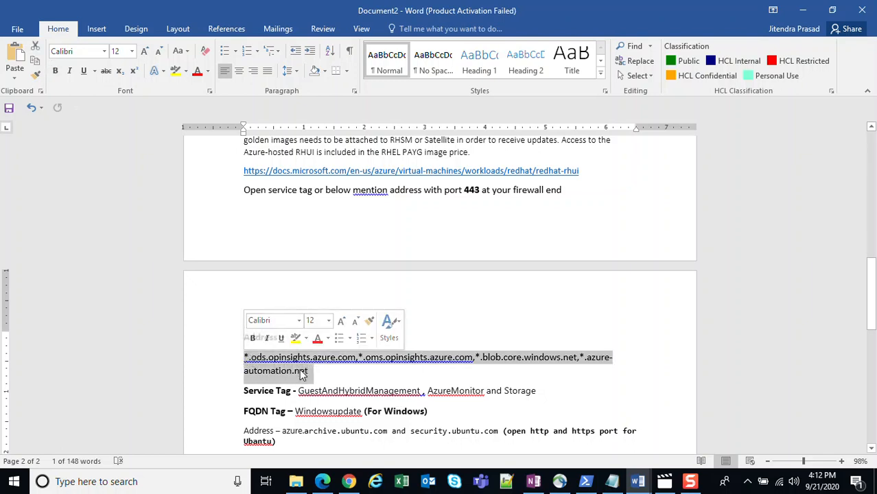
Step: Back in the Azure portal, start an application rule collection on AUMFirewall named AumConnectivity with priority 200
{"action": "key", "text": "alt+Tab"}
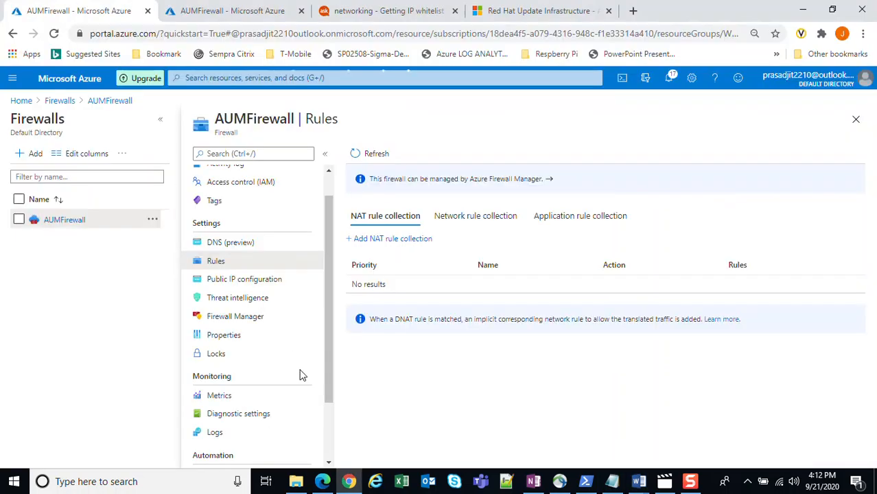
{"action": "left_click", "coordinate": [561, 219]}
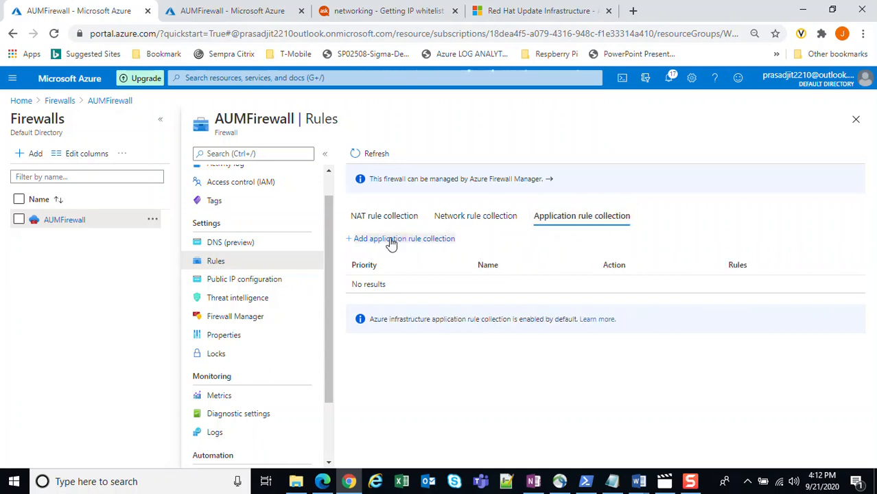
{"action": "left_click", "coordinate": [390, 240]}
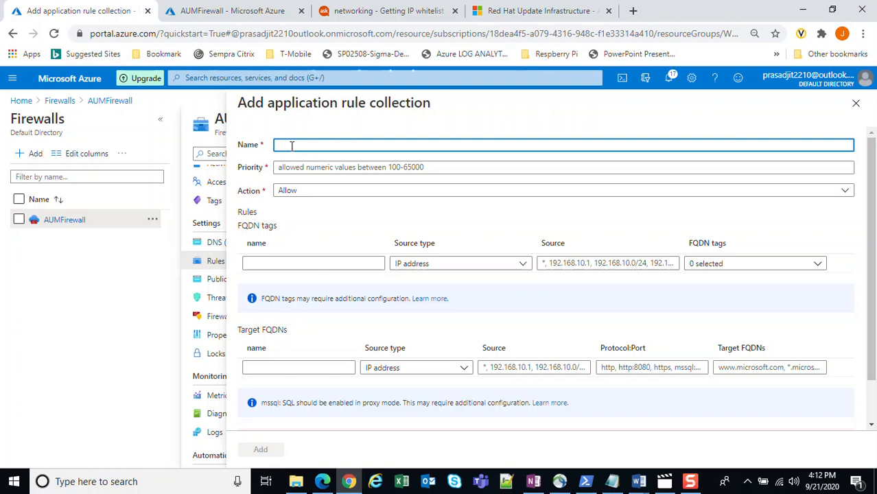
{"action": "type", "text": "AumConnectivity"}
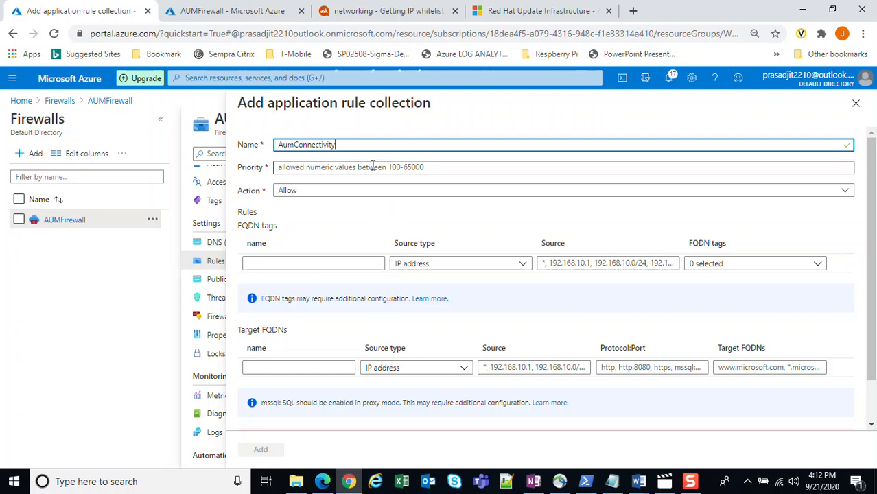
{"action": "left_click", "coordinate": [342, 168]}
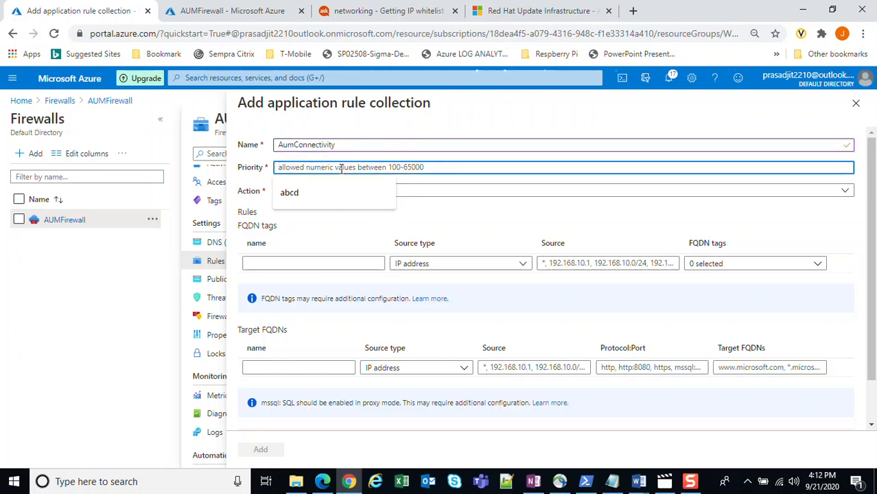
{"action": "type", "text": "3"}
{"action": "key", "text": "BackSpace"}
{"action": "type", "text": "200"}
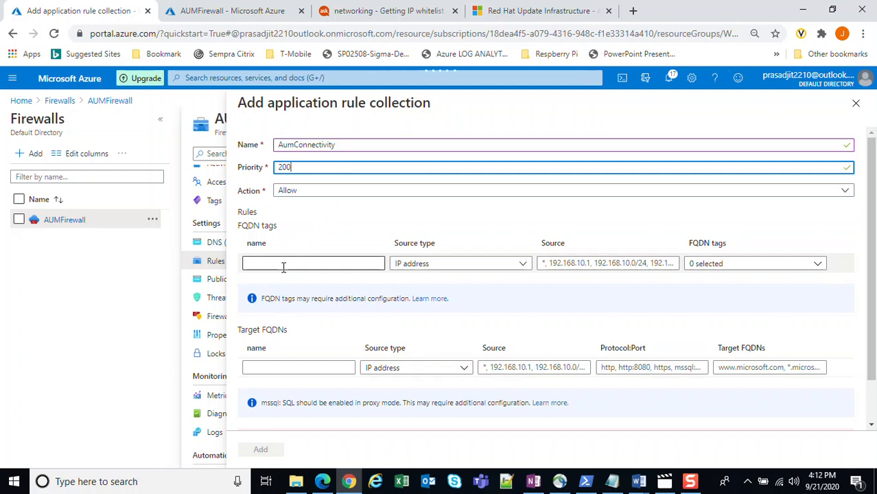
Step: Add a target FQDN rule named LogAUM with targets *.ods.opinsights.azure.com,*.oms.opinsights.azure.com,*.blob.core.windows.net,*.azure-automation.net
{"action": "scroll", "coordinate": [289, 275], "scroll_direction": "down", "scroll_amount": 1}
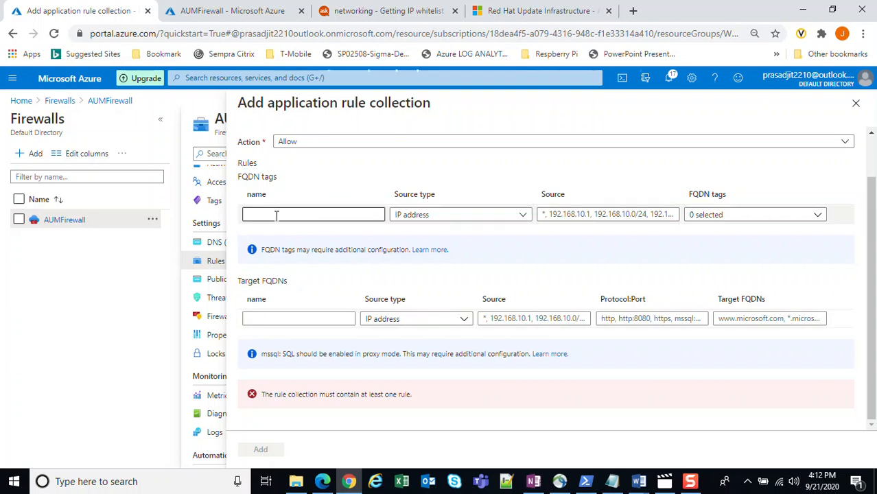
{"action": "left_click", "coordinate": [300, 319]}
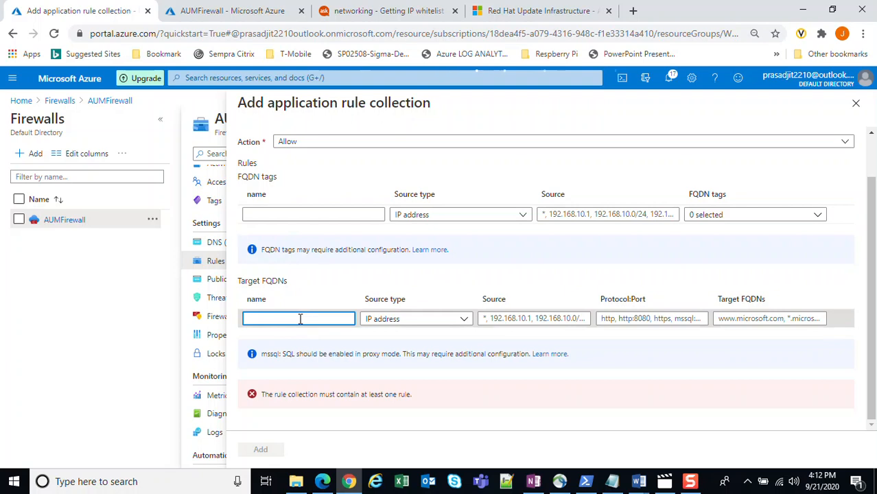
{"action": "scroll", "coordinate": [300, 319], "scroll_direction": "up", "scroll_amount": 1}
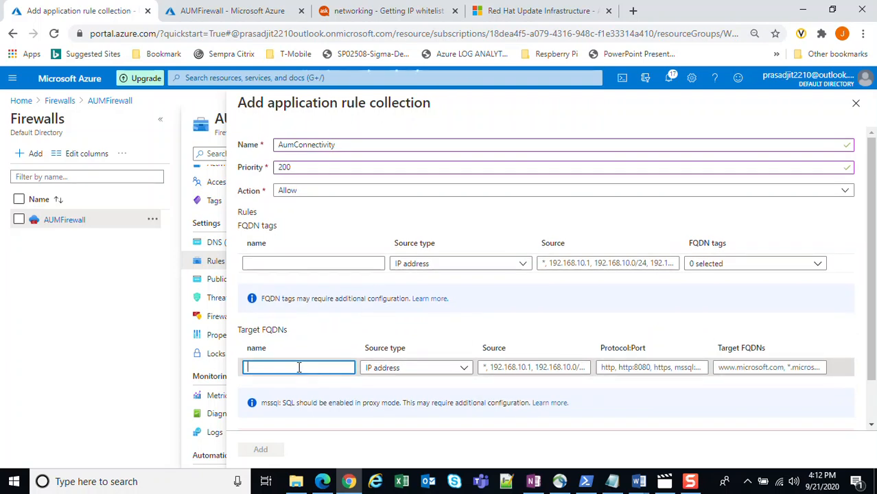
{"action": "type", "text": "ogAUM"}
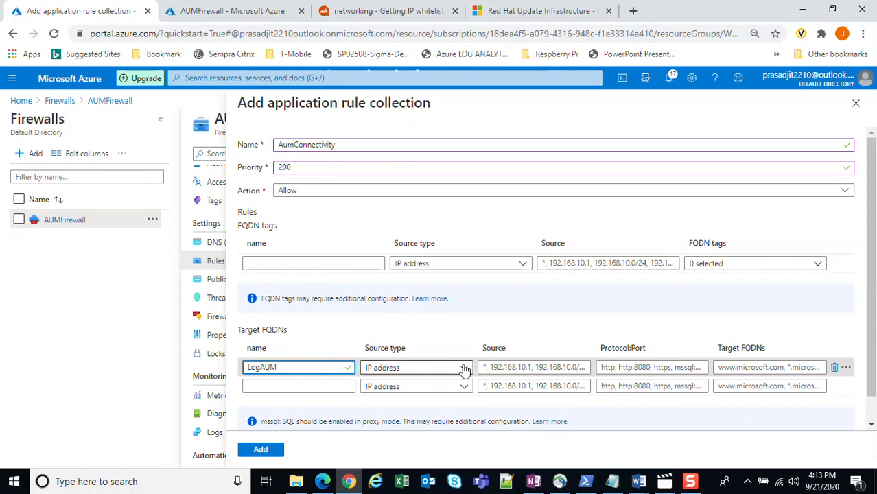
{"action": "left_click", "coordinate": [725, 369]}
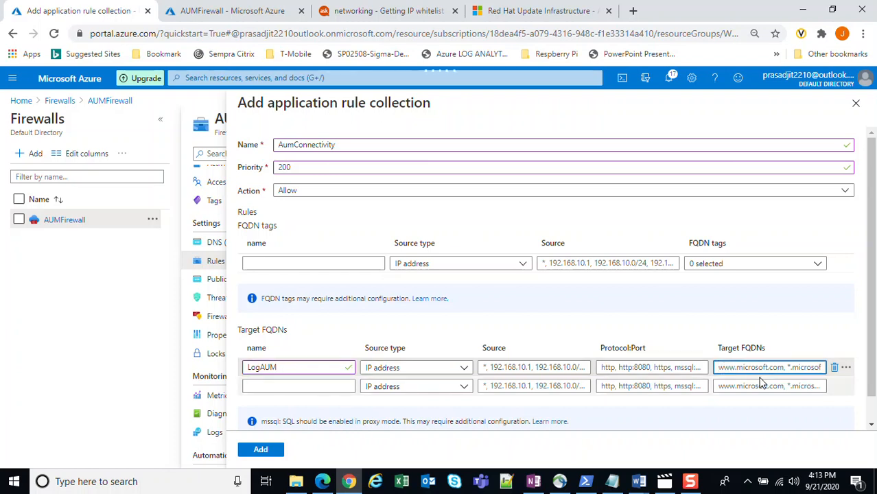
{"action": "key", "text": "ctrl+v"}
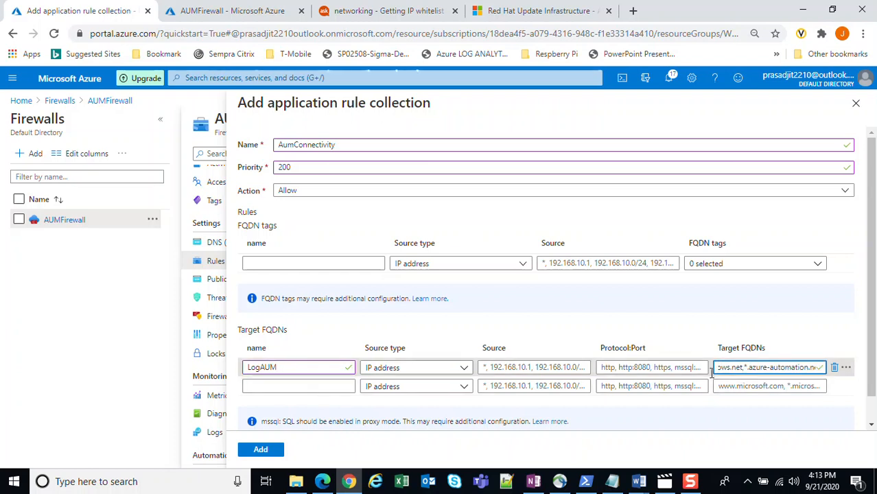
Step: Set the LogAUM rule's protocol to https and its source to *
{"action": "left_click", "coordinate": [629, 368]}
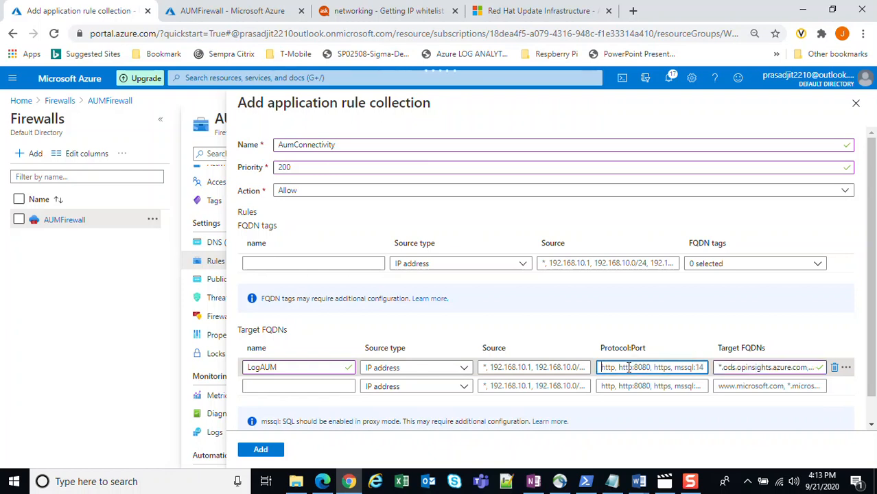
{"action": "key", "text": "ctrl+a"}
{"action": "type", "text": "https"}
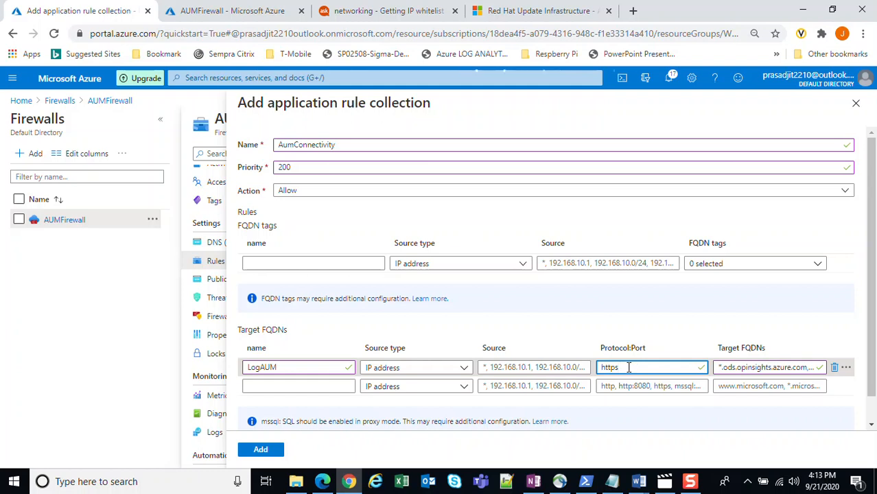
{"action": "left_click", "coordinate": [522, 368]}
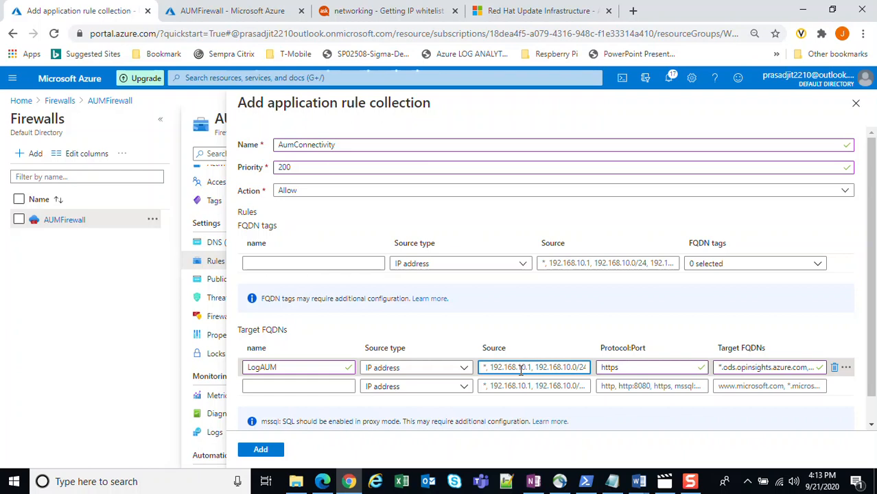
{"action": "key", "text": "ctrl+a"}
{"action": "type", "text": "*"}
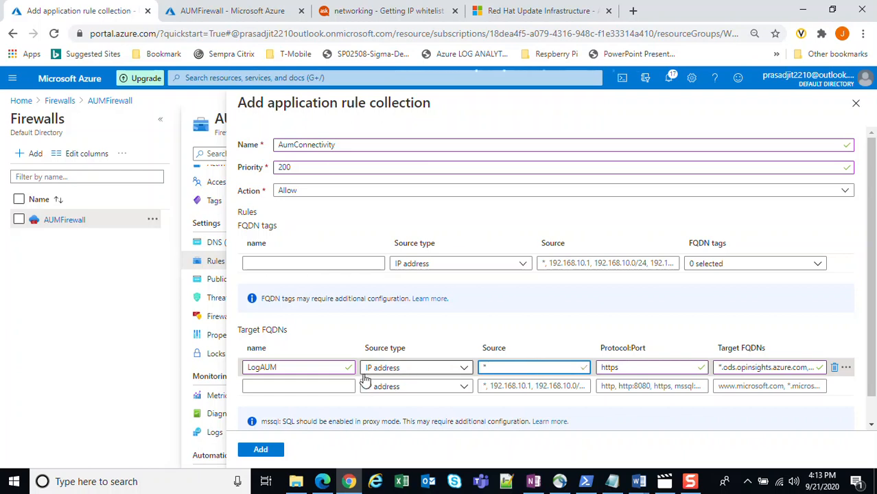
Step: Add a second target FQDN rule below LogAUM and name it Ubuntu
{"action": "left_click", "coordinate": [277, 387]}
{"action": "type", "text": "Windows"}
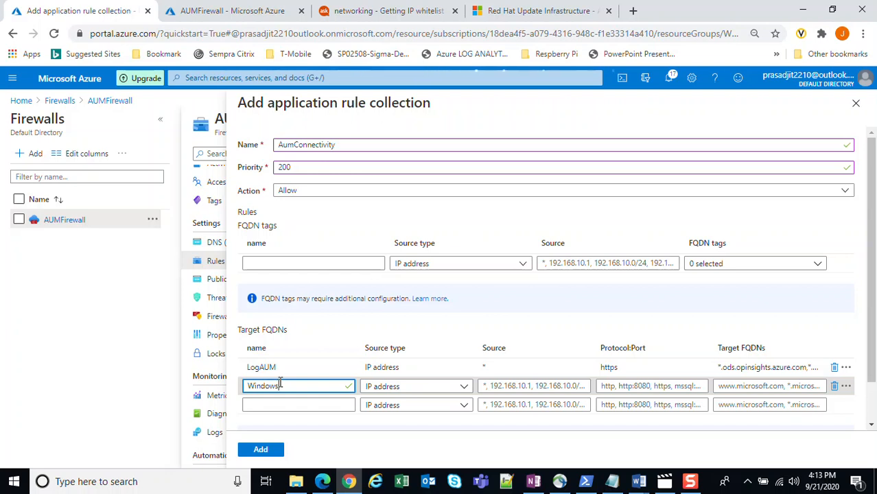
{"action": "left_click_drag", "start_coordinate": [280, 388], "coordinate": [240, 396]}
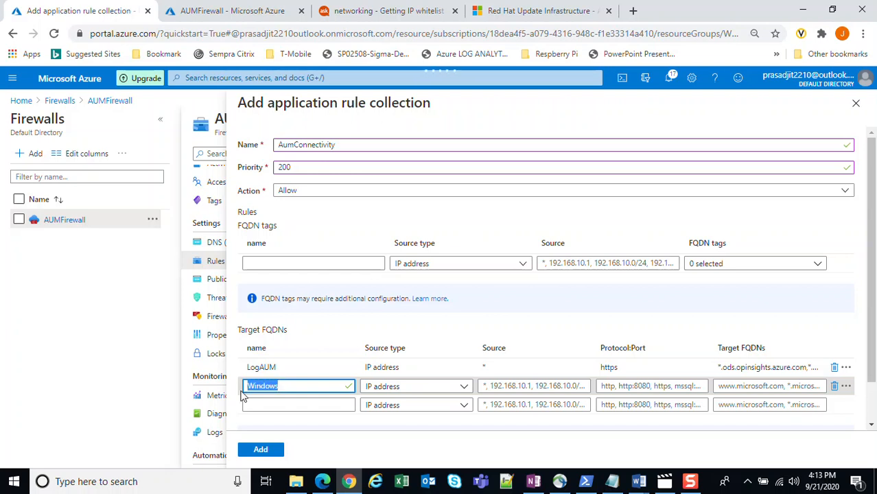
{"action": "type", "text": "Ubanyu"}
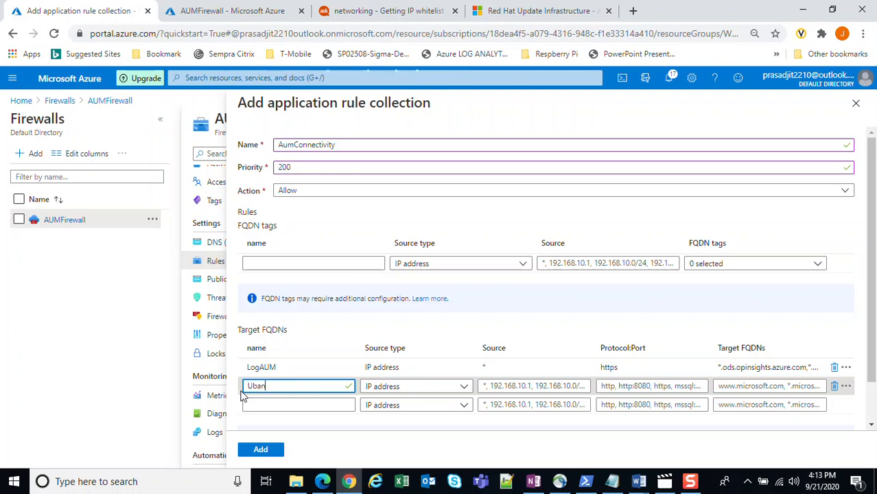
{"action": "key", "text": "BackSpace"}
{"action": "key", "text": "BackSpace"}
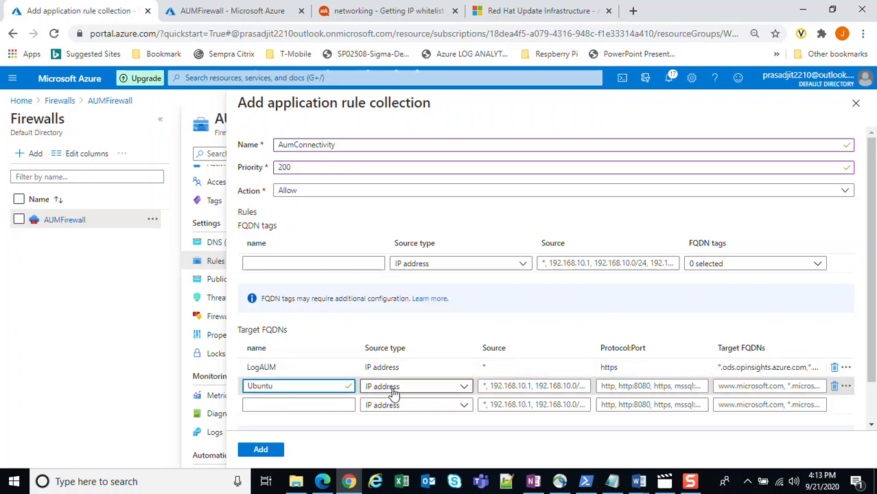
Step: Set the Ubuntu rule's source to * and its protocols to http,https
{"action": "left_click", "coordinate": [513, 387]}
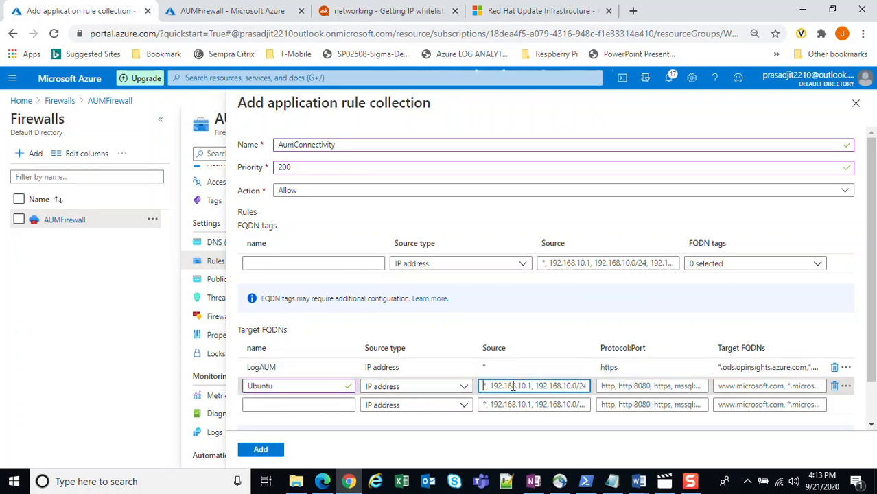
{"action": "key", "text": "ctrl+a"}
{"action": "type", "text": "*"}
{"action": "left_click", "coordinate": [636, 386]}
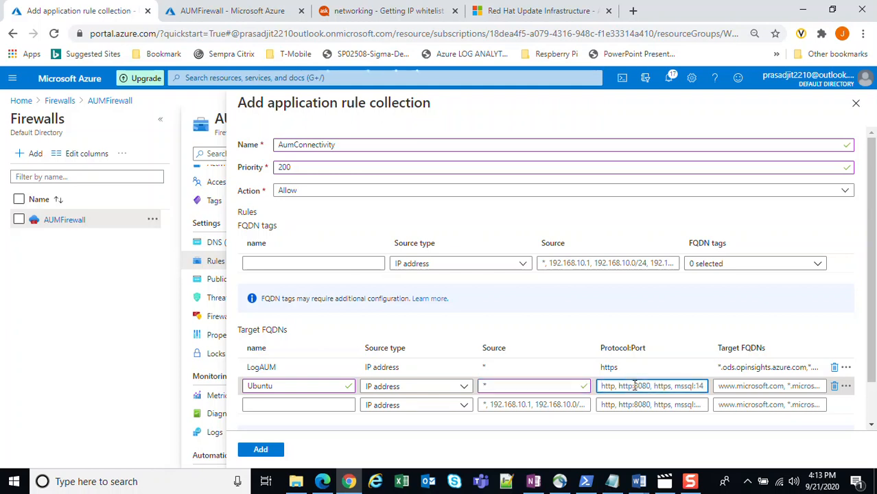
{"action": "key", "text": "ctrl+a"}
{"action": "type", "text": "http"}
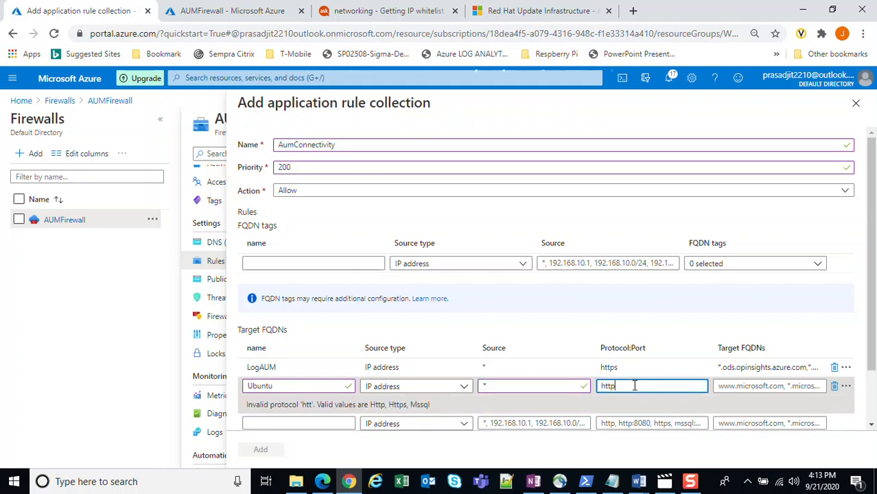
{"action": "type", "text": ",http"}
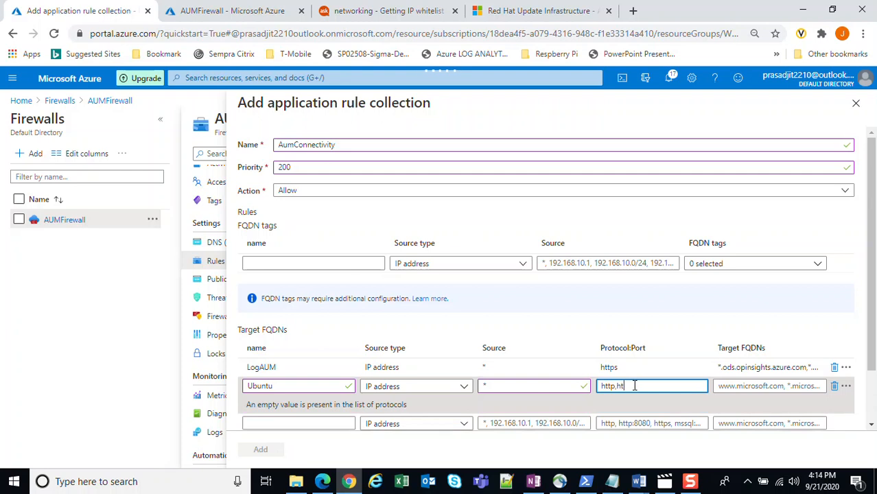
Step: Switch to Document2 in Word and copy the address azure.archive.ubuntu.com
{"action": "left_click", "coordinate": [782, 386]}
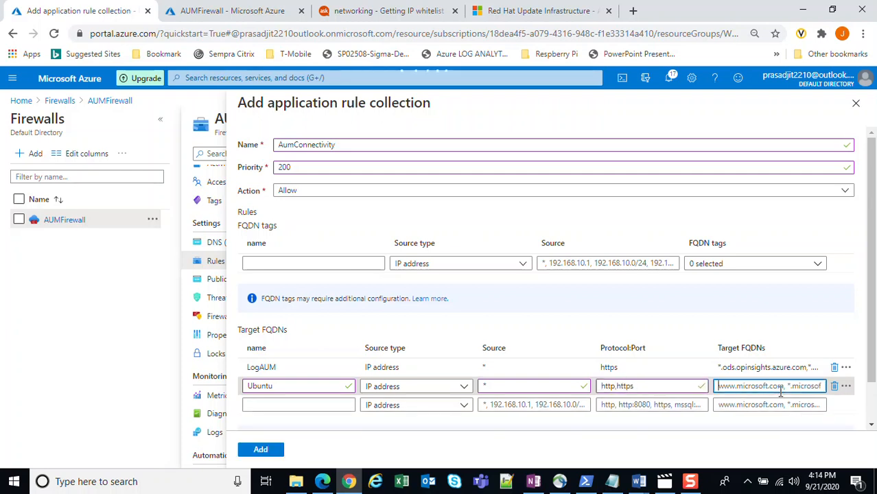
{"action": "left_click", "coordinate": [638, 481]}
{"action": "left_click", "coordinate": [588, 440]}
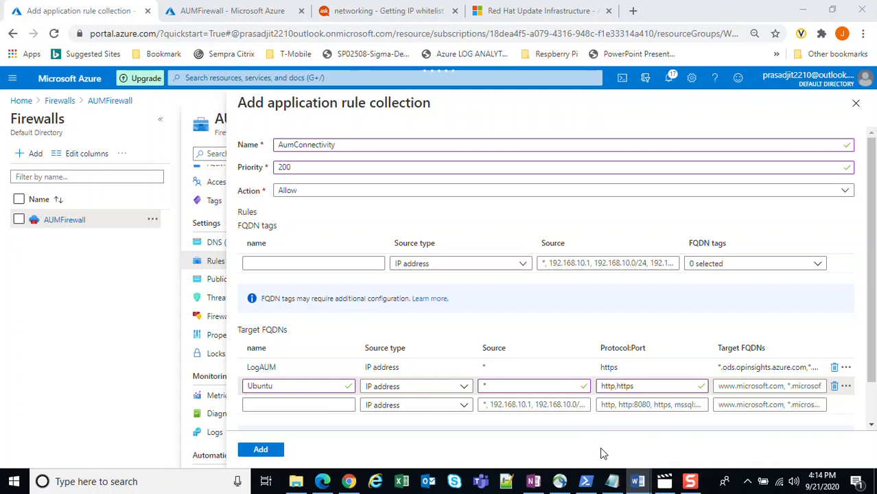
{"action": "left_click", "coordinate": [634, 483]}
{"action": "left_click", "coordinate": [656, 441]}
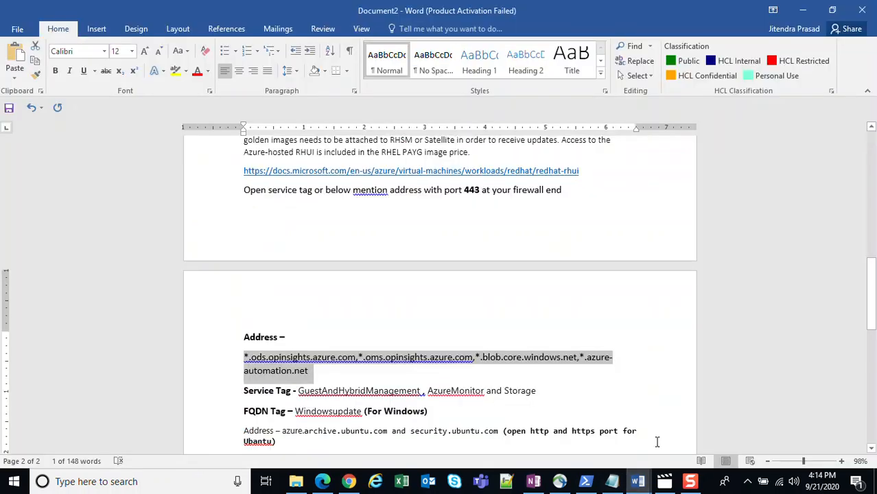
{"action": "double_click", "coordinate": [280, 433]}
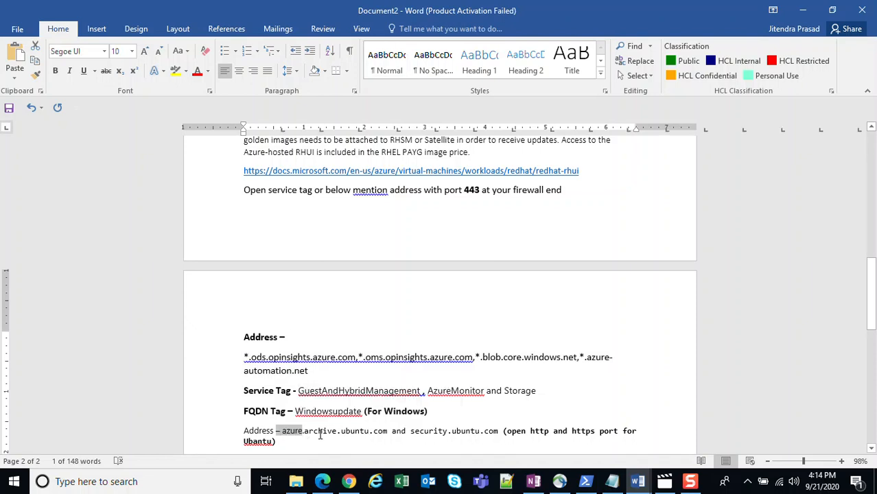
{"action": "left_click", "coordinate": [318, 433]}
{"action": "left_click_drag", "start_coordinate": [283, 434], "coordinate": [388, 435]}
{"action": "key", "text": "ctrl+c"}
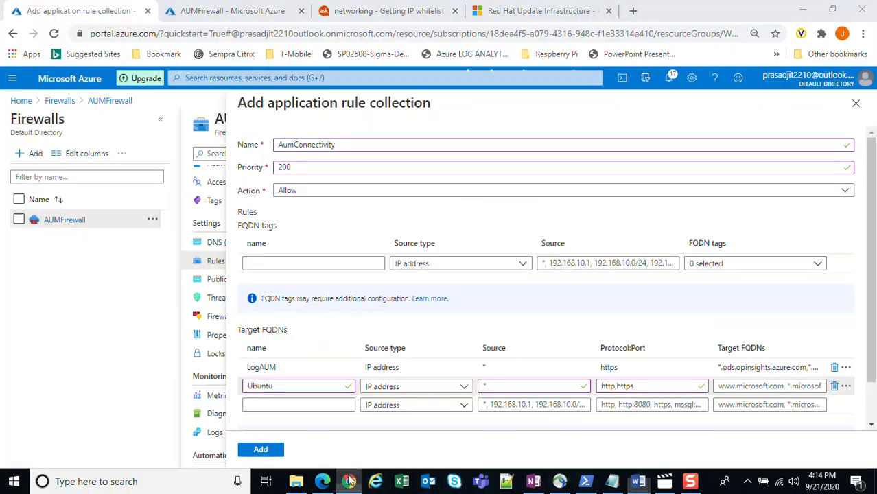
Step: Back in the Azure portal, paste azure.archive.ubuntu.com as the Ubuntu rule's target FQDN
{"action": "left_click", "coordinate": [349, 482]}
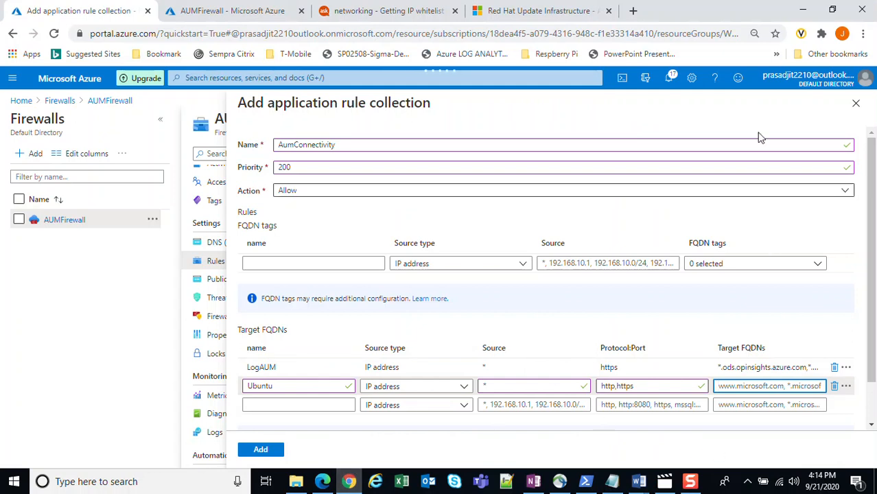
{"action": "left_click", "coordinate": [737, 408]}
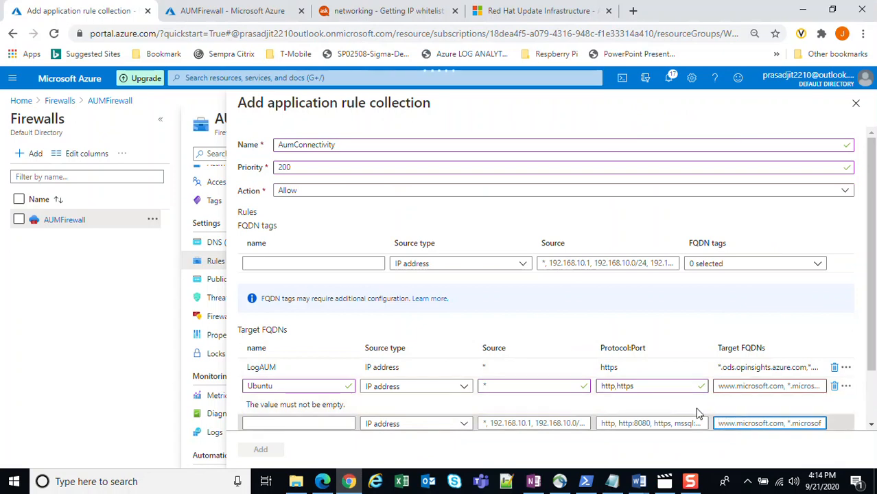
{"action": "left_click", "coordinate": [735, 385]}
{"action": "key", "text": "ctrl+a"}
{"action": "key", "text": "ctrl+v"}
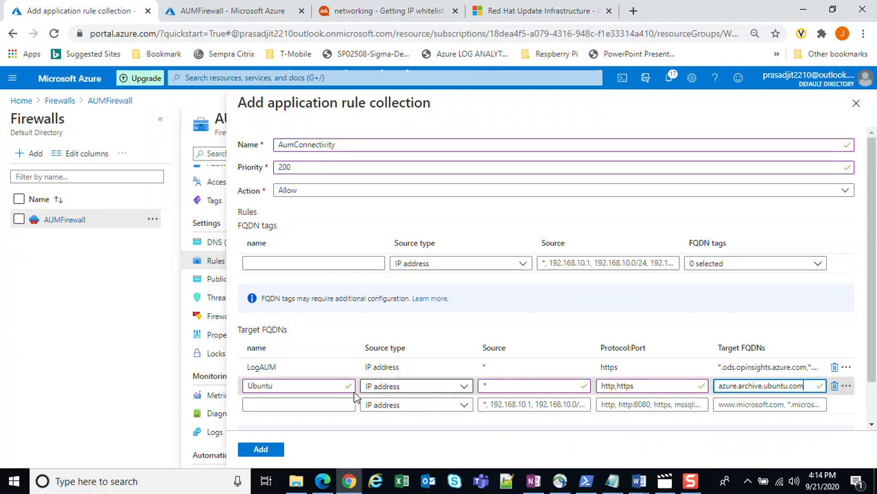
Step: Add a third target FQDN rule named Ubuntu1 with source * and protocols https,https
{"action": "left_click", "coordinate": [284, 405]}
{"action": "type", "text": "Un"}
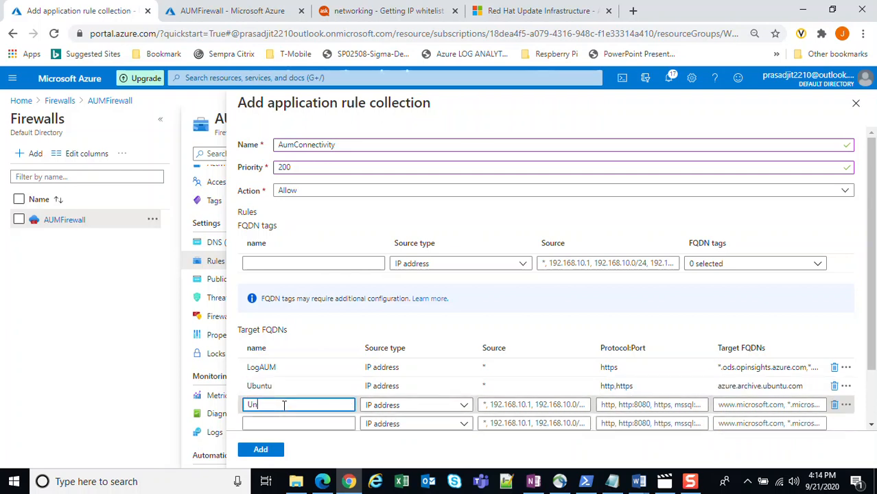
{"action": "type", "text": "buntu1"}
{"action": "key", "text": "Tab"}
{"action": "left_click", "coordinate": [505, 406]}
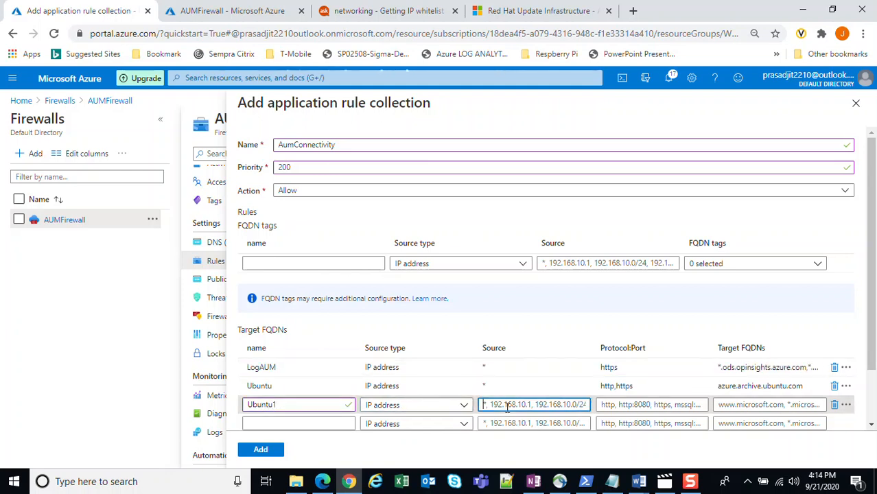
{"action": "key", "text": "shift+End"}
{"action": "key", "text": "Delete"}
{"action": "left_click", "coordinate": [619, 405]}
{"action": "type", "text": "https,"}
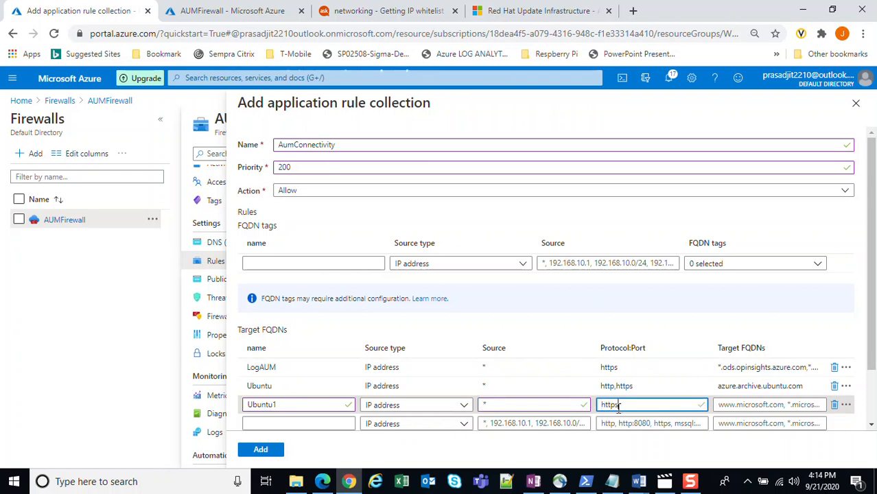
{"action": "type", "text": "https"}
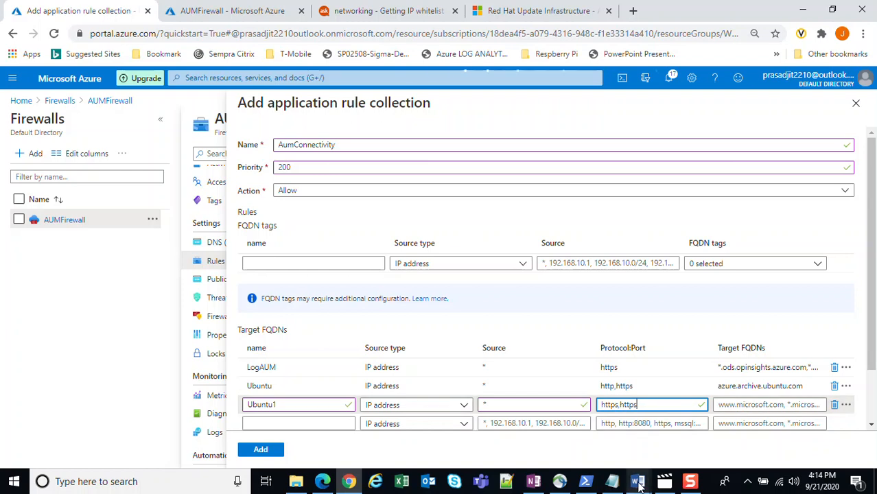
Step: Switch to Document2 in Word and select the address security.ubuntu.com for copying
{"action": "mouse_move", "coordinate": [638, 481]}
{"action": "left_click", "coordinate": [704, 443]}
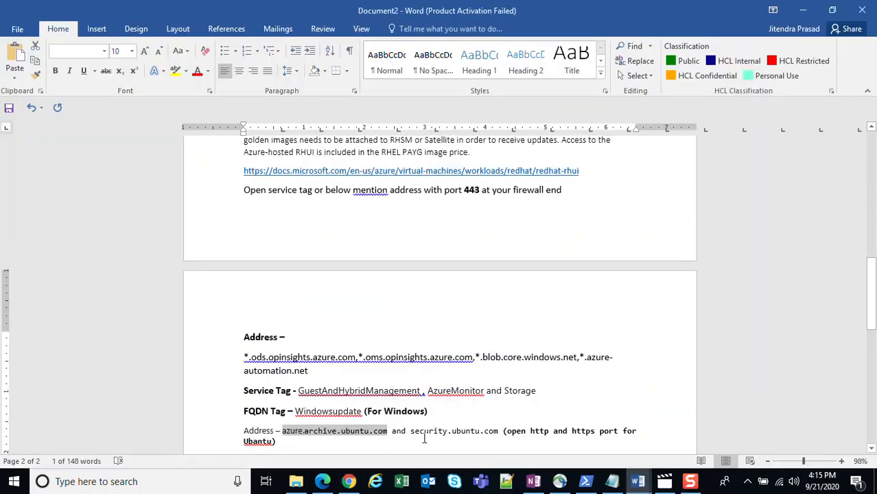
{"action": "left_click_drag", "start_coordinate": [486, 433], "coordinate": [412, 434]}
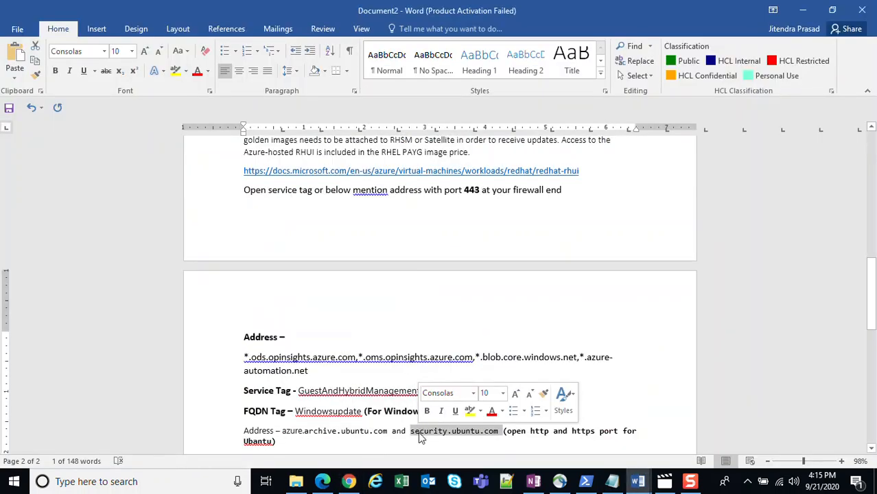
Step: Back in the Azure portal, set the Ubuntu1 rule's target FQDN to security.ubuntu.com and add the AumConnectivity rule collection to the firewall
{"action": "key", "text": "alt+Tab"}
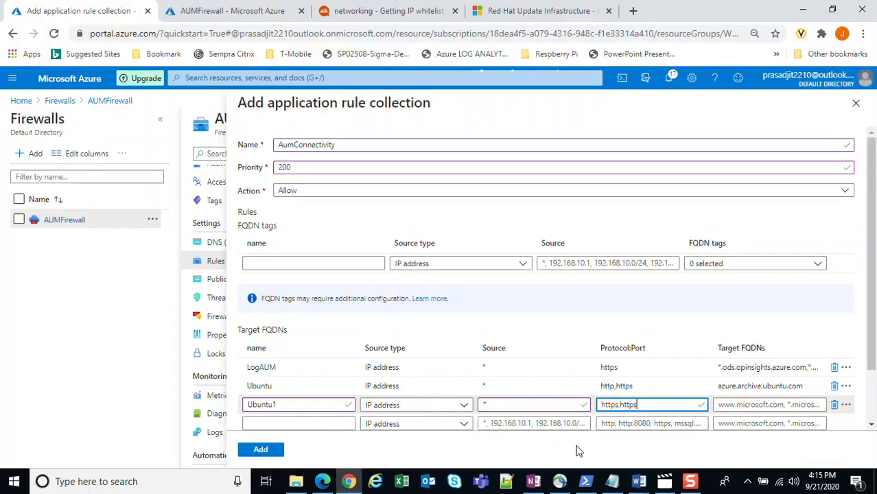
{"action": "left_click", "coordinate": [721, 405]}
{"action": "type", "text": "security.ubuntu.com"}
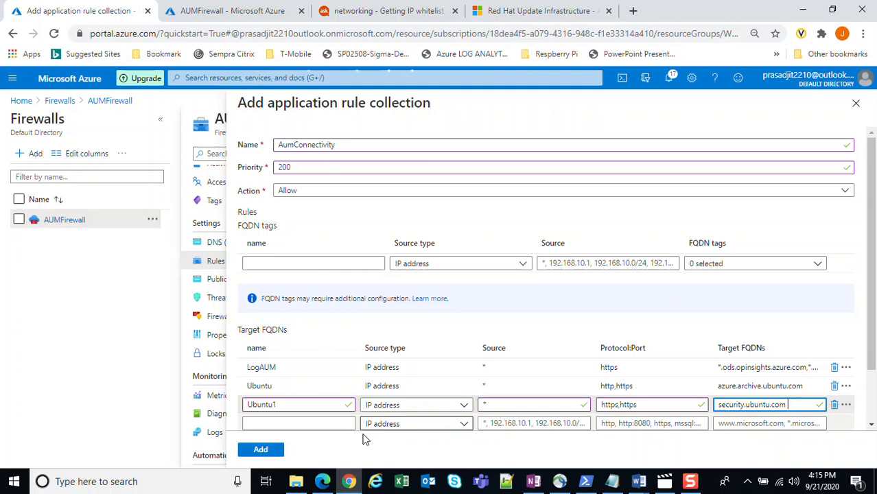
{"action": "left_click", "coordinate": [261, 450]}
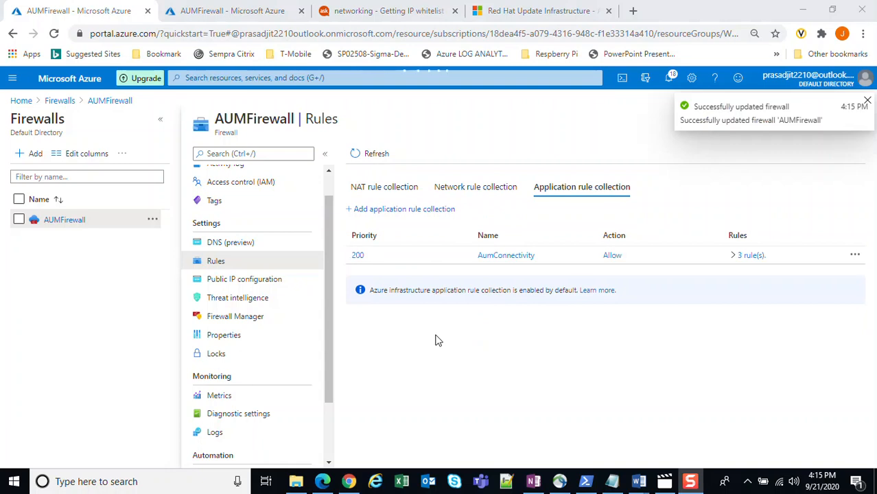
Step: Edit the AumConnectivity rule collection to add an FQDN tag rule named Windows with source * and the WindowsUpdate tag
{"action": "left_click", "coordinate": [358, 257]}
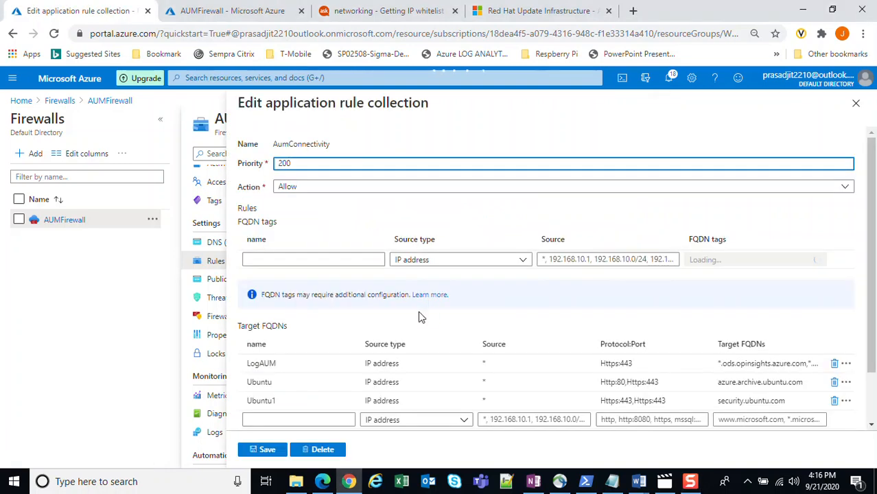
{"action": "left_click", "coordinate": [306, 263]}
{"action": "type", "text": "W"}
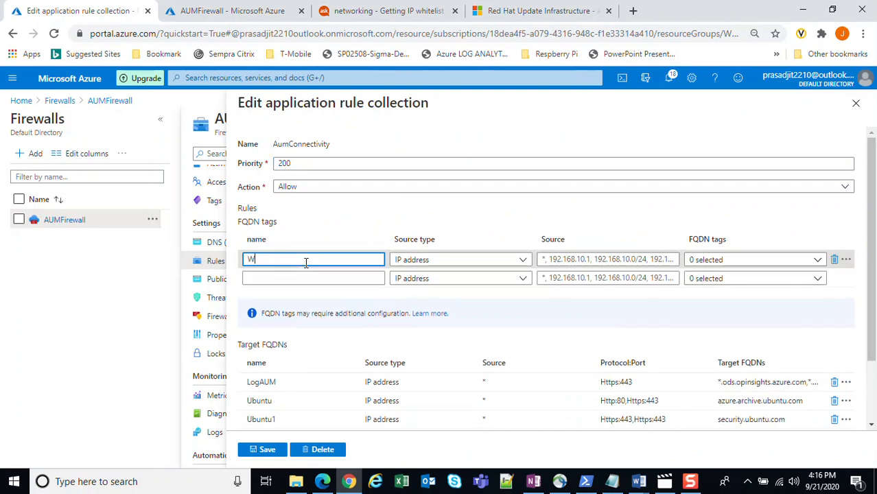
{"action": "type", "text": "indows"}
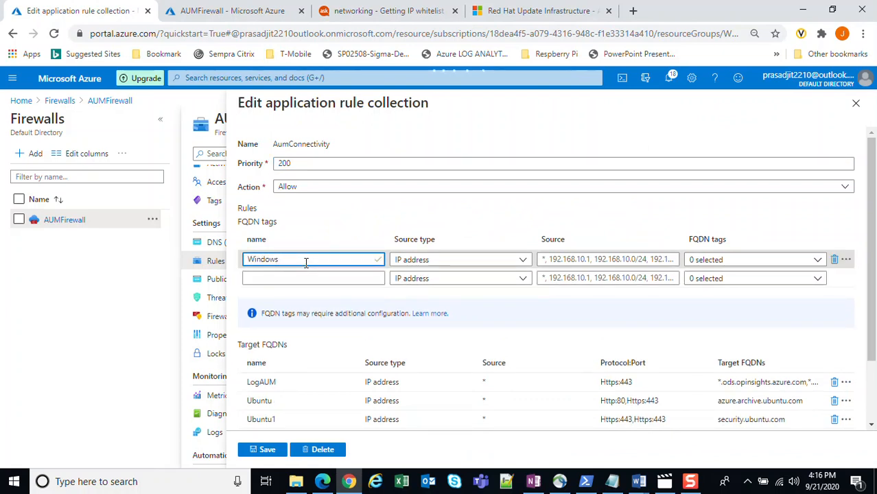
{"action": "left_click", "coordinate": [576, 259]}
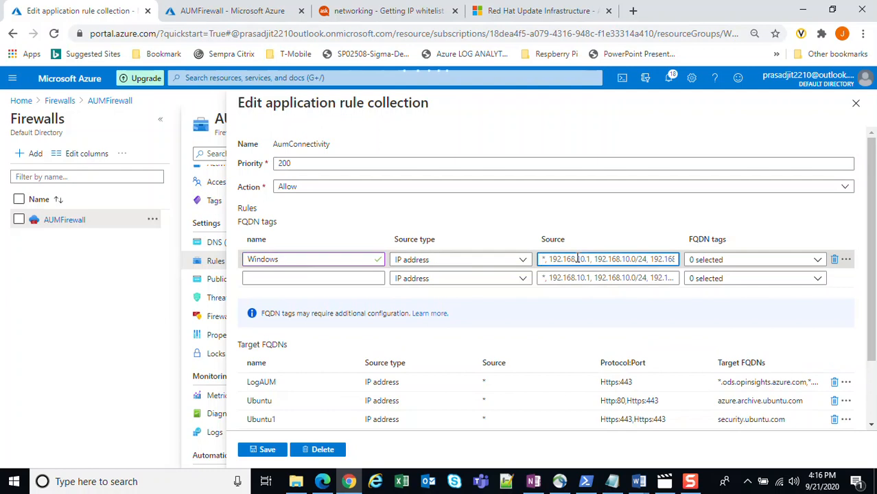
{"action": "type", "text": "*"}
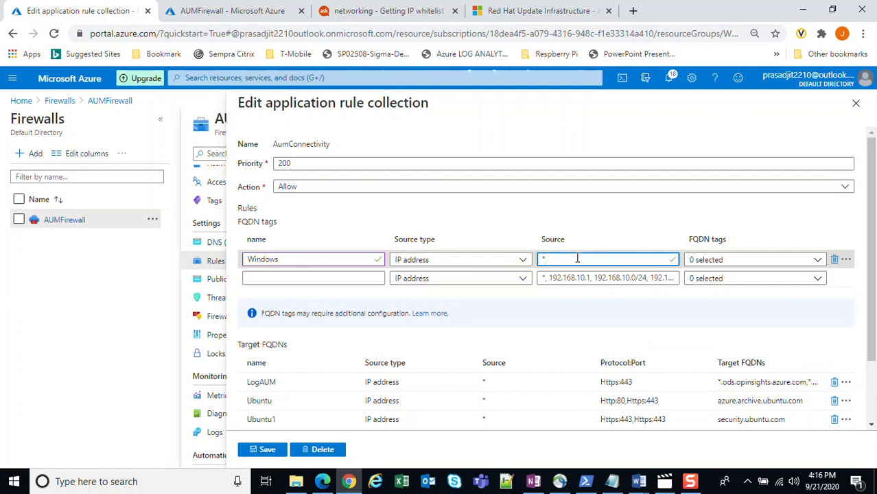
{"action": "left_click", "coordinate": [733, 260]}
{"action": "left_click", "coordinate": [732, 313]}
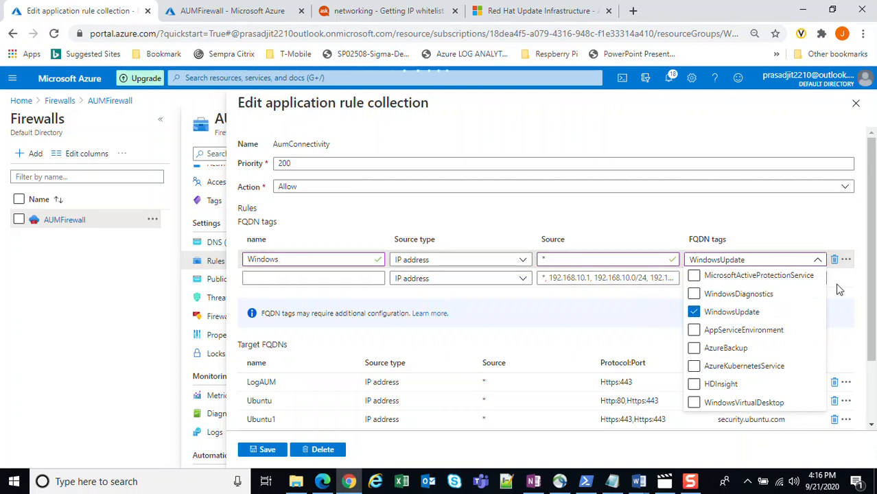
{"action": "left_click", "coordinate": [663, 224]}
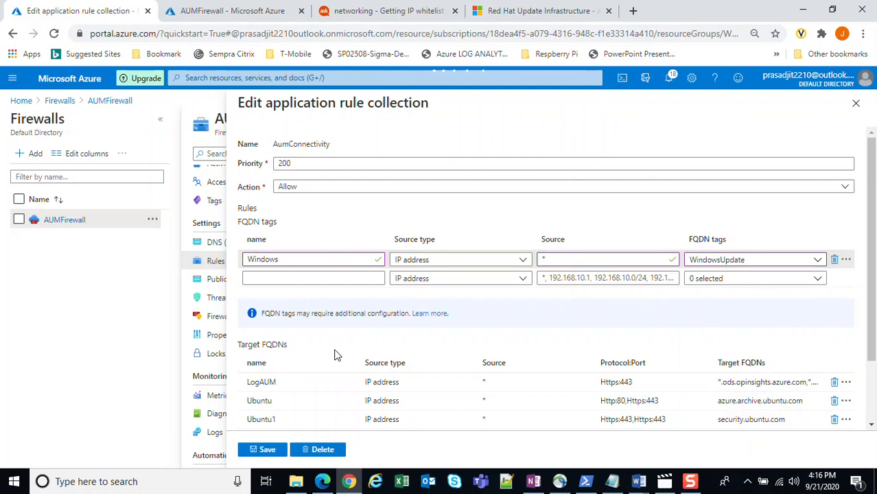
Step: Change the Ubuntu1 rule's protocols to Http,Https:443 and save the rule collection
{"action": "mouse_move", "coordinate": [607, 392]}
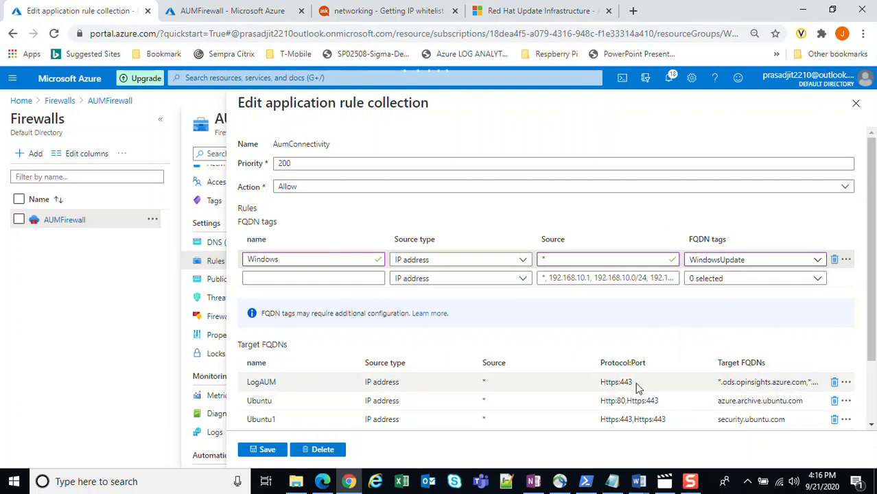
{"action": "mouse_move", "coordinate": [618, 408]}
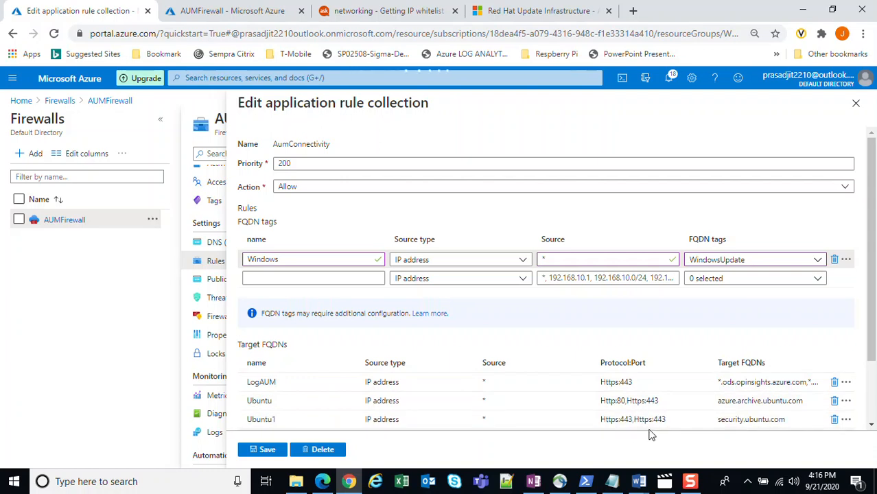
{"action": "left_click", "coordinate": [622, 425]}
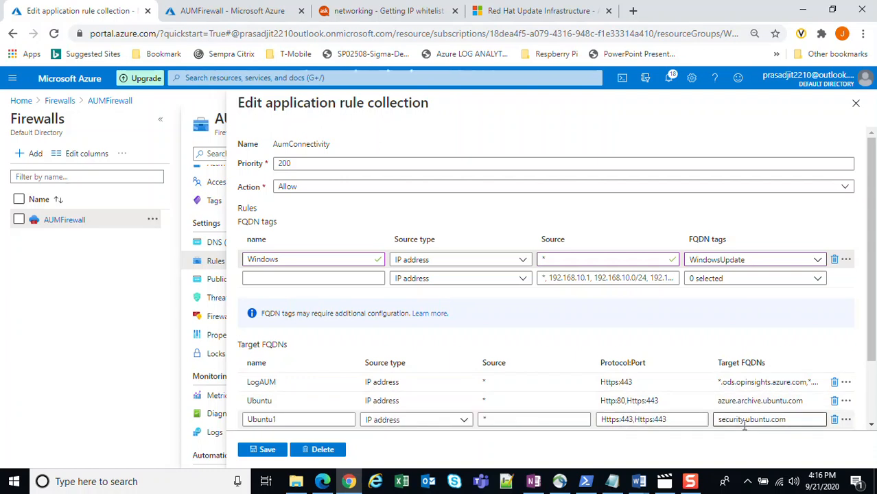
{"action": "left_click", "coordinate": [620, 419]}
{"action": "key", "text": "BackSpace"}
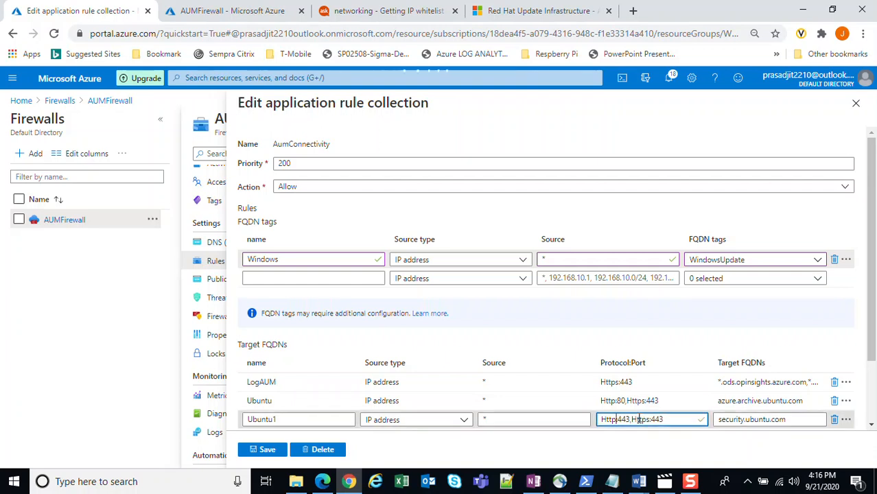
{"action": "key", "text": "Delete"}
{"action": "key", "text": "Delete"}
{"action": "key", "text": "Delete"}
{"action": "key", "text": "Delete"}
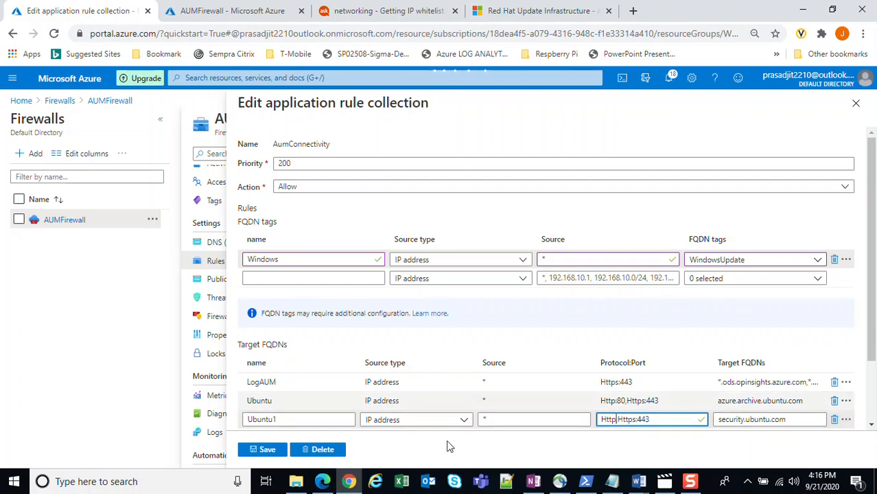
{"action": "left_click", "coordinate": [267, 452]}
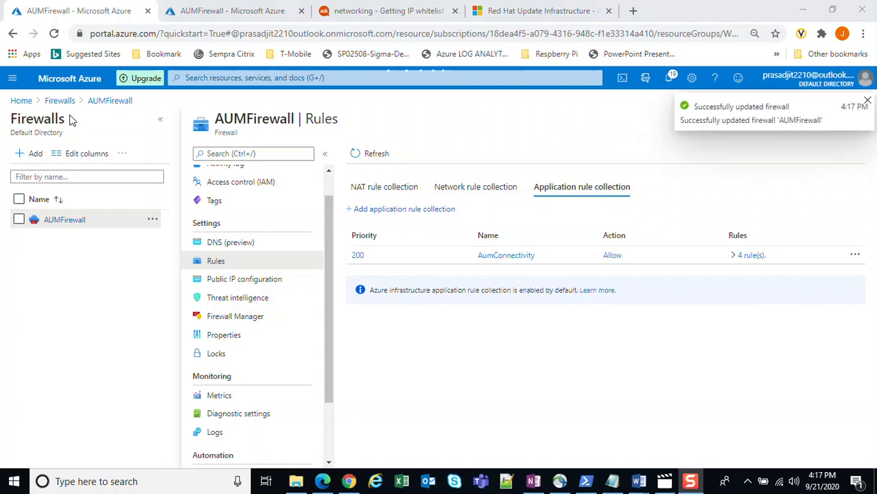
Step: Return to the portal home, search for vm, open the virtual machines list and start creating a new virtual machine
{"action": "left_click", "coordinate": [21, 101]}
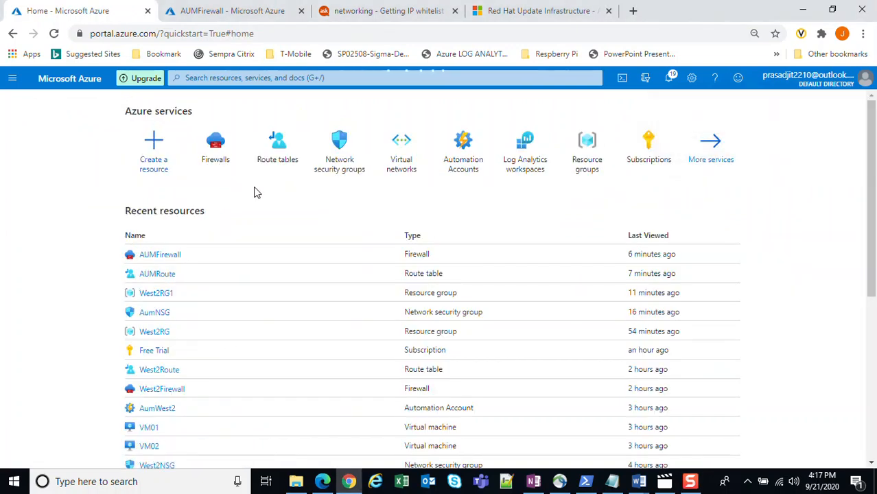
{"action": "left_click", "coordinate": [312, 78]}
{"action": "type", "text": "vm"}
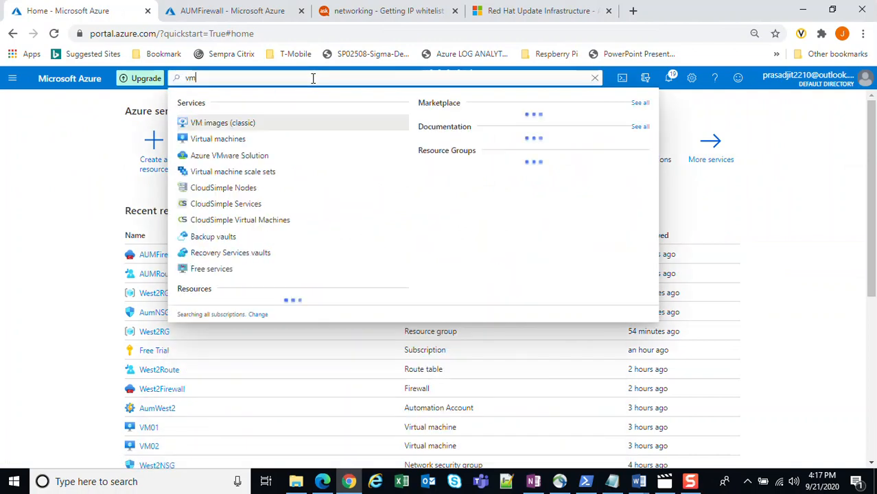
{"action": "left_click", "coordinate": [232, 139]}
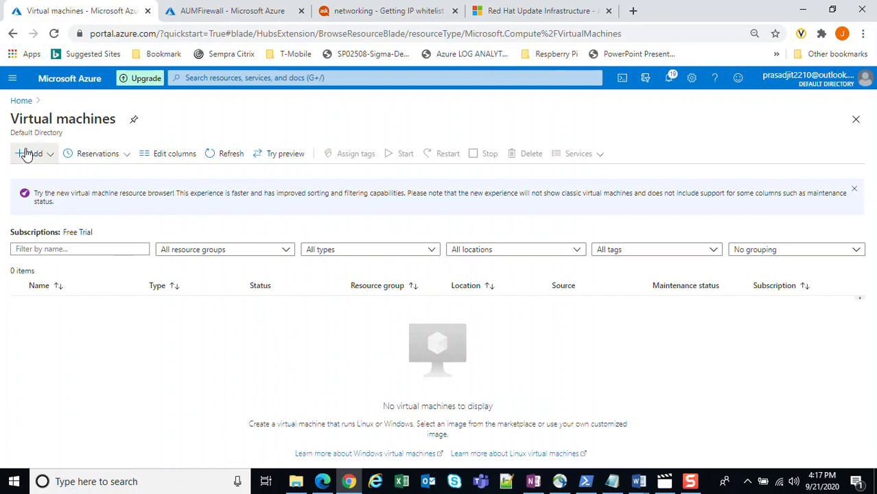
{"action": "left_click", "coordinate": [27, 155]}
{"action": "left_click", "coordinate": [45, 179]}
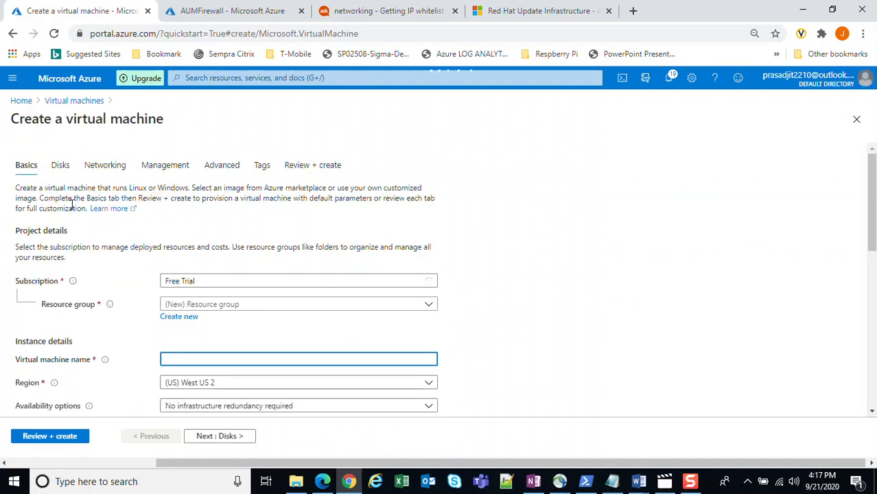
Step: Assign the new virtual machine to resource group West2RG1 and name it WindowsVM01
{"action": "left_click", "coordinate": [203, 307]}
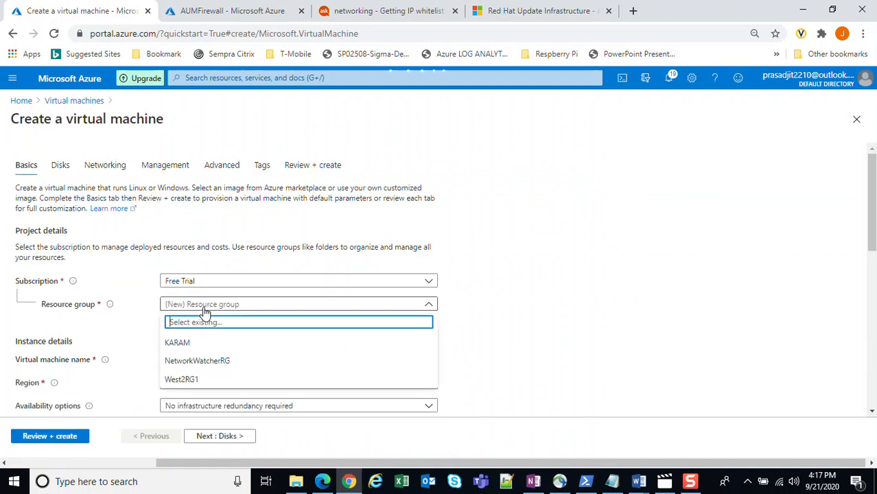
{"action": "left_click", "coordinate": [177, 379]}
{"action": "left_click", "coordinate": [198, 359]}
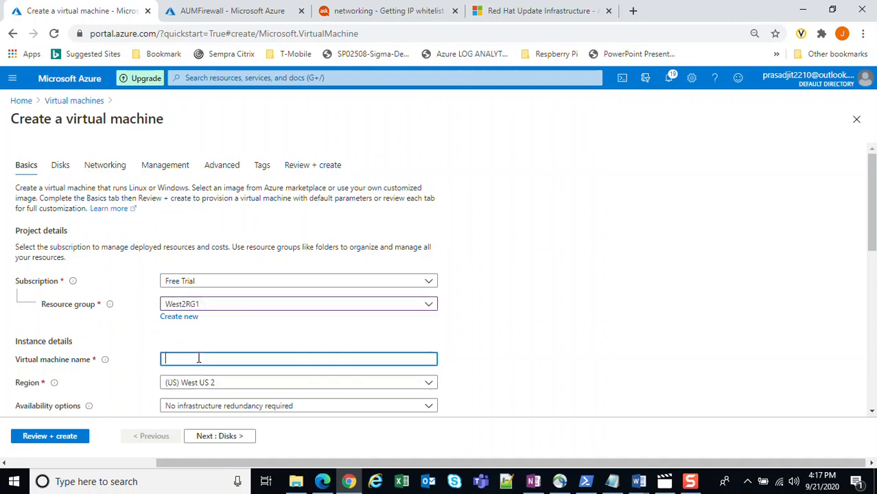
{"action": "type", "text": "VM01Window"}
{"action": "key", "text": "ctrl+a"}
{"action": "mouse_move", "coordinate": [112, 360]}
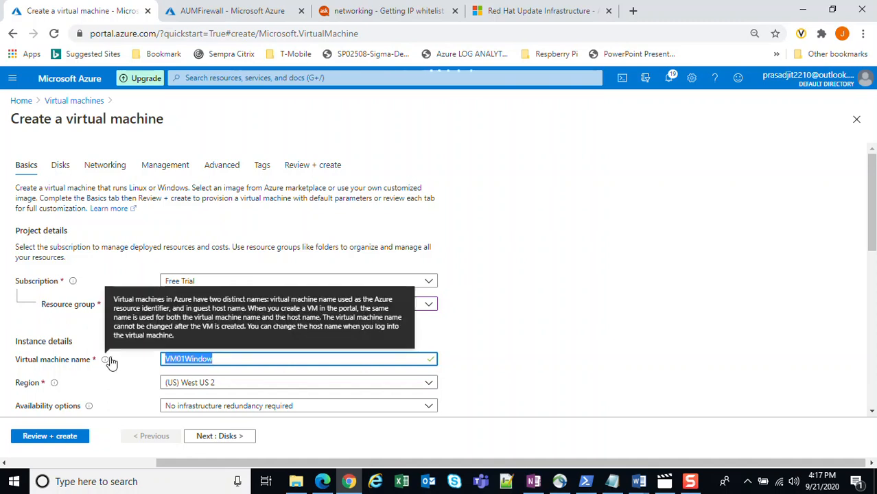
{"action": "type", "text": "Windos"}
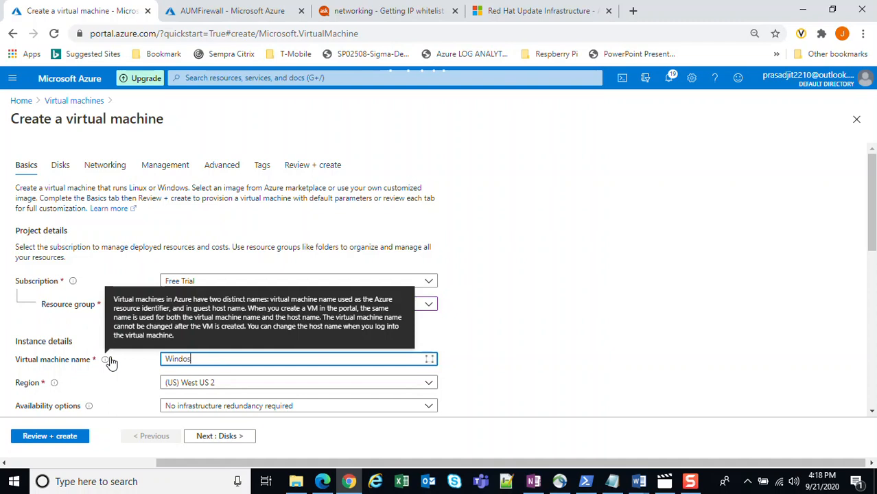
{"action": "key", "text": "BackSpace"}
{"action": "type", "text": "ws"}
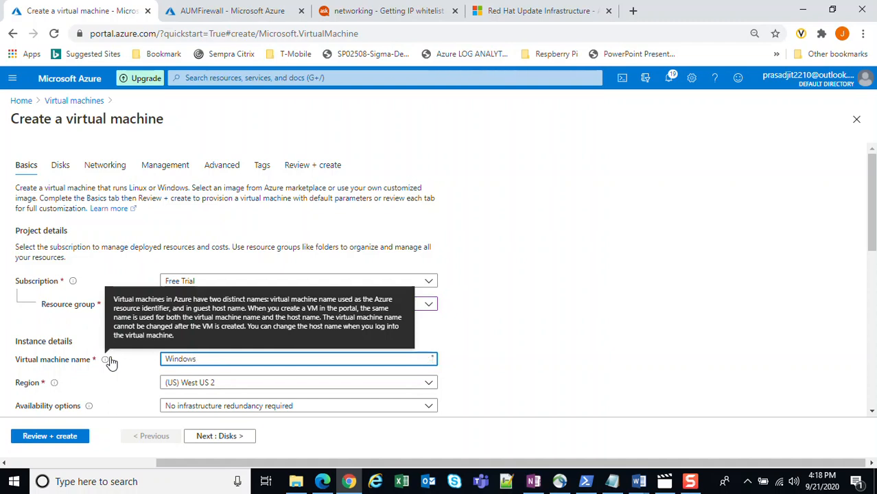
{"action": "key", "text": "Tab"}
{"action": "left_click", "coordinate": [231, 364]}
{"action": "type", "text": "VM01"}
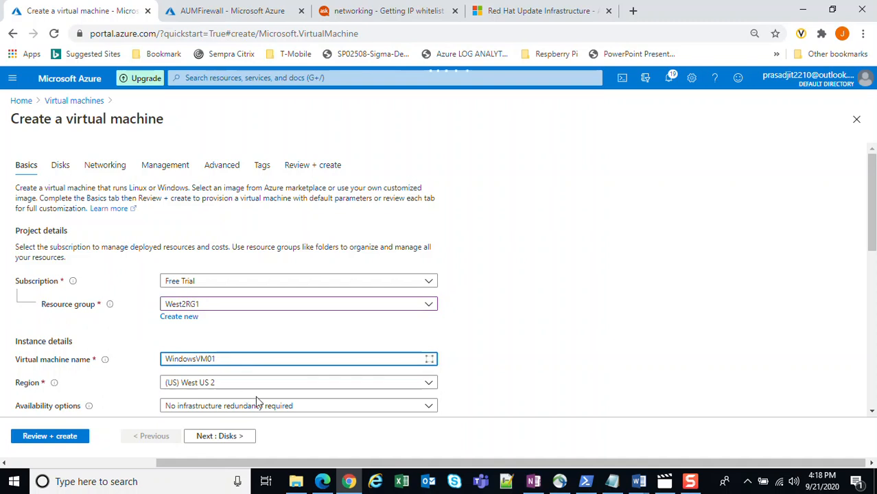
Step: Choose the Windows Server 2012 R2 Datacenter - Gen1 image and the Standard_D2s_v3 size for the virtual machine
{"action": "scroll", "coordinate": [284, 399], "scroll_direction": "down", "scroll_amount": 2}
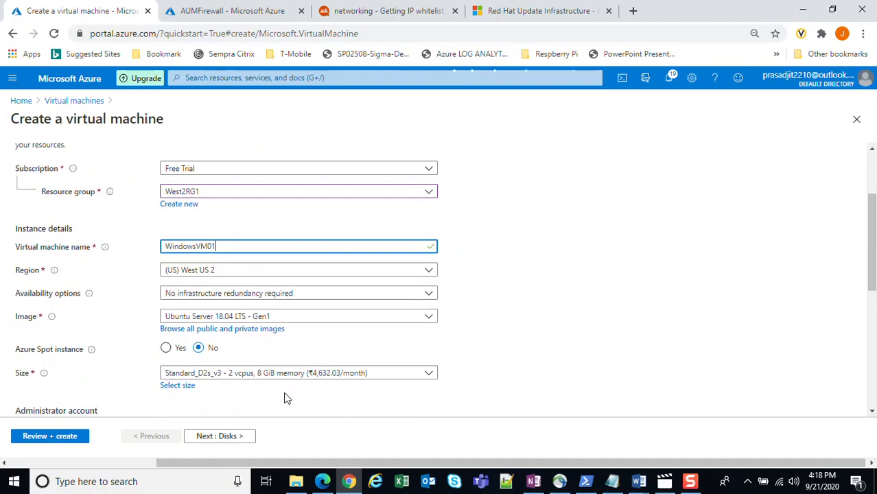
{"action": "left_click", "coordinate": [250, 304]}
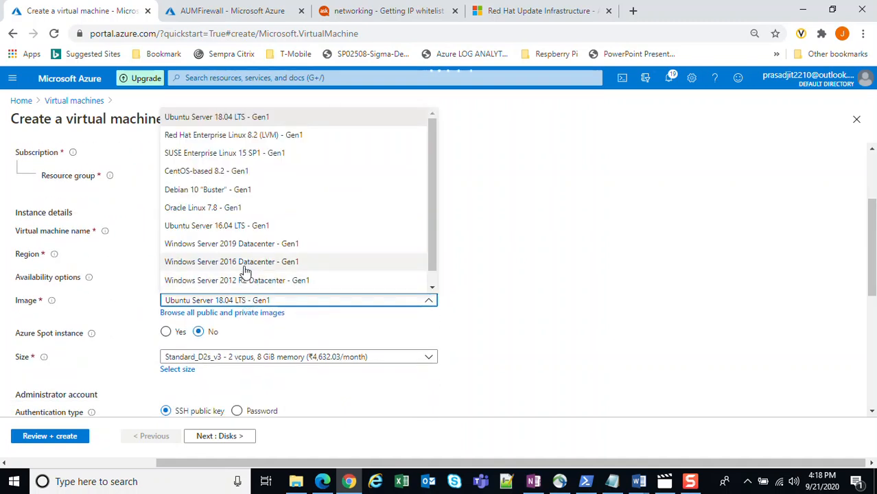
{"action": "left_click", "coordinate": [241, 281]}
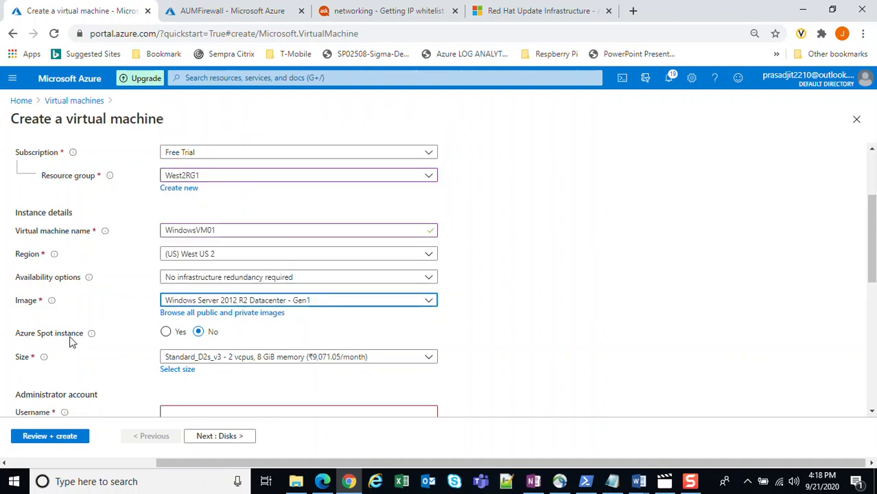
{"action": "left_click", "coordinate": [268, 361]}
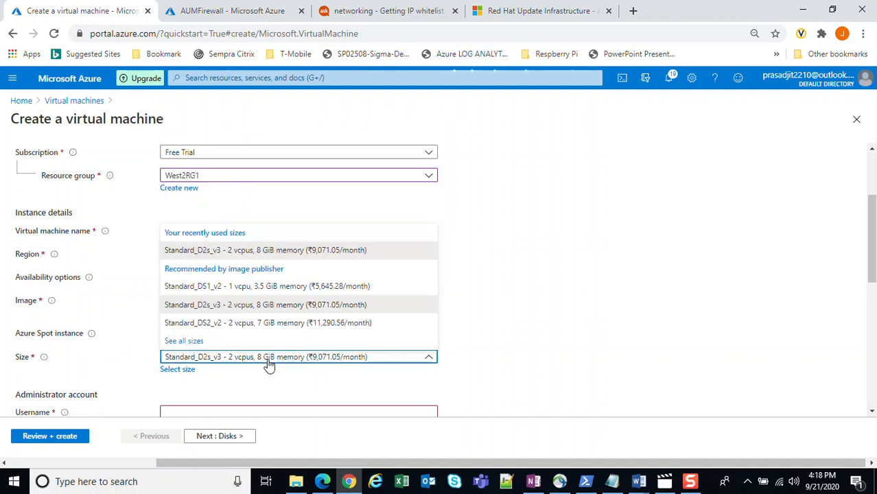
{"action": "left_click", "coordinate": [257, 251]}
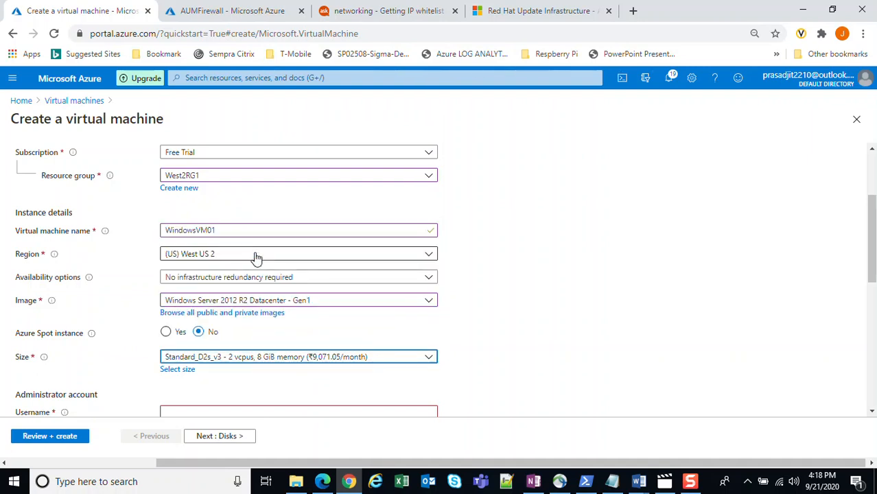
Step: Set the administrator username to azureuser, then enter and confirm the account password
{"action": "scroll", "coordinate": [389, 368], "scroll_direction": "down", "scroll_amount": 2}
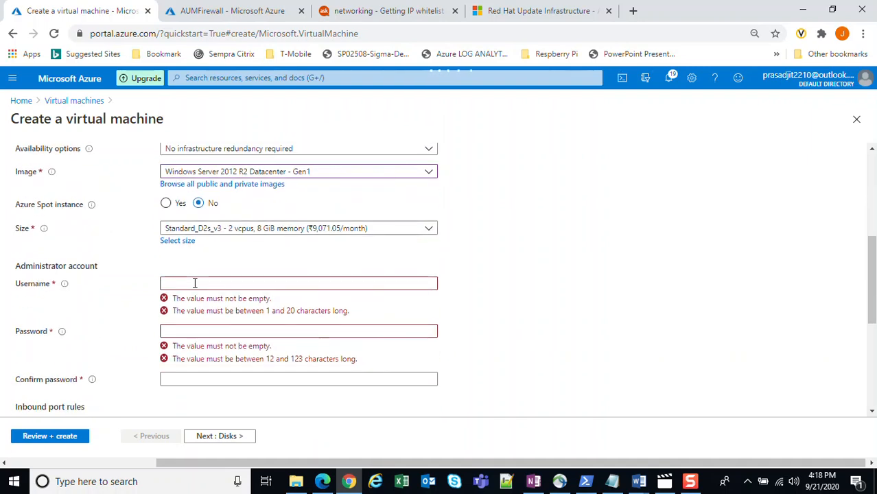
{"action": "left_click", "coordinate": [195, 283]}
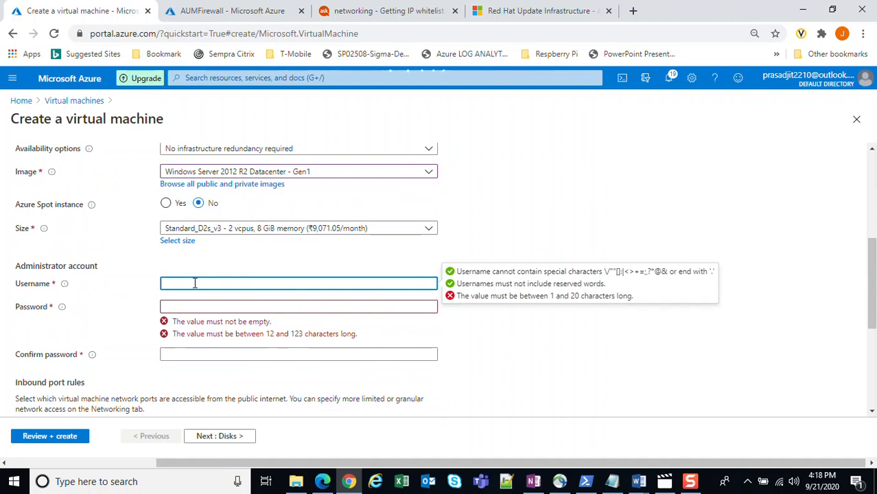
{"action": "type", "text": "azureuser"}
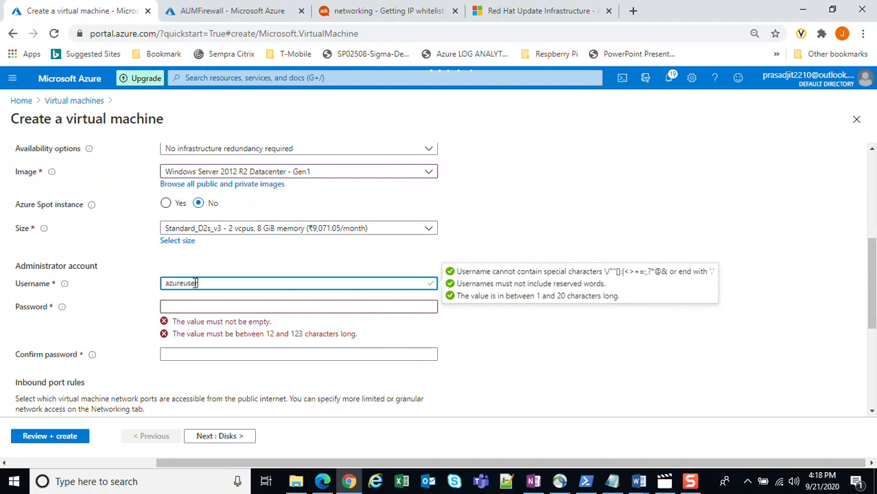
{"action": "key", "text": "Tab"}
{"action": "type", "text": "••"}
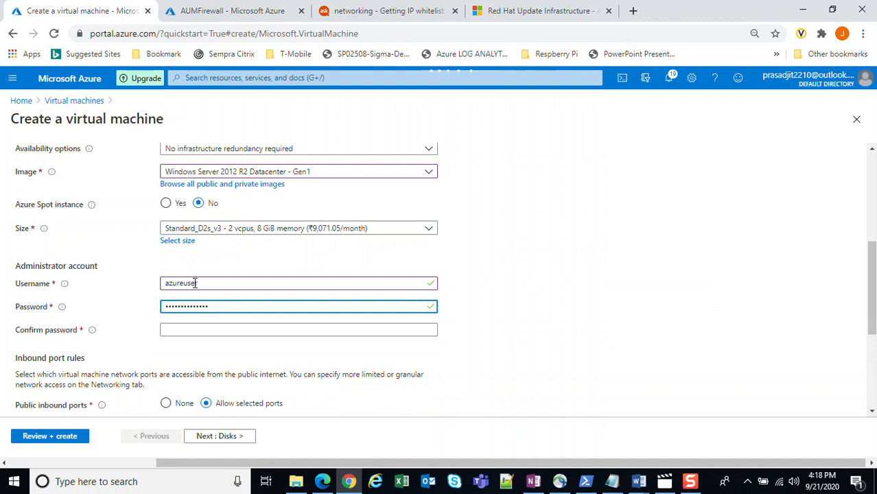
{"action": "left_click", "coordinate": [205, 331]}
{"action": "type", "text": "•••"}
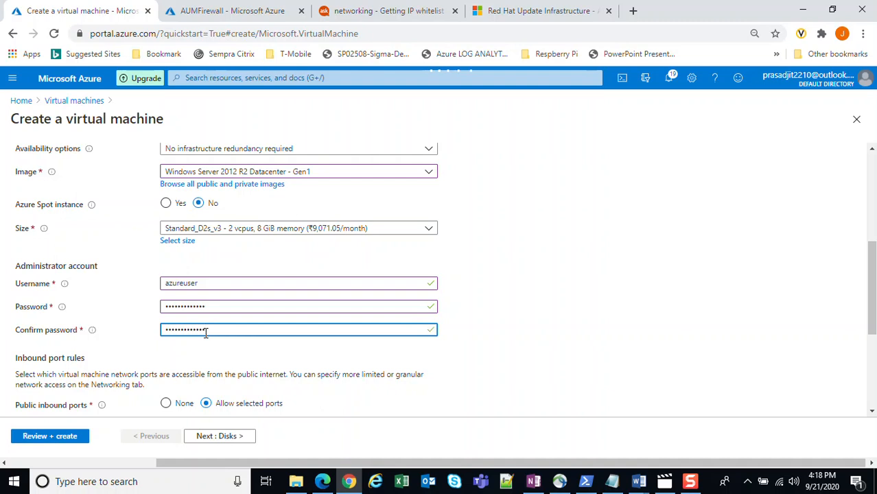
{"action": "scroll", "coordinate": [509, 318], "scroll_direction": "down", "scroll_amount": 2}
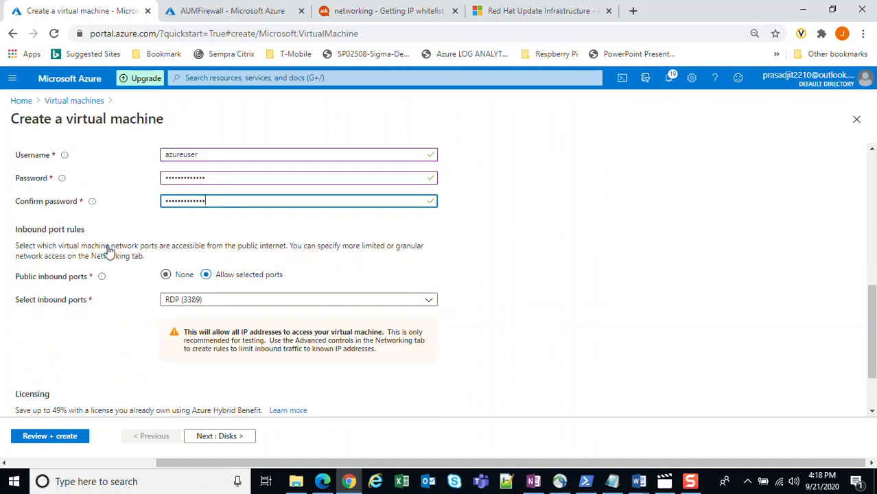
{"action": "scroll", "coordinate": [94, 241], "scroll_direction": "up", "scroll_amount": 1}
{"action": "scroll", "coordinate": [94, 241], "scroll_direction": "up", "scroll_amount": 5}
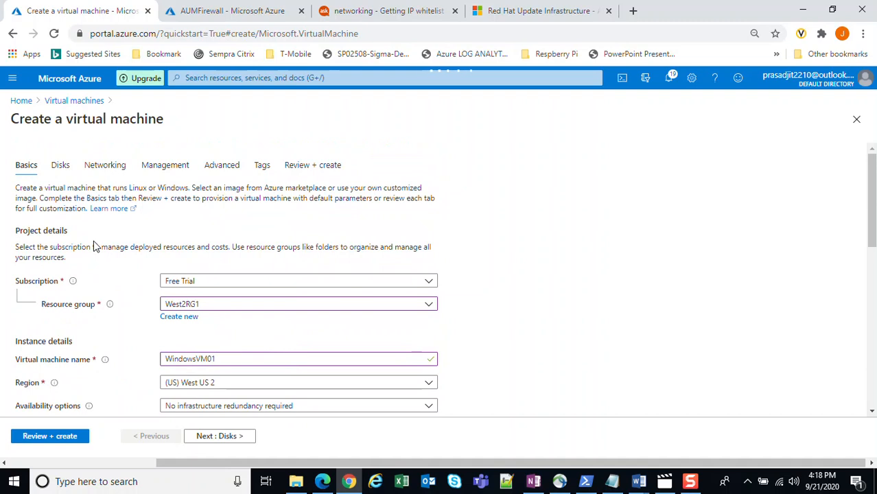
Step: Set the virtual machine's NIC network security group option to Advanced and assign the existing AumNSG security group
{"action": "left_click", "coordinate": [96, 170]}
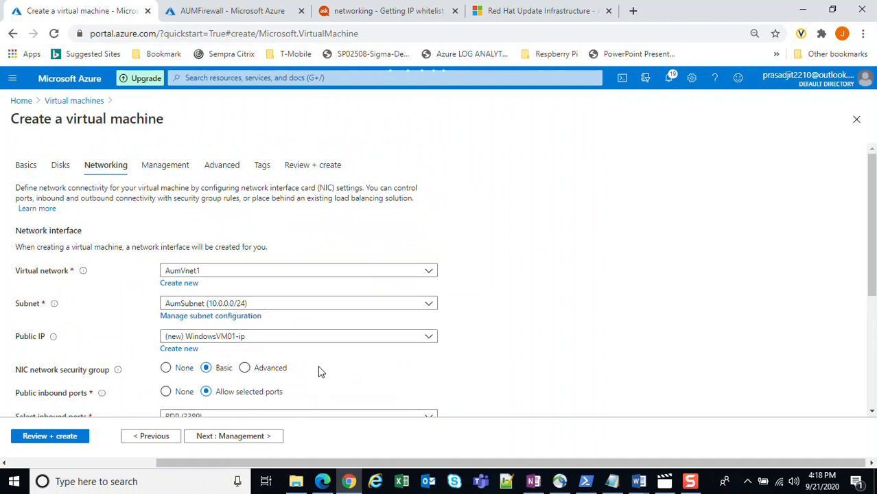
{"action": "left_click", "coordinate": [244, 369]}
{"action": "scroll", "coordinate": [289, 360], "scroll_direction": "down", "scroll_amount": 2}
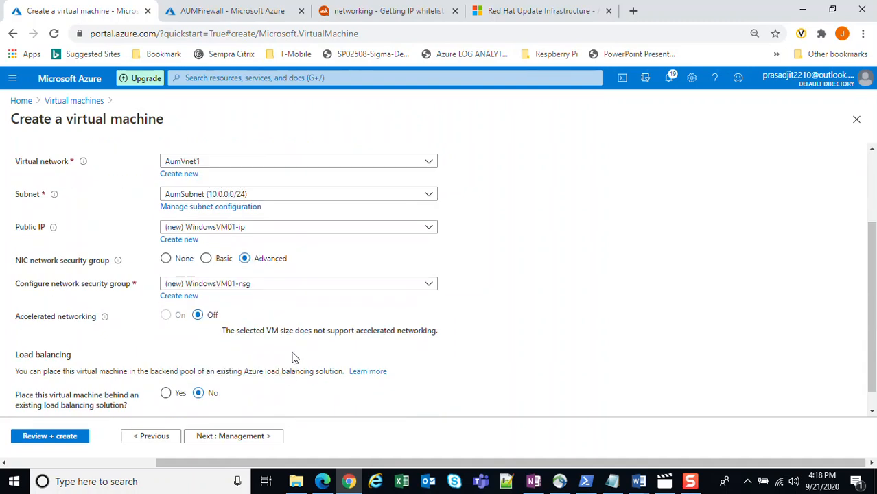
{"action": "left_click", "coordinate": [218, 265]}
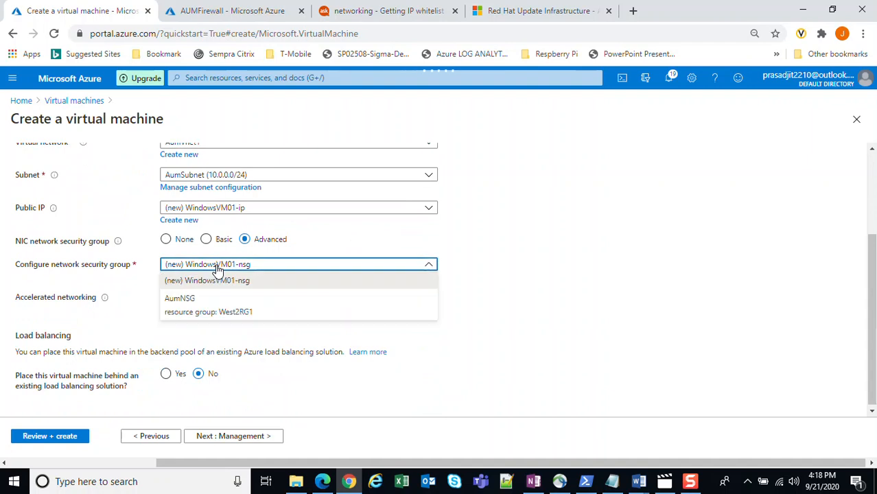
{"action": "left_click", "coordinate": [183, 300]}
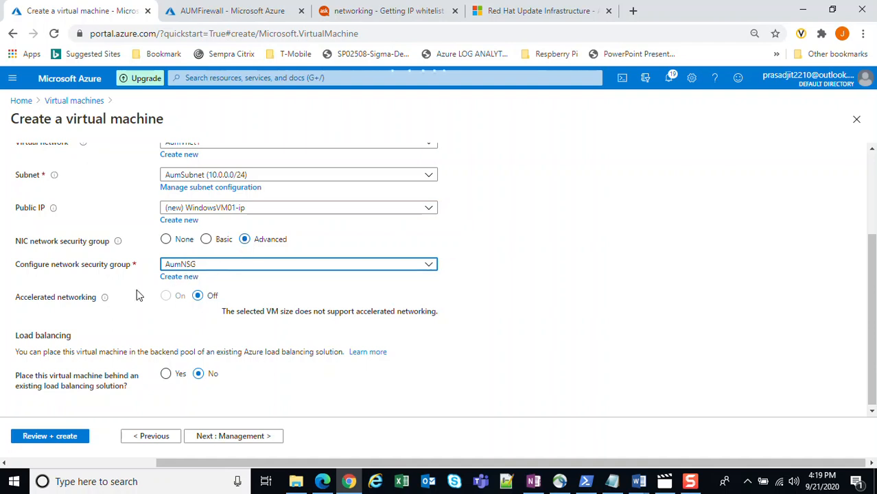
Step: Disable boot diagnostics for the virtual machine, then open its tag settings
{"action": "scroll", "coordinate": [131, 302], "scroll_direction": "up", "scroll_amount": 4}
{"action": "left_click", "coordinate": [166, 169]}
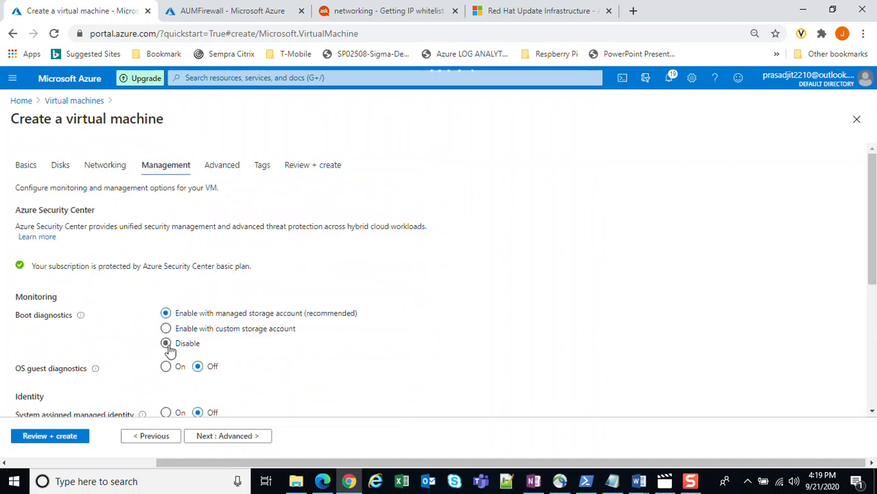
{"action": "left_click", "coordinate": [165, 343]}
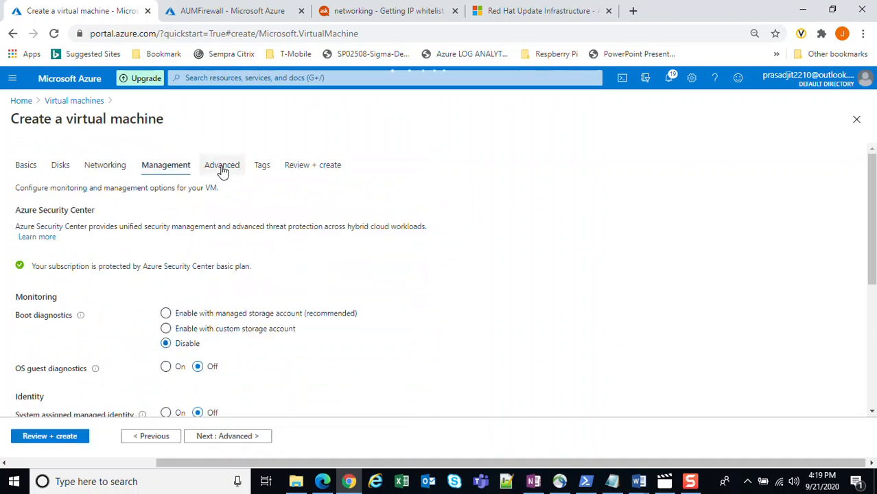
{"action": "left_click", "coordinate": [265, 170]}
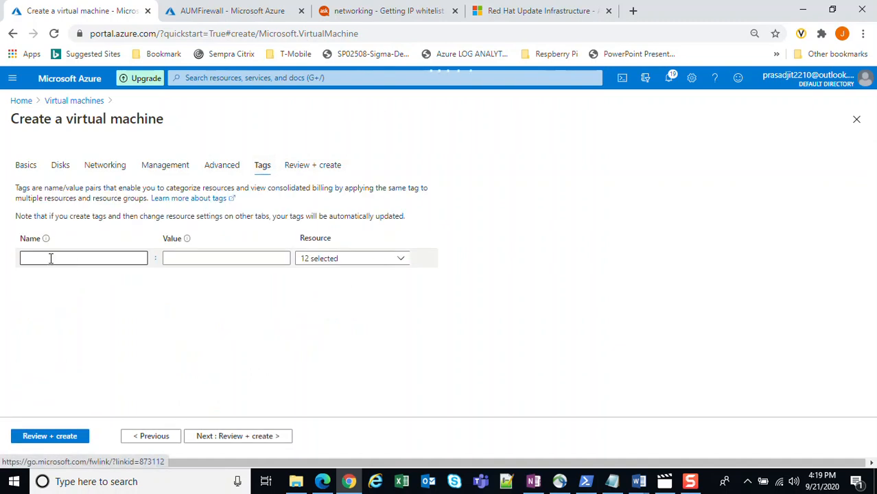
{"action": "left_click", "coordinate": [49, 260]}
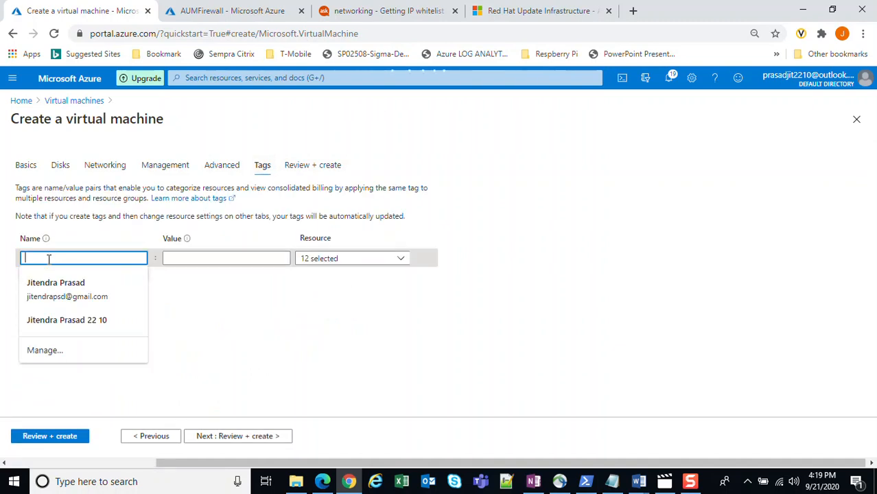
{"action": "left_click", "coordinate": [473, 333]}
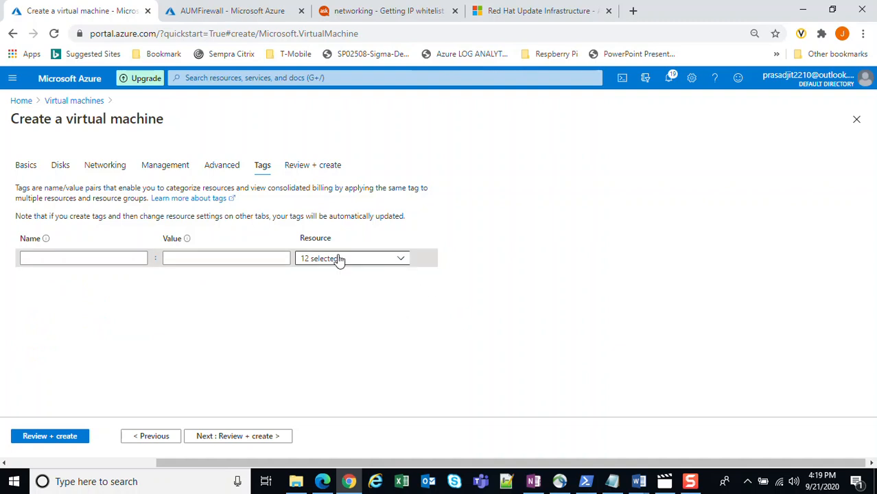
{"action": "left_click", "coordinate": [58, 260]}
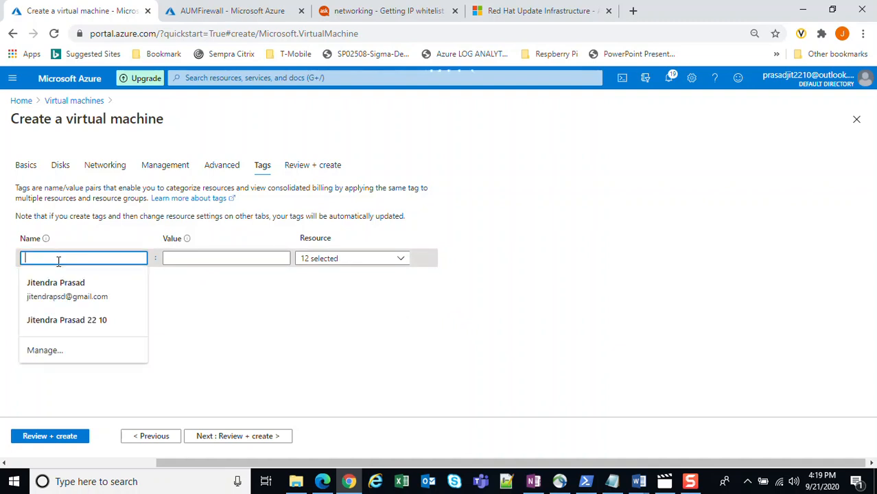
{"action": "type", "text": "s"}
{"action": "key", "text": "BackSpace"}
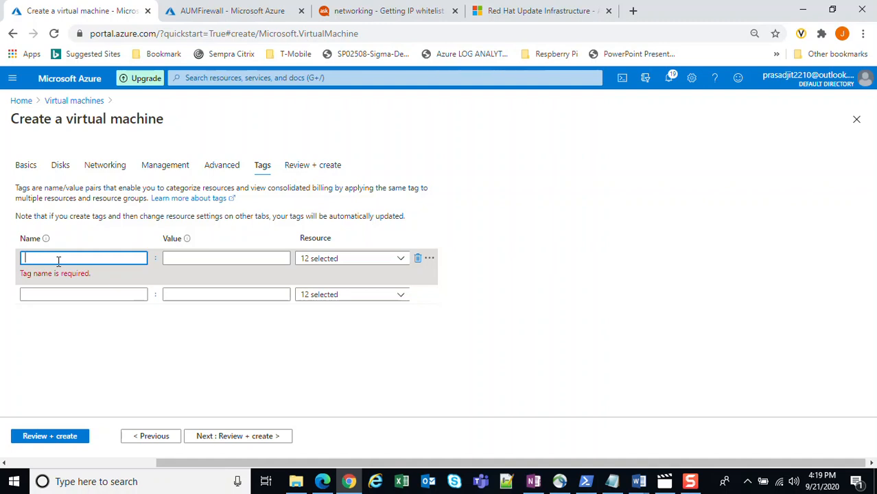
{"action": "type", "text": "upda"}
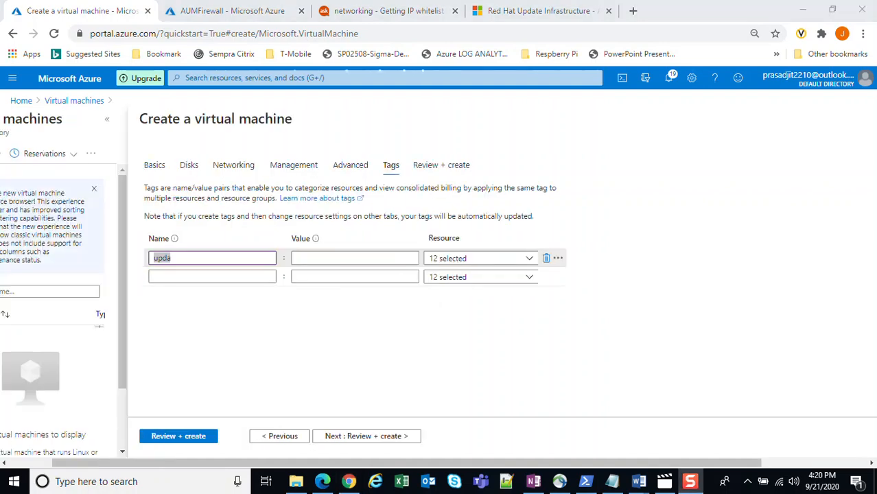
Step: Add a tag named type with the value prod, then review and create the virtual machine
{"action": "left_click", "coordinate": [216, 256]}
{"action": "left_click_drag", "start_coordinate": [216, 256], "coordinate": [117, 261]}
{"action": "type", "text": "type"}
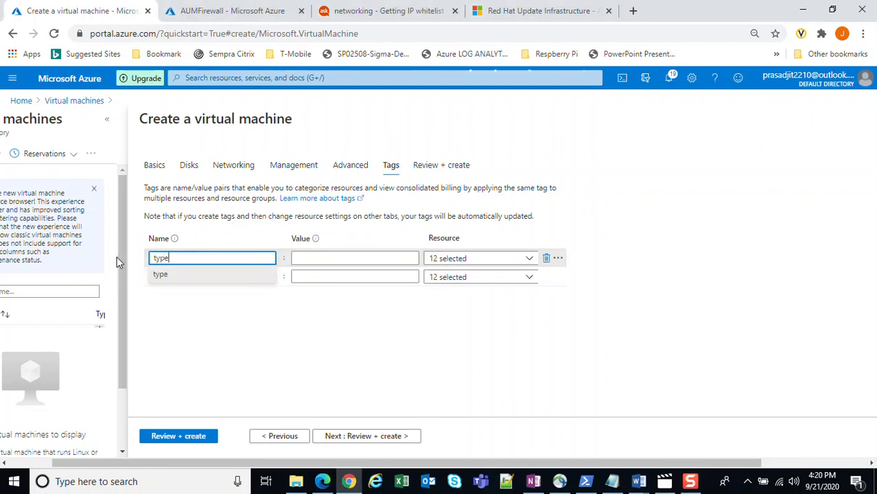
{"action": "key", "text": "Tab"}
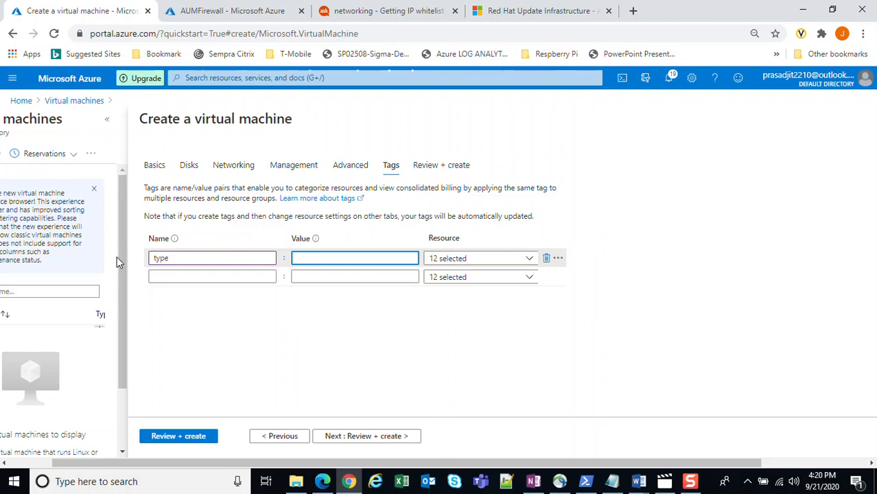
{"action": "type", "text": "prod"}
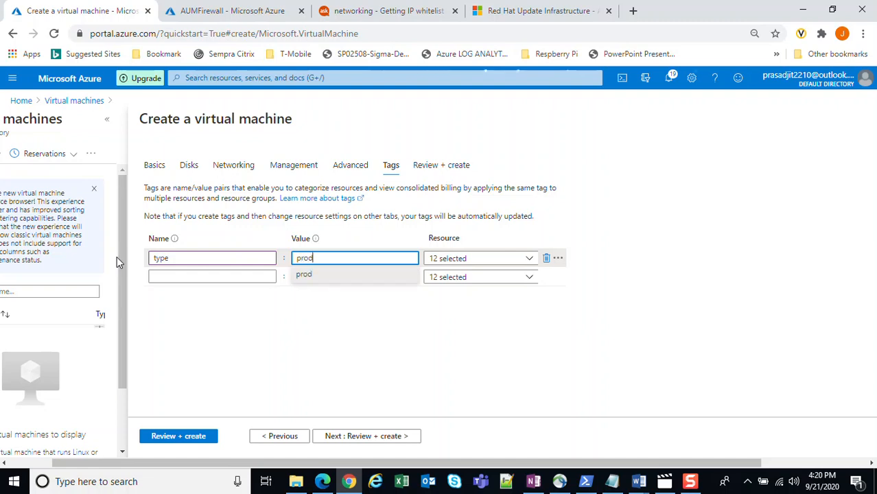
{"action": "left_click", "coordinate": [419, 340]}
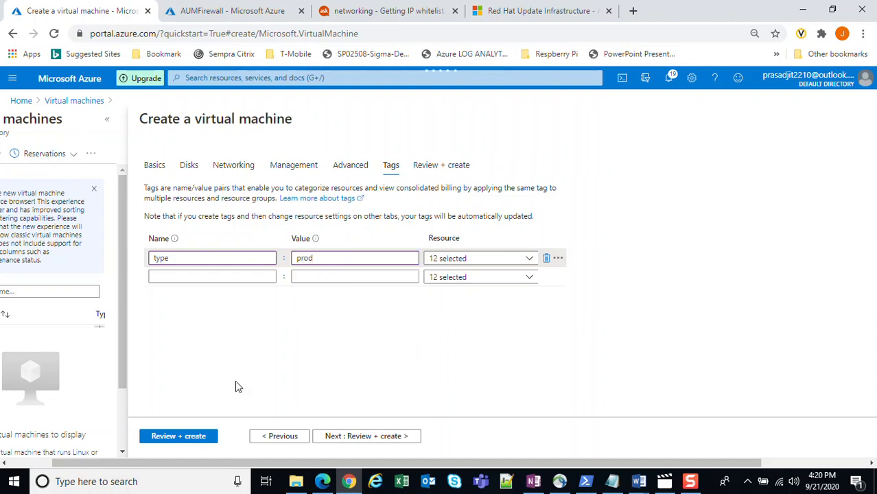
{"action": "left_click", "coordinate": [173, 440]}
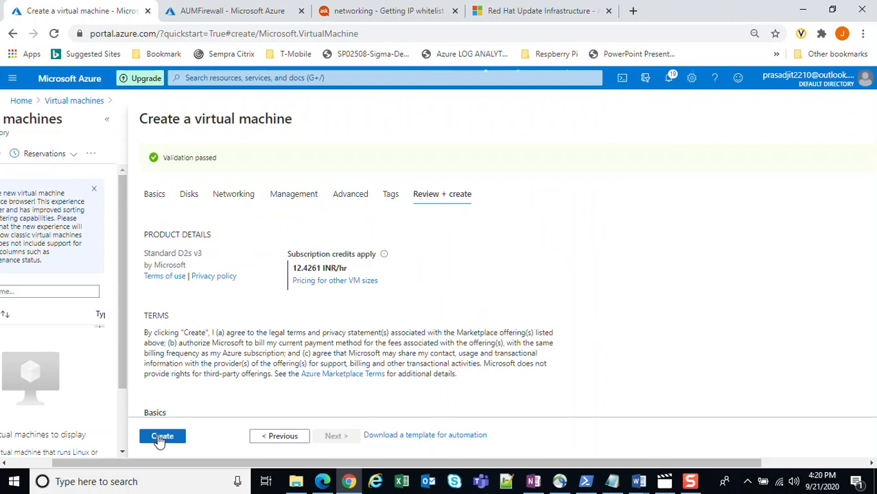
{"action": "left_click", "coordinate": [159, 438]}
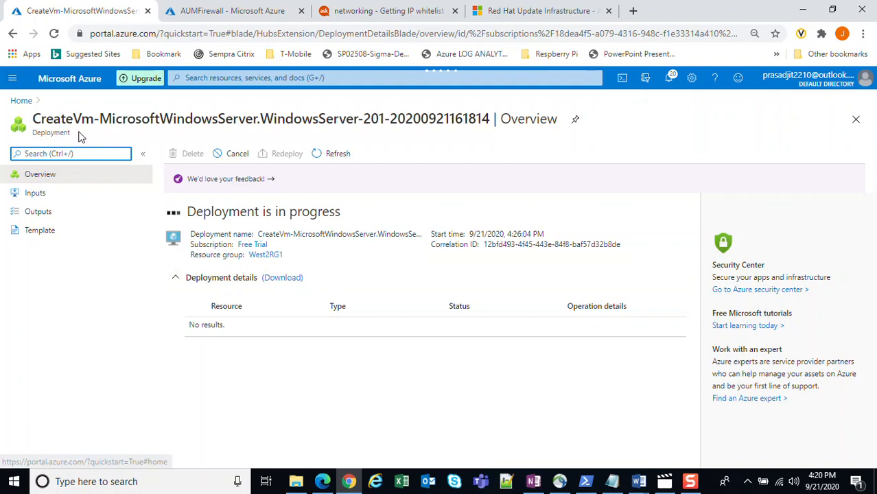
Step: Go back to the portal home, open the virtual machines list and start creating another virtual machine
{"action": "left_click", "coordinate": [24, 102]}
{"action": "left_click", "coordinate": [229, 132]}
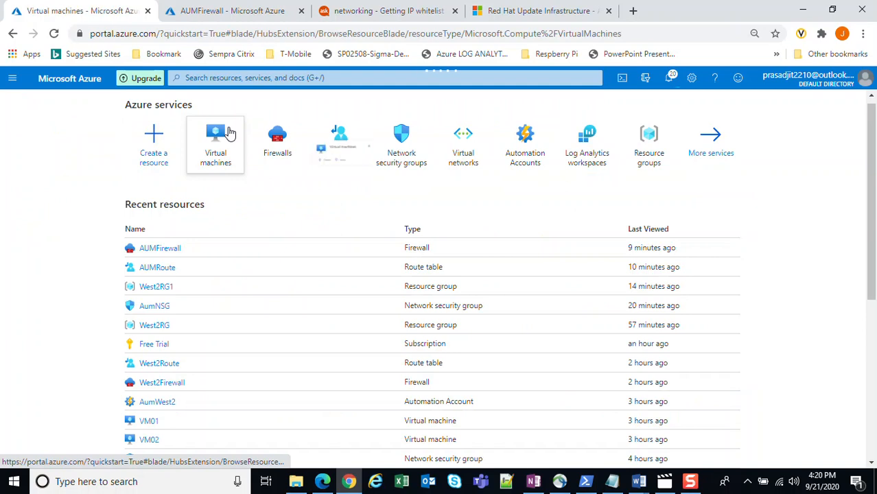
{"action": "left_click", "coordinate": [31, 153]}
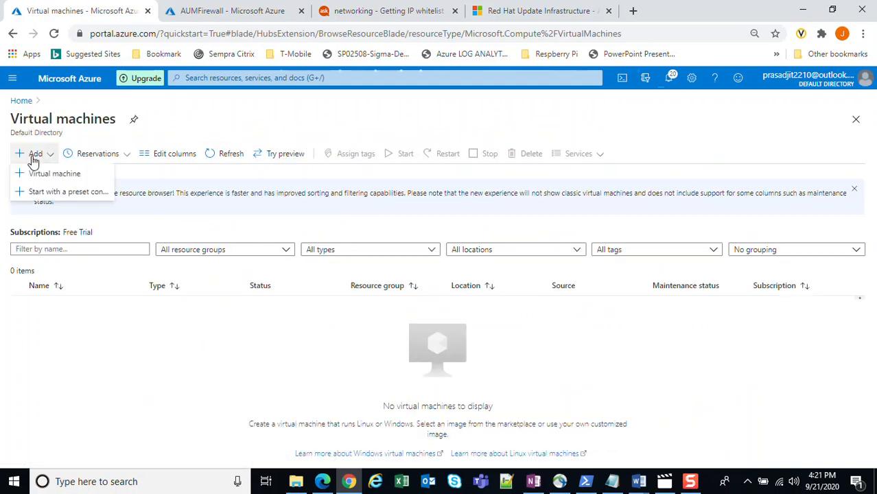
{"action": "left_click", "coordinate": [42, 173]}
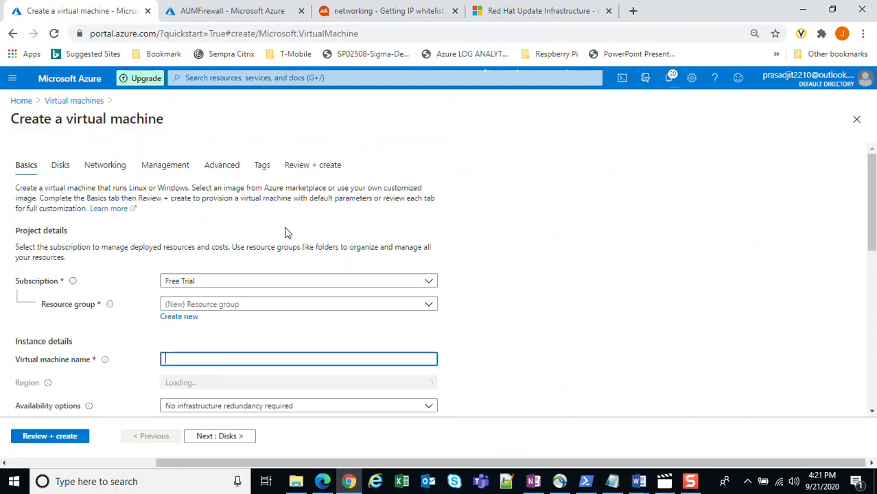
Step: Place the second Windows virtual machine in resource group West2RG1 and name it WindowsVM02
{"action": "left_click", "coordinate": [204, 304]}
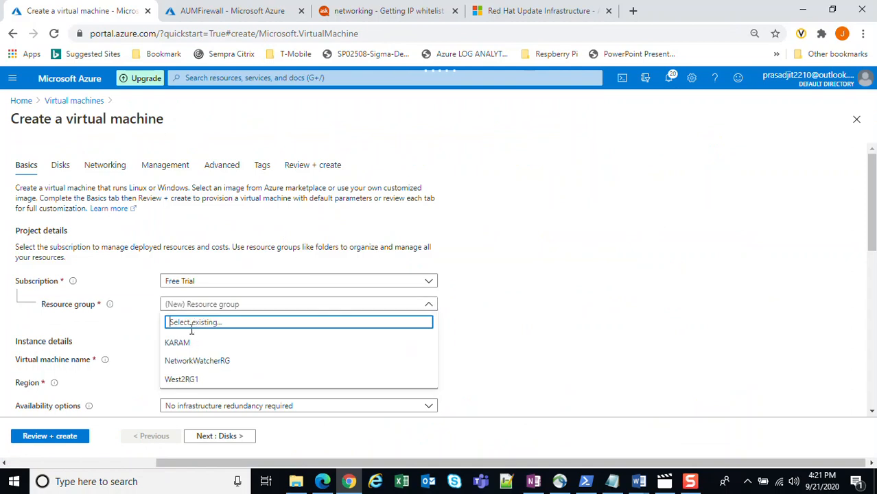
{"action": "left_click", "coordinate": [184, 381]}
{"action": "left_click", "coordinate": [185, 359]}
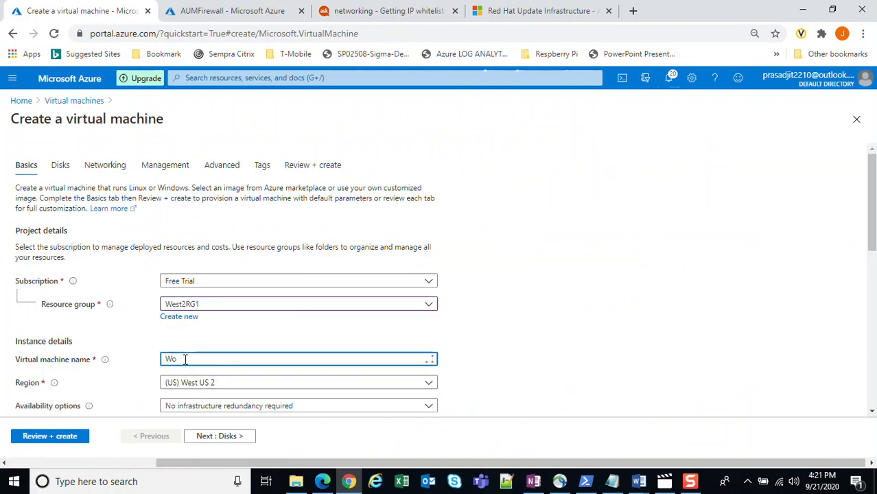
{"action": "type", "text": "WindowsVM02"}
Step: Choose the Windows Server 2016 Datacenter - Gen1 image for WindowsVM02
{"action": "scroll", "coordinate": [275, 387], "scroll_direction": "down", "scroll_amount": 1}
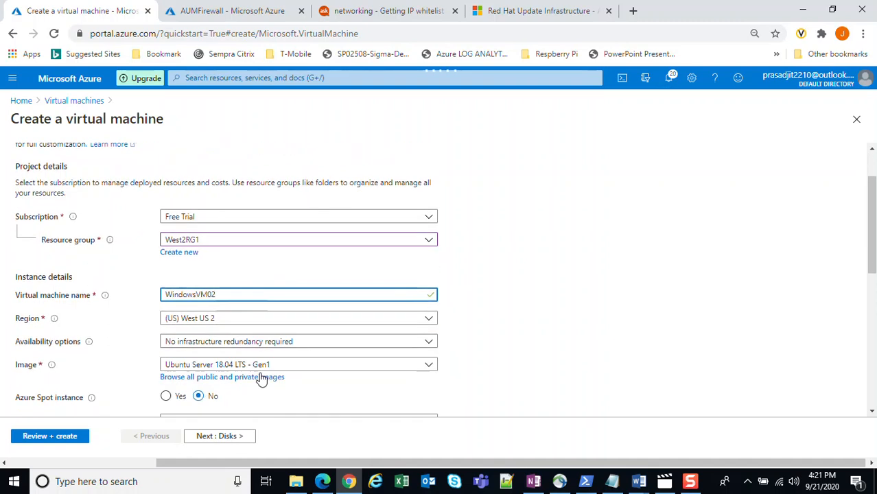
{"action": "left_click", "coordinate": [249, 366]}
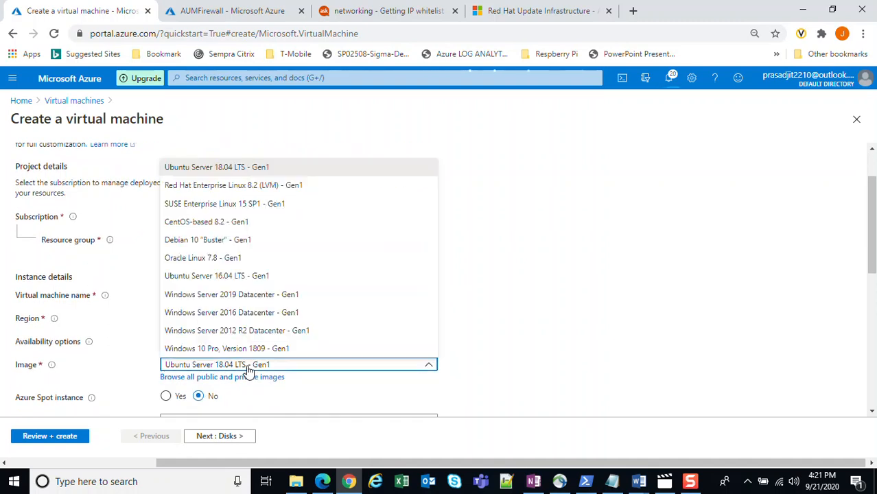
{"action": "left_click", "coordinate": [245, 313]}
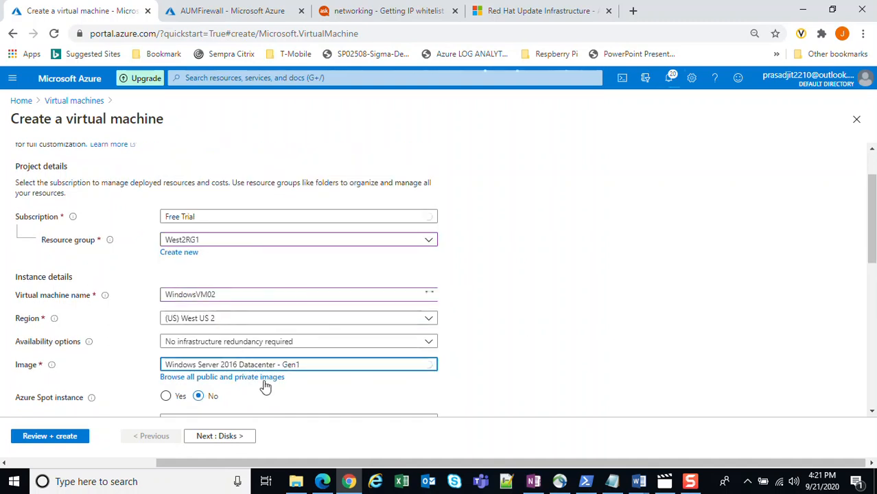
Step: Set the administrator username to azureuser, then enter and confirm the administrator password
{"action": "scroll", "coordinate": [522, 330], "scroll_direction": "down", "scroll_amount": 2}
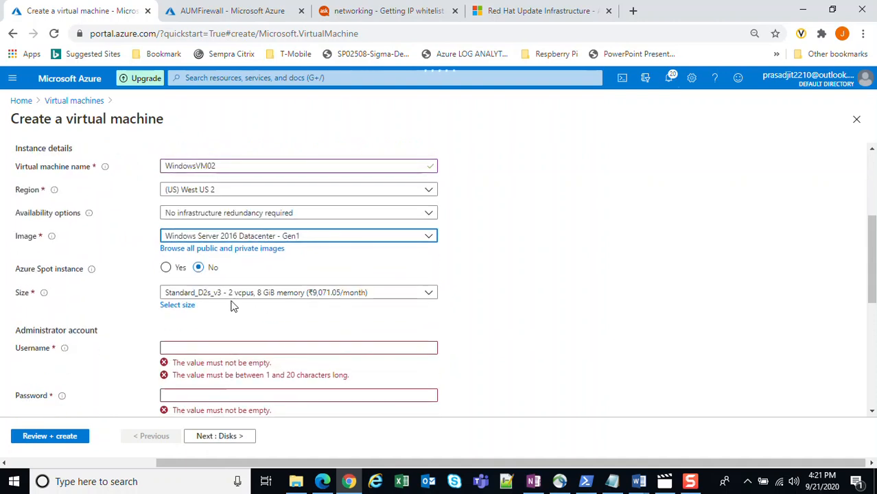
{"action": "left_click", "coordinate": [216, 350]}
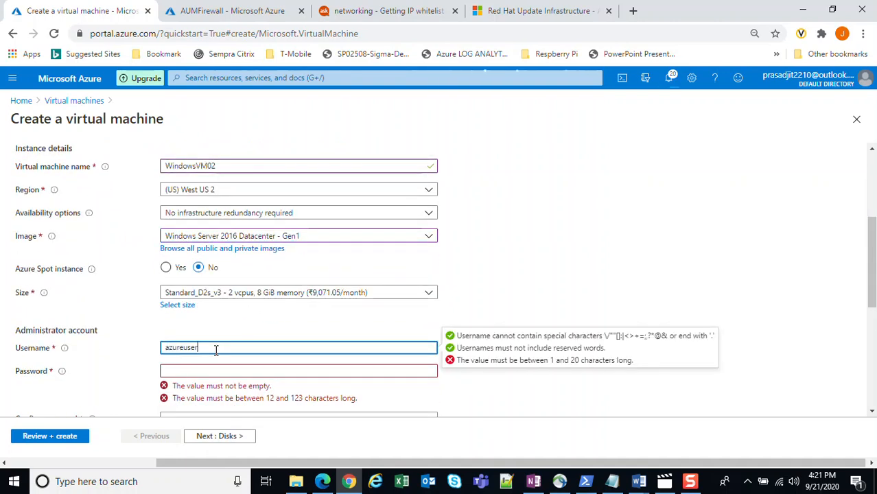
{"action": "key", "text": "Tab"}
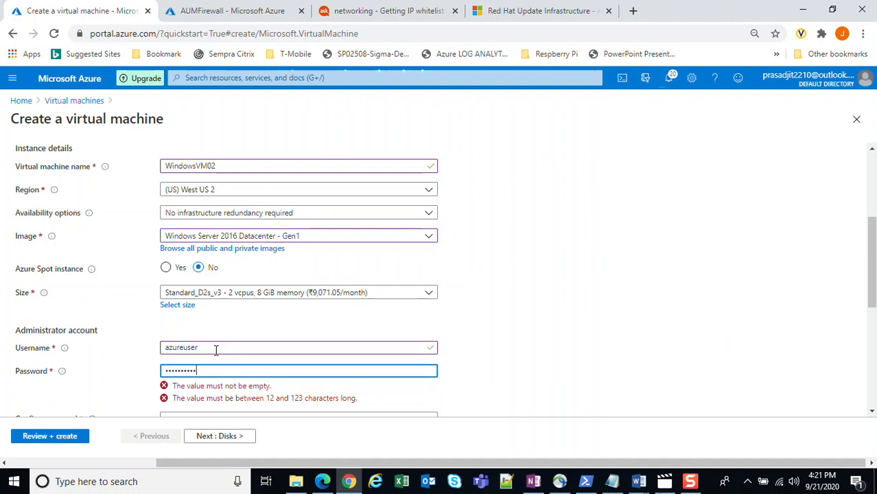
{"action": "type", "text": "*"}
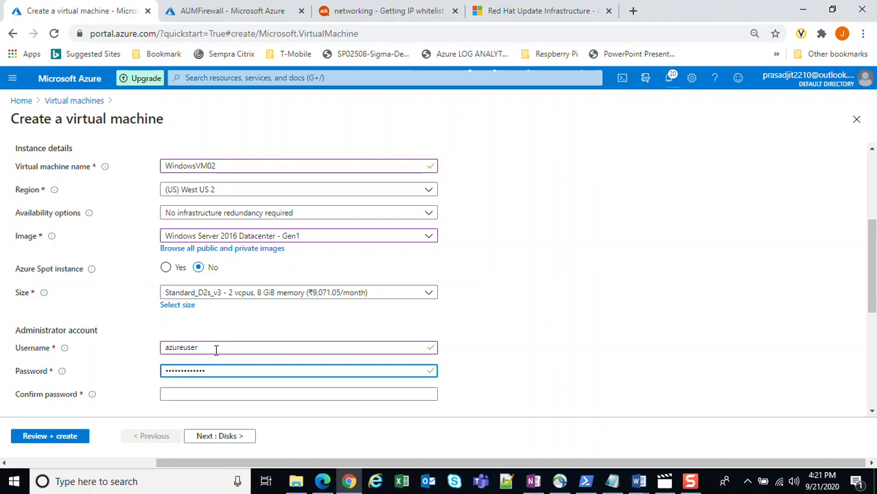
{"action": "scroll", "coordinate": [217, 351], "scroll_direction": "down", "scroll_amount": 1}
{"action": "left_click", "coordinate": [180, 334]}
{"action": "type", "text": "*"}
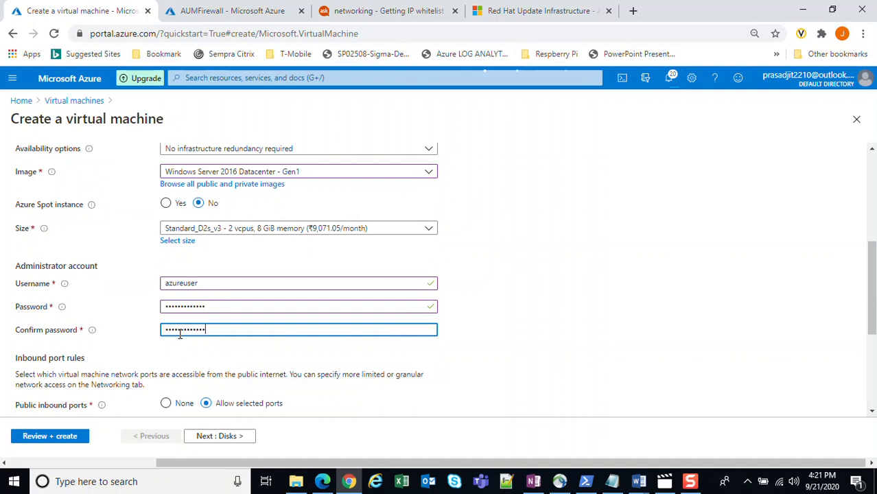
Step: Keep the default disk settings and assign the existing AumNSG network security group to the VM's NIC using the advanced option
{"action": "scroll", "coordinate": [179, 334], "scroll_direction": "down", "scroll_amount": 3}
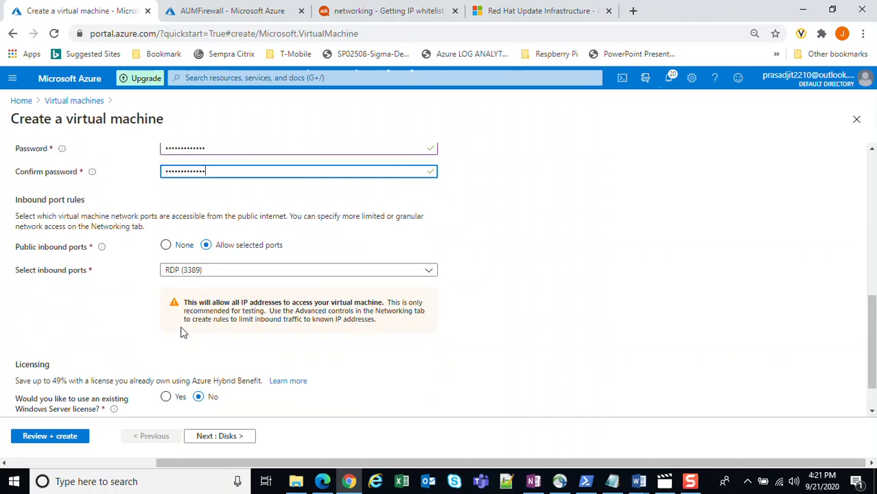
{"action": "left_click", "coordinate": [220, 437]}
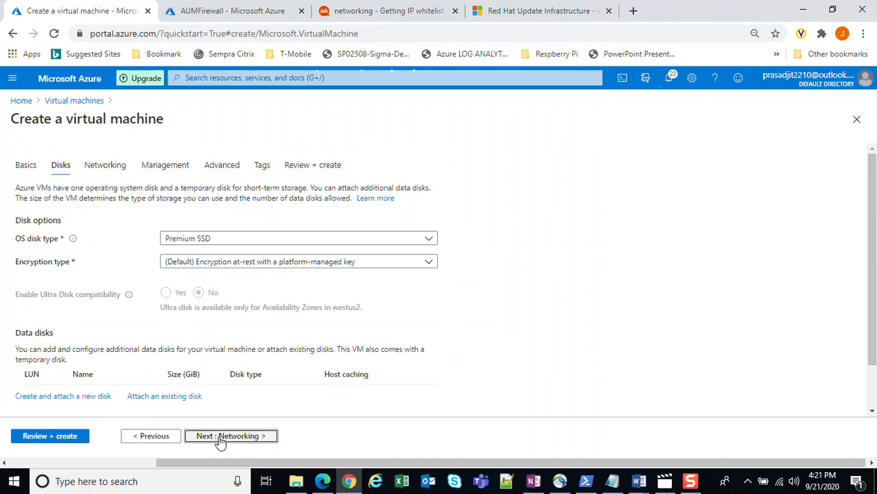
{"action": "left_click", "coordinate": [220, 439]}
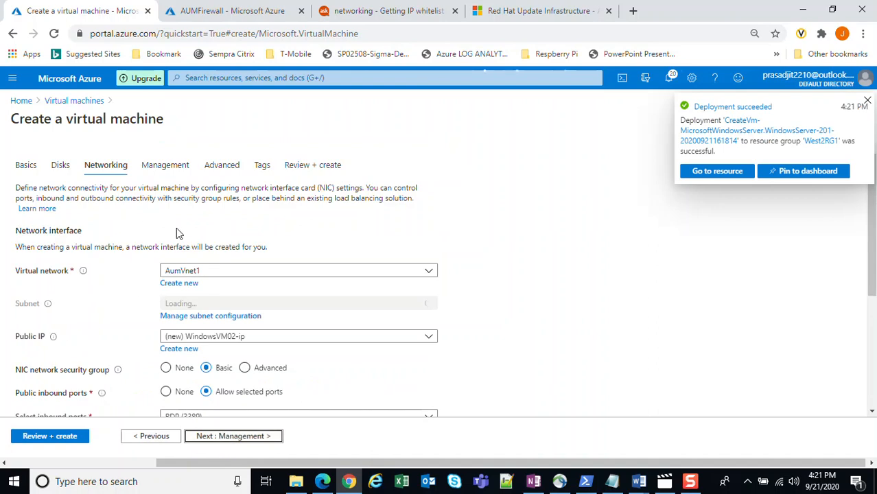
{"action": "scroll", "coordinate": [223, 353], "scroll_direction": "down", "scroll_amount": 2}
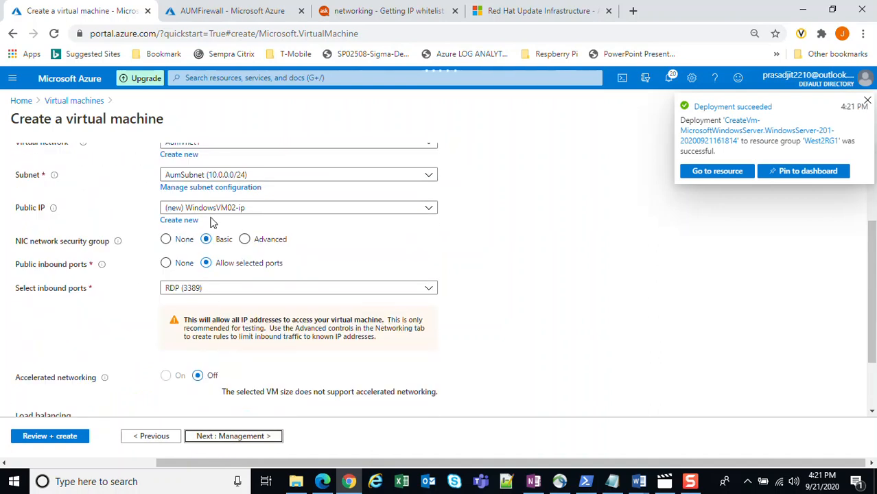
{"action": "left_click", "coordinate": [245, 240]}
{"action": "left_click", "coordinate": [221, 270]}
{"action": "left_click", "coordinate": [196, 302]}
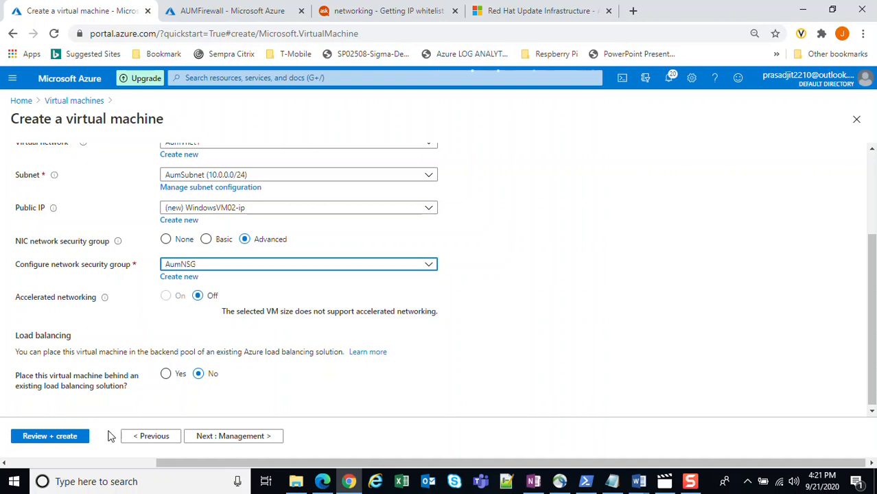
Step: Disable boot diagnostics for WindowsVM02, then validate the configuration and create the VM
{"action": "scroll", "coordinate": [117, 210], "scroll_direction": "up", "scroll_amount": 2}
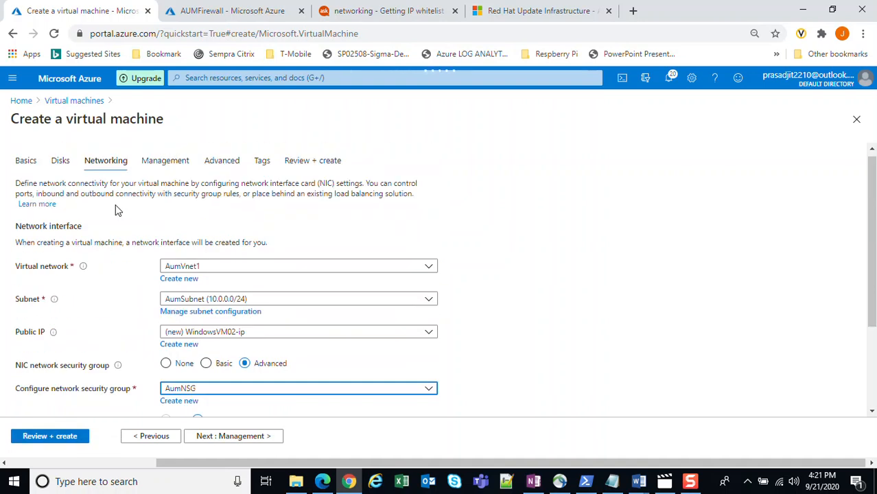
{"action": "left_click", "coordinate": [165, 162]}
{"action": "left_click", "coordinate": [180, 346]}
{"action": "left_click", "coordinate": [49, 437]}
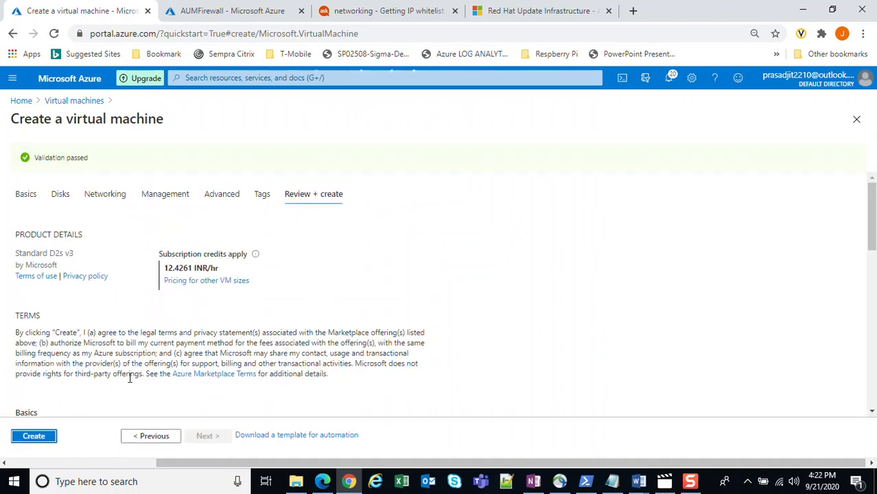
{"action": "left_click", "coordinate": [32, 438]}
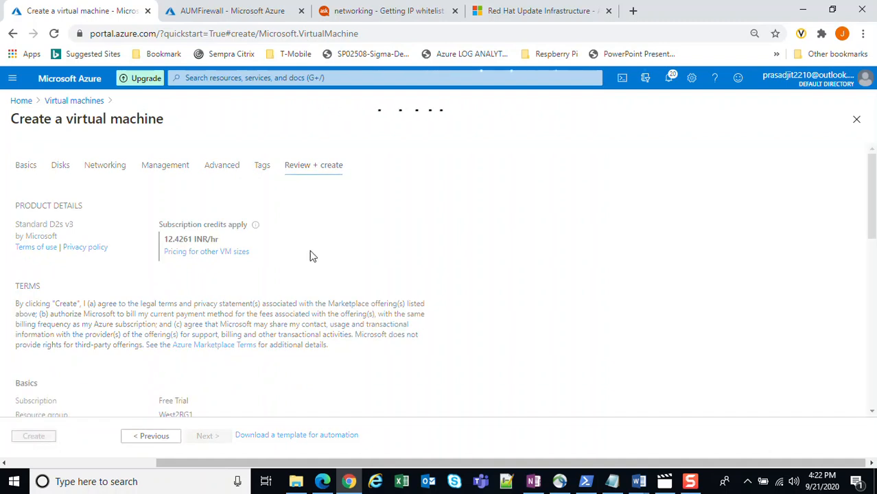
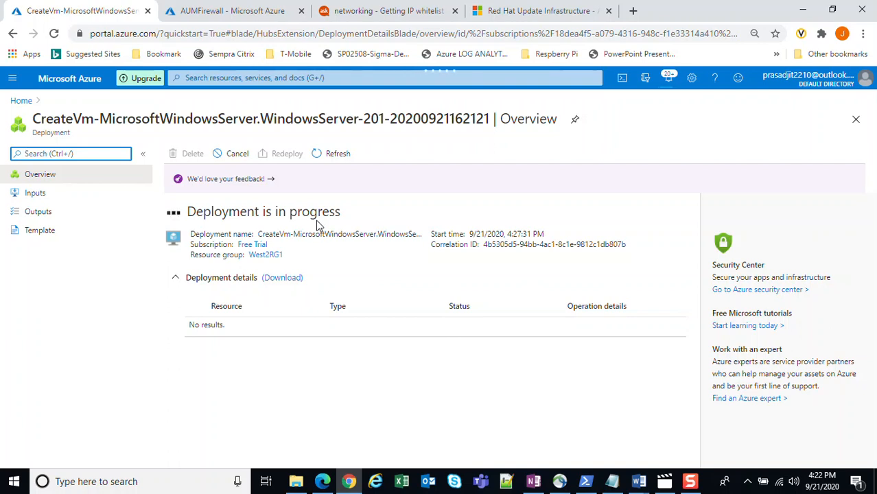
Step: Return to the virtual machines list and start creating another virtual machine
{"action": "left_click", "coordinate": [18, 103]}
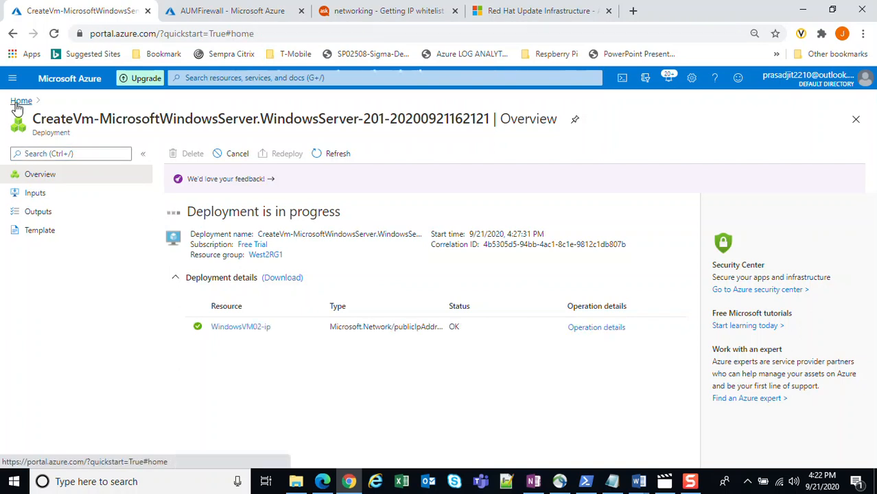
{"action": "left_click", "coordinate": [211, 147]}
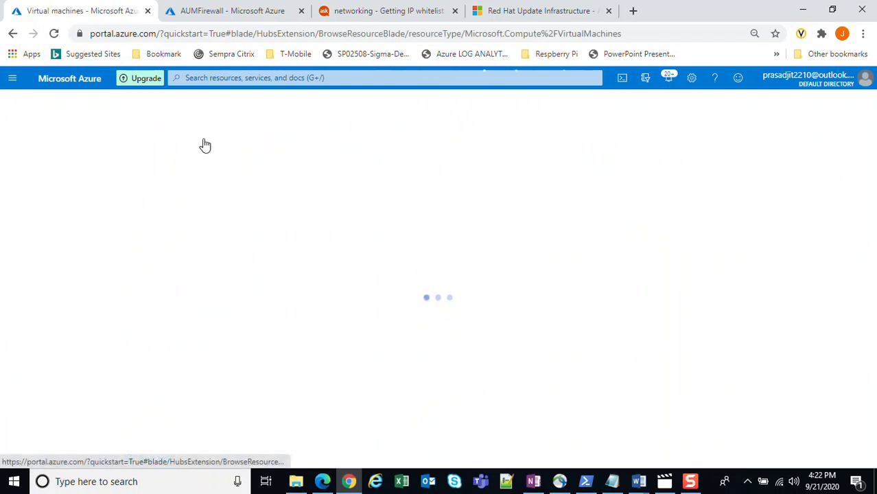
{"action": "left_click", "coordinate": [34, 154]}
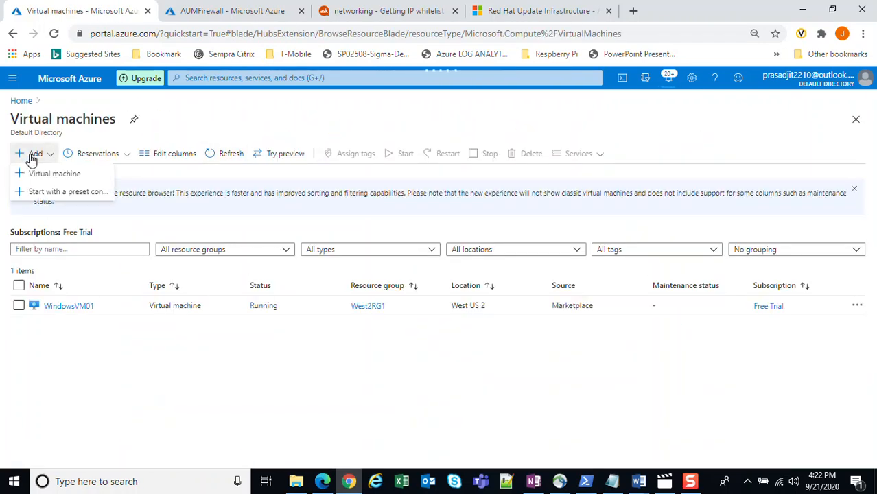
{"action": "left_click", "coordinate": [41, 177]}
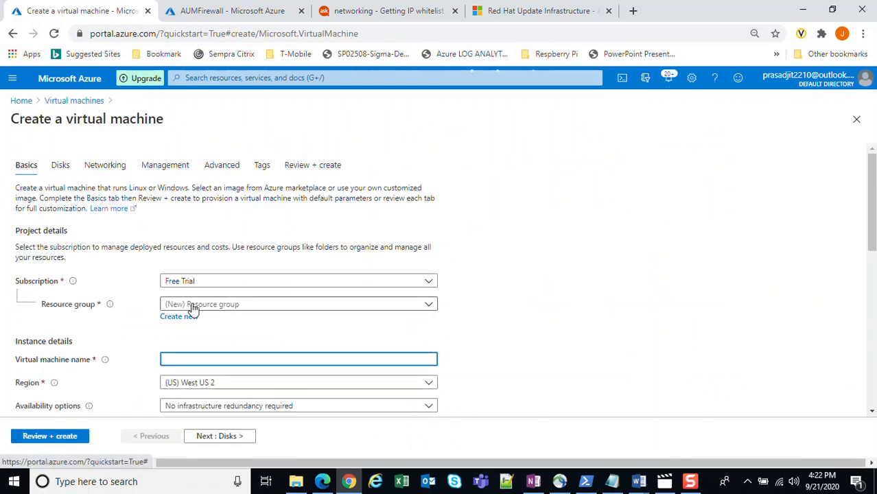
Step: Choose the West2RG1 resource group and name the virtual machine UbuntuVM03
{"action": "left_click", "coordinate": [164, 306]}
{"action": "left_click", "coordinate": [191, 380]}
{"action": "left_click", "coordinate": [189, 358]}
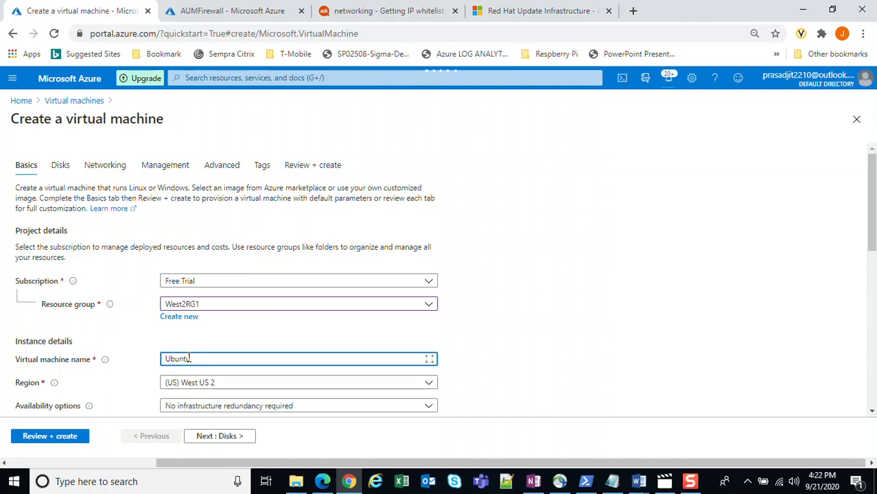
{"action": "type", "text": "UbuntuVM03"}
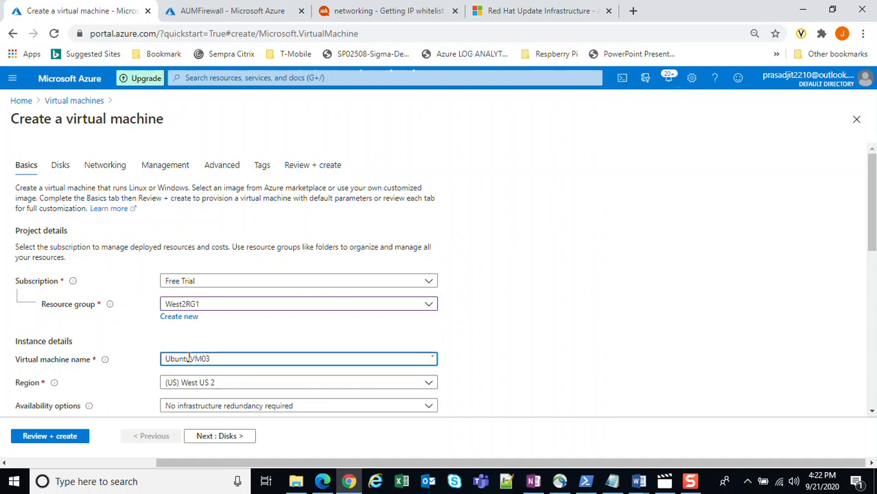
Step: Set the VM size to DS1_v2 from the full list of available sizes
{"action": "scroll", "coordinate": [371, 364], "scroll_direction": "down", "scroll_amount": 2}
{"action": "left_click", "coordinate": [244, 361]}
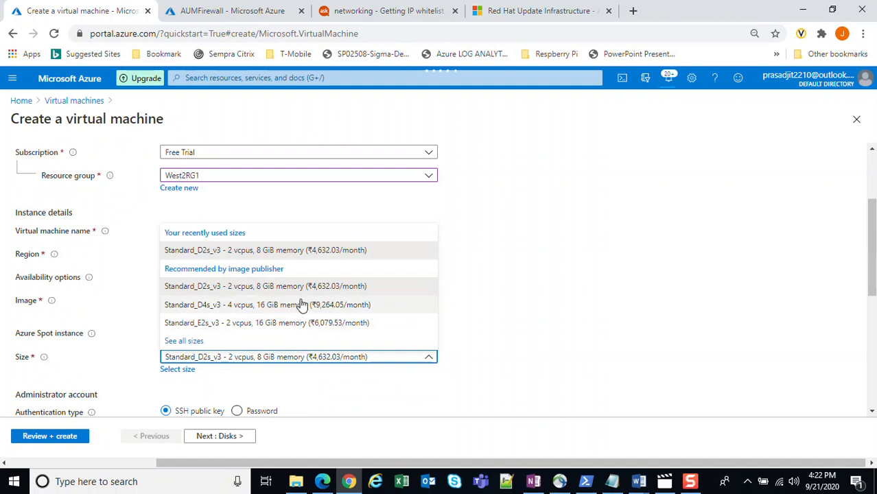
{"action": "left_click", "coordinate": [178, 369]}
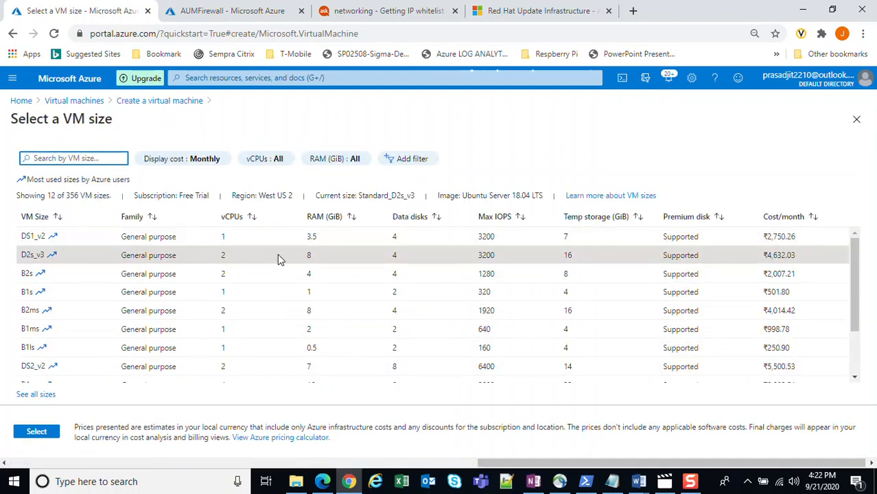
{"action": "left_click", "coordinate": [441, 237]}
{"action": "left_click", "coordinate": [37, 432]}
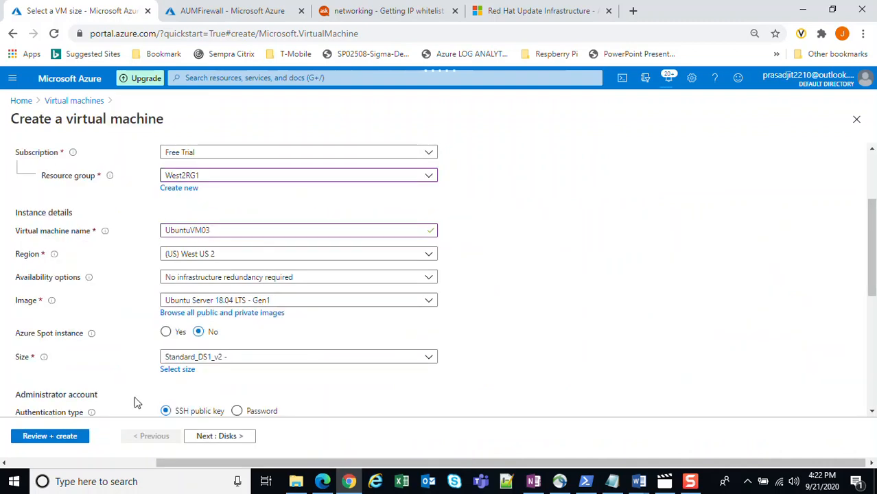
Step: Switch the administrator authentication to password, set the username to azureuser, and enter and confirm the password
{"action": "scroll", "coordinate": [407, 363], "scroll_direction": "down", "scroll_amount": 3}
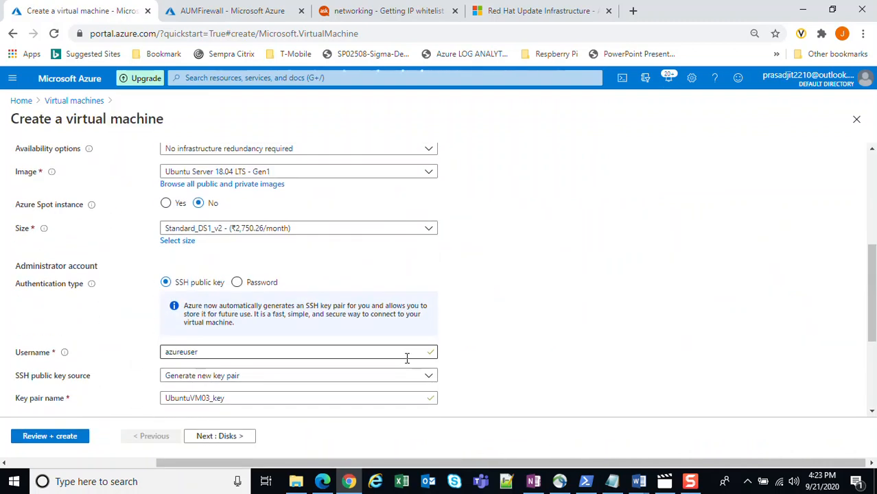
{"action": "scroll", "coordinate": [274, 357], "scroll_direction": "down", "scroll_amount": 1}
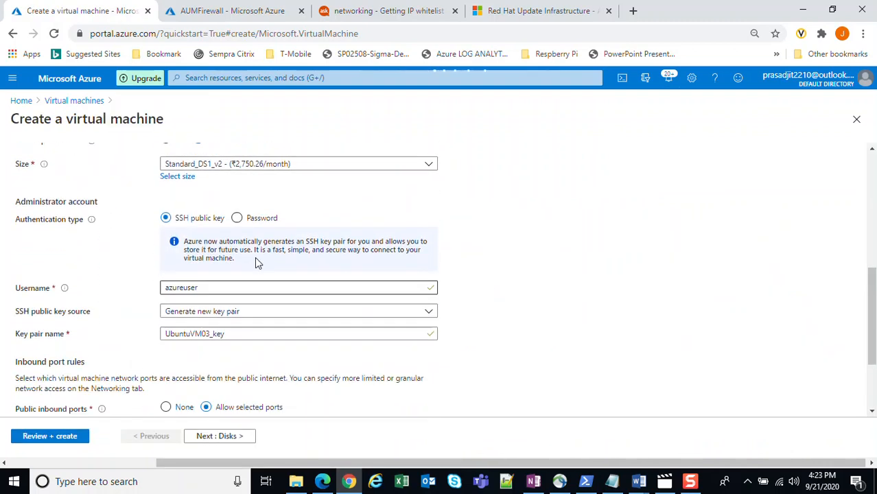
{"action": "left_click", "coordinate": [237, 218]}
{"action": "left_click", "coordinate": [207, 243]}
{"action": "type", "text": "azureuse"}
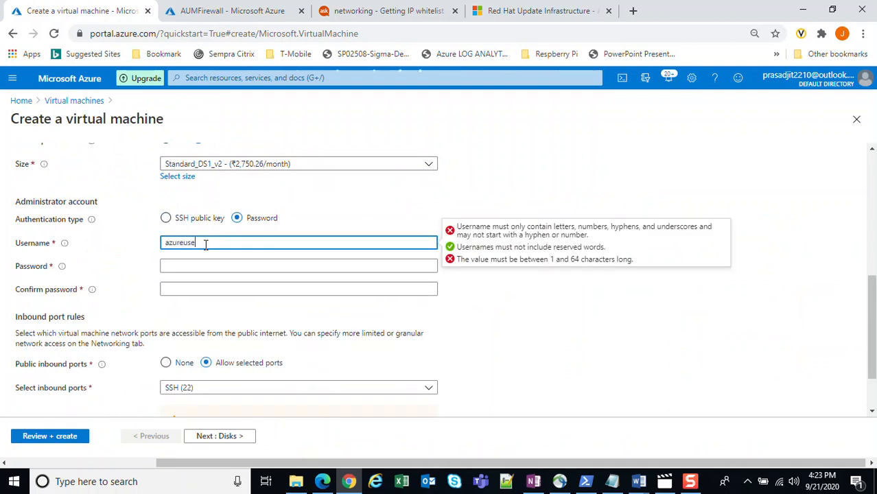
{"action": "key", "text": "Tab"}
{"action": "type", "text": "••••••••••"}
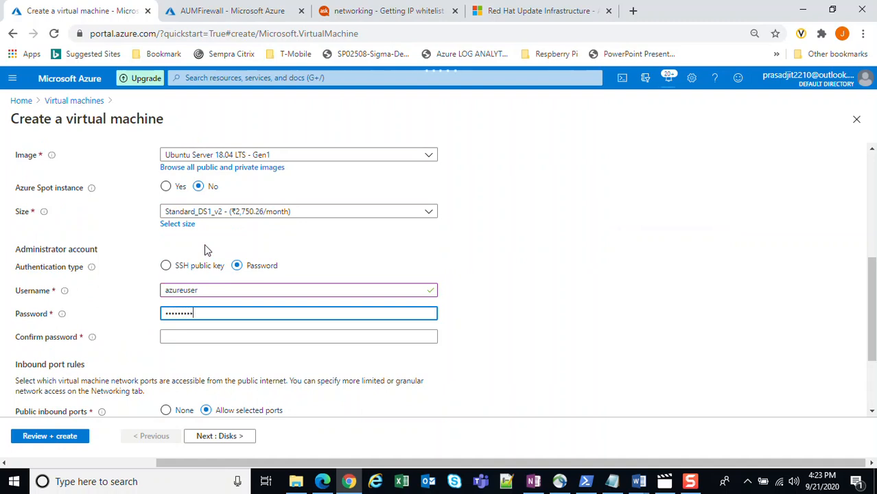
{"action": "type", "text": "•••"}
{"action": "key", "text": "Tab"}
{"action": "type", "text": "••••••••"}
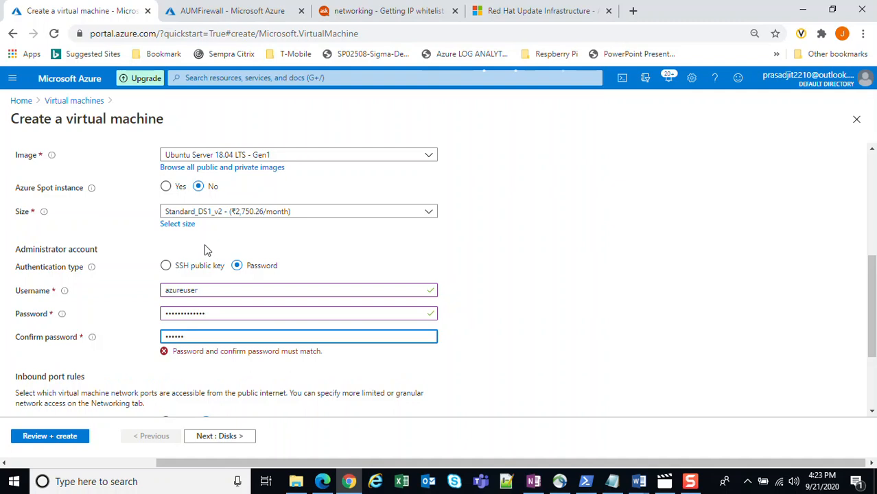
{"action": "type", "text": "•••••"}
Step: Keep the default disk settings and attach AumNSG as the advanced NIC network security group for UbuntuVM03
{"action": "scroll", "coordinate": [200, 254], "scroll_direction": "down", "scroll_amount": 2}
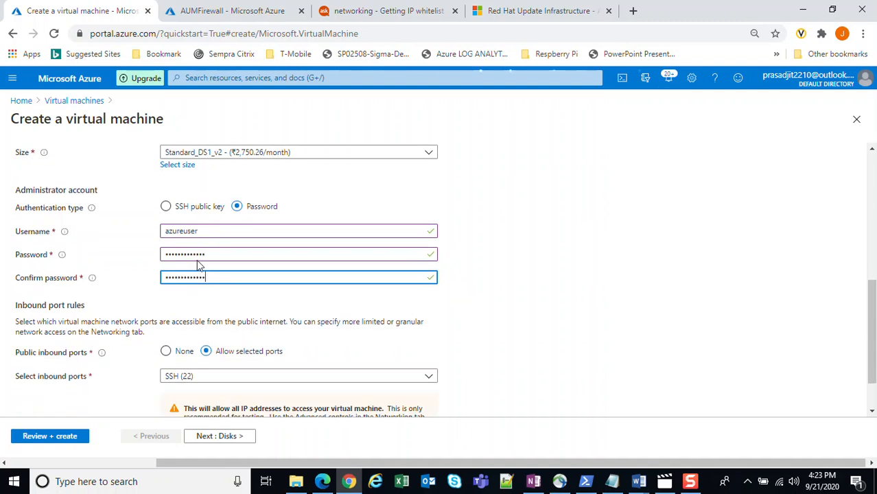
{"action": "left_click", "coordinate": [228, 440]}
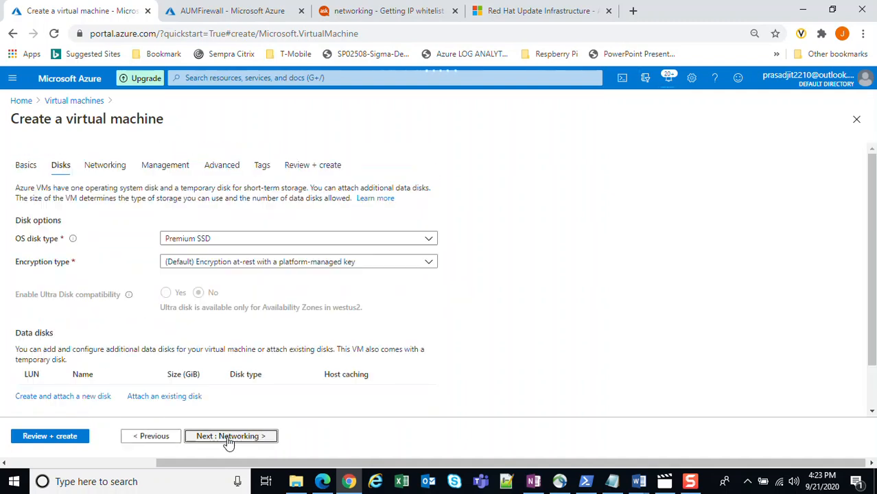
{"action": "left_click", "coordinate": [105, 172]}
{"action": "scroll", "coordinate": [323, 329], "scroll_direction": "down", "scroll_amount": 3}
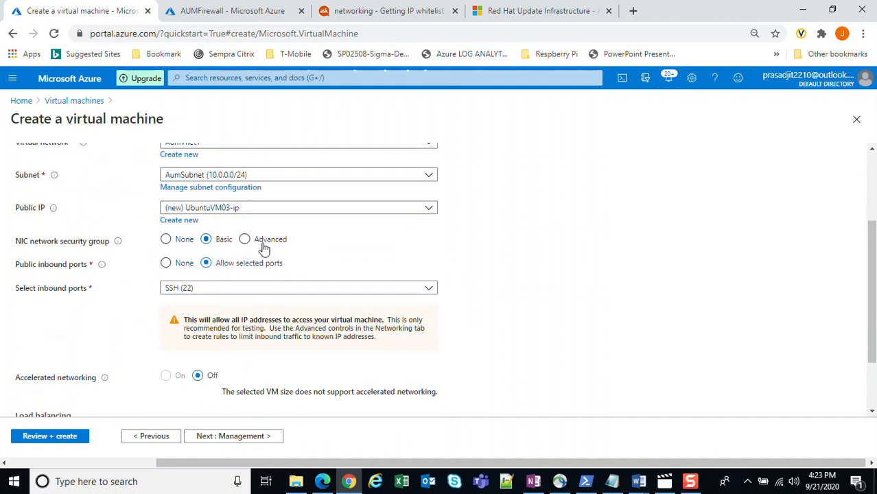
{"action": "left_click", "coordinate": [261, 242]}
{"action": "left_click", "coordinate": [221, 266]}
{"action": "left_click", "coordinate": [188, 304]}
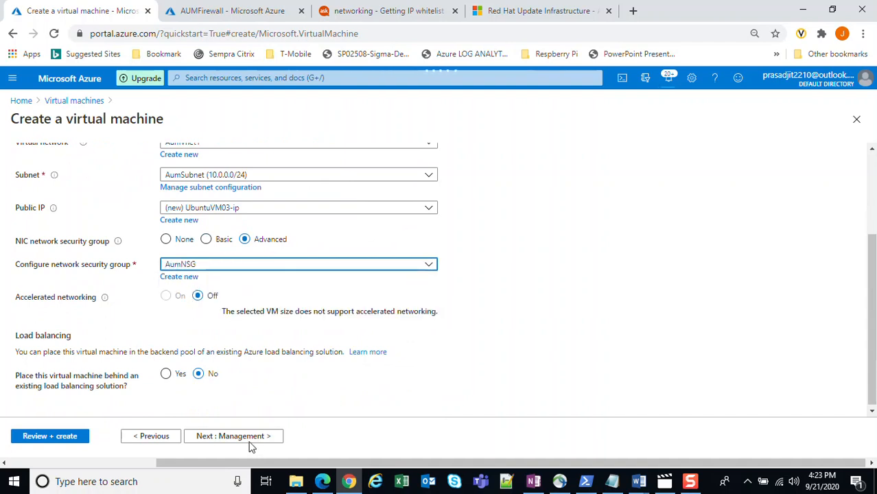
Step: Disable boot diagnostics for UbuntuVM03 and run the final review and validation of its configuration
{"action": "scroll", "coordinate": [228, 296], "scroll_direction": "up", "scroll_amount": 5}
{"action": "left_click", "coordinate": [164, 169]}
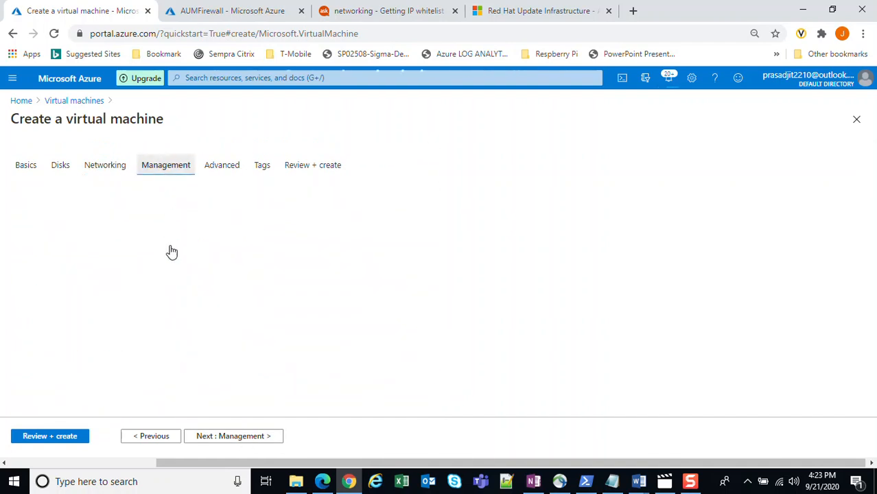
{"action": "left_click", "coordinate": [183, 345]}
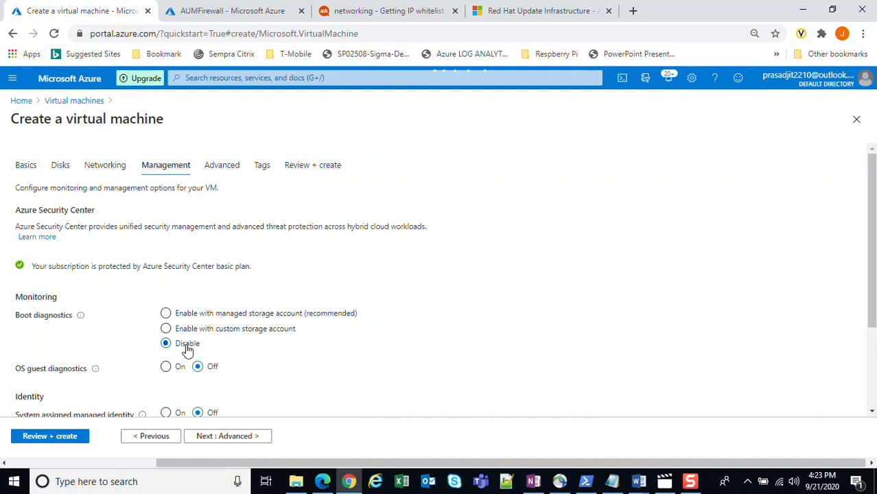
{"action": "left_click", "coordinate": [245, 440]}
{"action": "left_click", "coordinate": [59, 437]}
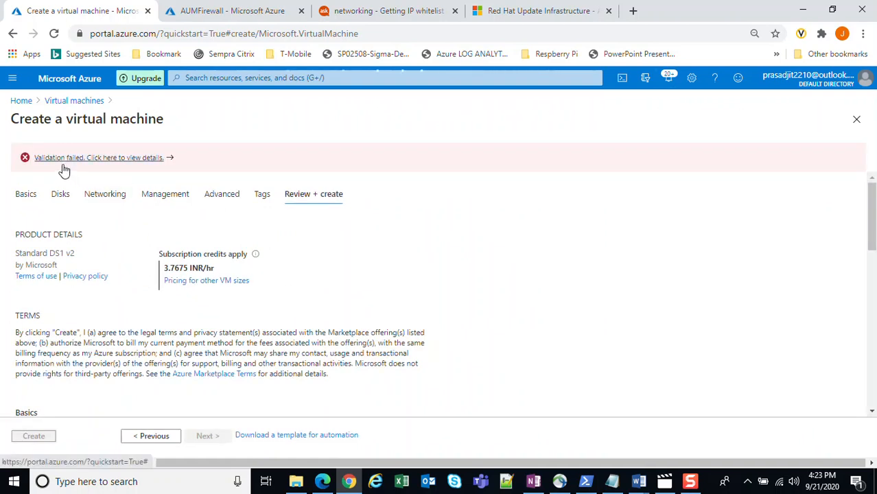
Step: Review the error details of UbuntuVM03's failed validation and dismiss the deployment notification
{"action": "scroll", "coordinate": [170, 247], "scroll_direction": "down", "scroll_amount": 2}
{"action": "scroll", "coordinate": [170, 247], "scroll_direction": "up", "scroll_amount": 2}
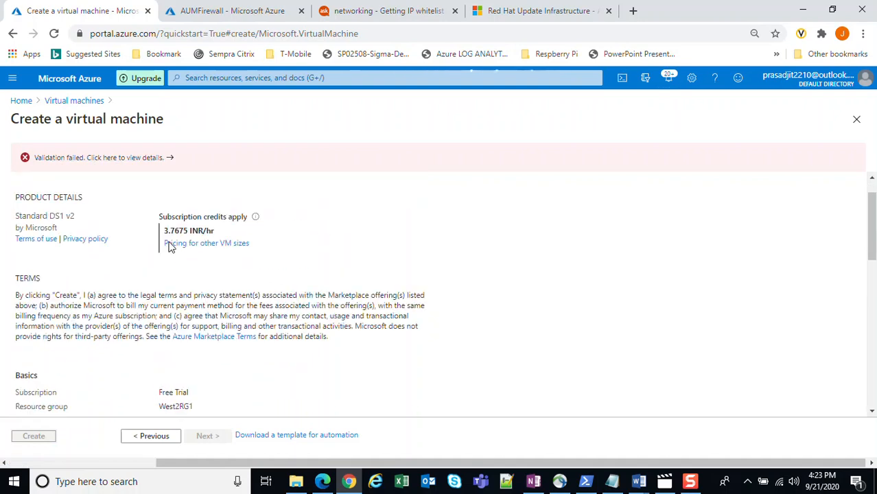
{"action": "left_click", "coordinate": [91, 159]}
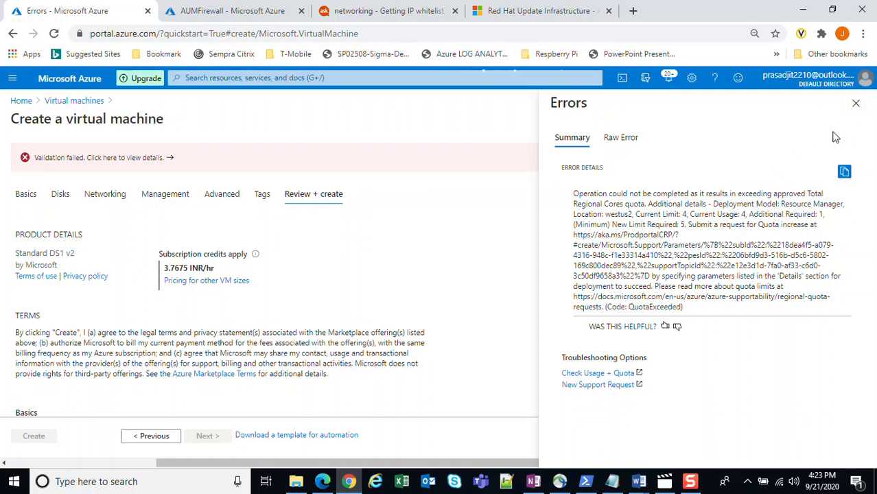
{"action": "left_click", "coordinate": [856, 104]}
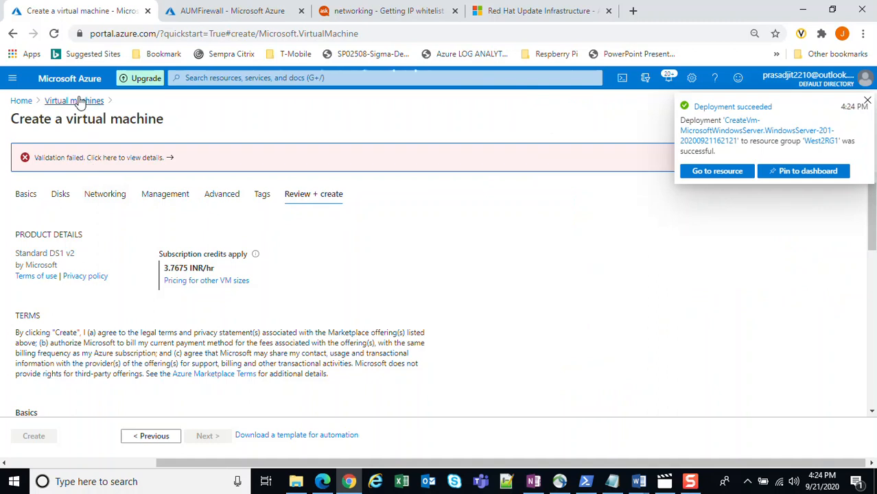
{"action": "left_click", "coordinate": [866, 101]}
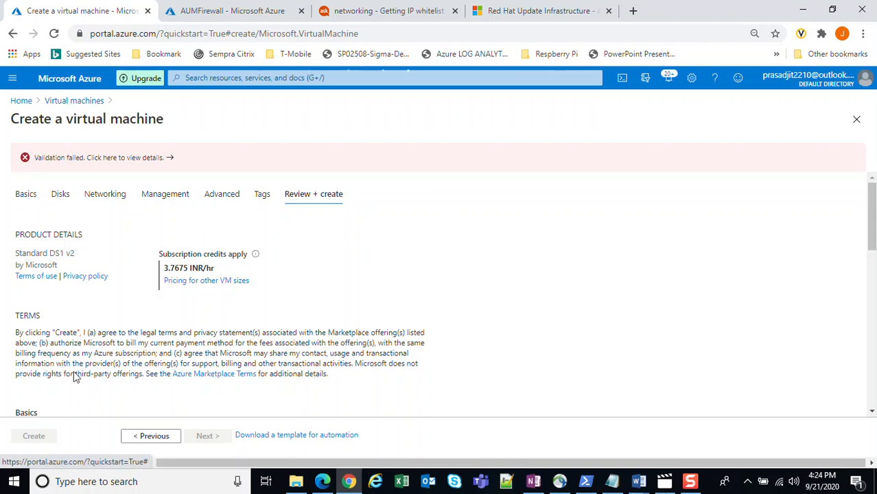
Step: Try to validate the UbuntuVM03 configuration with the size changed to Standard_D2s_v3
{"action": "left_click", "coordinate": [156, 440]}
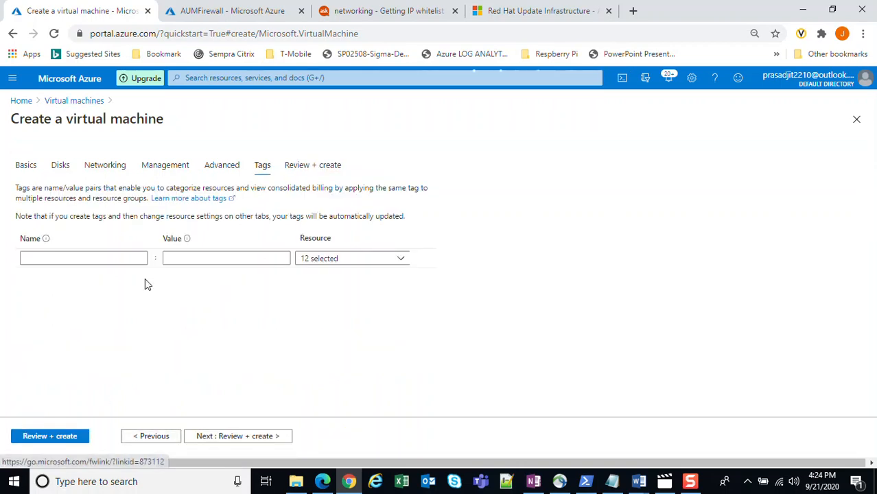
{"action": "scroll", "coordinate": [389, 364], "scroll_direction": "down", "scroll_amount": 3}
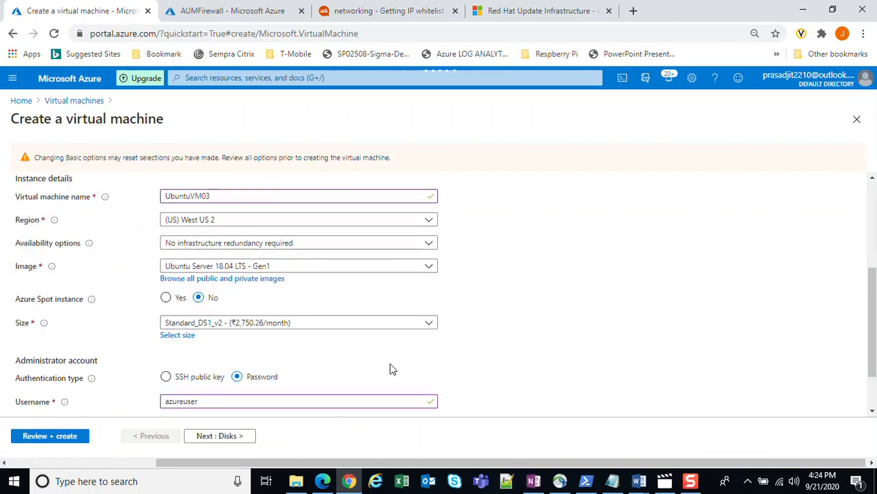
{"action": "left_click", "coordinate": [261, 324]}
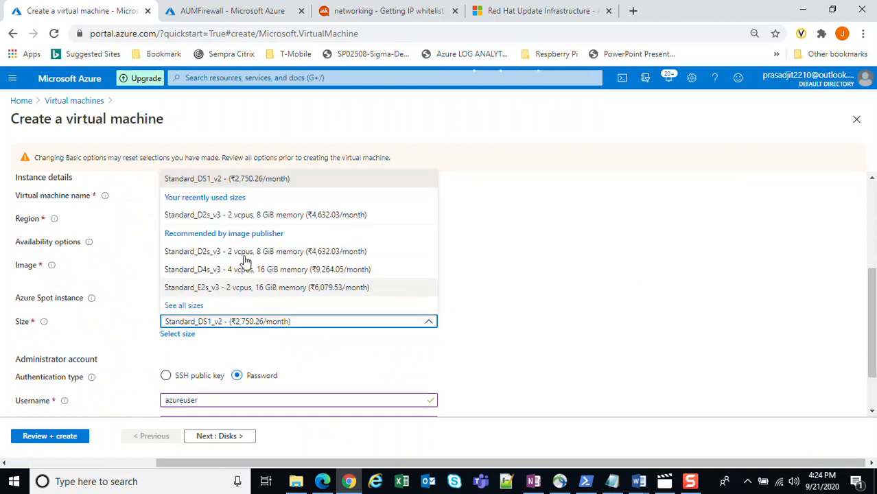
{"action": "left_click", "coordinate": [254, 219]}
{"action": "scroll", "coordinate": [286, 381], "scroll_direction": "down", "scroll_amount": 1}
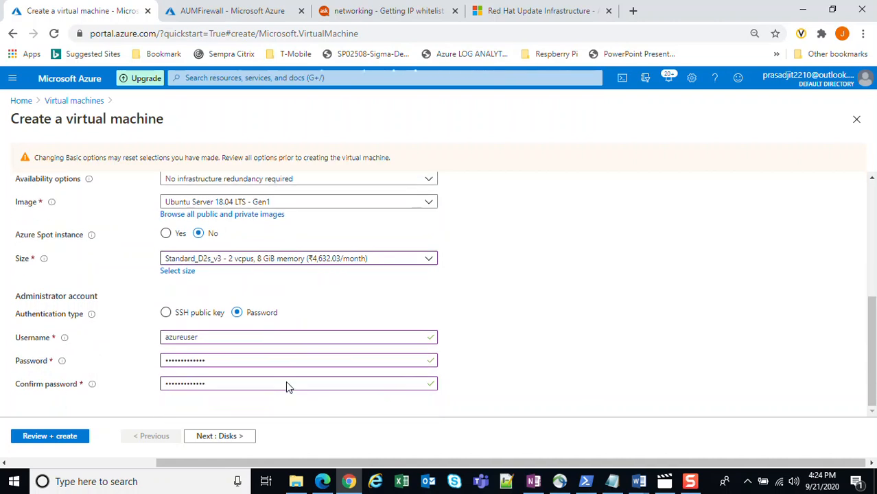
{"action": "left_click", "coordinate": [36, 439]}
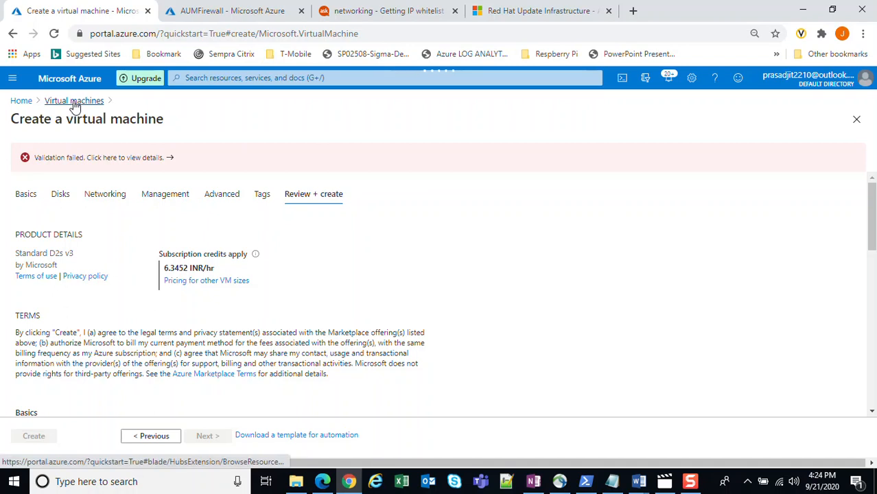
Step: Return to the list of virtual machines and refresh it
{"action": "left_click", "coordinate": [74, 102]}
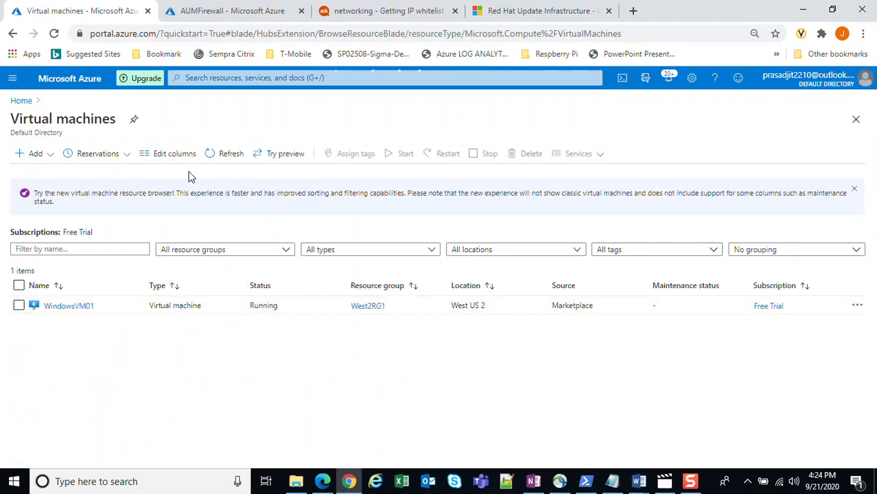
{"action": "left_click", "coordinate": [237, 158]}
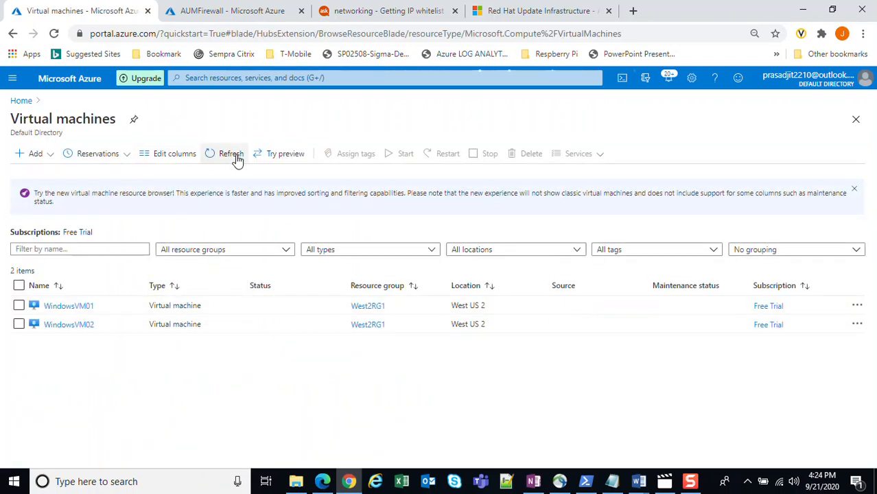
{"action": "left_click", "coordinate": [24, 158]}
{"action": "left_click", "coordinate": [60, 177]}
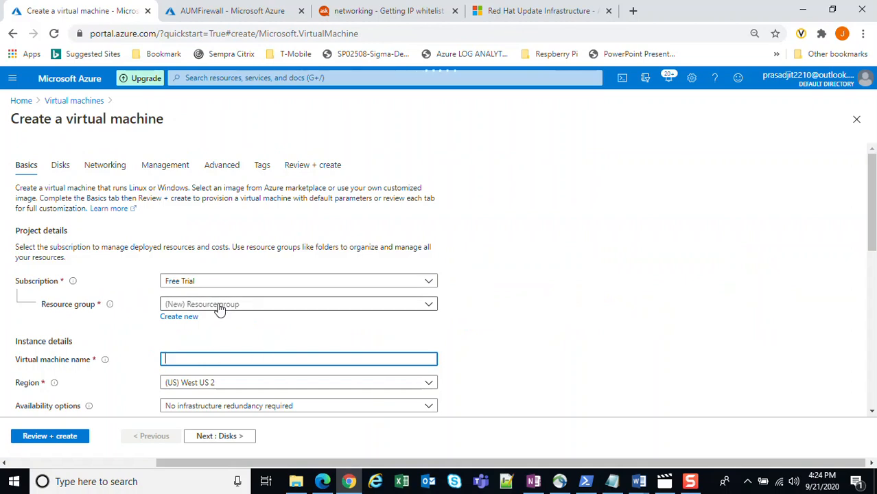
{"action": "left_click", "coordinate": [218, 305]}
{"action": "left_click", "coordinate": [252, 262]}
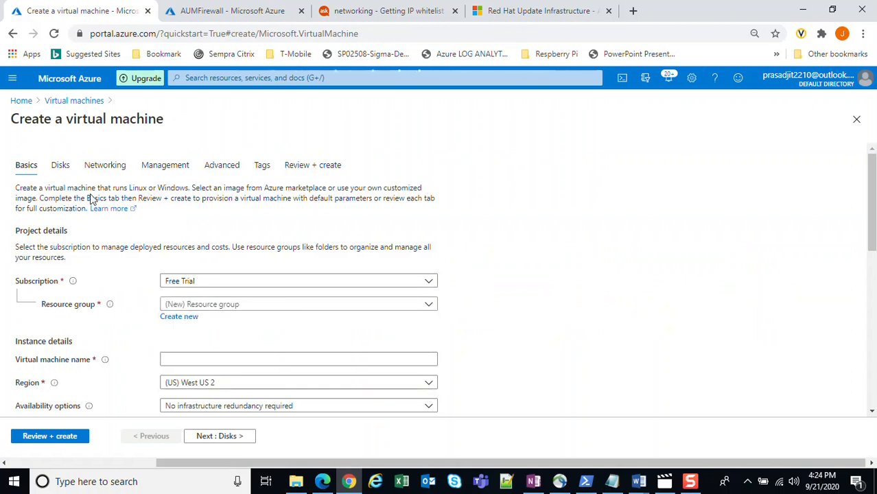
{"action": "left_click", "coordinate": [21, 100]}
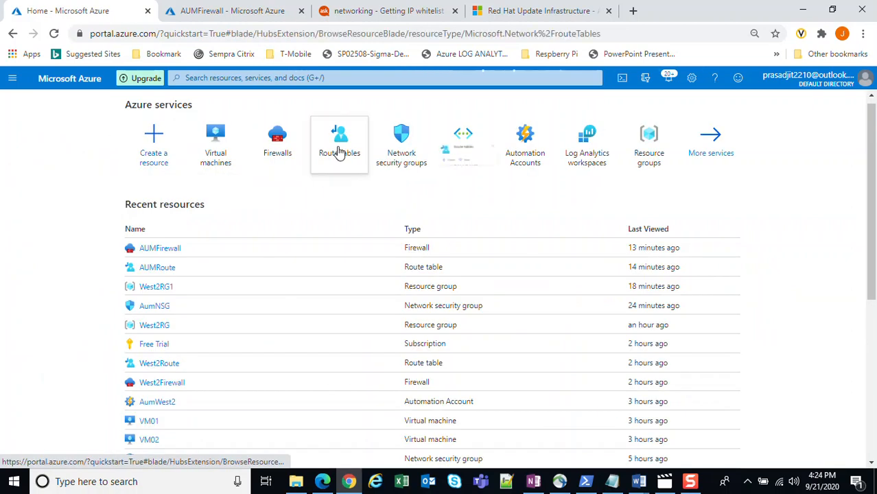
{"action": "left_click", "coordinate": [339, 151]}
{"action": "left_click", "coordinate": [19, 101]}
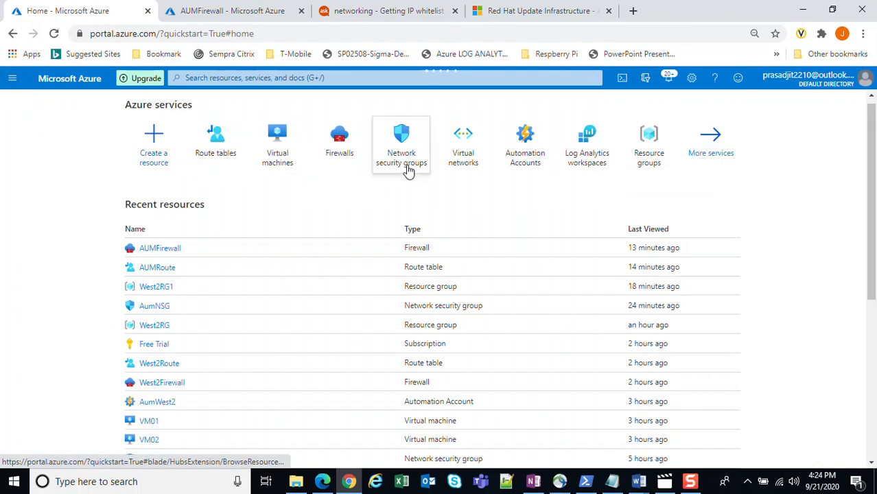
{"action": "left_click", "coordinate": [657, 156]}
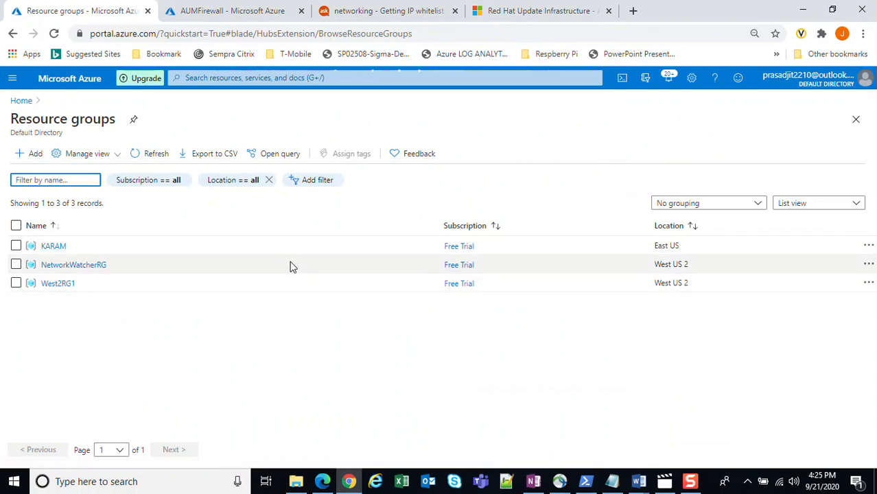
Step: Stop the WindowsVM01 virtual machine from the virtual machines list and confirm the operation
{"action": "left_click", "coordinate": [21, 101]}
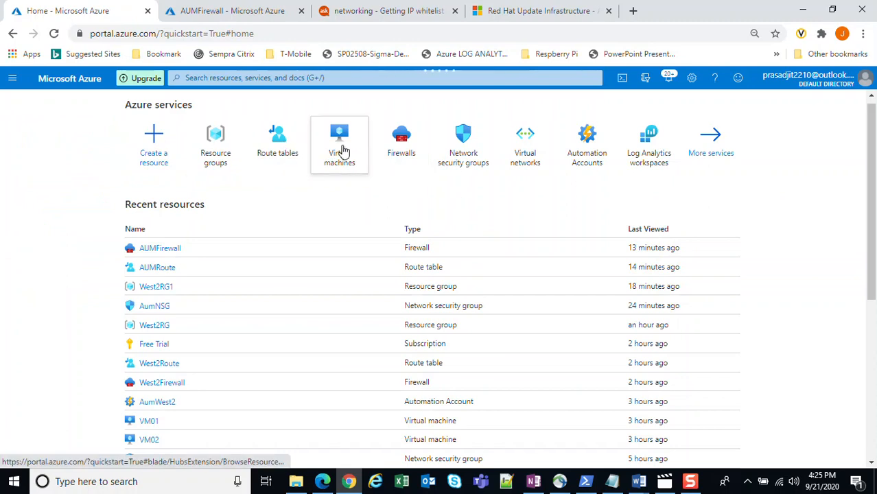
{"action": "left_click", "coordinate": [343, 151]}
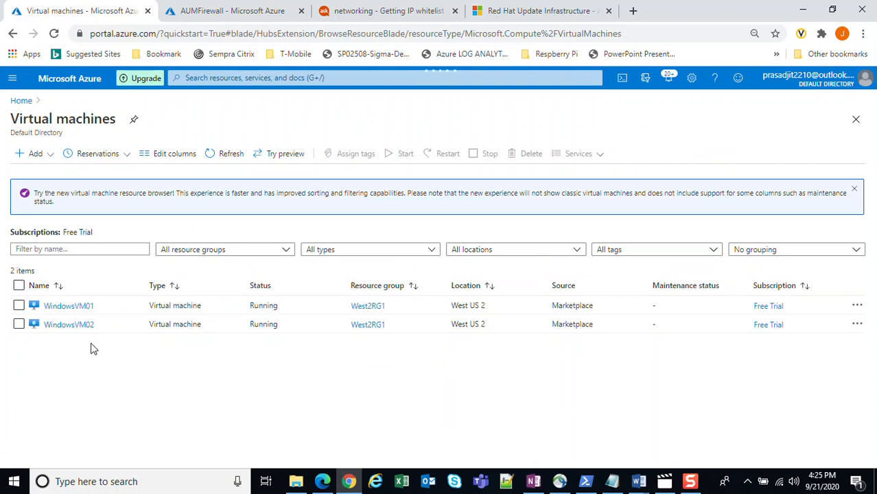
{"action": "left_click", "coordinate": [18, 324]}
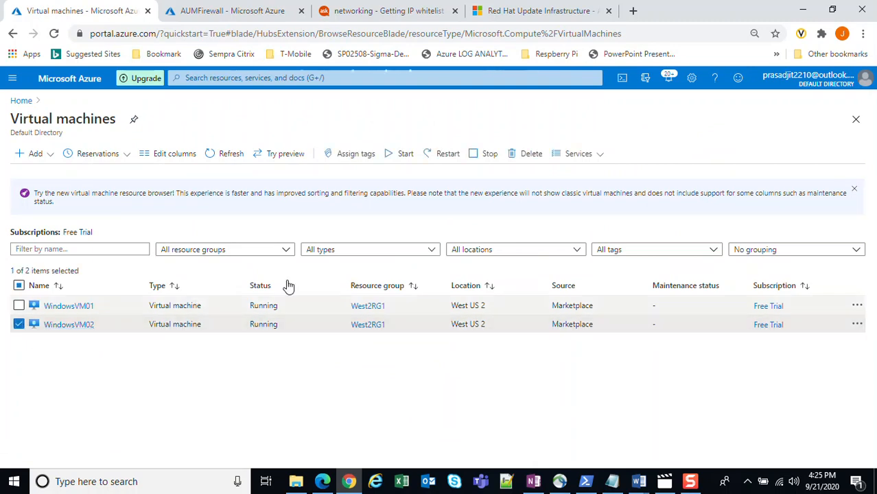
{"action": "left_click", "coordinate": [19, 324]}
{"action": "left_click", "coordinate": [20, 306]}
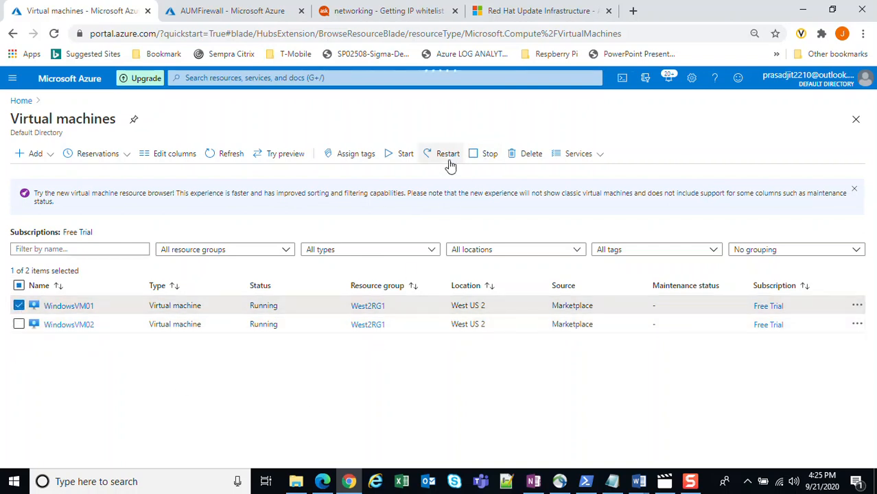
{"action": "left_click", "coordinate": [490, 153]}
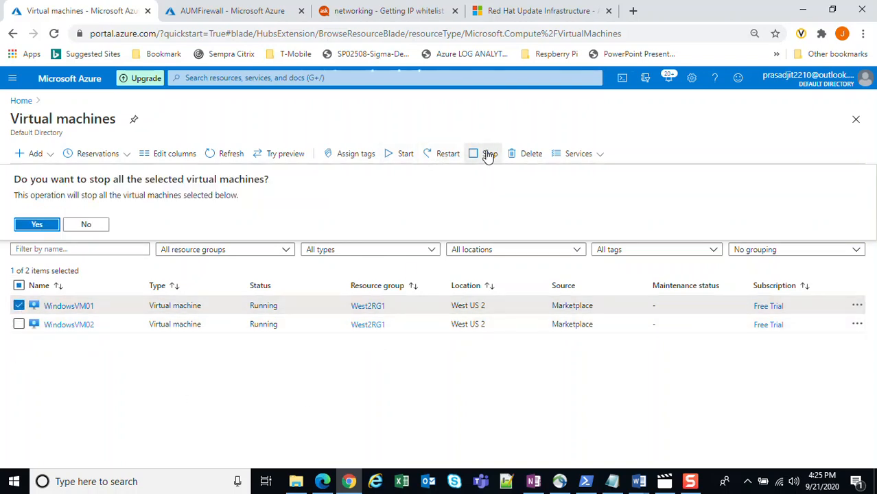
{"action": "left_click", "coordinate": [31, 227]}
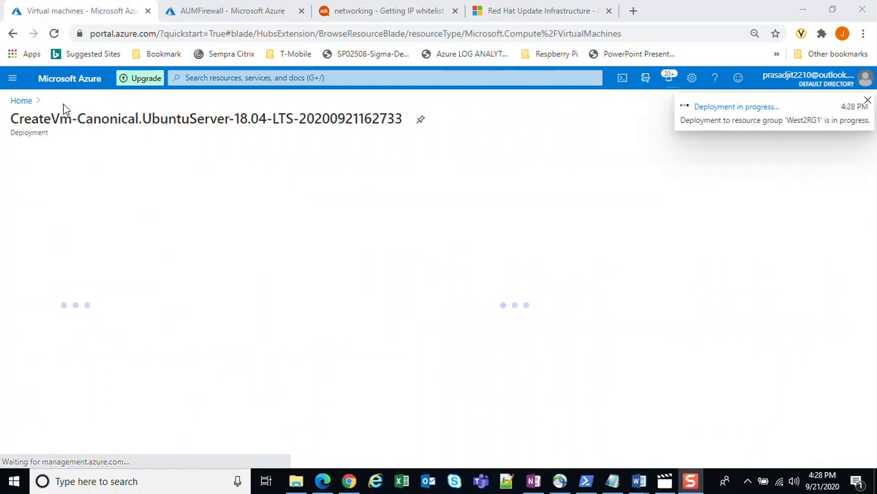
Step: Leave the Ubuntu deployment page and open WindowsVM02's overview from the virtual machines list
{"action": "left_click", "coordinate": [21, 101]}
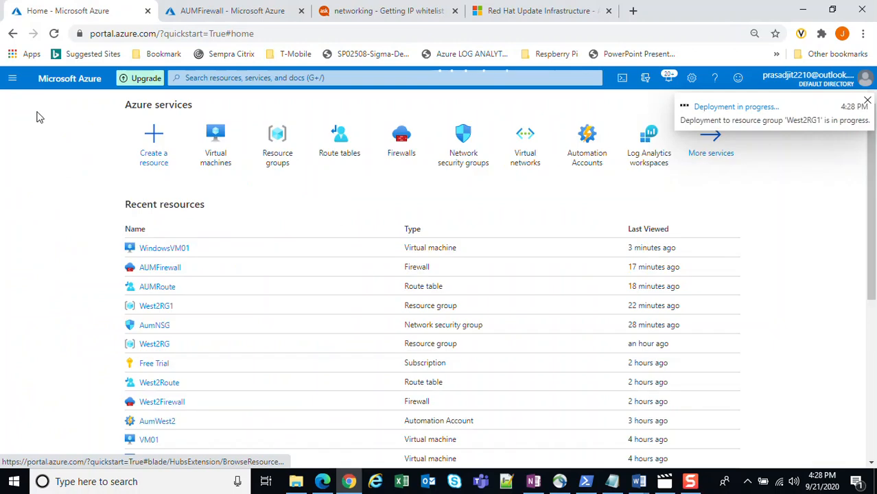
{"action": "left_click", "coordinate": [216, 146]}
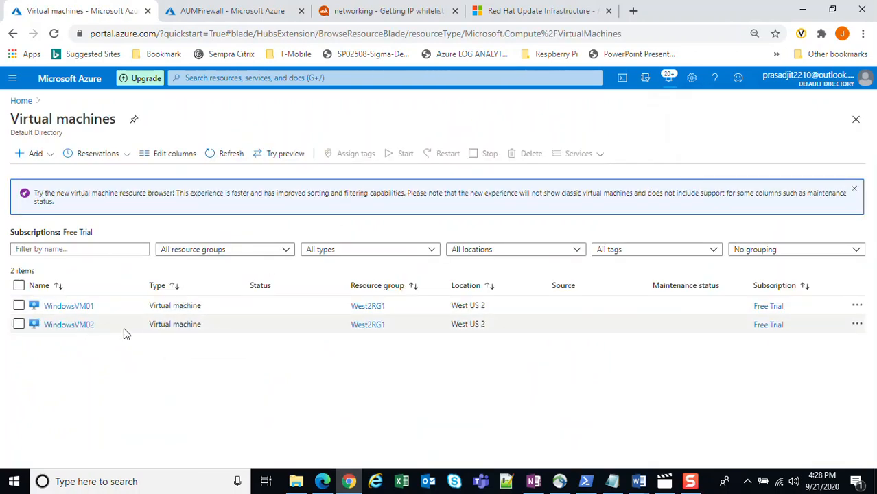
{"action": "left_click", "coordinate": [62, 325]}
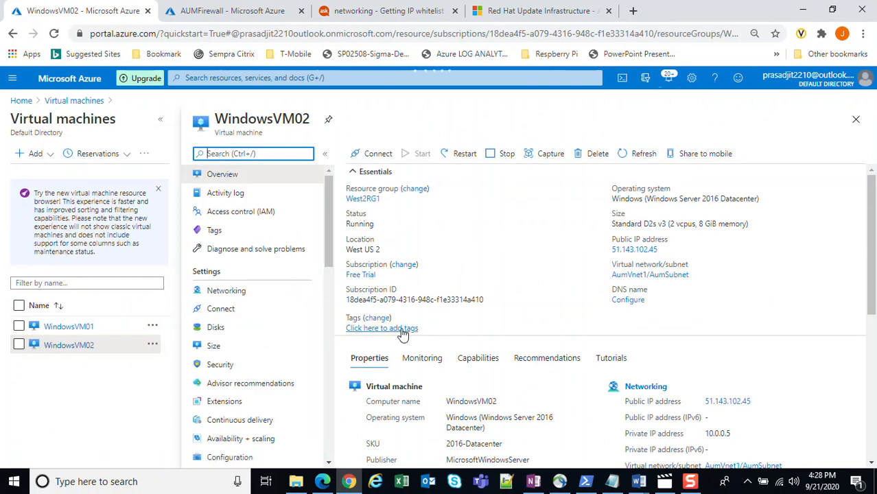
Step: Add a tag named Type with the value Prod to WindowsVM02 and save it
{"action": "left_click", "coordinate": [379, 329]}
{"action": "left_click", "coordinate": [442, 208]}
{"action": "type", "text": "ype"}
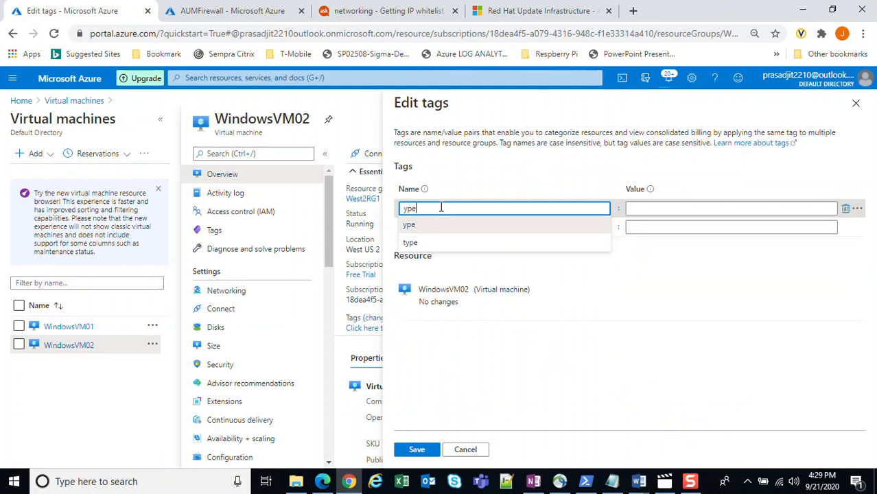
{"action": "key", "text": "Tab"}
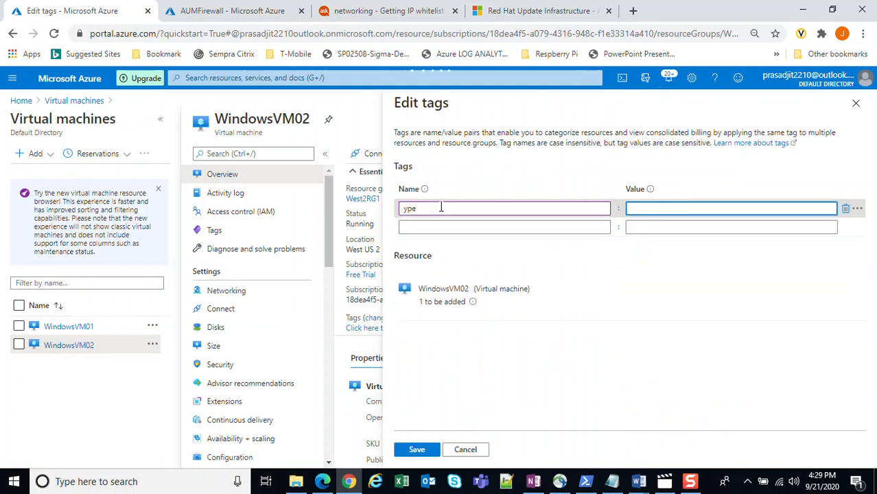
{"action": "left_click", "coordinate": [441, 208]}
{"action": "key", "text": "BackSpace"}
{"action": "key", "text": "BackSpace"}
{"action": "key", "text": "BackSpace"}
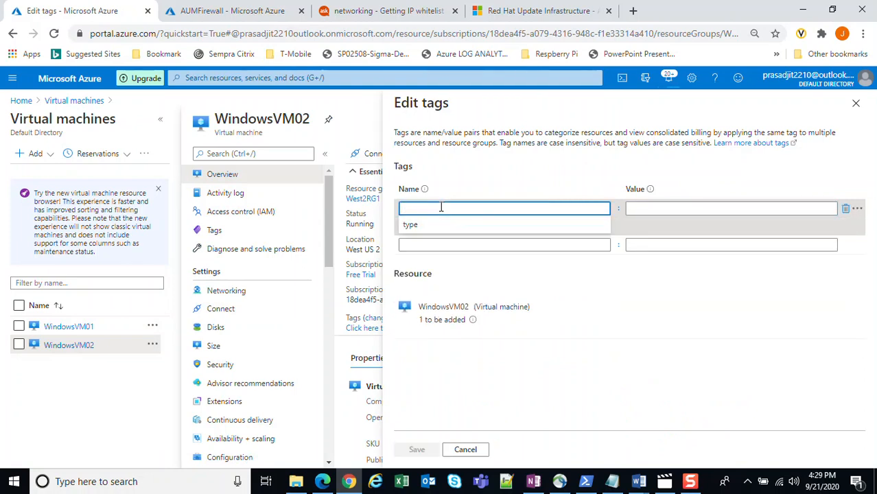
{"action": "type", "text": "Type"}
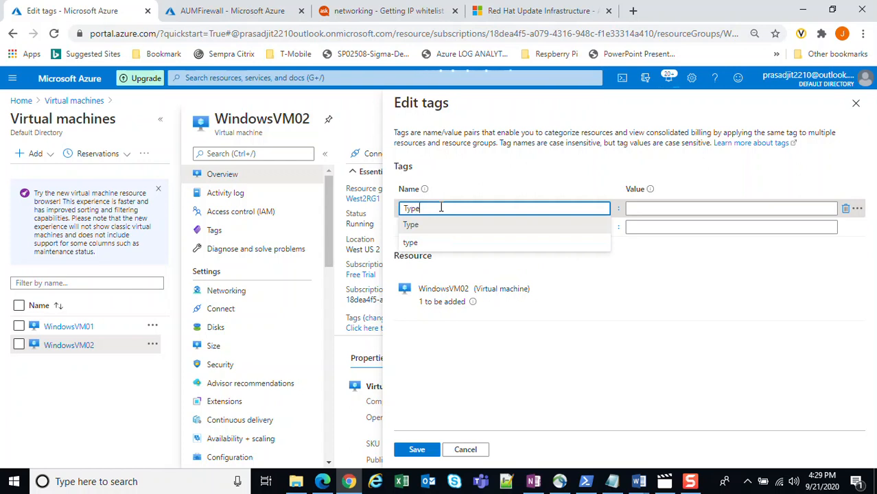
{"action": "key", "text": "Tab"}
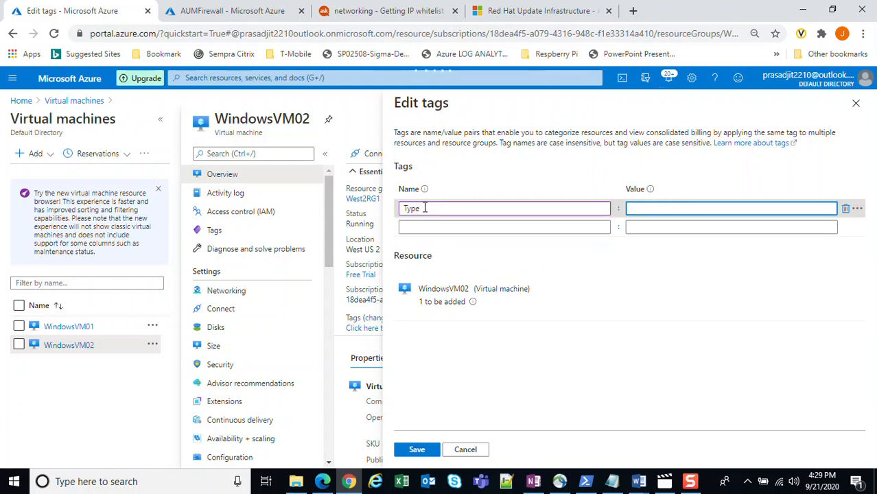
{"action": "type", "text": "Prod"}
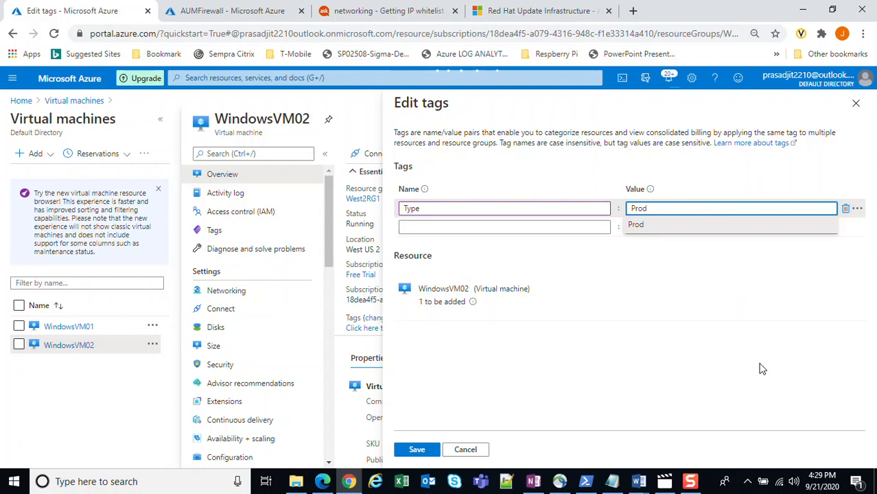
{"action": "left_click", "coordinate": [762, 369]}
{"action": "left_click", "coordinate": [416, 450]}
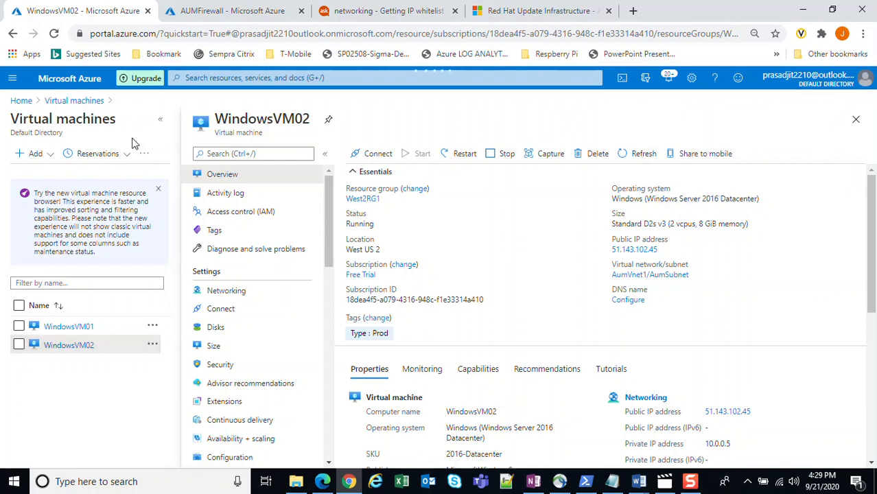
Step: Search for Automation Accounts and open the Update management page of the AumWest2 account
{"action": "left_click", "coordinate": [66, 103]}
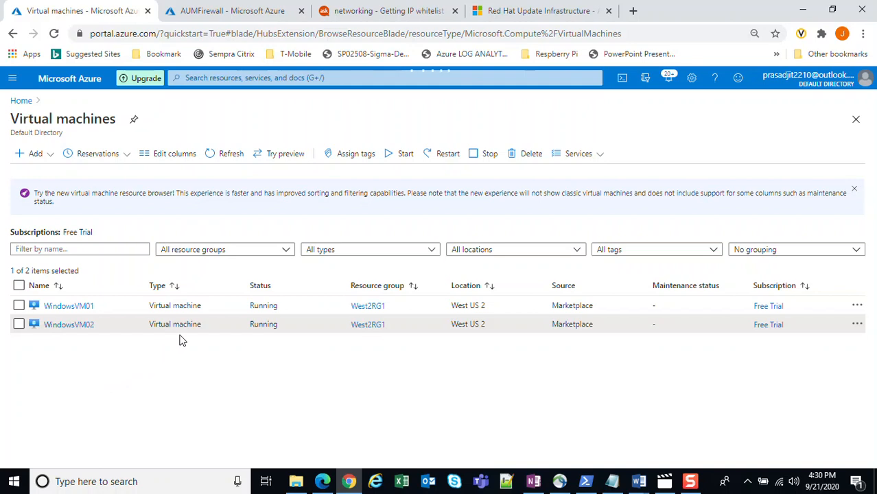
{"action": "left_click", "coordinate": [15, 82]}
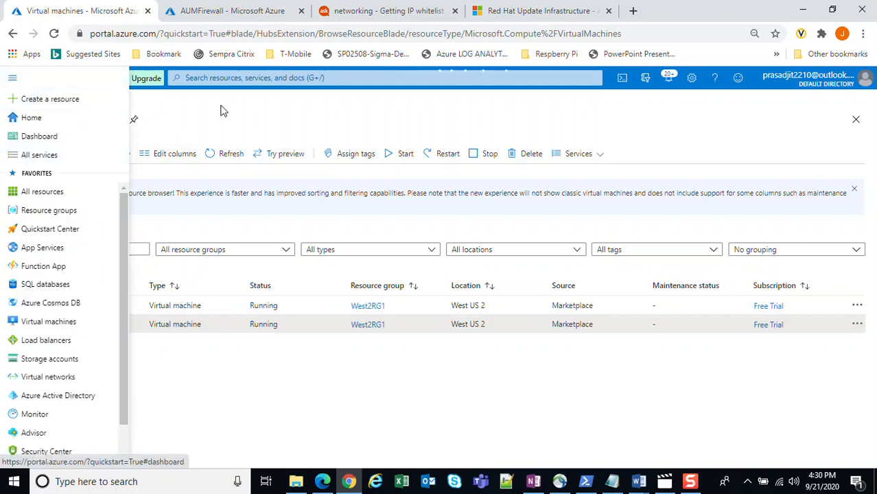
{"action": "left_click", "coordinate": [234, 79]}
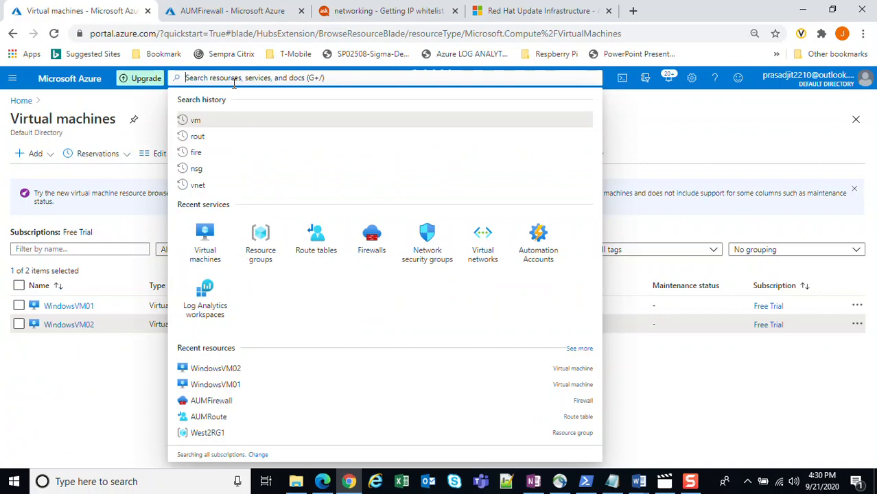
{"action": "type", "text": "autom"}
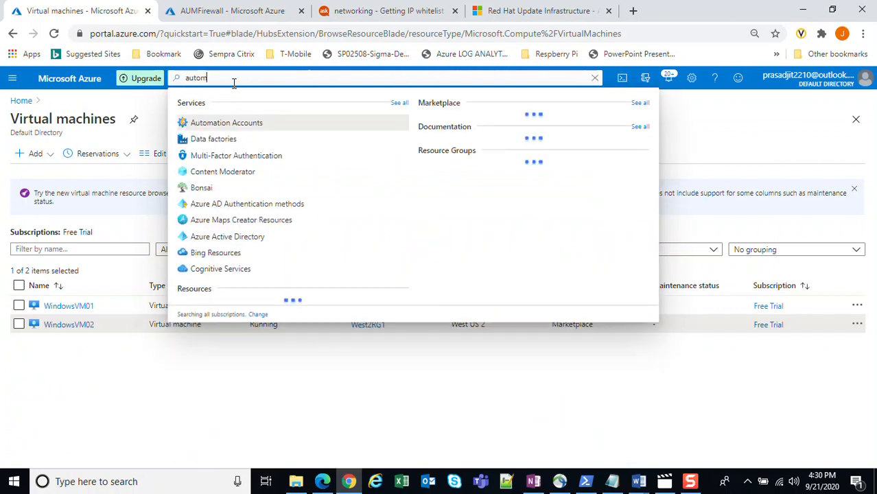
{"action": "left_click", "coordinate": [230, 122]}
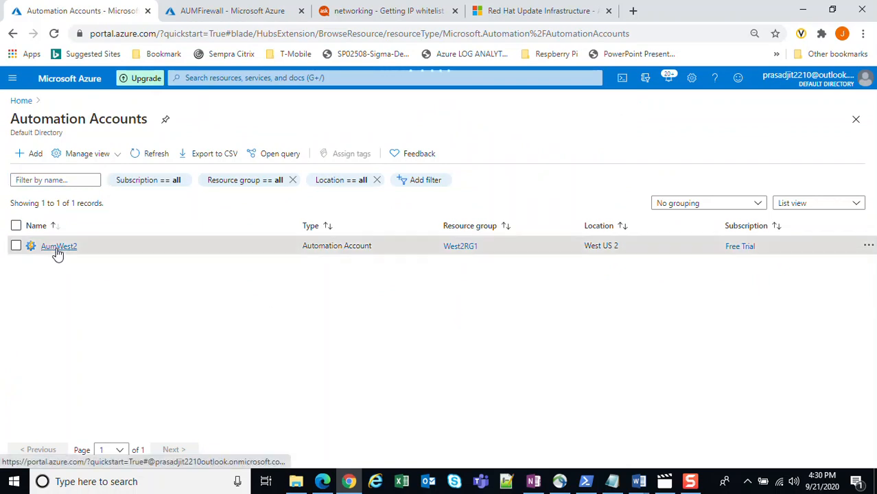
{"action": "left_click", "coordinate": [56, 247]}
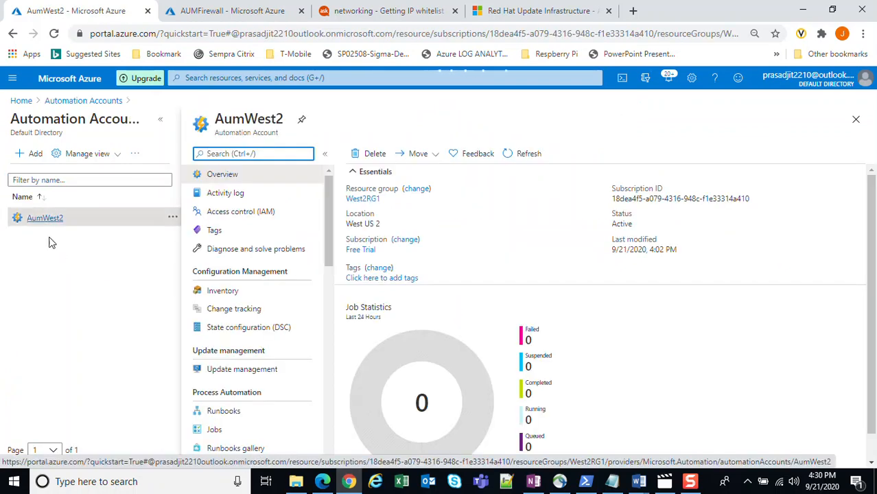
{"action": "left_click", "coordinate": [229, 371]}
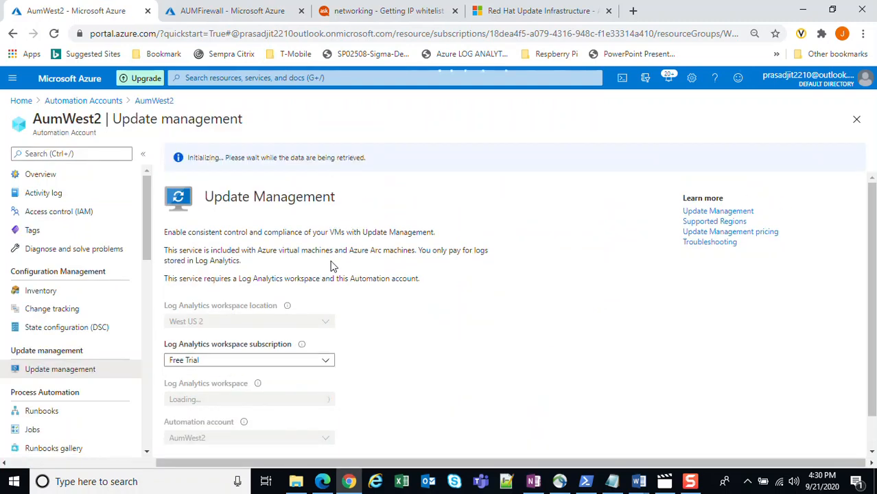
{"action": "scroll", "coordinate": [357, 275], "scroll_direction": "down", "scroll_amount": 1}
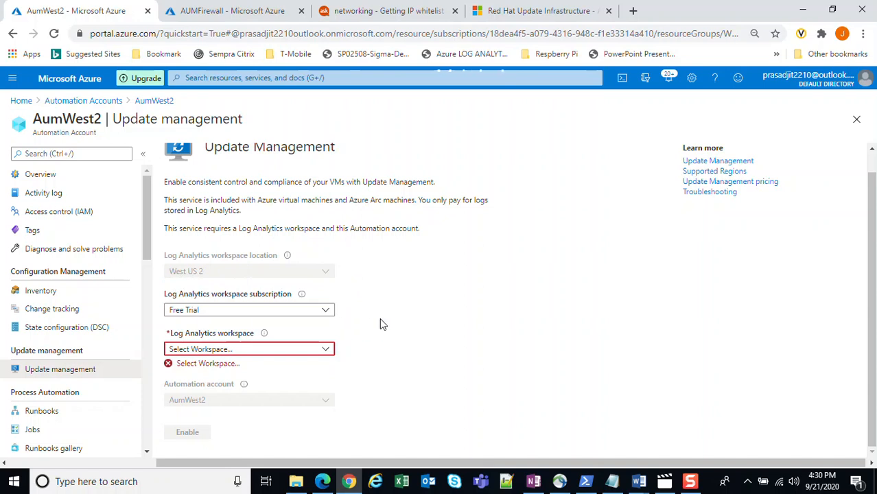
{"action": "left_click", "coordinate": [268, 351]}
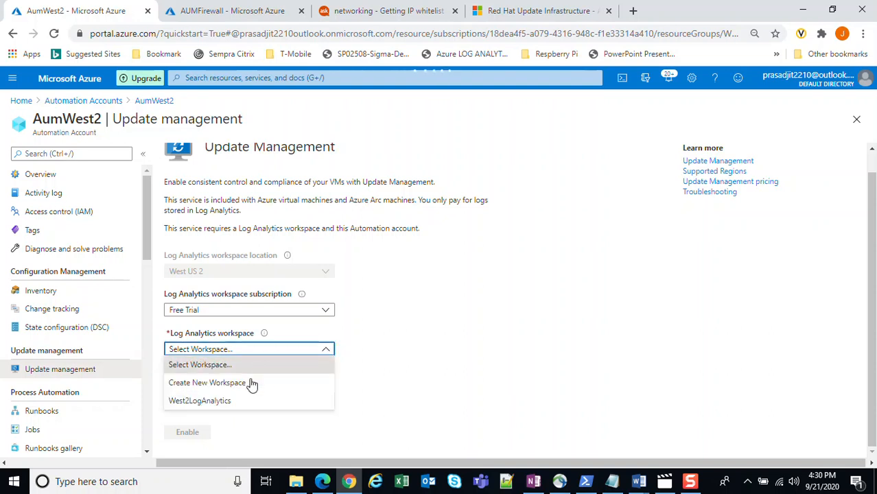
{"action": "left_click", "coordinate": [218, 402]}
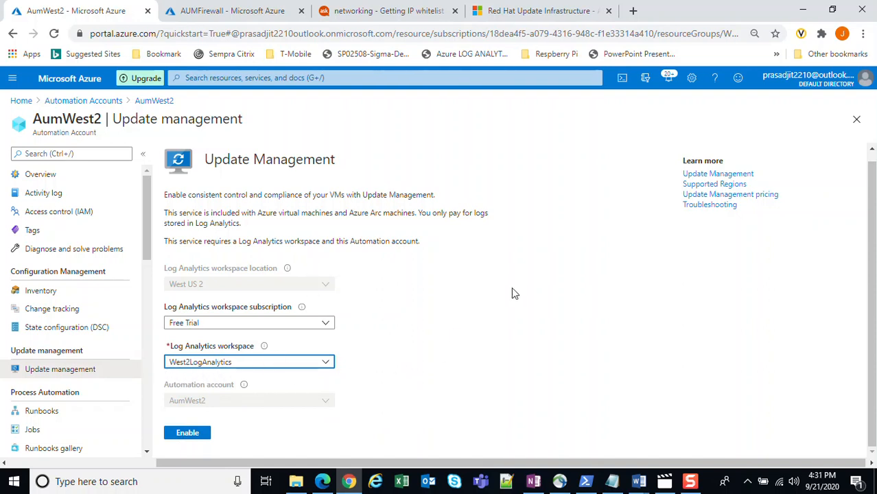
{"action": "left_click", "coordinate": [22, 102]}
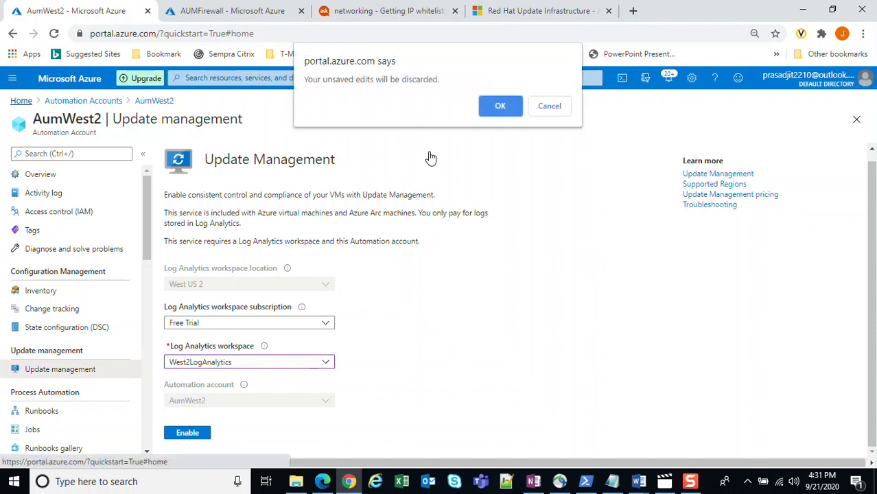
{"action": "left_click", "coordinate": [500, 105]}
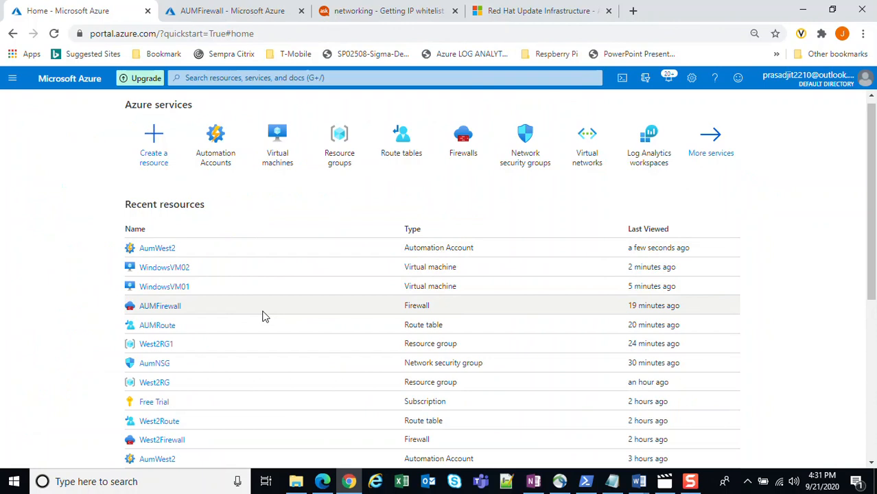
Step: Open WindowsVM01 from the recent resources and go to Update Management through its guest and host updates
{"action": "left_click", "coordinate": [175, 287]}
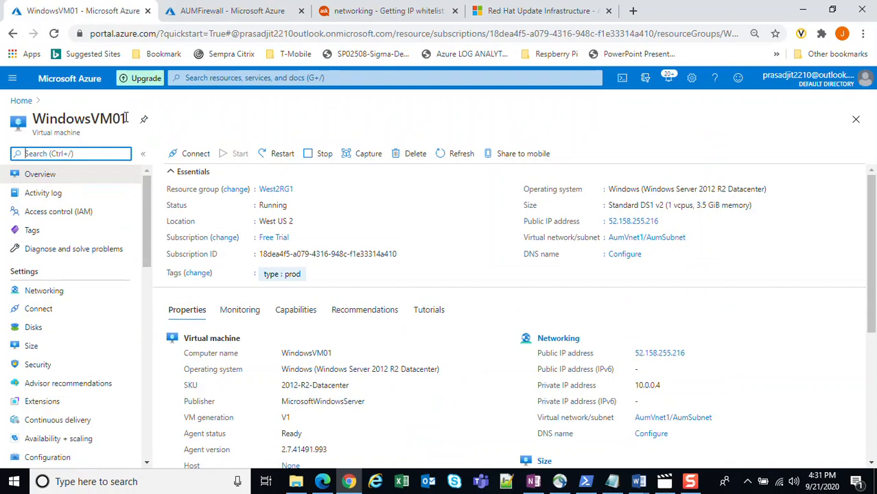
{"action": "left_click_drag", "start_coordinate": [150, 211], "coordinate": [144, 296]}
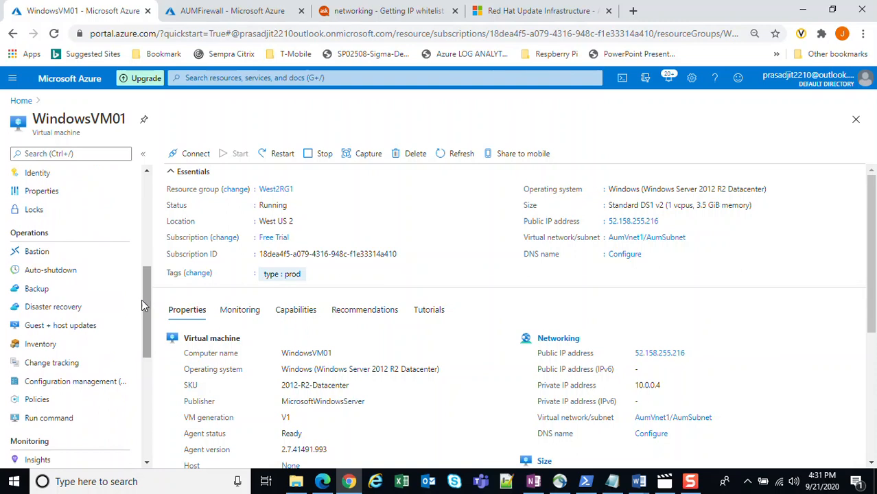
{"action": "left_click", "coordinate": [60, 329]}
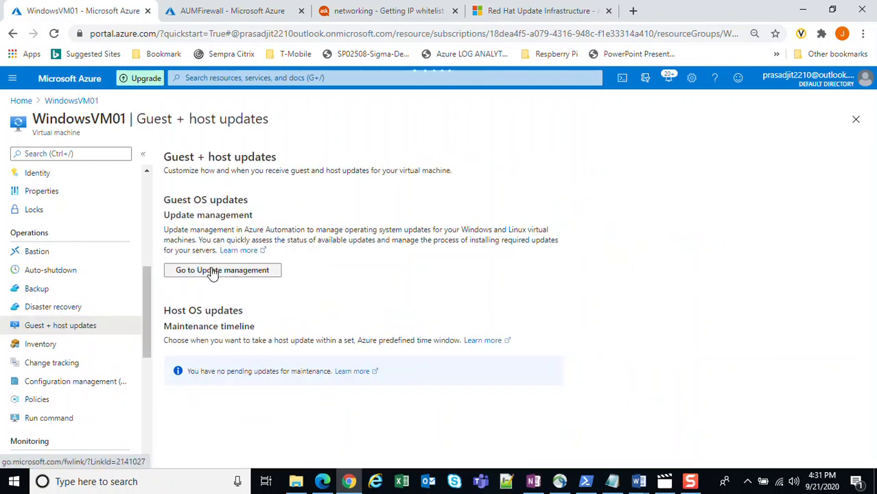
{"action": "left_click", "coordinate": [213, 271]}
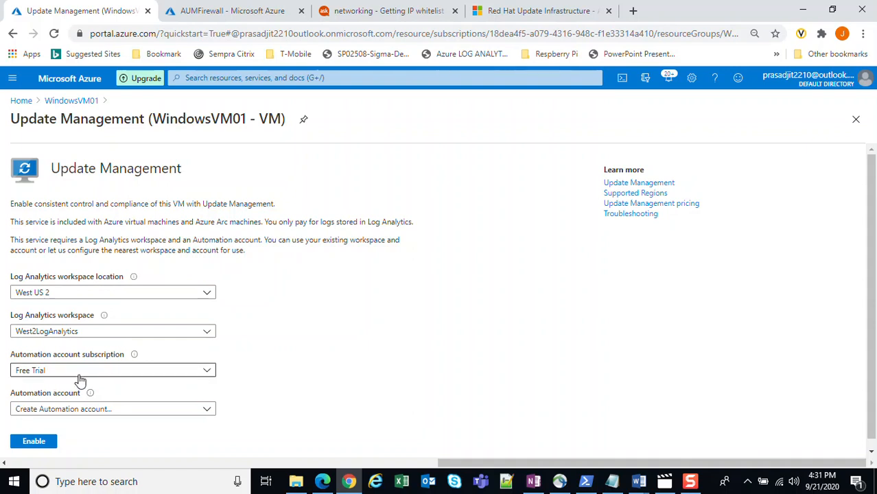
{"action": "left_click", "coordinate": [110, 412]}
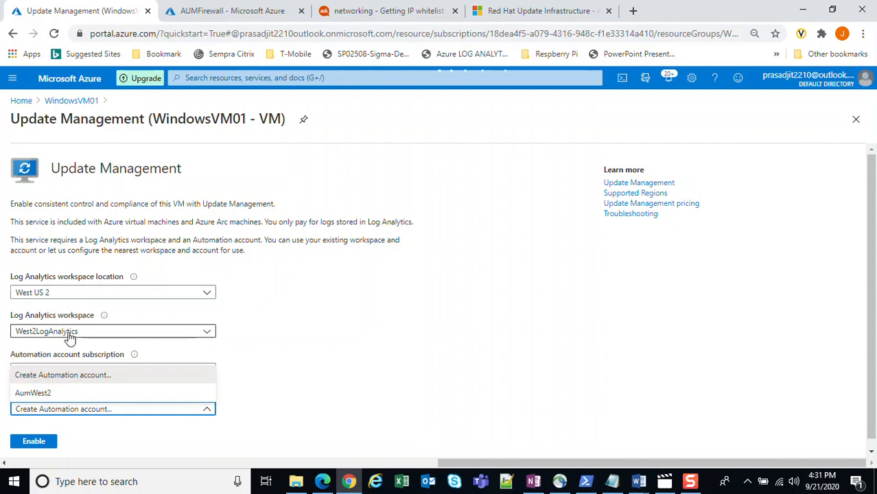
{"action": "left_click", "coordinate": [432, 360]}
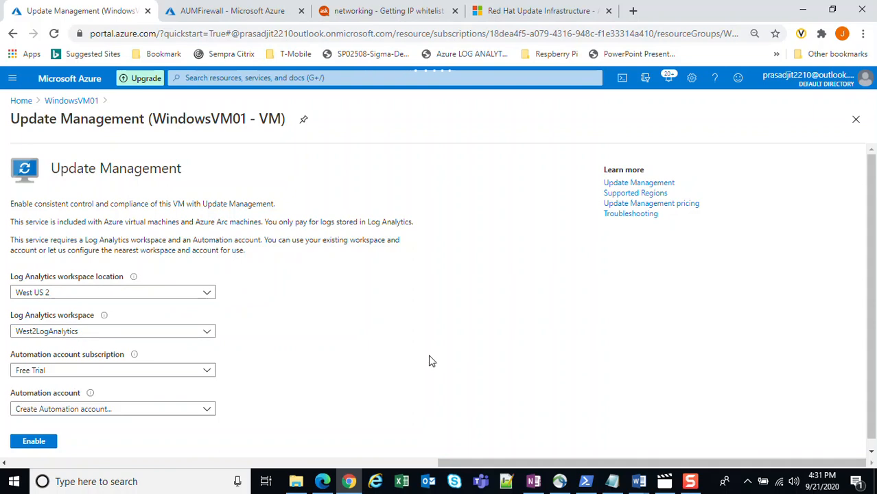
{"action": "left_click", "coordinate": [141, 372]}
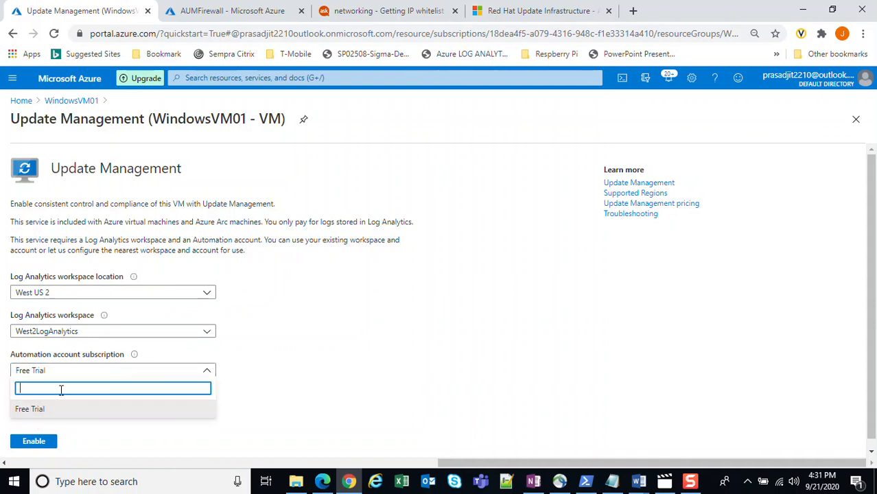
{"action": "left_click", "coordinate": [145, 373]}
{"action": "left_click", "coordinate": [106, 377]}
{"action": "left_click", "coordinate": [424, 369]}
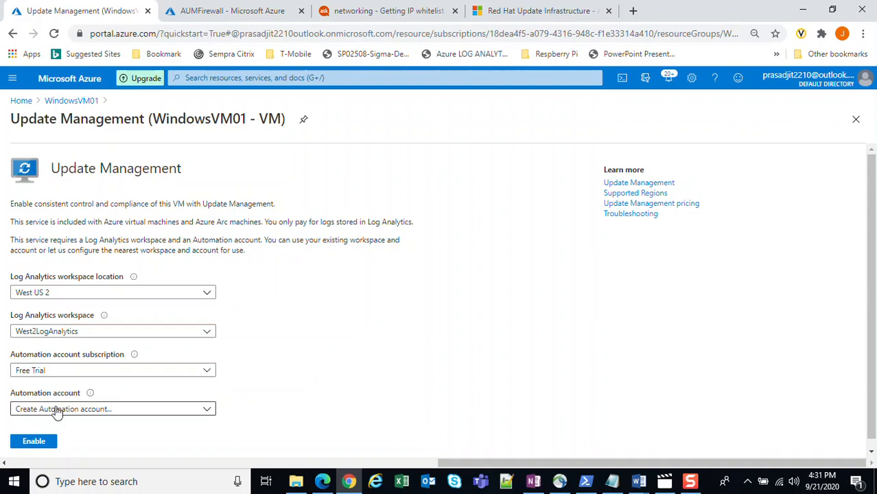
{"action": "left_click", "coordinate": [196, 409]}
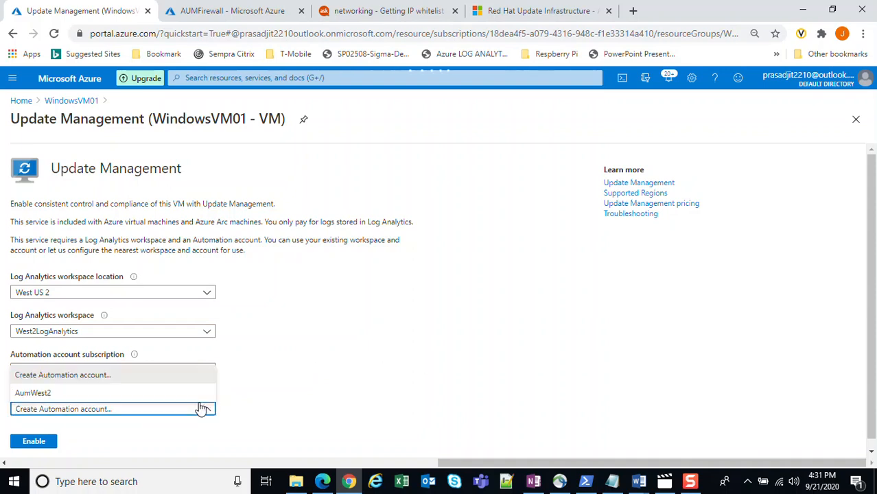
{"action": "left_click", "coordinate": [49, 392]}
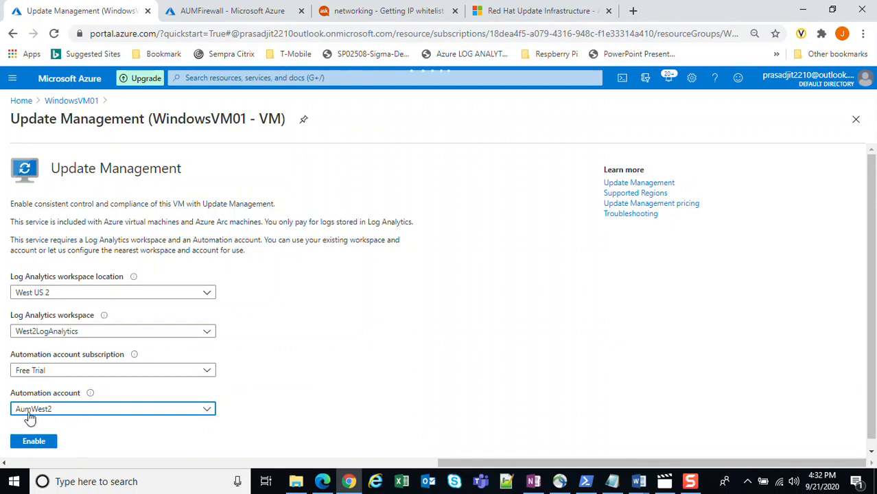
{"action": "left_click", "coordinate": [34, 442]}
{"action": "left_click", "coordinate": [60, 103]}
{"action": "left_click", "coordinate": [498, 104]}
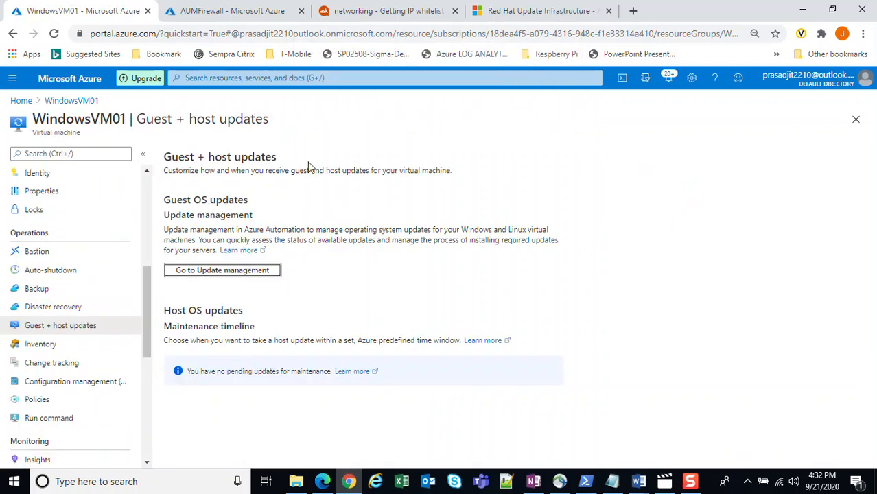
Step: Return to the virtual machines list, select UbuntuVM03 and open the Update Management service for it
{"action": "left_click", "coordinate": [49, 102]}
{"action": "left_click", "coordinate": [19, 101]}
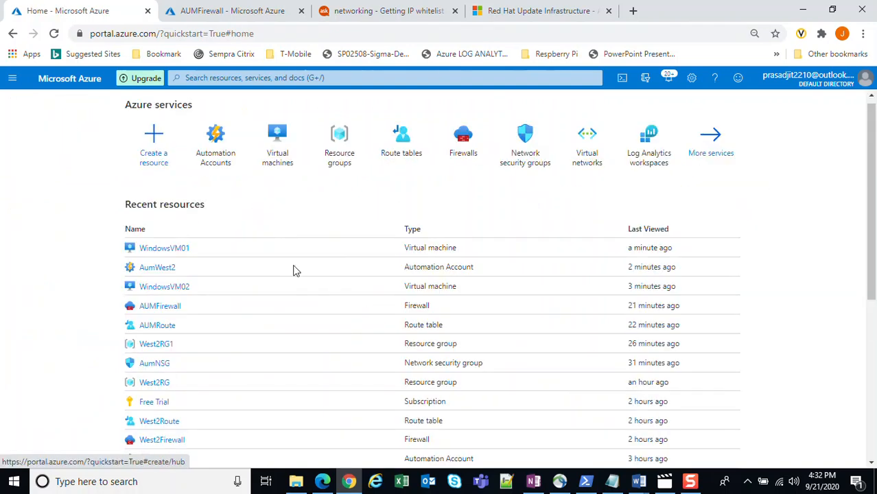
{"action": "left_click", "coordinate": [271, 141]}
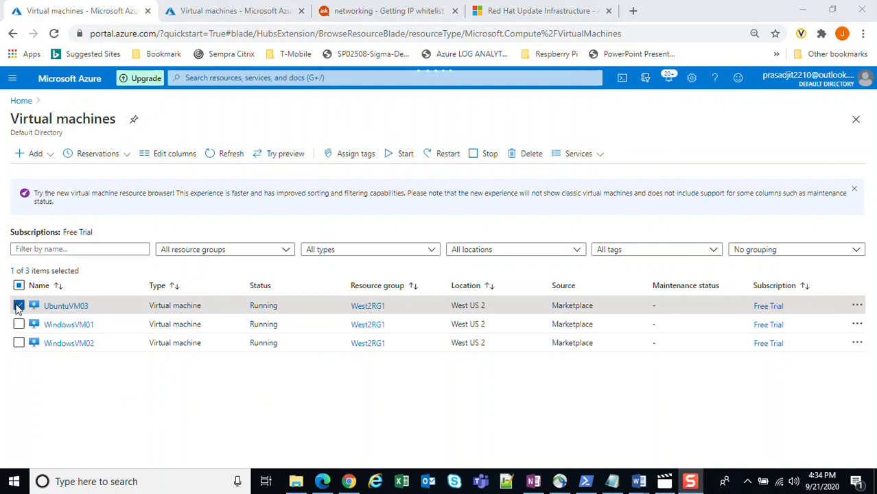
{"action": "left_click", "coordinate": [602, 155]}
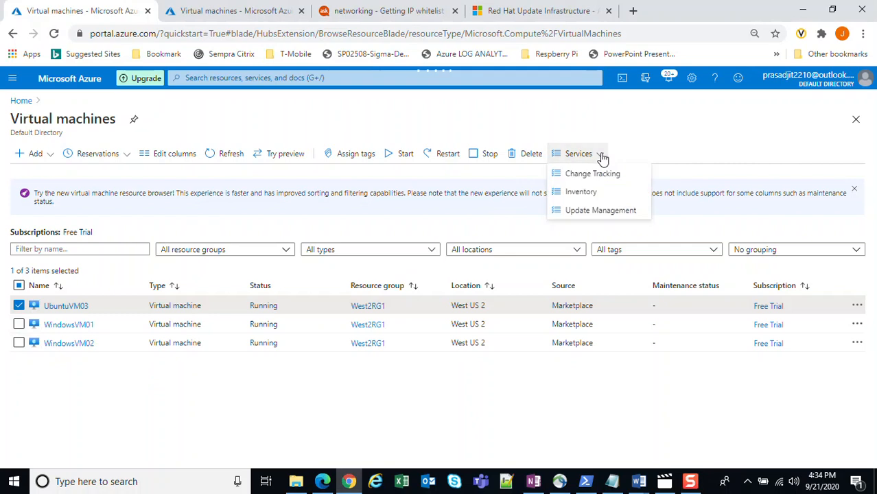
{"action": "left_click", "coordinate": [589, 211]}
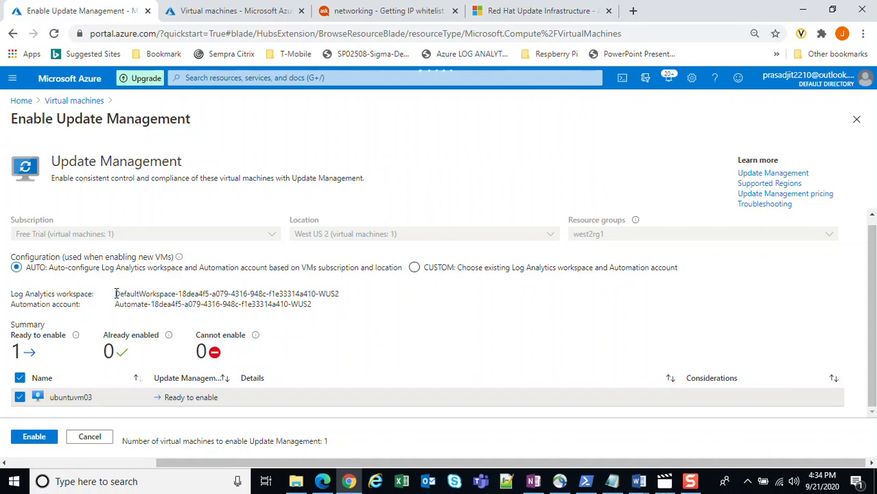
Step: Choose the CUSTOM configuration for enabling Update Management and open its workspace and account settings for changing
{"action": "left_click", "coordinate": [414, 268]}
{"action": "scroll", "coordinate": [422, 346], "scroll_direction": "up", "scroll_amount": 1}
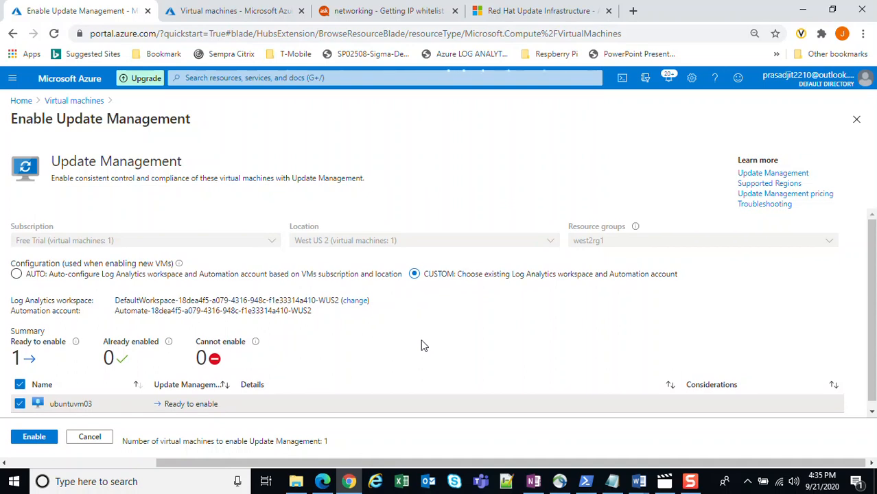
{"action": "scroll", "coordinate": [422, 346], "scroll_direction": "down", "scroll_amount": 1}
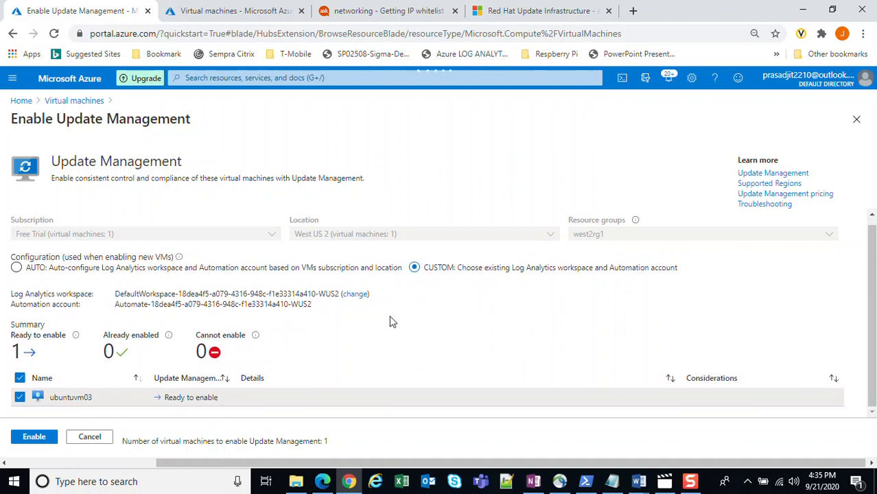
{"action": "left_click", "coordinate": [362, 295]}
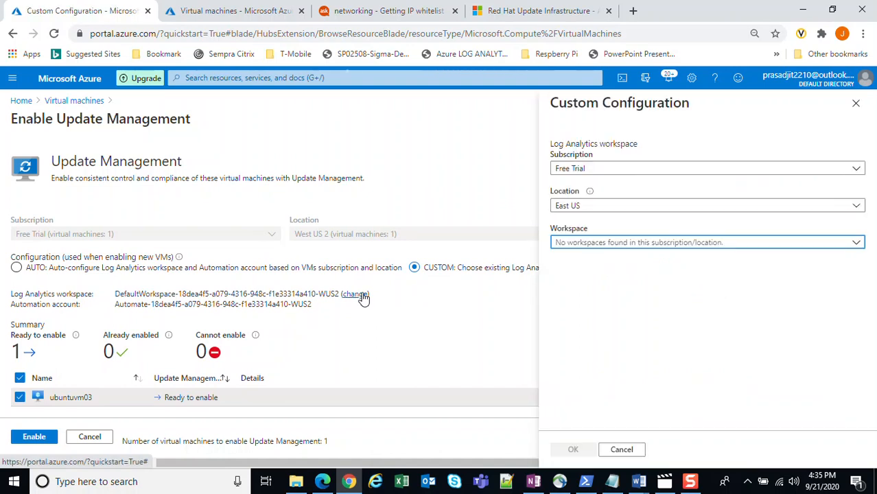
Step: Set the Log Analytics workspace location to West US 2 and pick the West2LogAnalytics workspace
{"action": "left_click", "coordinate": [606, 243]}
{"action": "left_click", "coordinate": [593, 339]}
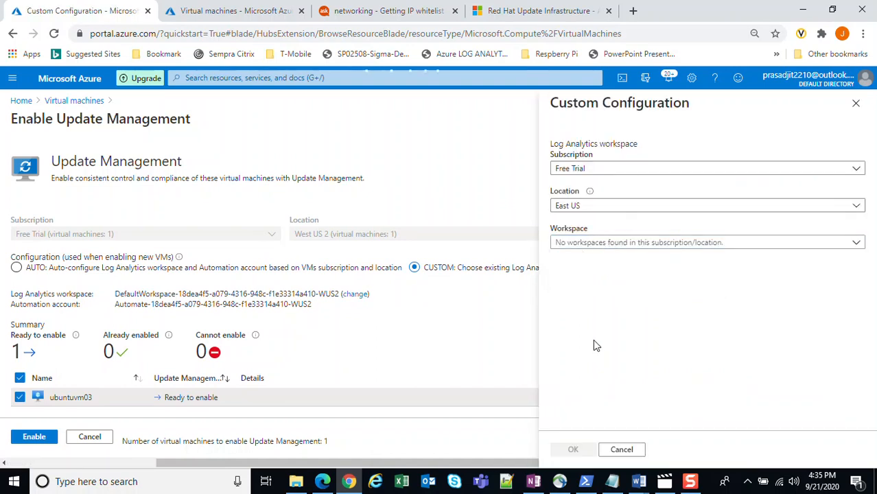
{"action": "left_click", "coordinate": [592, 206]}
{"action": "scroll", "coordinate": [579, 283], "scroll_direction": "down", "scroll_amount": 3}
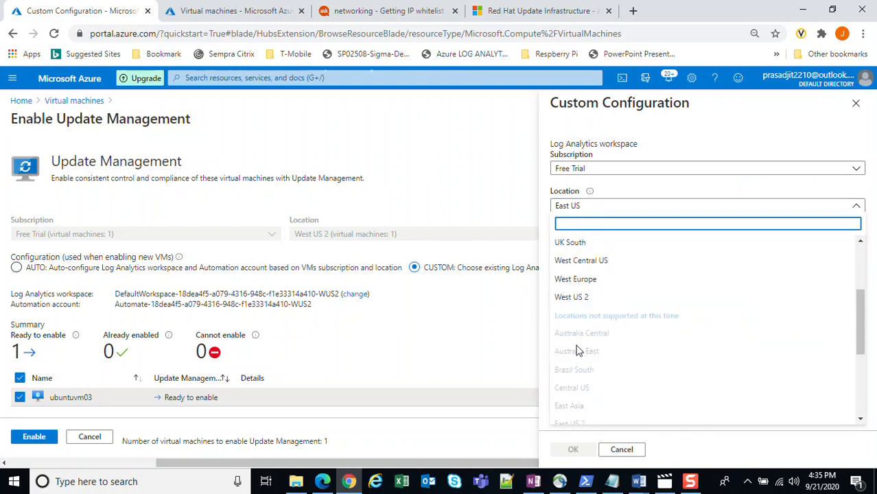
{"action": "left_click", "coordinate": [580, 299]}
{"action": "left_click", "coordinate": [592, 244]}
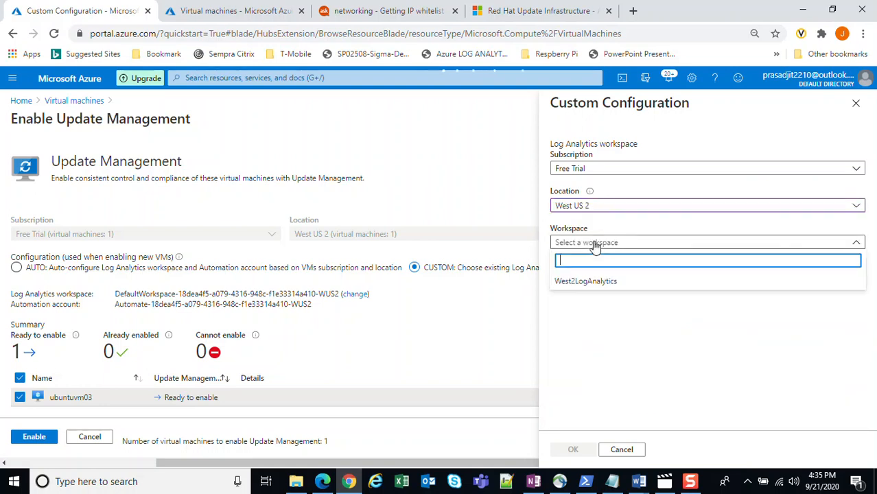
{"action": "left_click", "coordinate": [587, 280]}
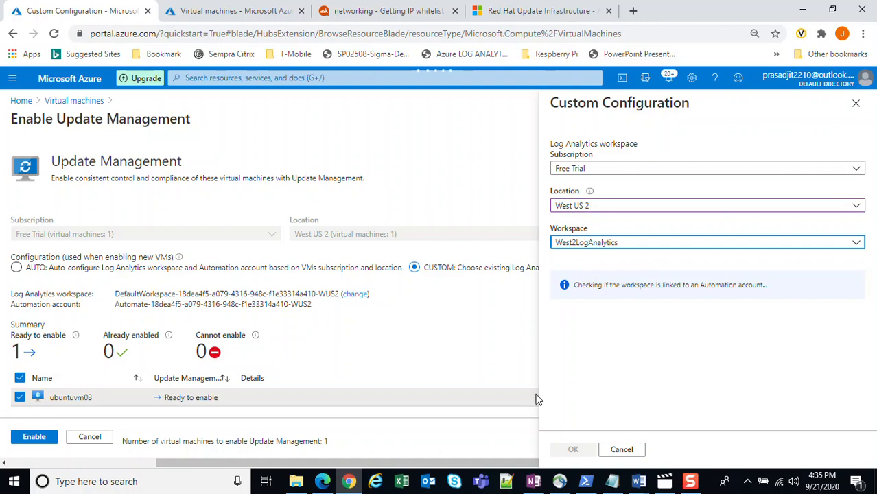
Step: Pick the AumWest2 automation account under the Free Trial subscription, and discard the unsaved custom configuration
{"action": "scroll", "coordinate": [610, 331], "scroll_direction": "down", "scroll_amount": 2}
{"action": "left_click", "coordinate": [612, 334]}
{"action": "left_click", "coordinate": [613, 365]}
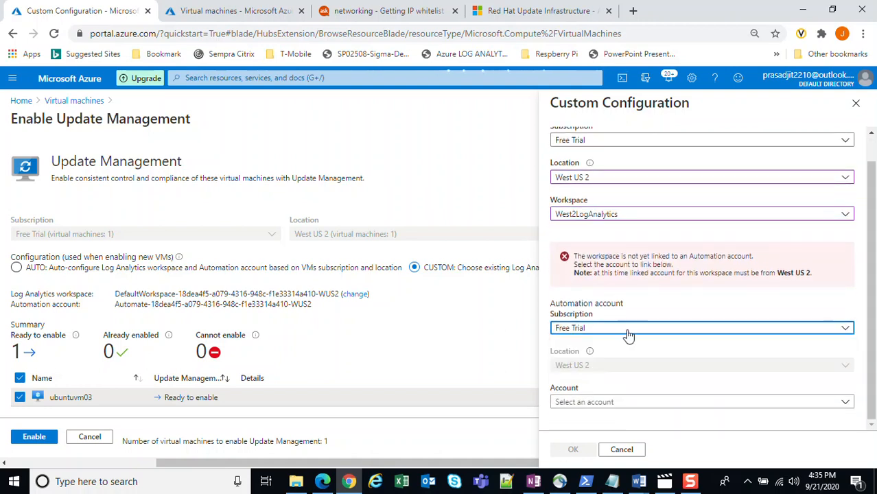
{"action": "left_click", "coordinate": [813, 410]}
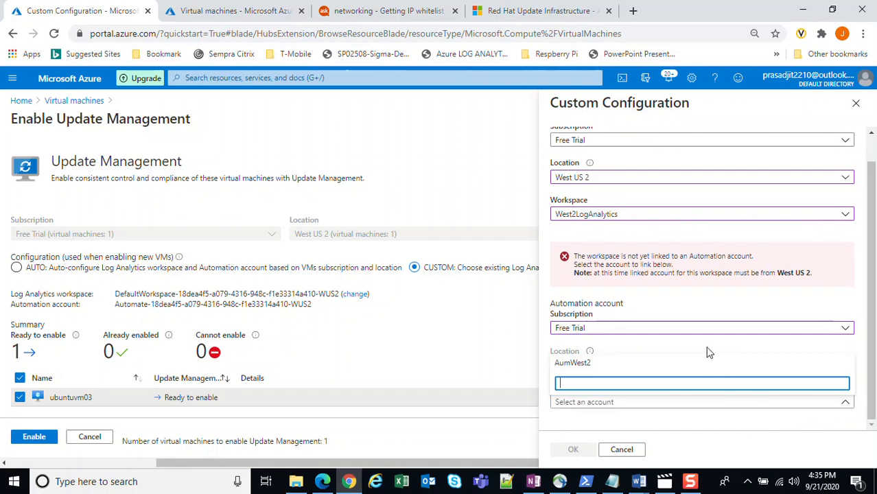
{"action": "left_click", "coordinate": [573, 363]}
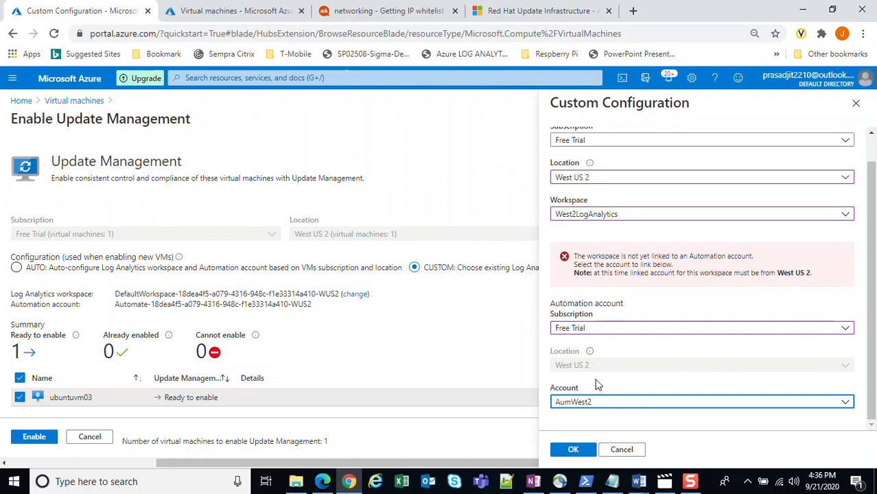
{"action": "left_click", "coordinate": [630, 453]}
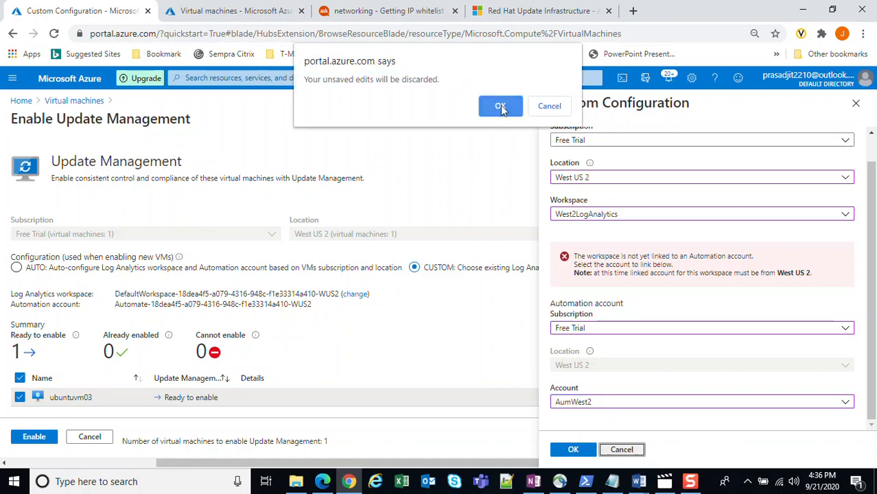
{"action": "left_click", "coordinate": [500, 106]}
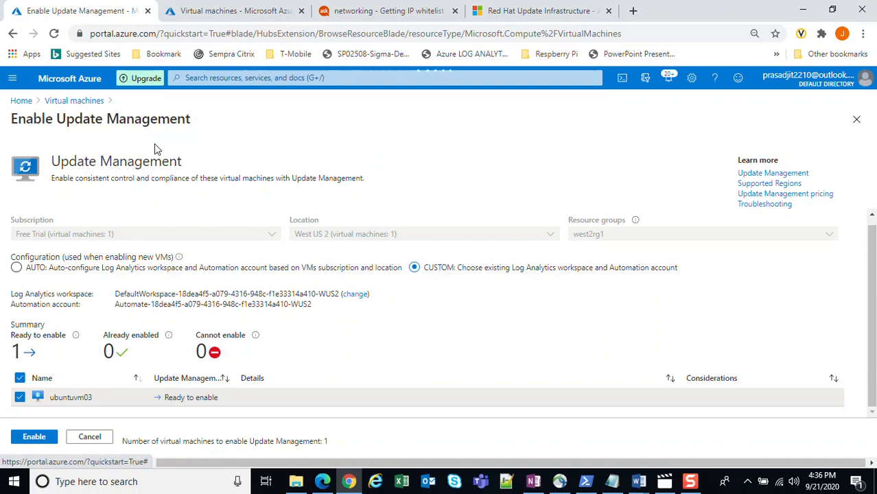
Step: Search the portal for the Solutions service and open its list
{"action": "left_click", "coordinate": [311, 78]}
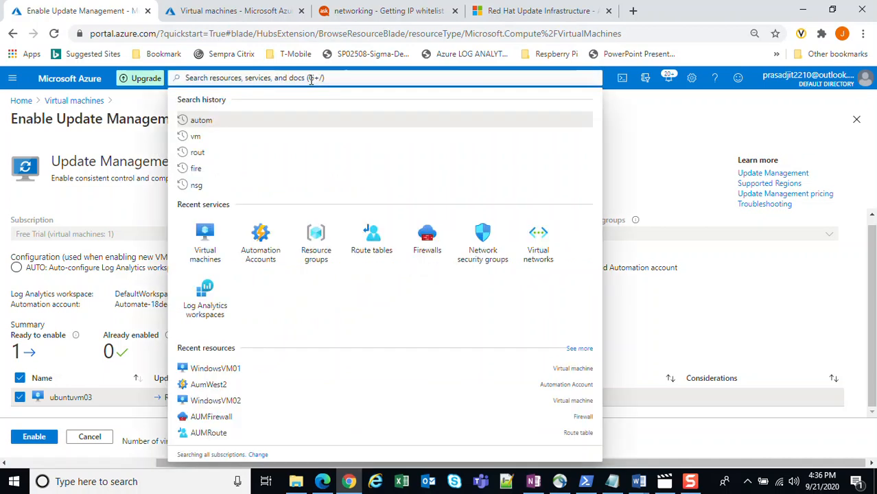
{"action": "type", "text": "solut"}
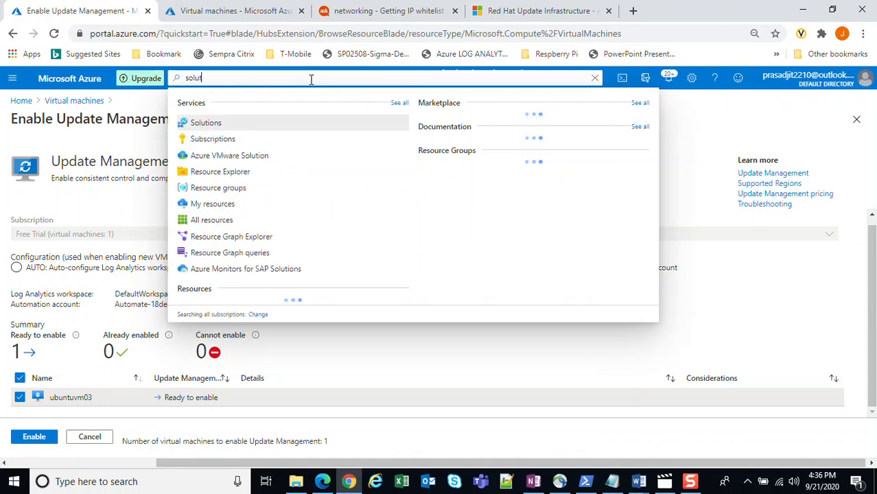
{"action": "left_click", "coordinate": [194, 121]}
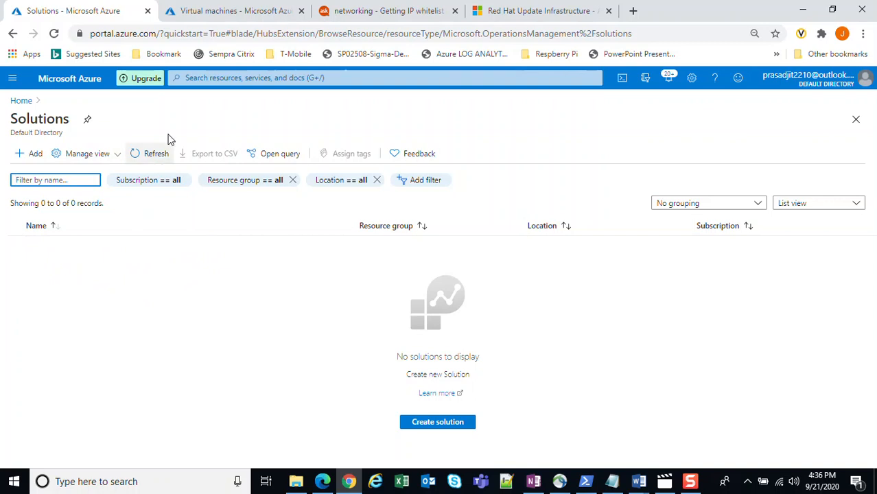
{"action": "left_click", "coordinate": [11, 80]}
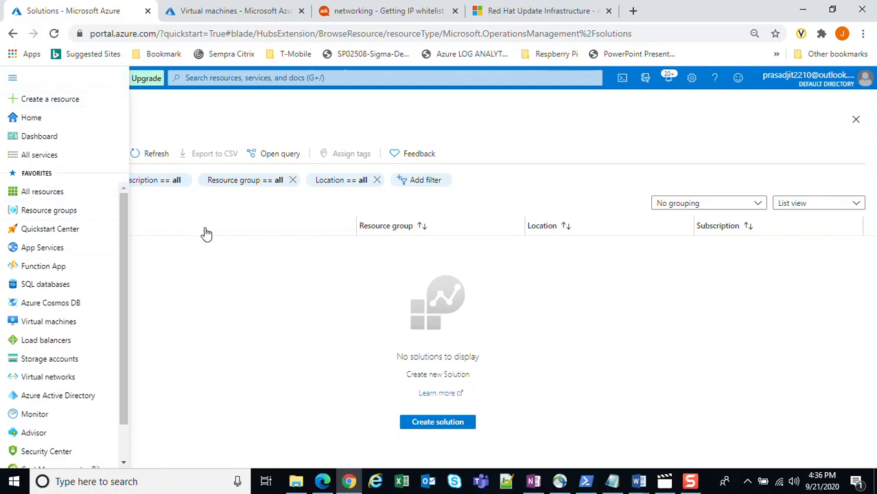
{"action": "left_click", "coordinate": [185, 131]}
Step: Return to the virtual machines list, open WindowsVM02 and go to Update Management through its guest and host updates
{"action": "left_click", "coordinate": [21, 104]}
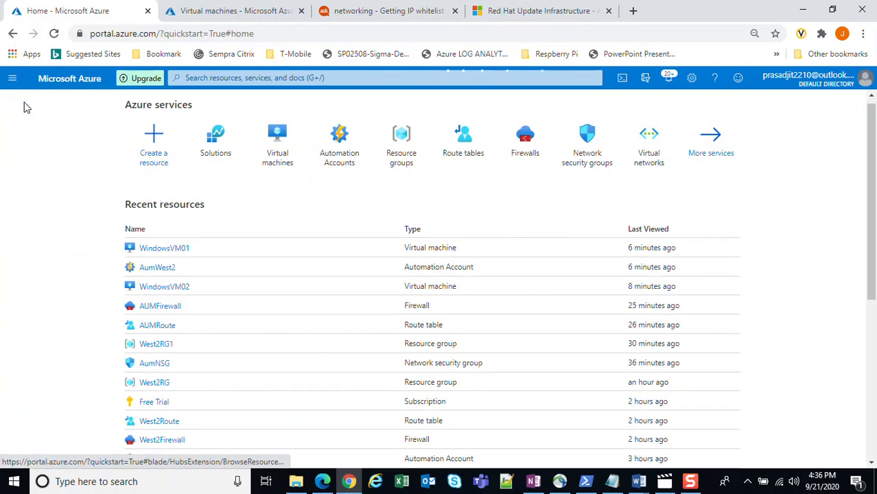
{"action": "left_click", "coordinate": [277, 150]}
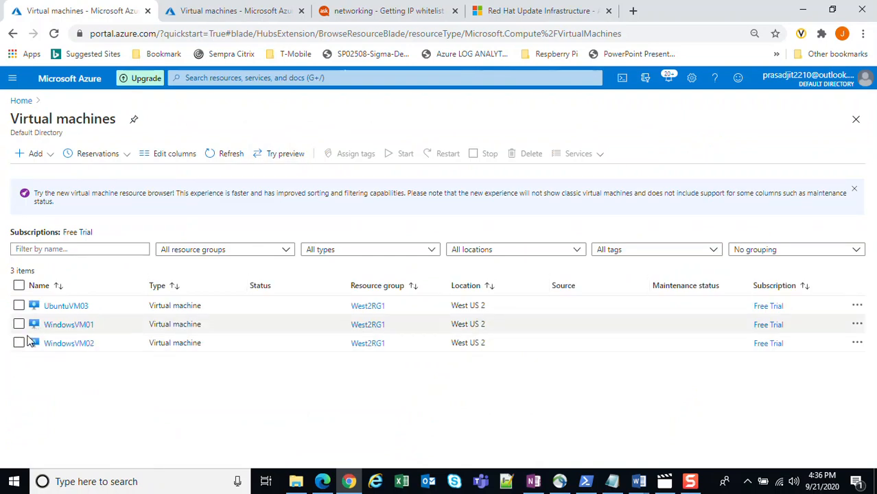
{"action": "left_click", "coordinate": [18, 343]}
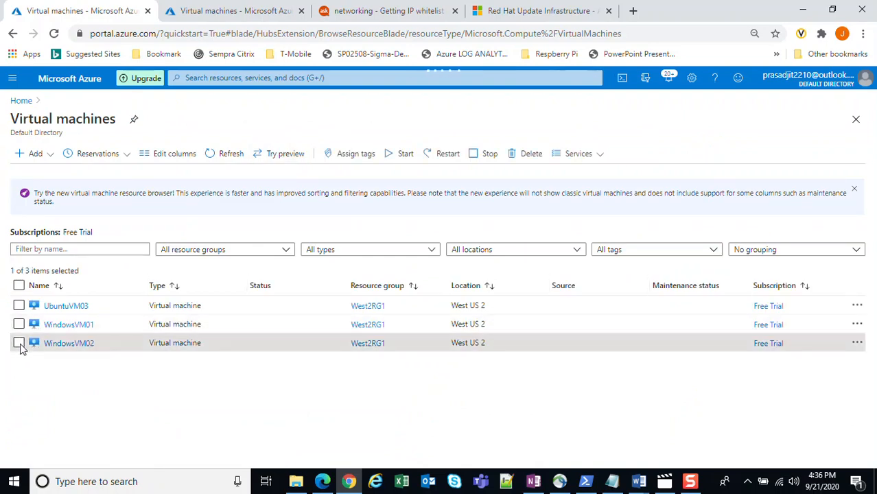
{"action": "left_click", "coordinate": [72, 349]}
{"action": "scroll", "coordinate": [268, 334], "scroll_direction": "down", "scroll_amount": 3}
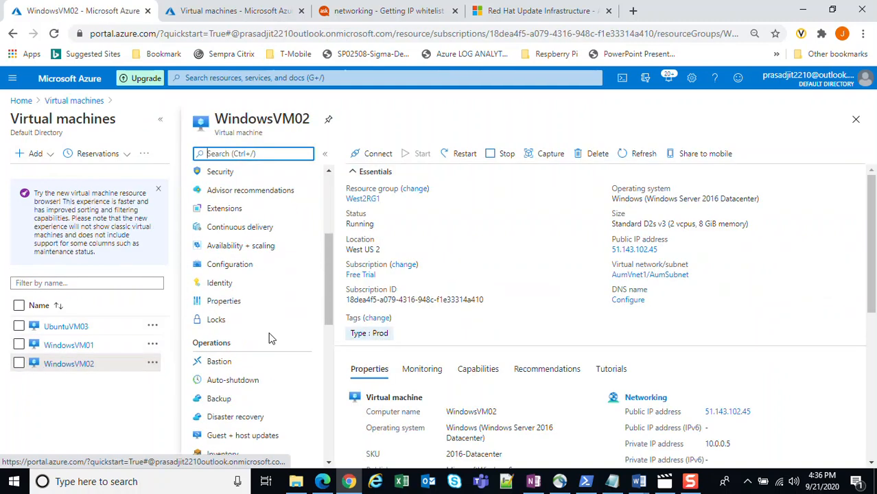
{"action": "scroll", "coordinate": [269, 336], "scroll_direction": "down", "scroll_amount": 3}
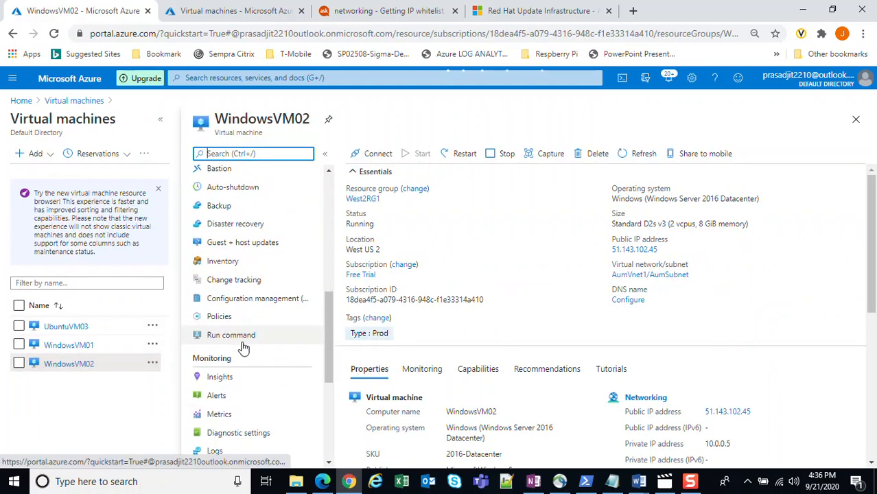
{"action": "left_click", "coordinate": [248, 243]}
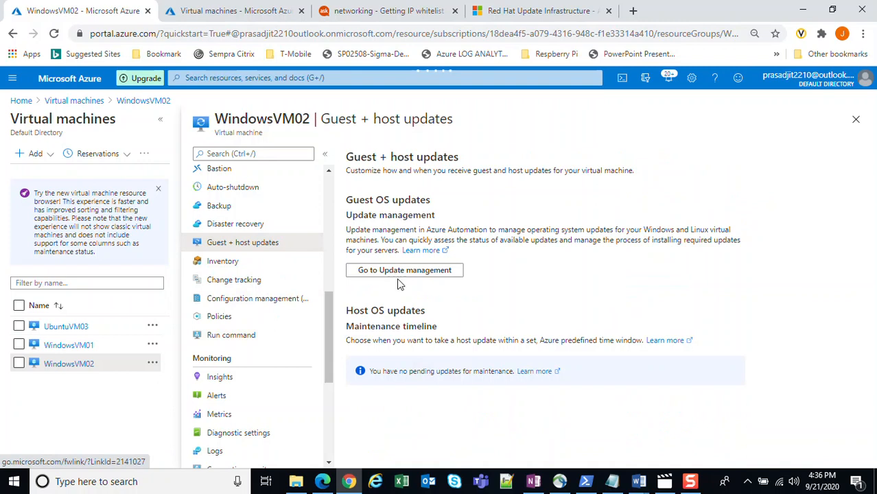
{"action": "left_click", "coordinate": [393, 272]}
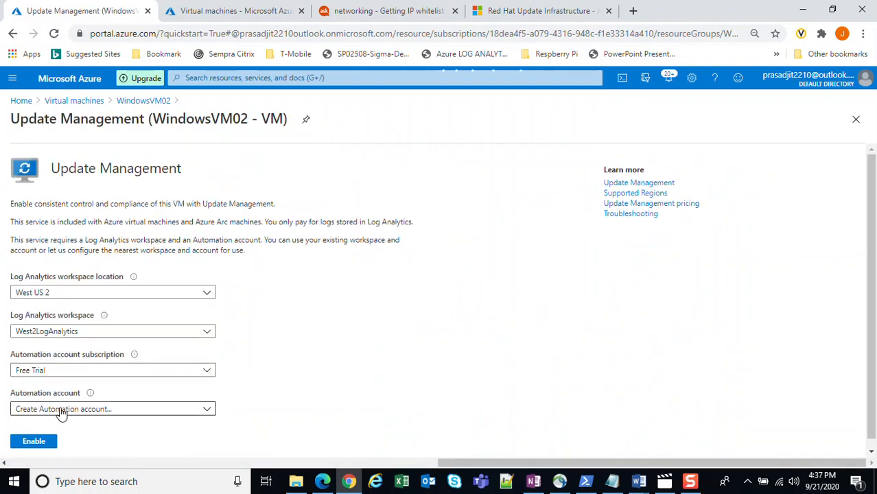
Step: Set the automation account to AumWest2 and enable Update Management for WindowsVM02
{"action": "left_click", "coordinate": [61, 410]}
{"action": "left_click", "coordinate": [53, 391]}
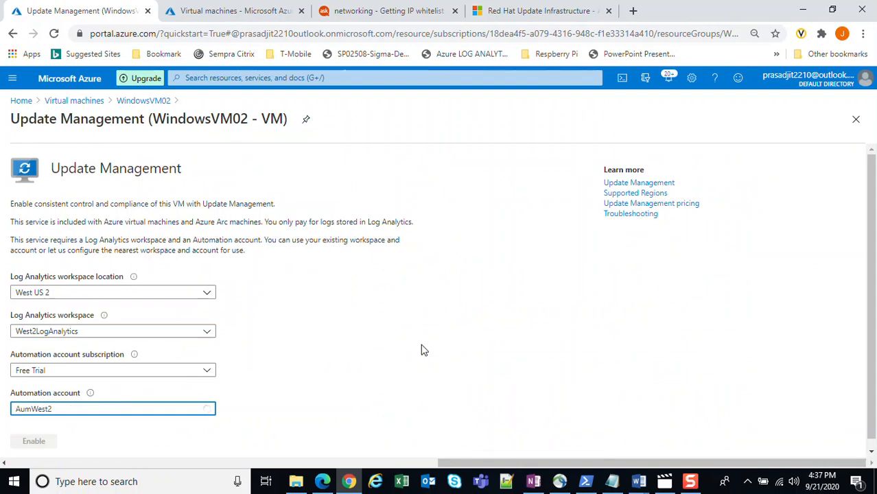
{"action": "scroll", "coordinate": [422, 350], "scroll_direction": "down", "scroll_amount": 1}
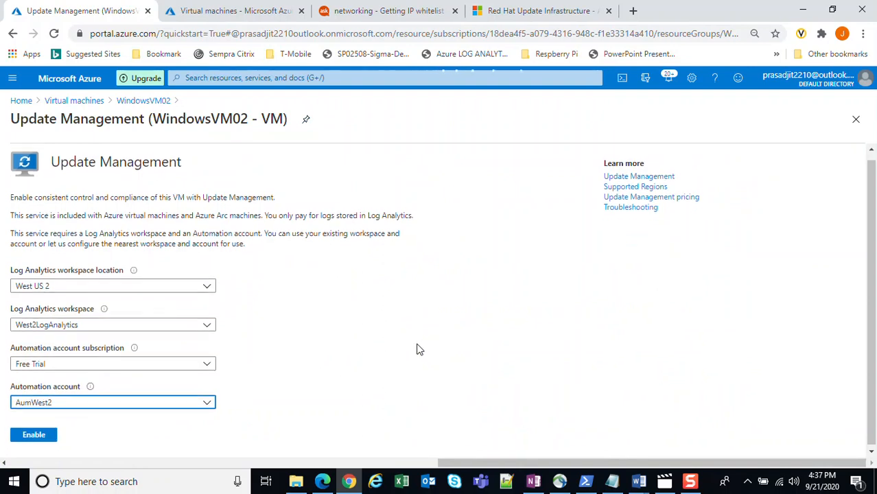
{"action": "left_click", "coordinate": [31, 435]}
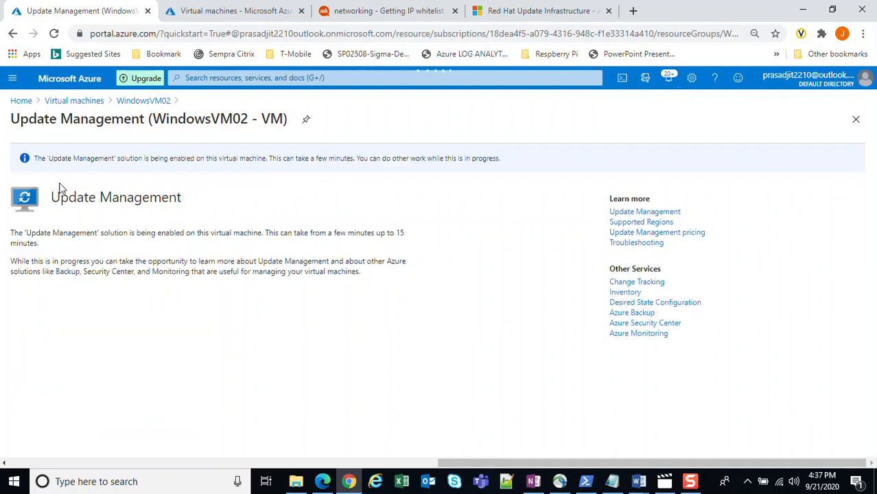
{"action": "left_click_drag", "start_coordinate": [36, 159], "coordinate": [465, 160]}
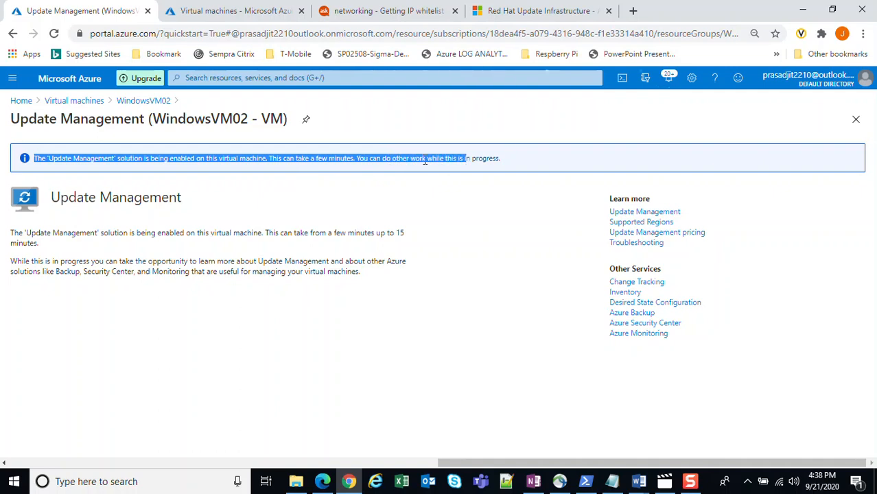
Step: Return to the virtual machines list, select WindowsVM01 instead of WindowsVM02 and open it
{"action": "left_click", "coordinate": [101, 104]}
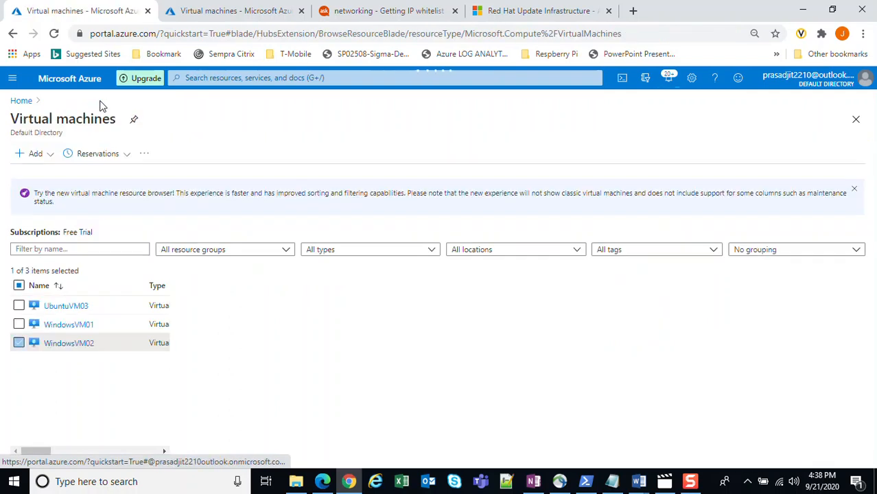
{"action": "left_click", "coordinate": [18, 342]}
{"action": "left_click", "coordinate": [18, 324]}
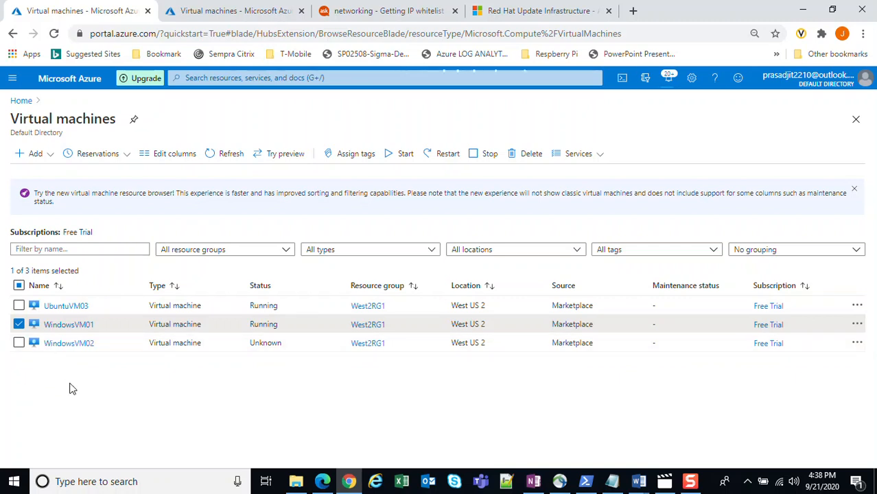
{"action": "left_click", "coordinate": [68, 325]}
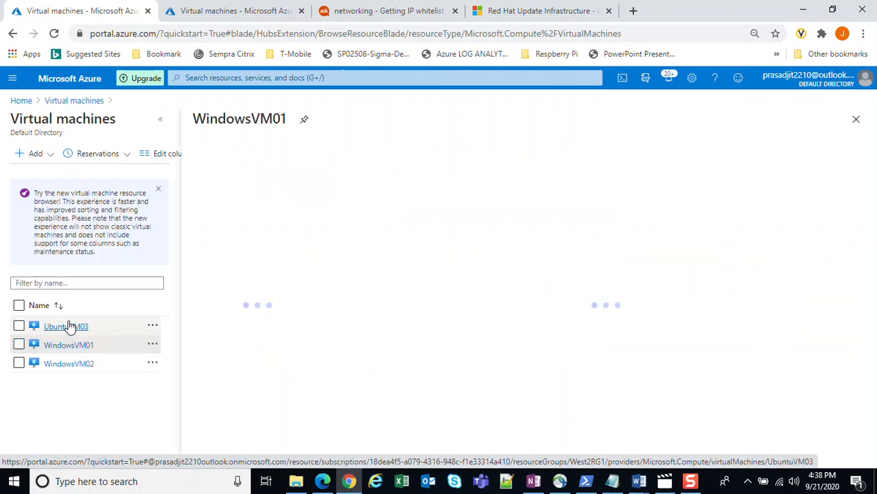
Step: Go to Update Management through WindowsVM01's guest and host updates and enable it with West2LogAnalytics and AumWest2
{"action": "left_click_drag", "start_coordinate": [330, 187], "coordinate": [331, 239]}
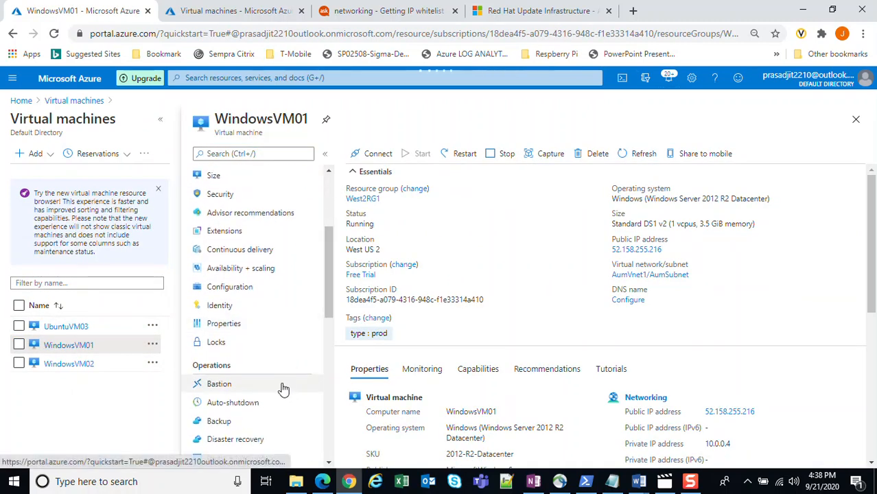
{"action": "scroll", "coordinate": [280, 402], "scroll_direction": "down", "scroll_amount": 1}
{"action": "left_click", "coordinate": [255, 394]}
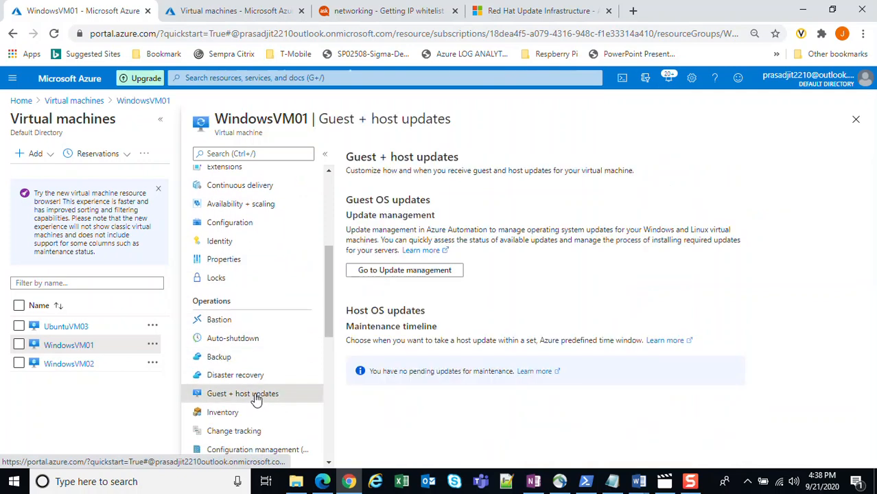
{"action": "left_click", "coordinate": [383, 273]}
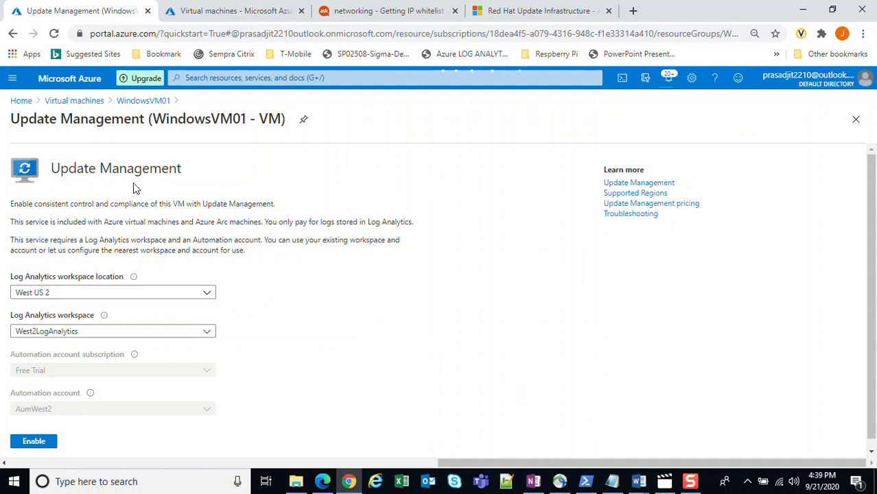
{"action": "left_click", "coordinate": [32, 442]}
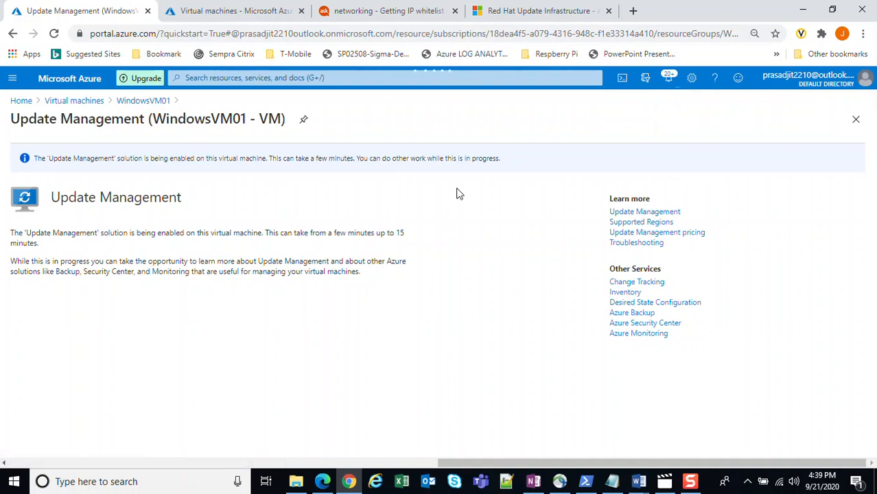
Step: Return to WindowsVM01's guest and host updates and try to reach WindowsVM02's Update Management by selecting that machine in the list
{"action": "left_click", "coordinate": [128, 101]}
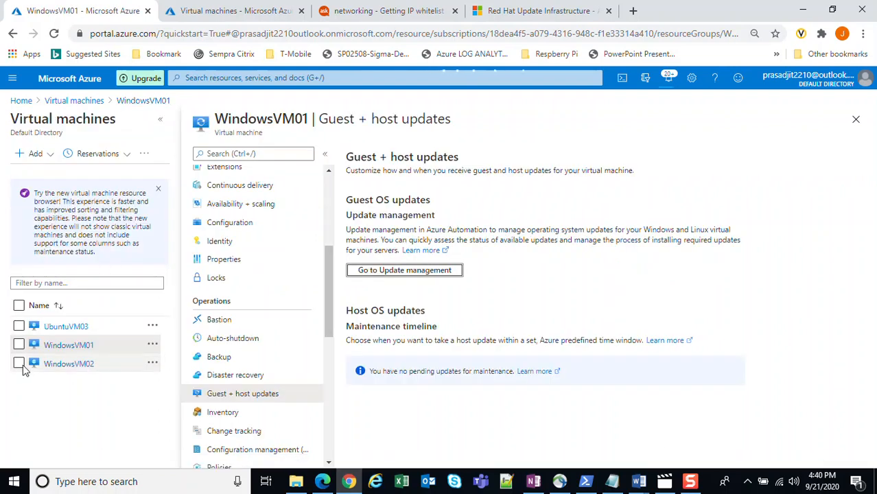
{"action": "left_click", "coordinate": [19, 364]}
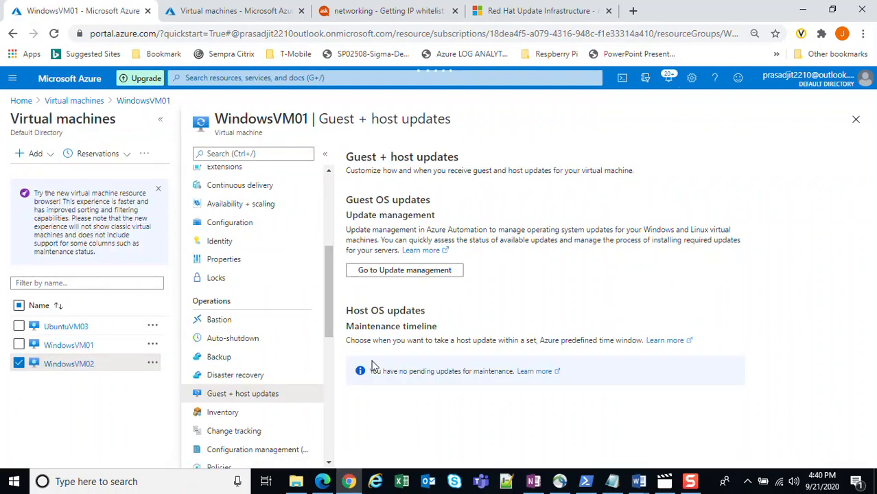
{"action": "left_click", "coordinate": [402, 271]}
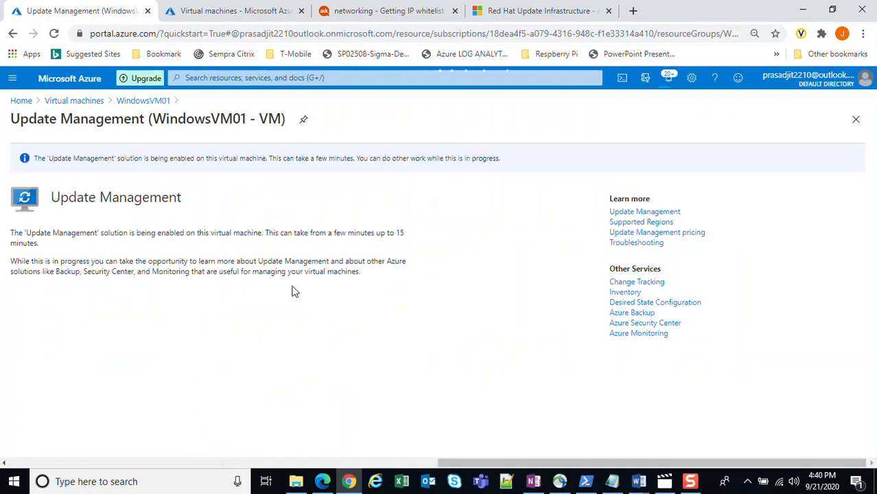
Step: Go back, select UbuntuVM03 instead of WindowsVM02 in the list and try to reach its Update Management
{"action": "left_click", "coordinate": [130, 101]}
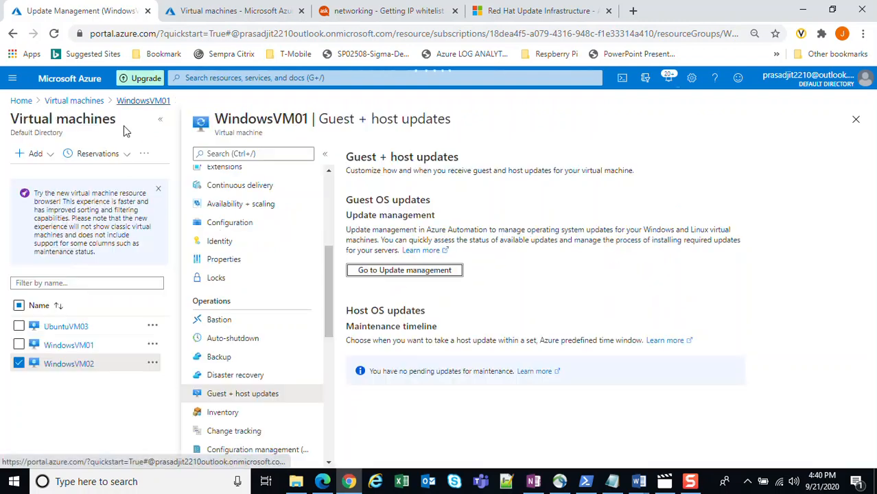
{"action": "left_click", "coordinate": [18, 327]}
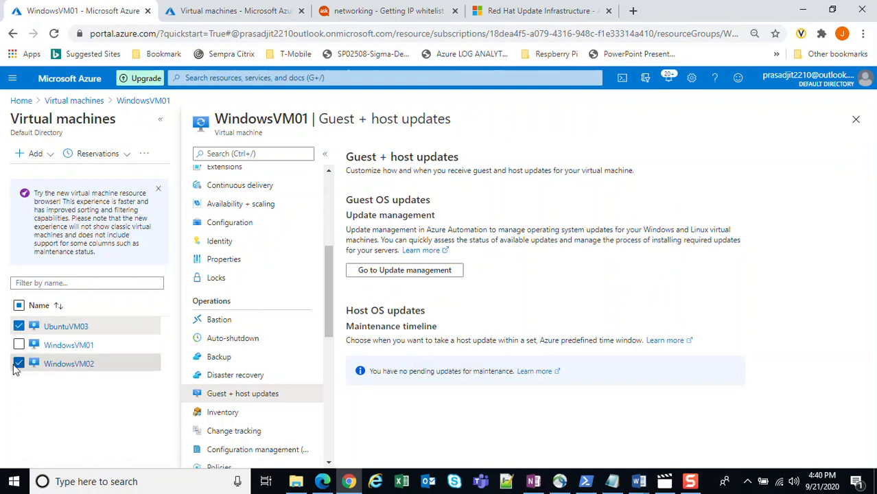
{"action": "left_click", "coordinate": [18, 363]}
{"action": "left_click", "coordinate": [394, 272]}
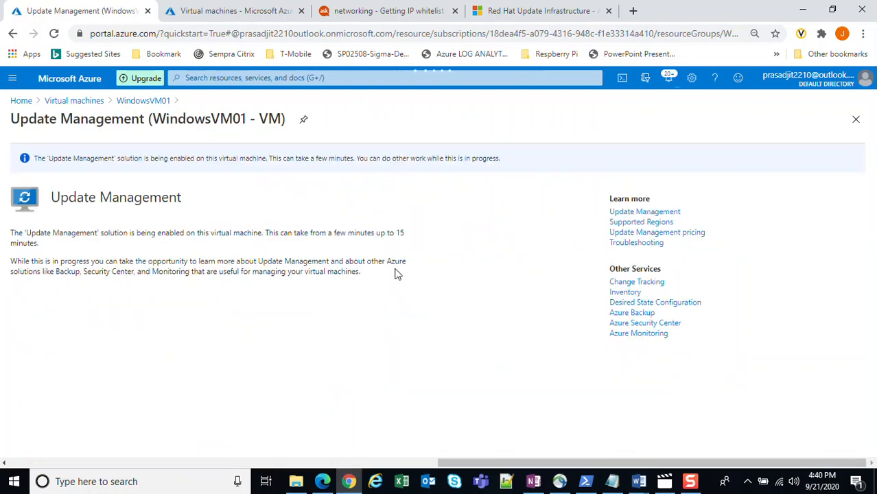
Step: Go back to the guest and host updates, open UbuntuVM03 itself and go to its Update Management
{"action": "left_click", "coordinate": [139, 101]}
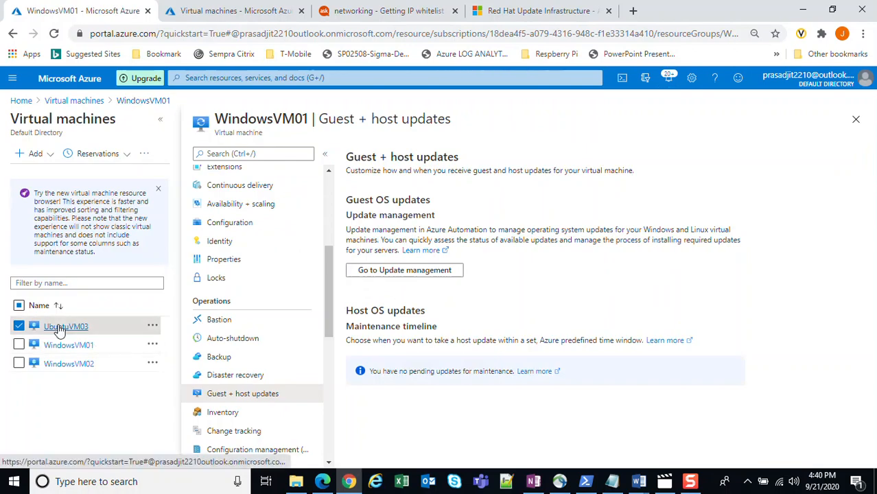
{"action": "left_click", "coordinate": [60, 331]}
{"action": "left_click", "coordinate": [382, 271]}
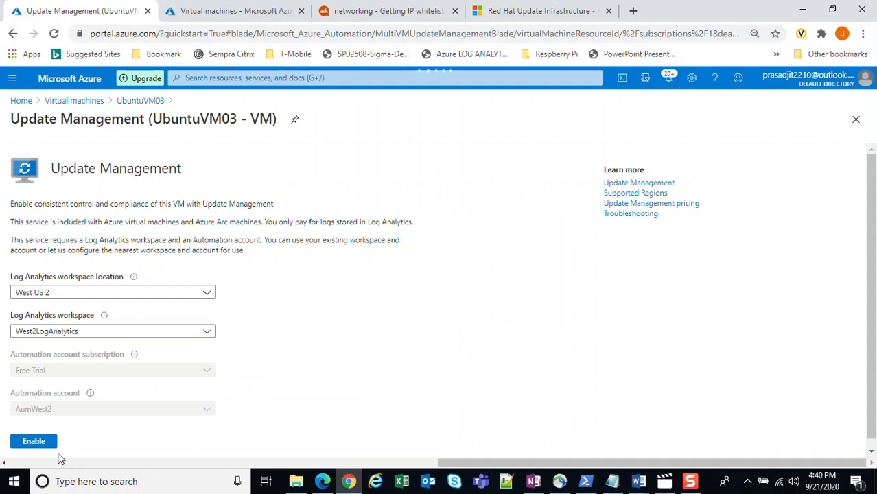
Step: Enable Update Management on UbuntuVM03 with the West2LogAnalytics workspace and the AumWest2 automation account
{"action": "left_click", "coordinate": [35, 443]}
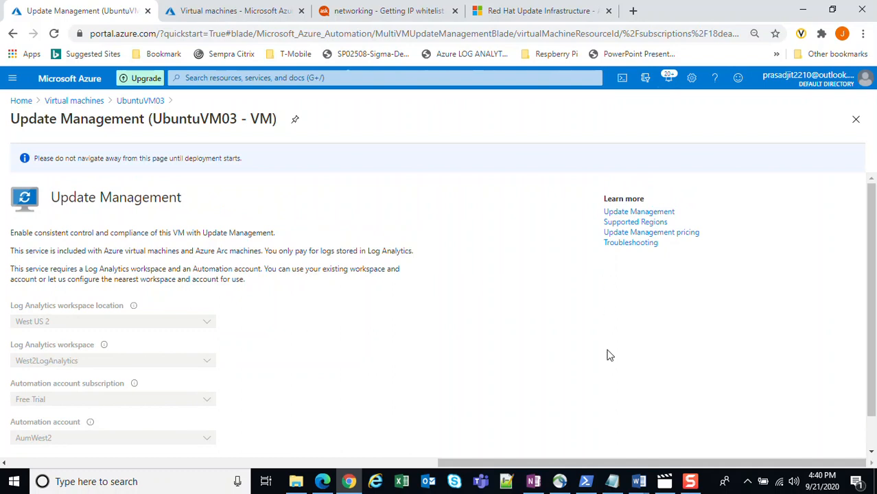
Step: Switch to Document2 in Word and highlight the firewall requirements from the port 443 note through the Ubuntu addresses for review
{"action": "mouse_move", "coordinate": [639, 481]}
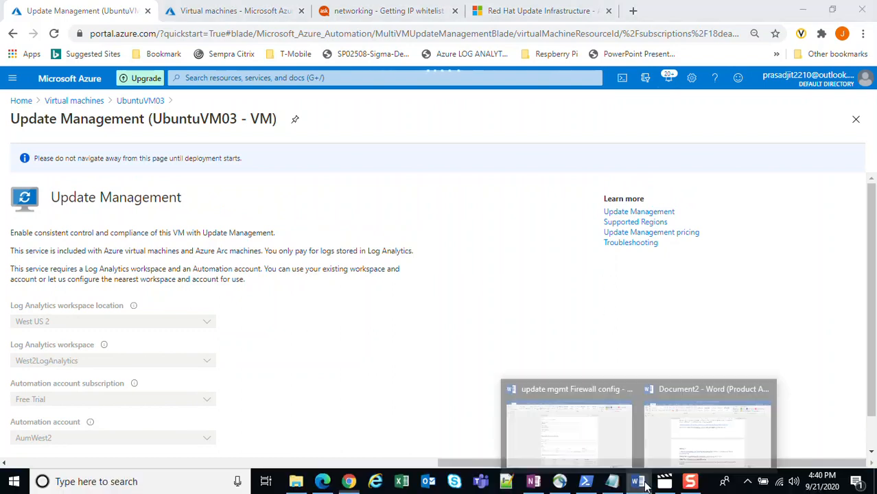
{"action": "left_click", "coordinate": [673, 442]}
{"action": "scroll", "coordinate": [410, 309], "scroll_direction": "up", "scroll_amount": 2}
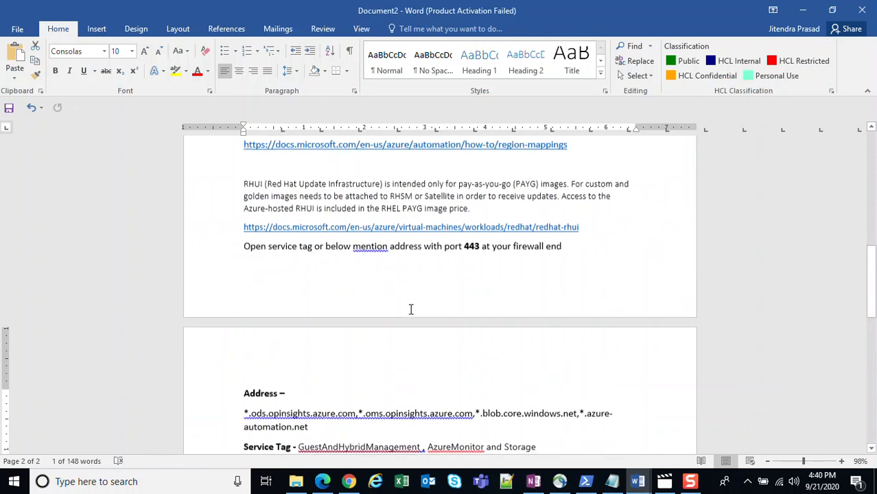
{"action": "left_click_drag", "start_coordinate": [243, 247], "coordinate": [308, 387]}
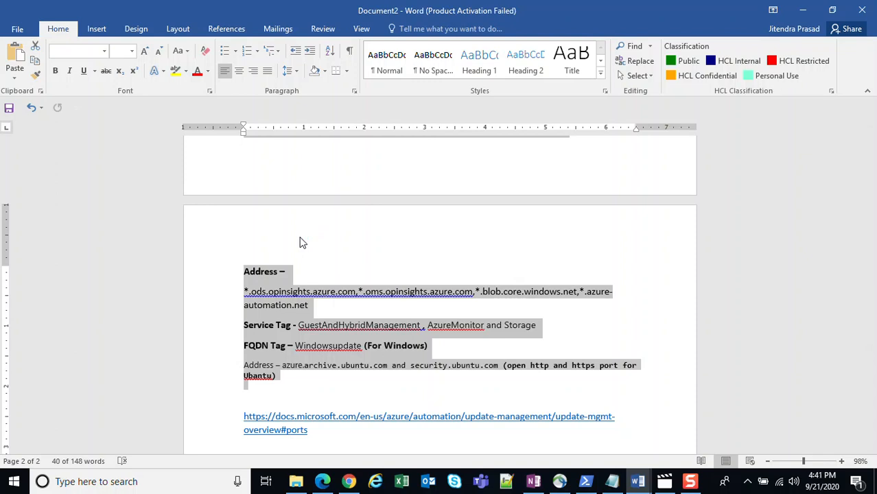
{"action": "left_click", "coordinate": [296, 378]}
{"action": "left_click_drag", "start_coordinate": [296, 378], "coordinate": [248, 242]}
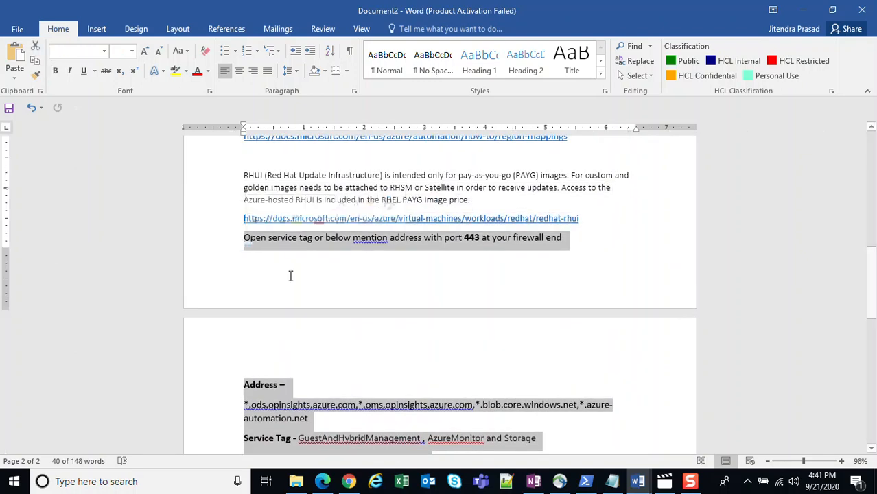
{"action": "scroll", "coordinate": [446, 354], "scroll_direction": "down", "scroll_amount": 2}
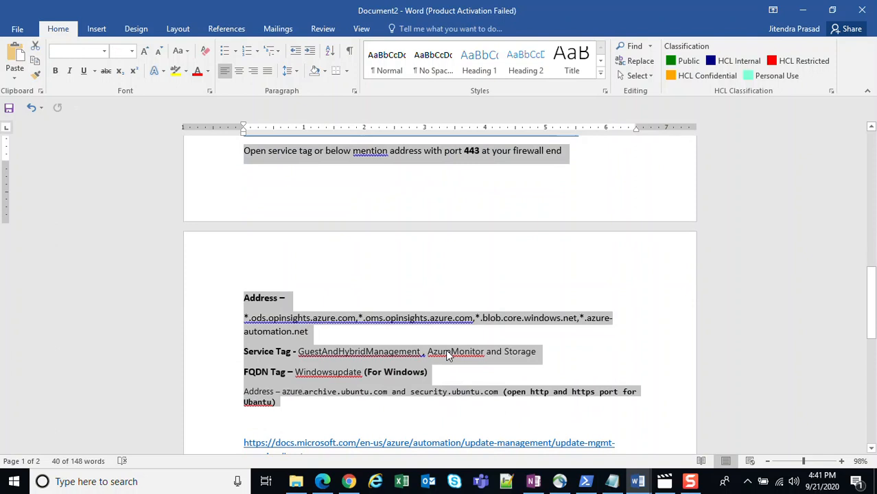
{"action": "scroll", "coordinate": [446, 351], "scroll_direction": "down", "scroll_amount": 2}
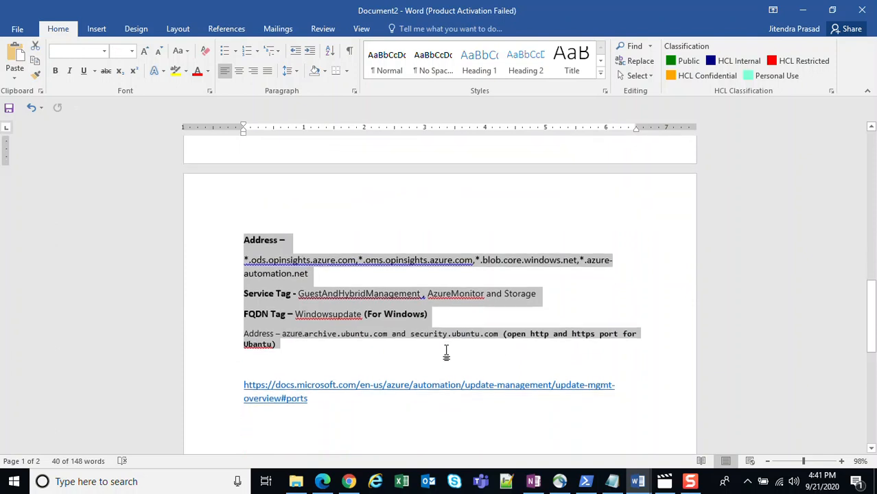
Step: Switch back to the Azure portal in Chrome and go to WindowsVM02's Update Management through that machine's guest and host updates
{"action": "left_click", "coordinate": [349, 481]}
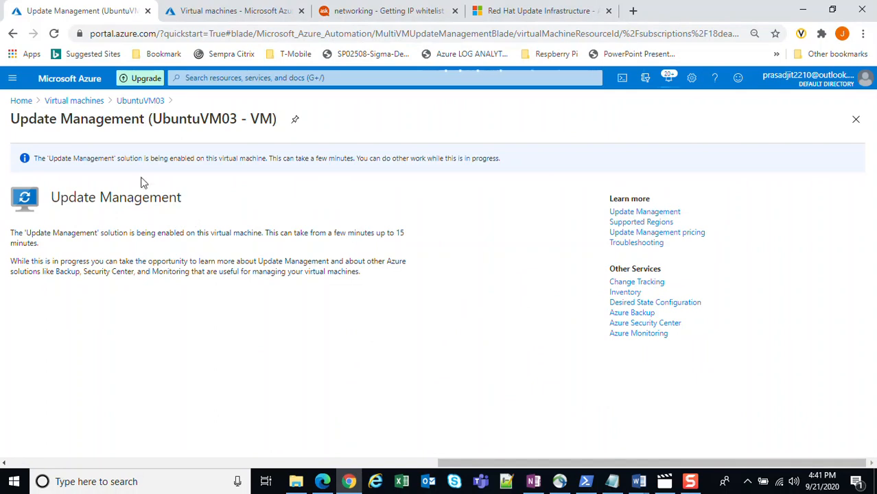
{"action": "left_click", "coordinate": [72, 103]}
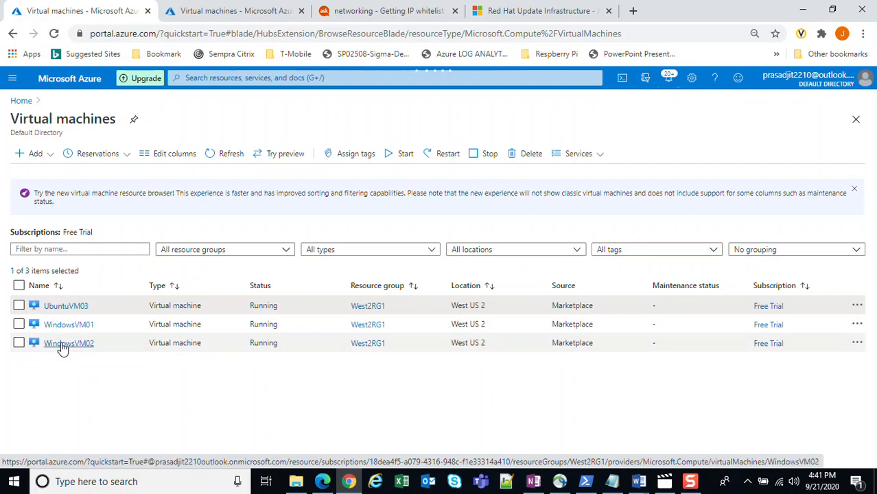
{"action": "left_click", "coordinate": [63, 343]}
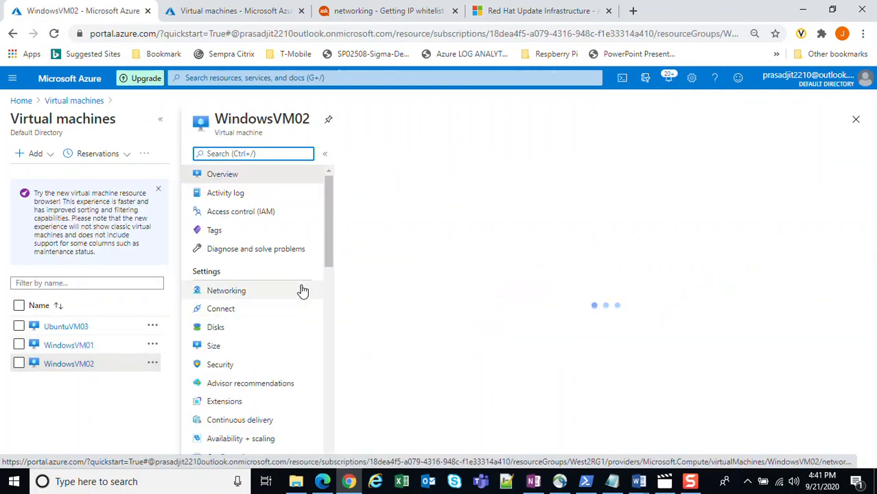
{"action": "scroll", "coordinate": [302, 291], "scroll_direction": "down", "scroll_amount": 6}
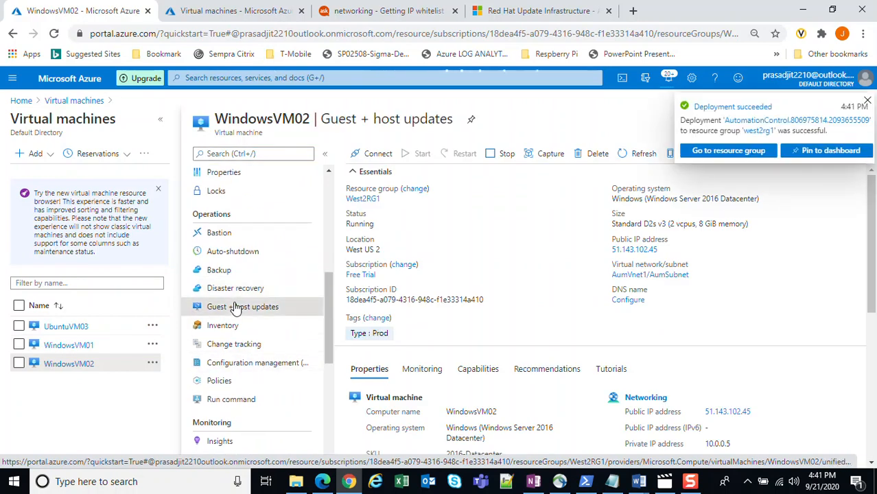
{"action": "left_click", "coordinate": [235, 308]}
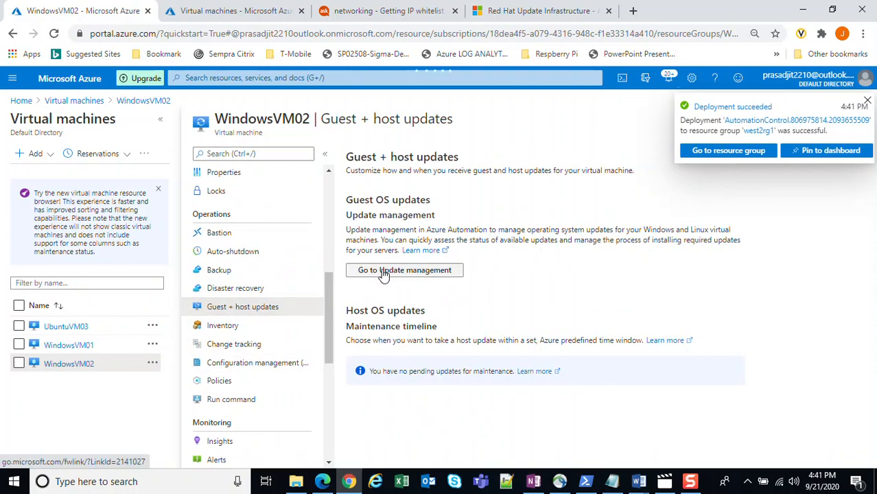
{"action": "left_click", "coordinate": [385, 275]}
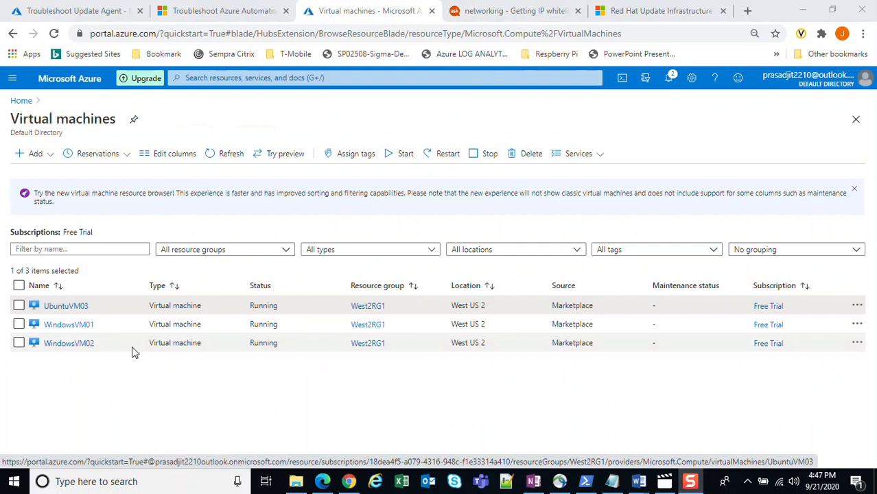
Step: Reopen WindowsVM02 from the virtual machines list and go to its Update Management status page
{"action": "left_click", "coordinate": [67, 348]}
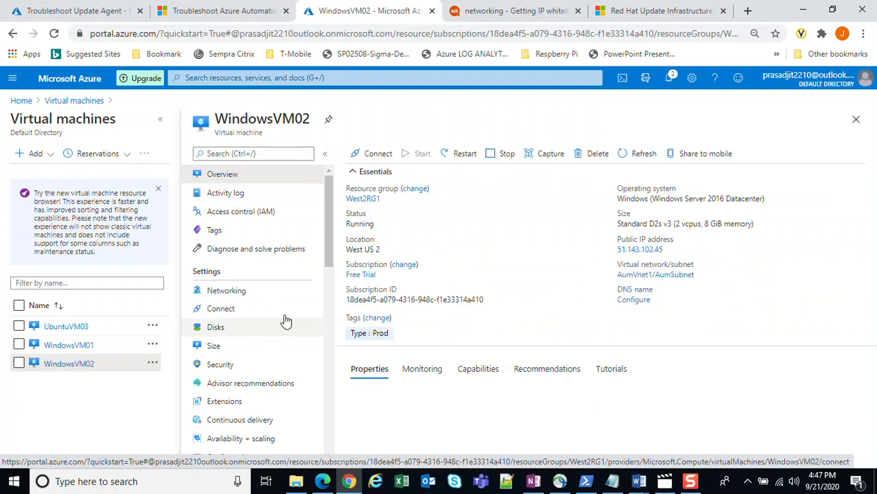
{"action": "scroll", "coordinate": [265, 333], "scroll_direction": "down", "scroll_amount": 5}
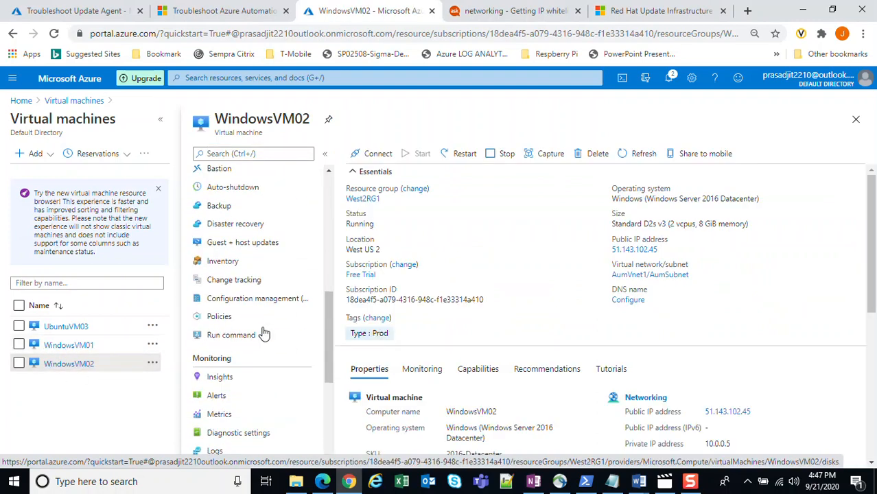
{"action": "left_click", "coordinate": [254, 248]}
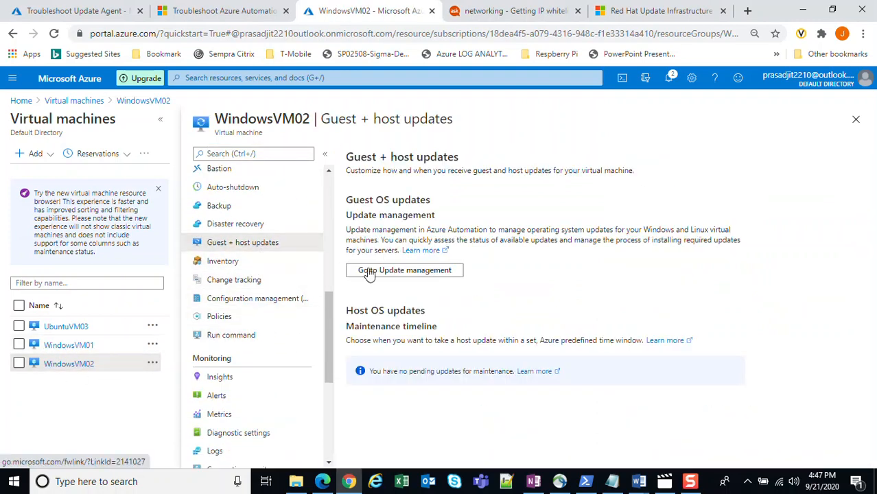
{"action": "left_click", "coordinate": [401, 273]}
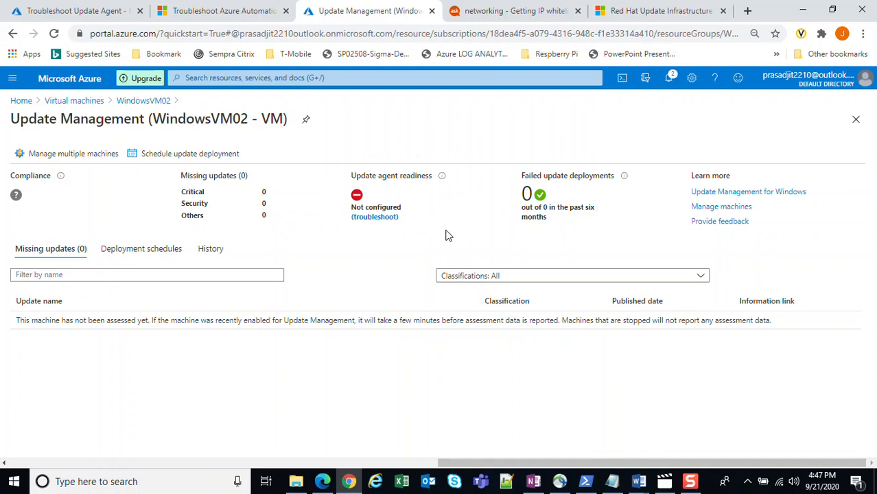
Step: Run the update agent troubleshooting checks on WindowsVM02 and return to the virtual machines list
{"action": "left_click", "coordinate": [374, 217]}
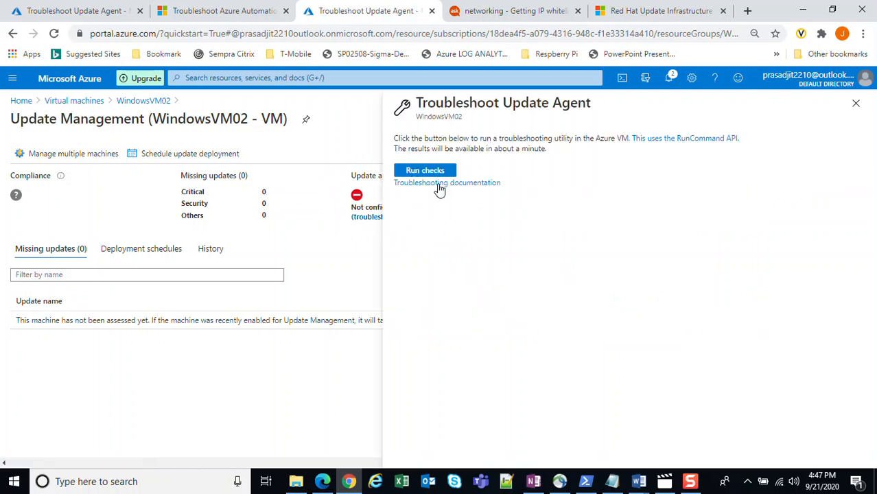
{"action": "left_click", "coordinate": [425, 172]}
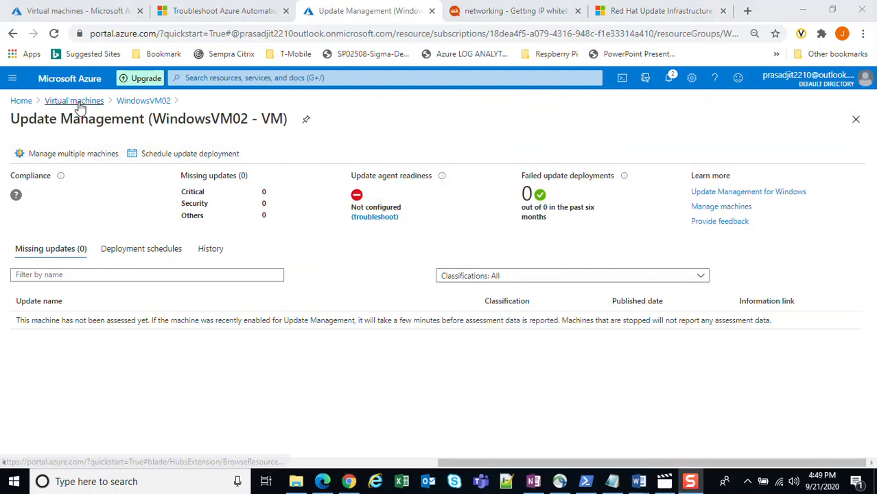
{"action": "left_click", "coordinate": [75, 101]}
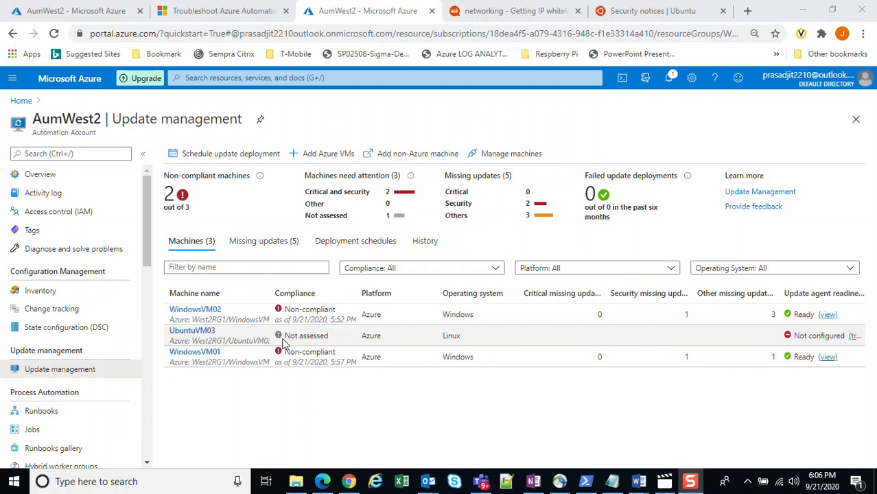
Step: Review the missing updates, the machines and the deployment schedules in AumWest2's Update Management
{"action": "left_click", "coordinate": [252, 244]}
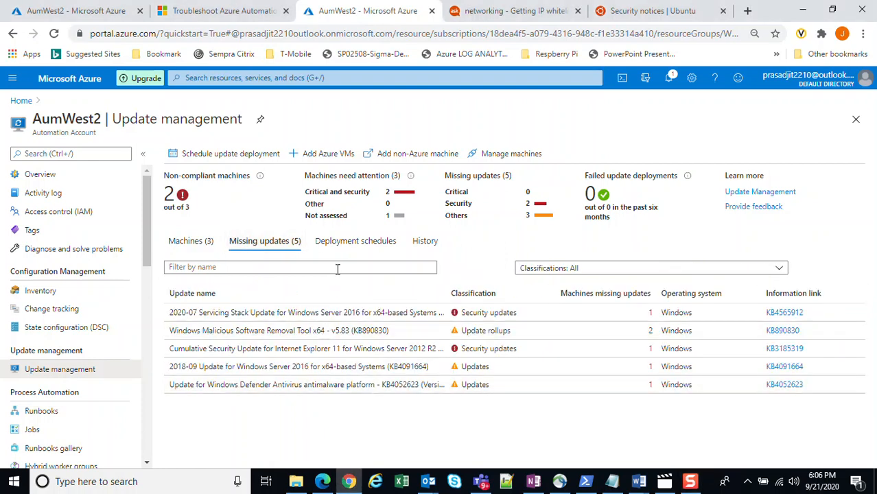
{"action": "left_click", "coordinate": [194, 242]}
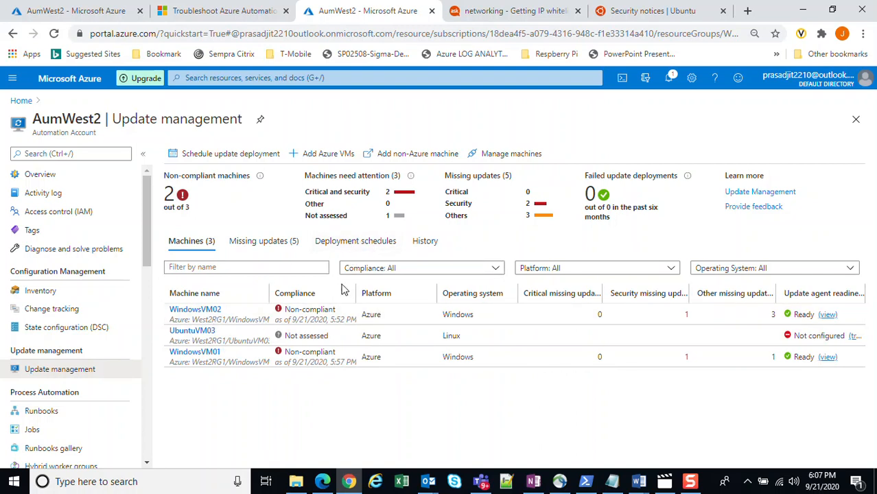
{"action": "left_click", "coordinate": [353, 243]}
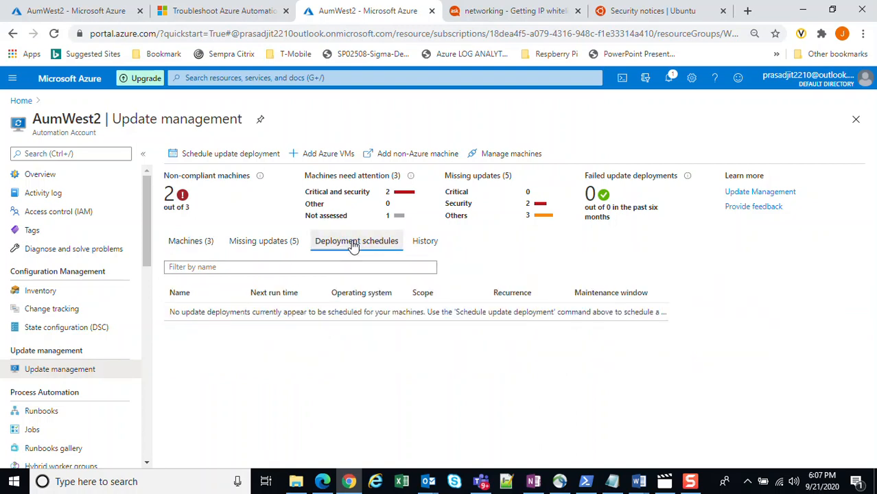
Step: Start scheduling a new update deployment in AumWest2 and name it windowsSchedule1
{"action": "left_click", "coordinate": [200, 155]}
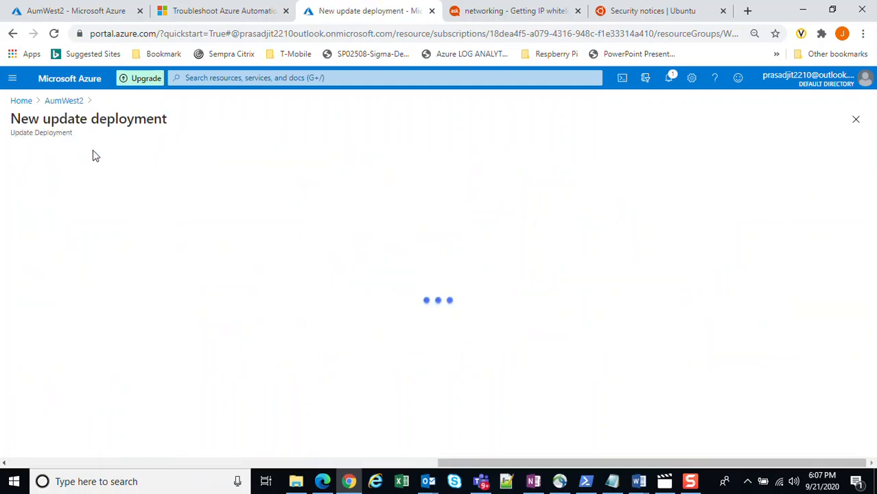
{"action": "type", "text": "windowsS"}
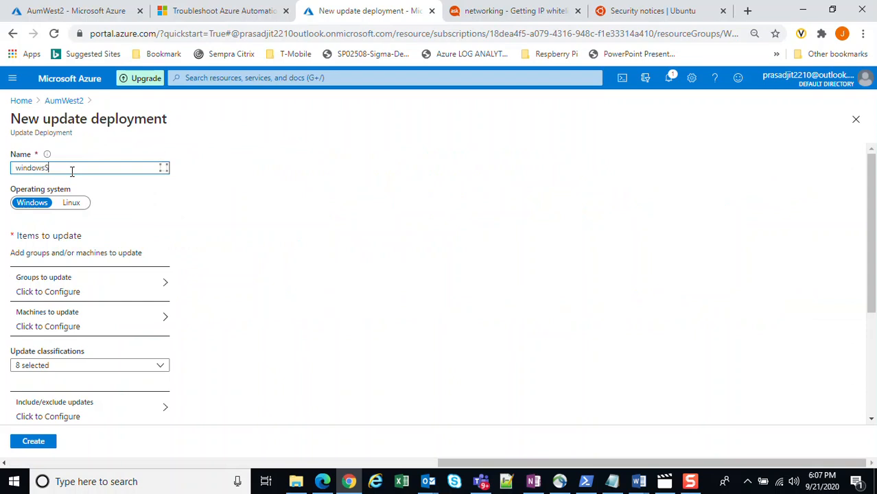
{"action": "type", "text": "heduler"}
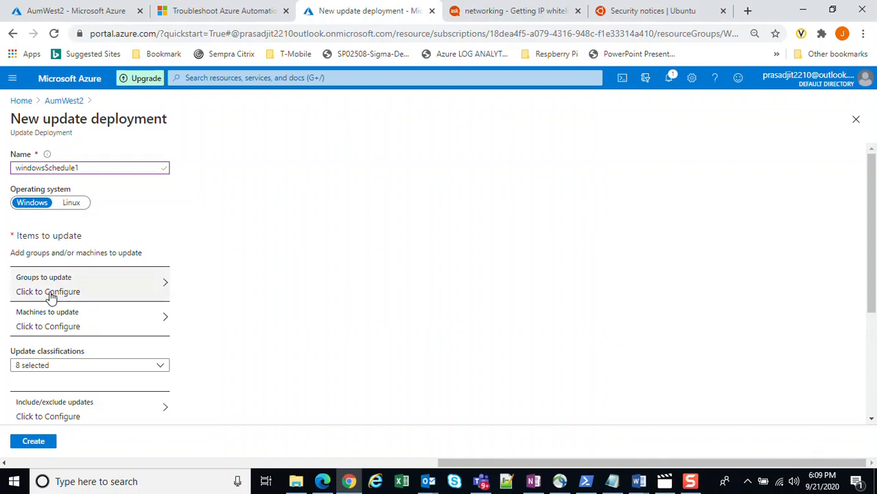
Step: Define the Azure group to update with the Free Trial subscription and the West2RG1 resource group
{"action": "left_click", "coordinate": [31, 294]}
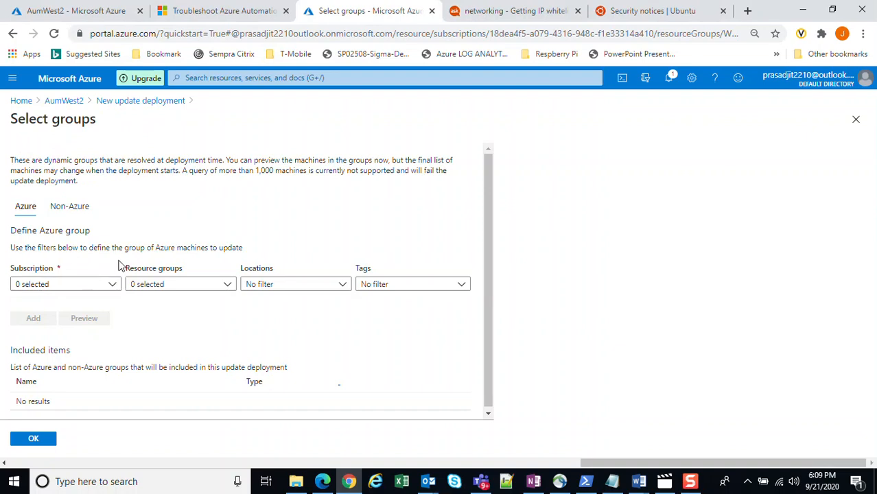
{"action": "left_click", "coordinate": [66, 288]}
{"action": "left_click", "coordinate": [21, 341]}
{"action": "left_click", "coordinate": [176, 289]}
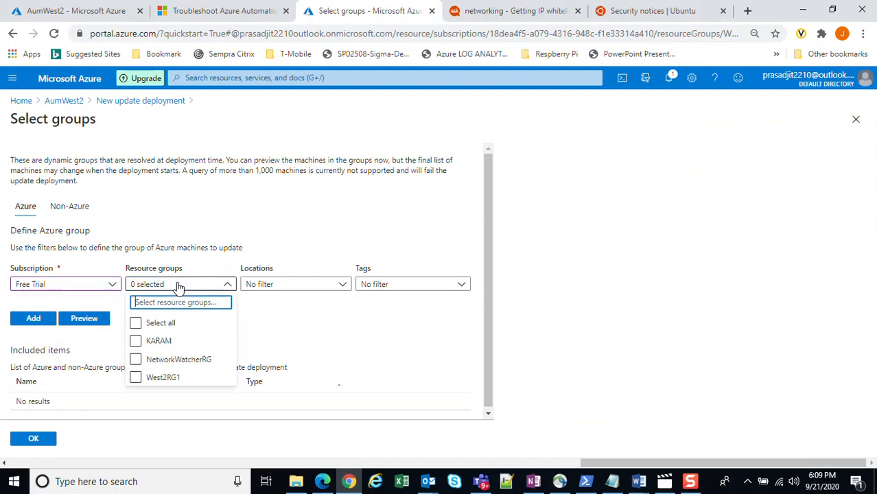
{"action": "left_click", "coordinate": [135, 378]}
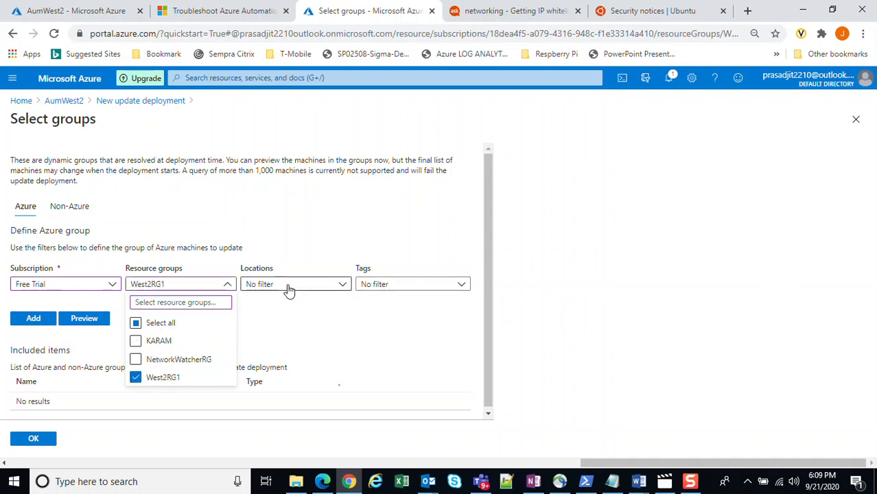
{"action": "left_click", "coordinate": [300, 331]}
Step: Limit the Azure group's locations to West US 2
{"action": "left_click", "coordinate": [276, 294]}
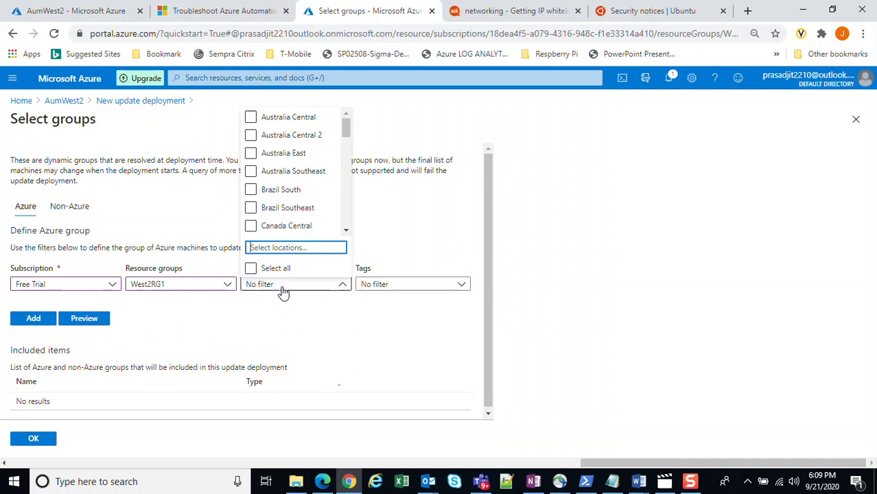
{"action": "left_click", "coordinate": [322, 227]}
{"action": "left_click_drag", "start_coordinate": [346, 127], "coordinate": [343, 219]}
{"action": "left_click", "coordinate": [285, 226]}
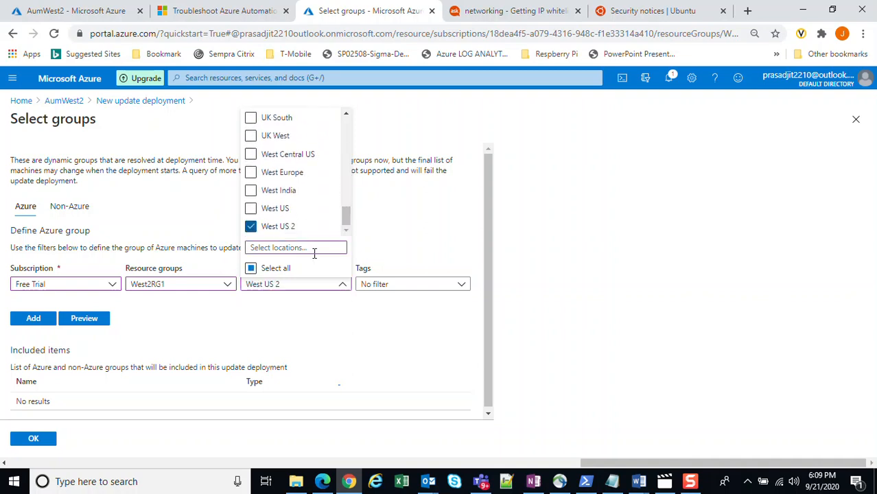
{"action": "left_click", "coordinate": [357, 318]}
Step: Filter the Azure group by the type tags prod and Prod, and add it to the deployment's included items
{"action": "left_click", "coordinate": [402, 287]}
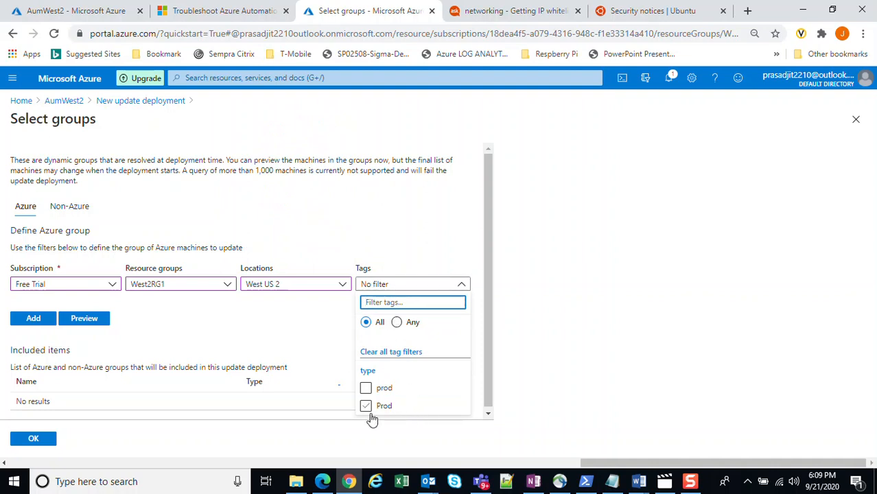
{"action": "left_click", "coordinate": [367, 390]}
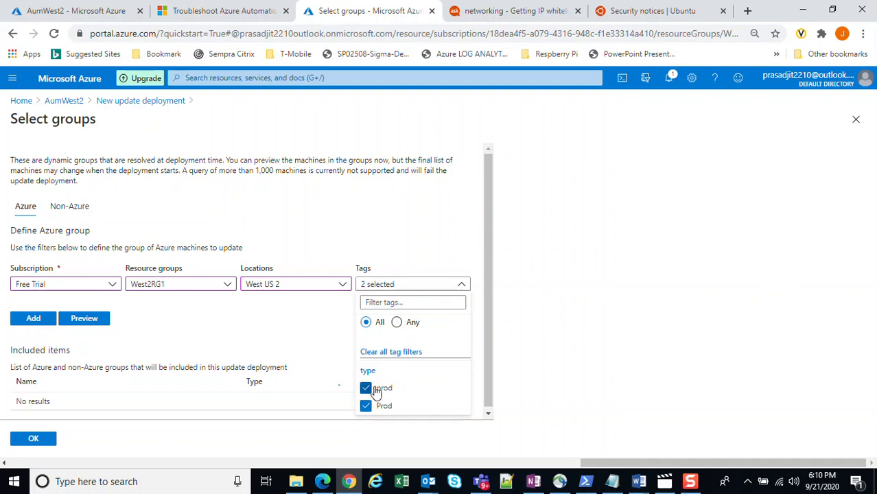
{"action": "left_click", "coordinate": [302, 338]}
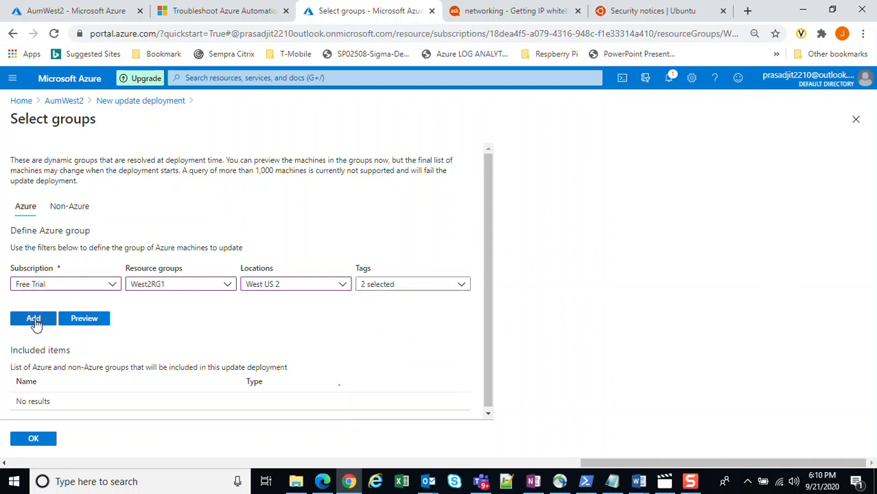
{"action": "left_click", "coordinate": [33, 320]}
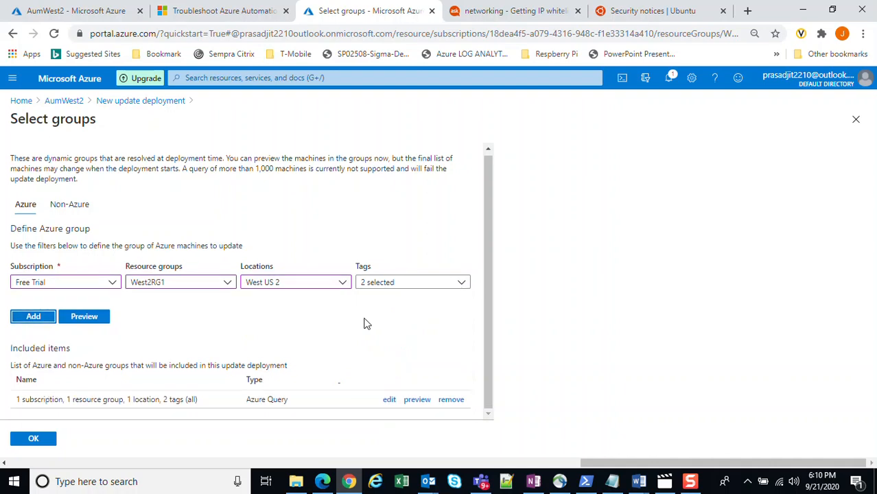
Step: Preview the machines matched by the Azure group query and confirm the group selection for the deployment
{"action": "left_click", "coordinate": [418, 404]}
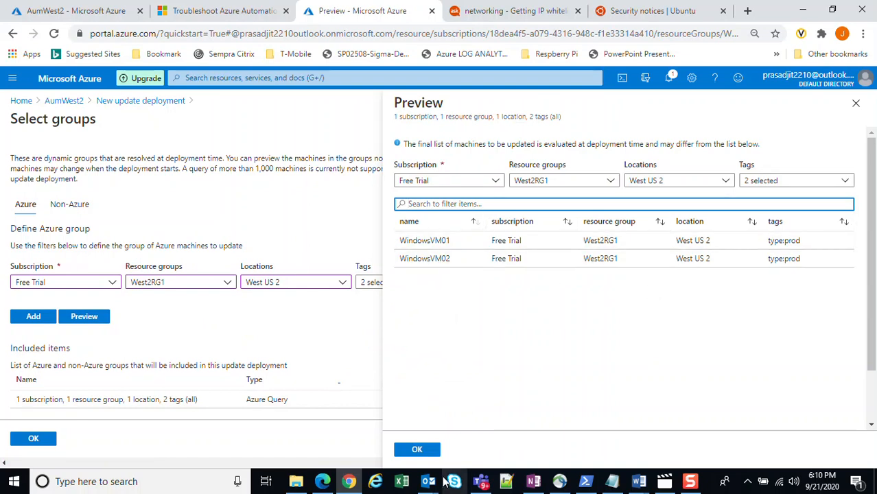
{"action": "left_click", "coordinate": [427, 452]}
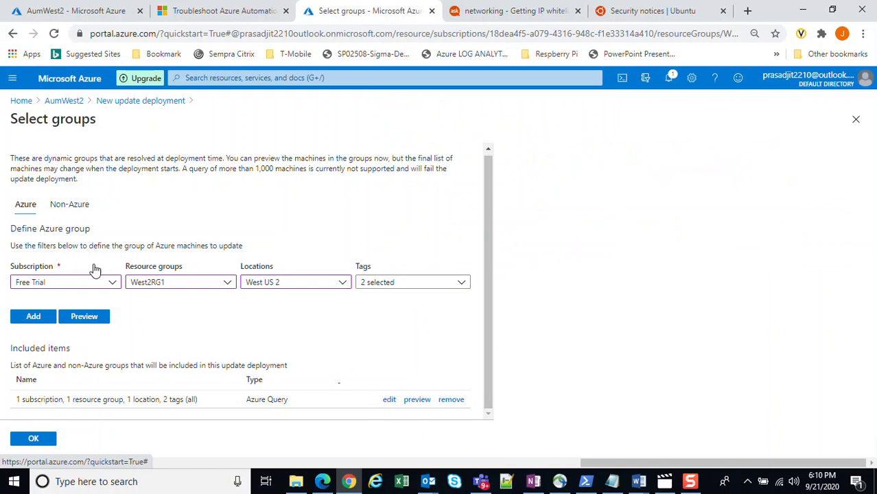
{"action": "left_click", "coordinate": [34, 440]}
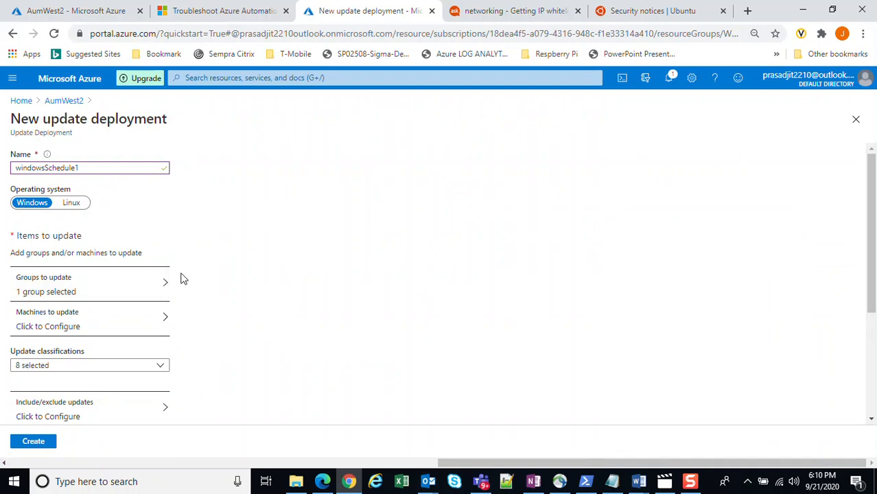
Step: Review the individual machines available to update under the Machines type without selecting any
{"action": "scroll", "coordinate": [174, 308], "scroll_direction": "down", "scroll_amount": 1}
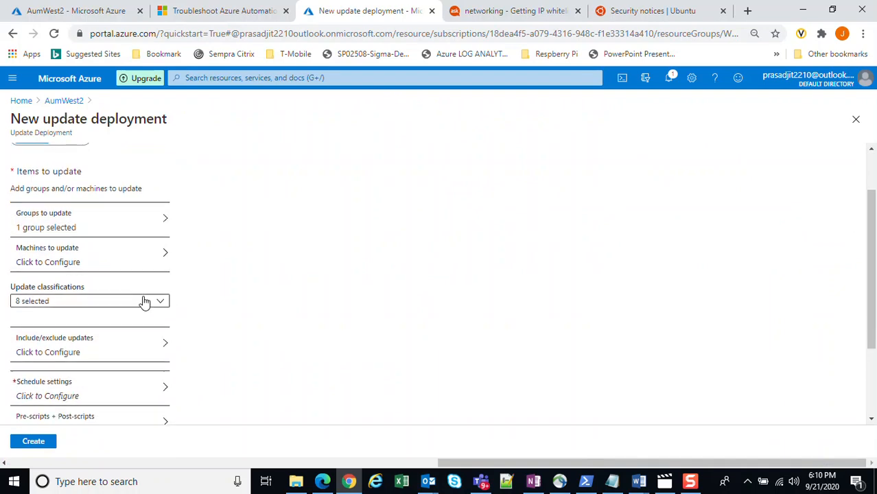
{"action": "left_click", "coordinate": [81, 257]}
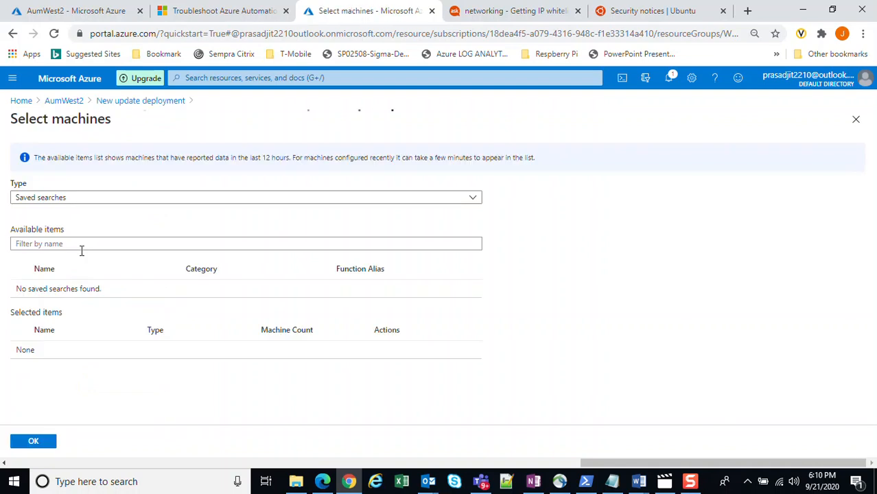
{"action": "left_click", "coordinate": [80, 198]}
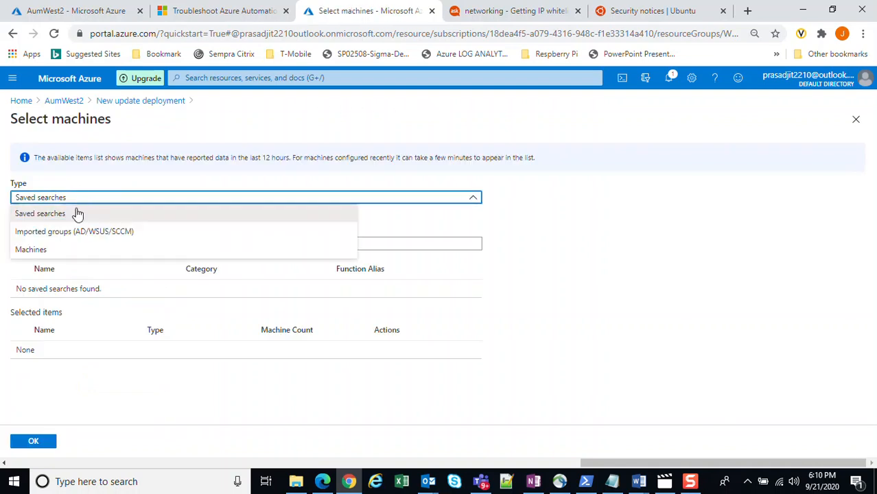
{"action": "left_click", "coordinate": [34, 249]}
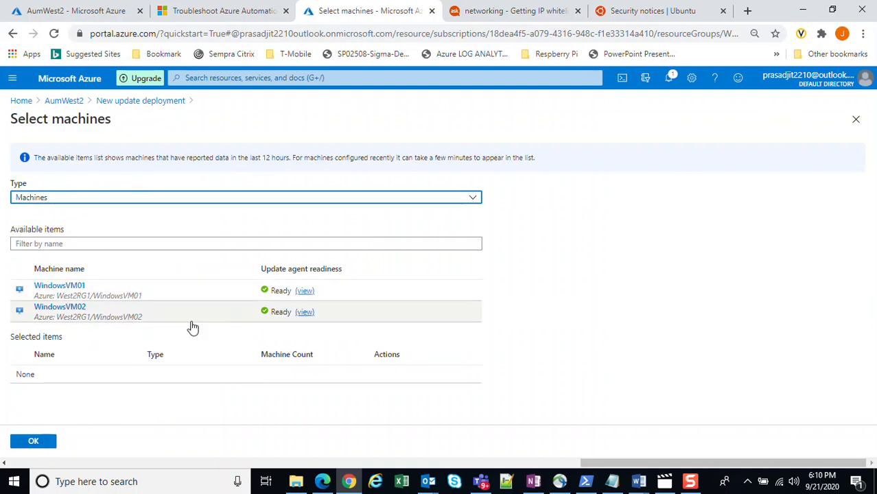
{"action": "left_click", "coordinate": [856, 119]}
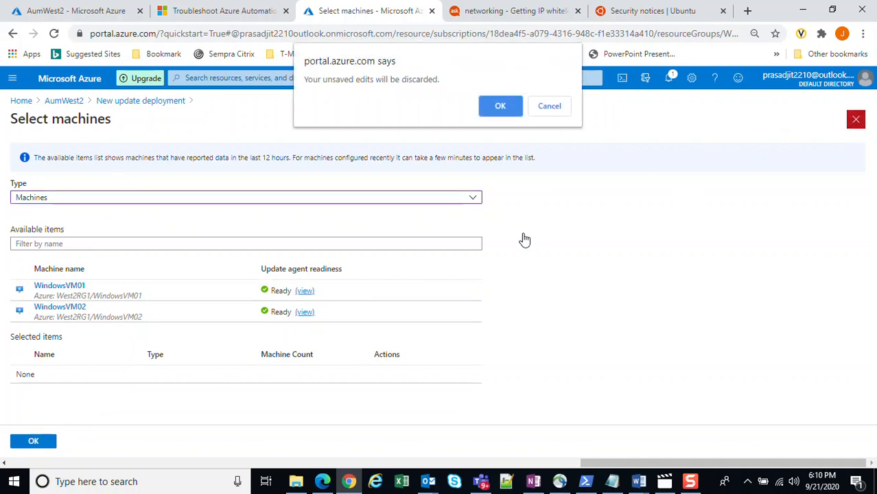
{"action": "left_click", "coordinate": [556, 108]}
{"action": "left_click", "coordinate": [31, 440]}
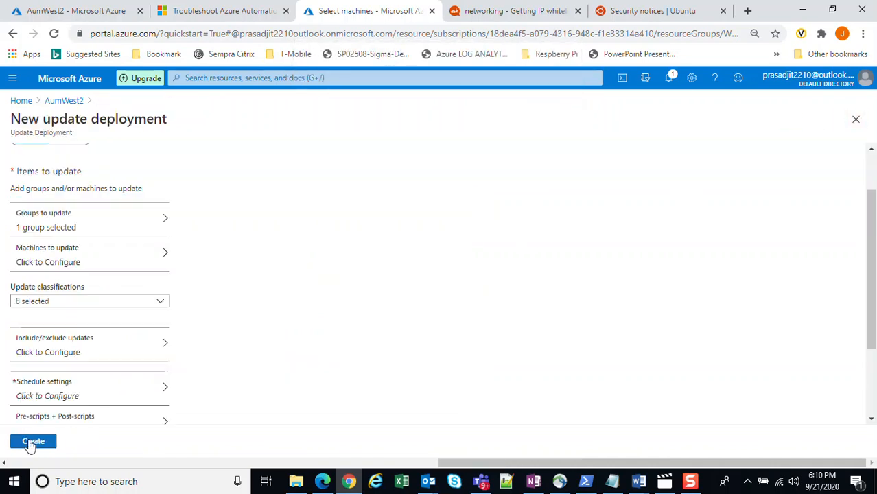
Step: Review the include and exclude KB ID lists and the available pre-scripts and post-scripts, adding none
{"action": "scroll", "coordinate": [94, 313], "scroll_direction": "down", "scroll_amount": 1}
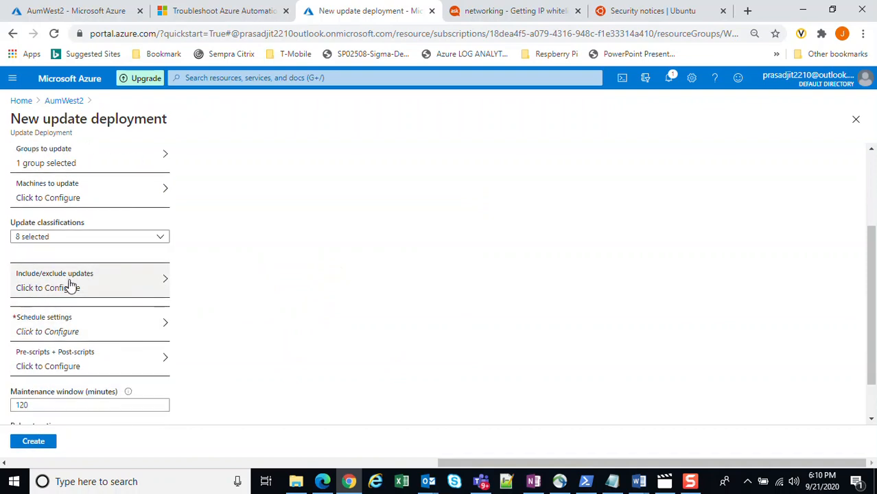
{"action": "left_click", "coordinate": [70, 286]}
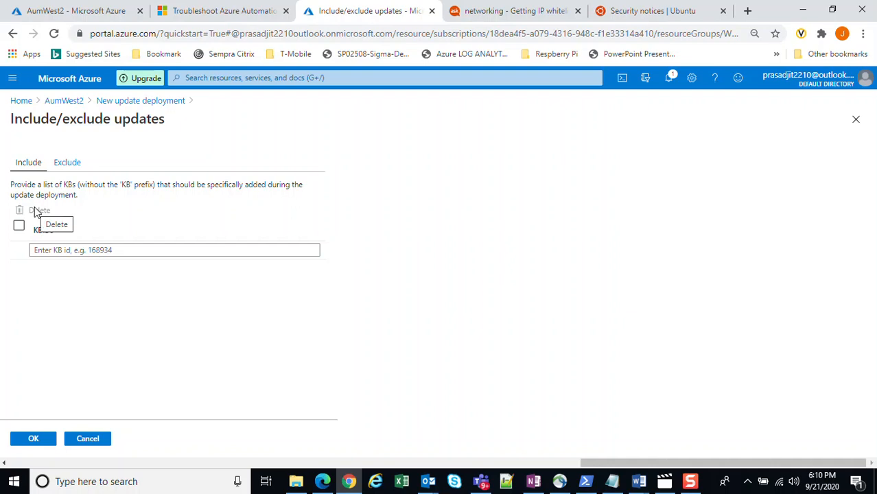
{"action": "left_click", "coordinate": [124, 251]}
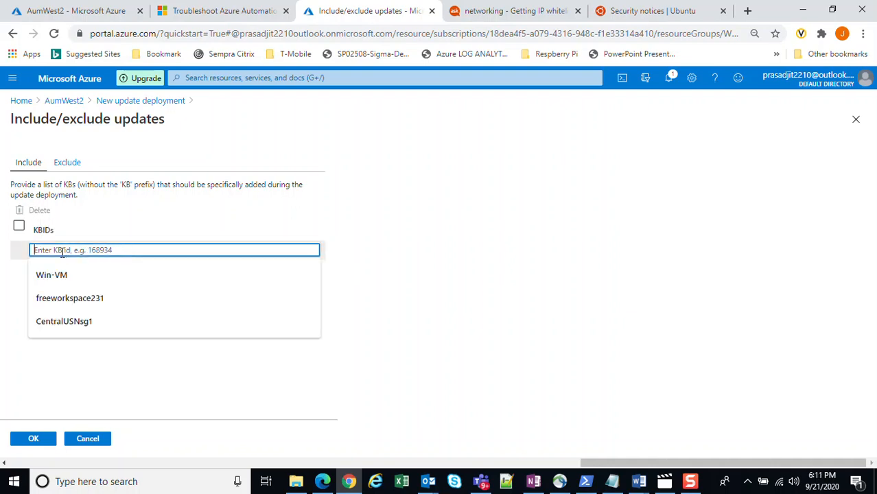
{"action": "left_click", "coordinate": [154, 226]}
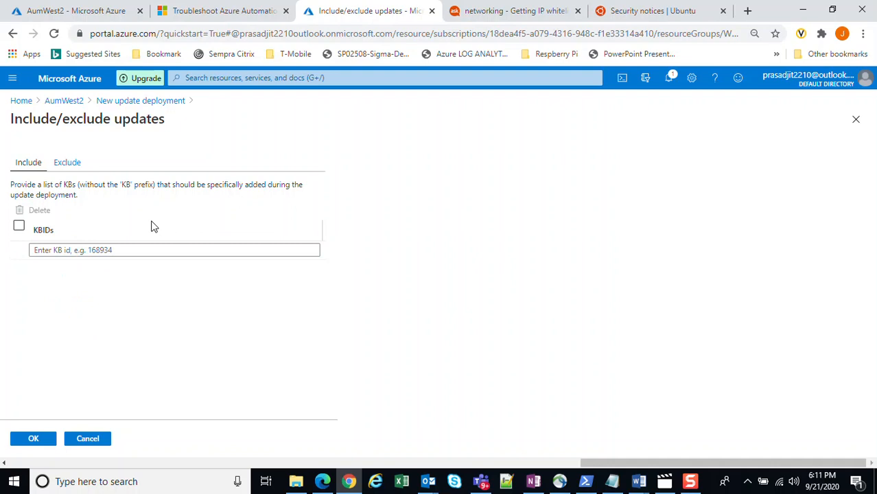
{"action": "left_click", "coordinate": [19, 226]}
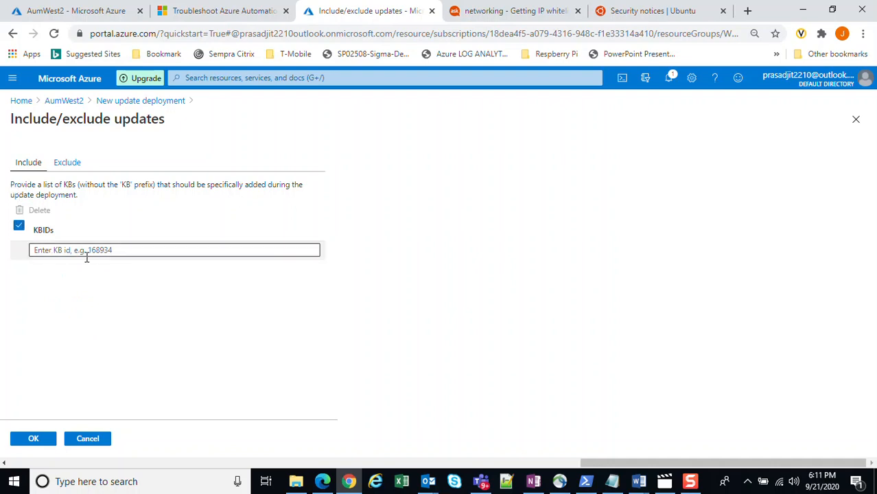
{"action": "left_click", "coordinate": [69, 163]}
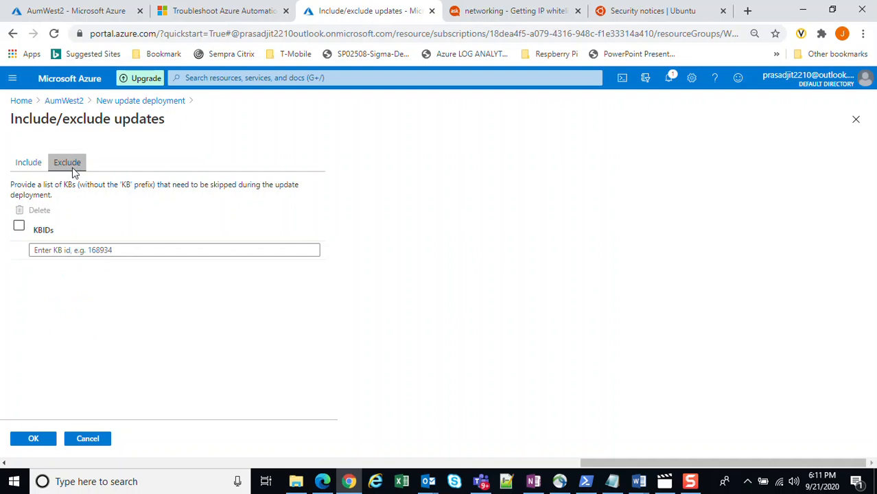
{"action": "left_click", "coordinate": [81, 250]}
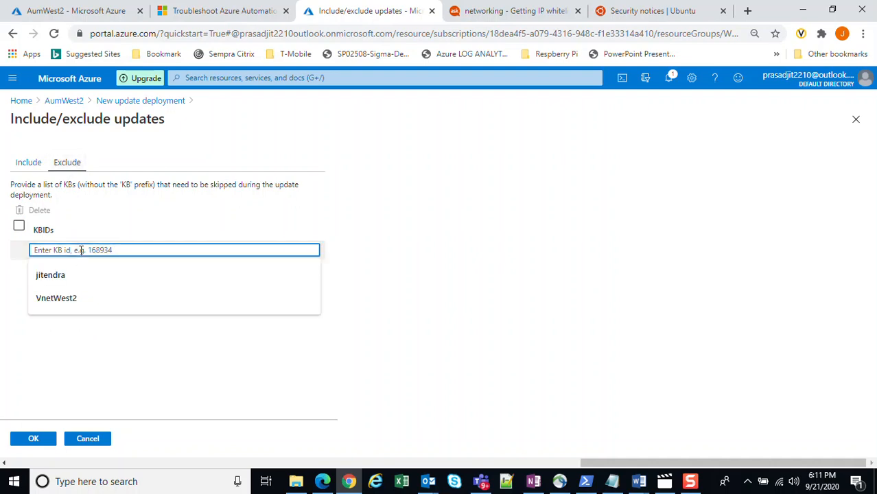
{"action": "left_click", "coordinate": [27, 165]}
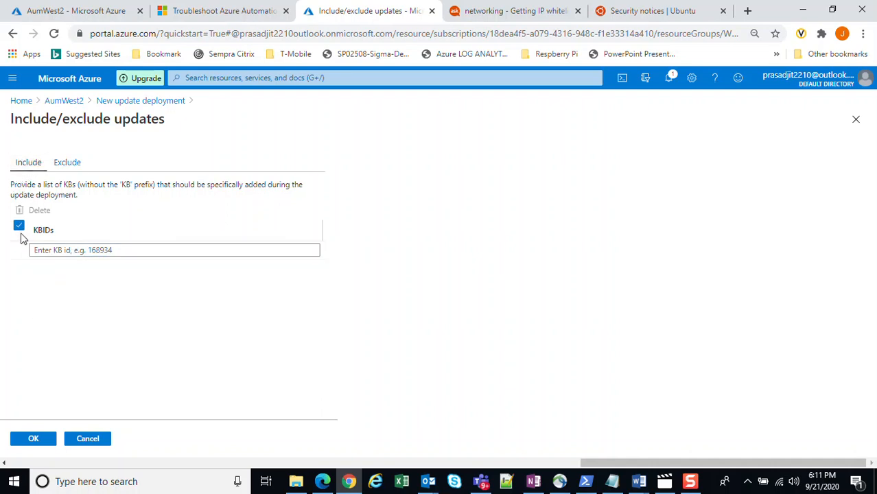
{"action": "left_click", "coordinate": [18, 226]}
{"action": "left_click", "coordinate": [33, 439]}
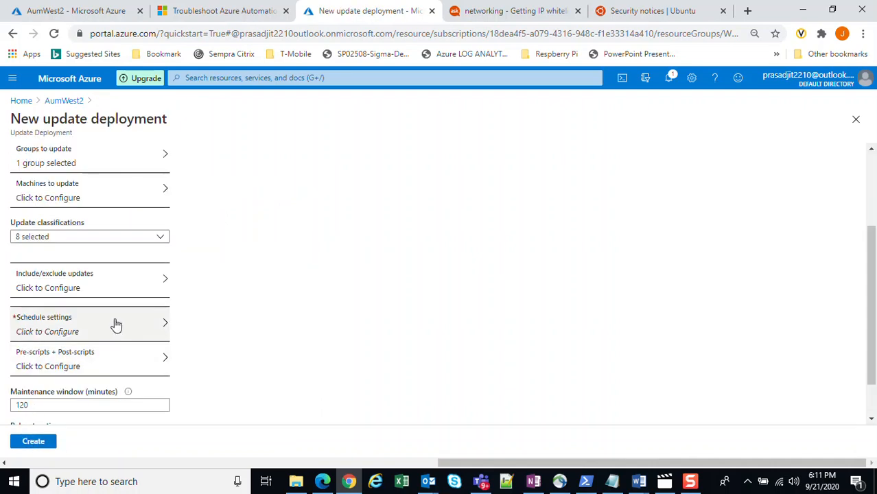
{"action": "left_click", "coordinate": [34, 364]}
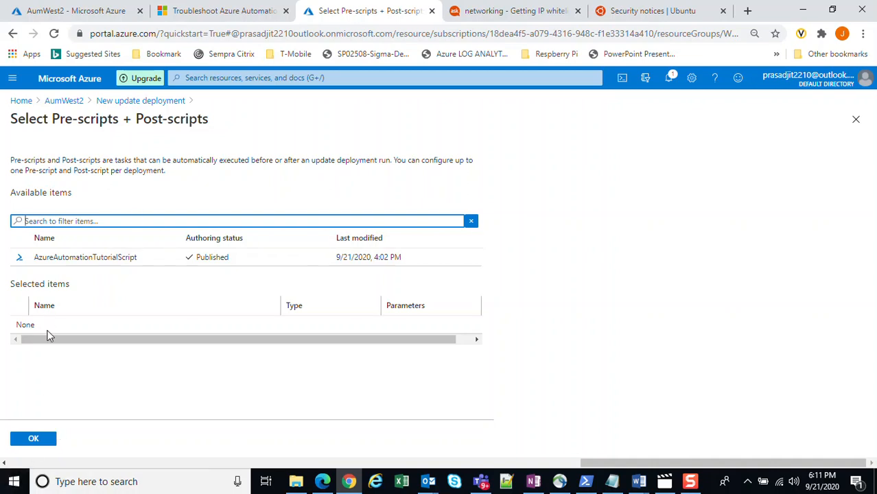
{"action": "left_click", "coordinate": [34, 440]}
Step: Schedule the deployment to start on 09/21/2020 at 6:48 PM in the India - India Standard Time zone
{"action": "scroll", "coordinate": [264, 297], "scroll_direction": "down", "scroll_amount": 2}
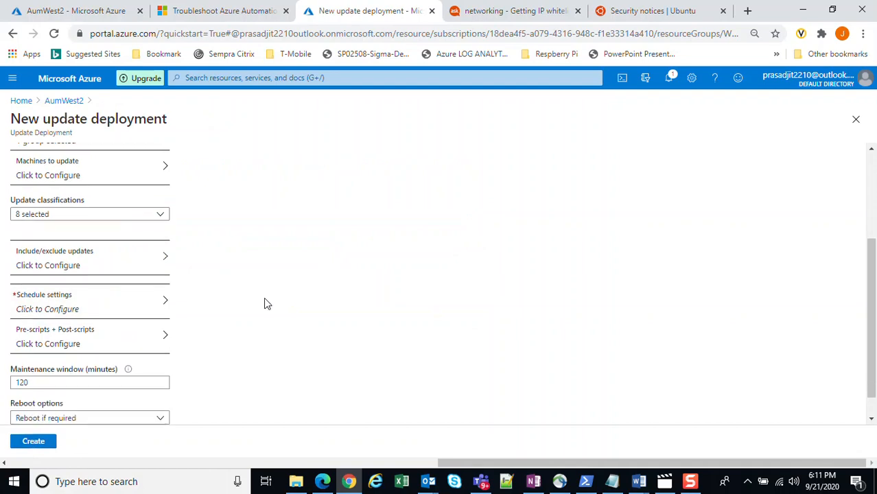
{"action": "left_click", "coordinate": [40, 283]}
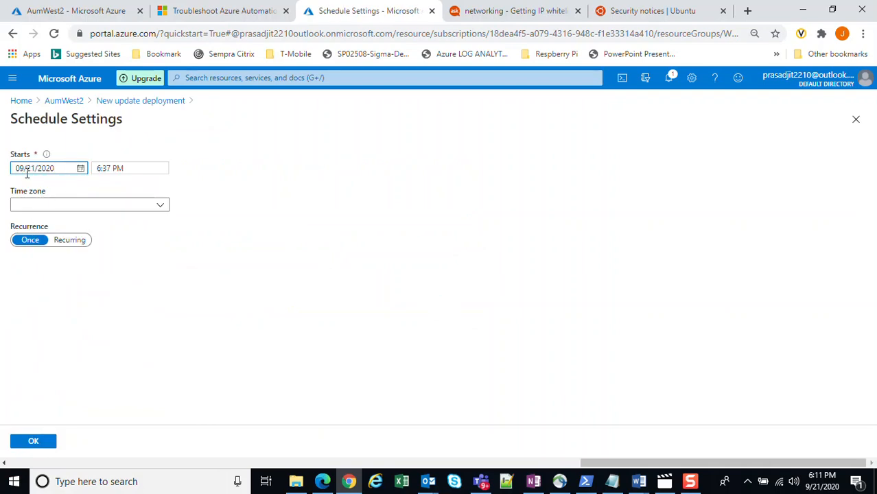
{"action": "left_click", "coordinate": [104, 168]}
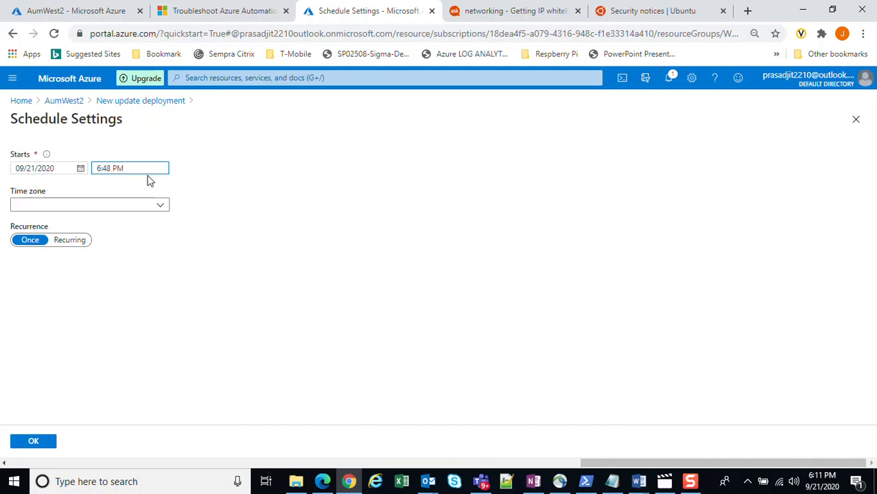
{"action": "left_click", "coordinate": [72, 206]}
{"action": "scroll", "coordinate": [103, 315], "scroll_direction": "down", "scroll_amount": 10}
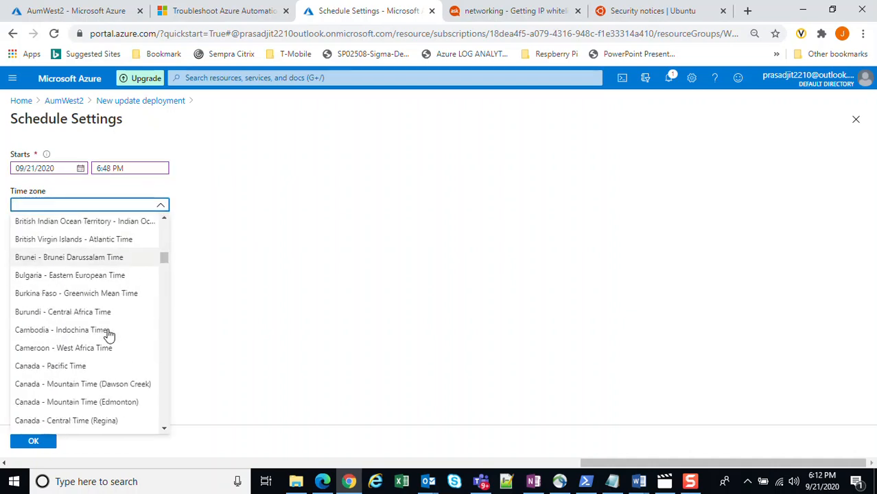
{"action": "scroll", "coordinate": [106, 333], "scroll_direction": "down", "scroll_amount": 20}
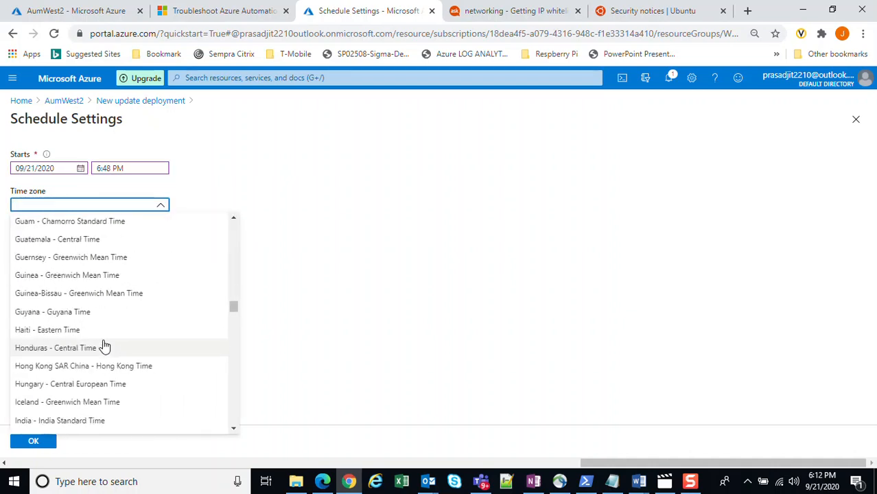
{"action": "scroll", "coordinate": [104, 345], "scroll_direction": "down", "scroll_amount": 3}
{"action": "scroll", "coordinate": [53, 261], "scroll_direction": "up", "scroll_amount": 2}
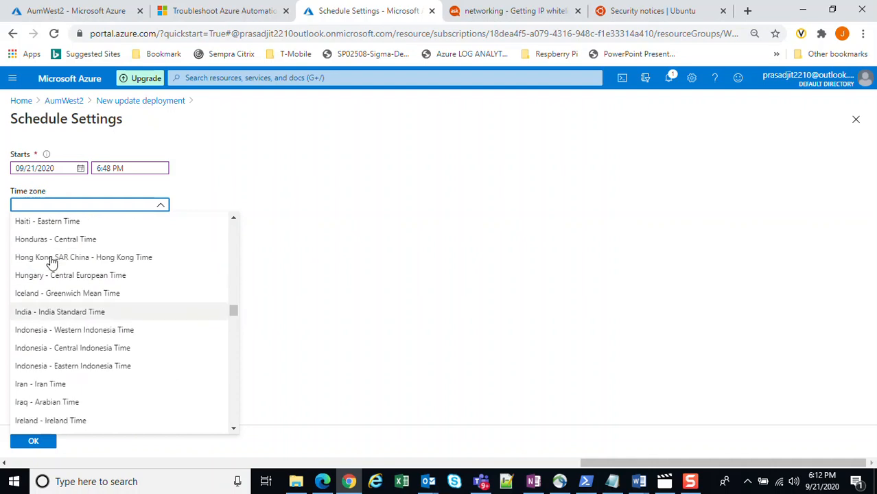
{"action": "left_click", "coordinate": [48, 319]}
{"action": "left_click", "coordinate": [32, 441]}
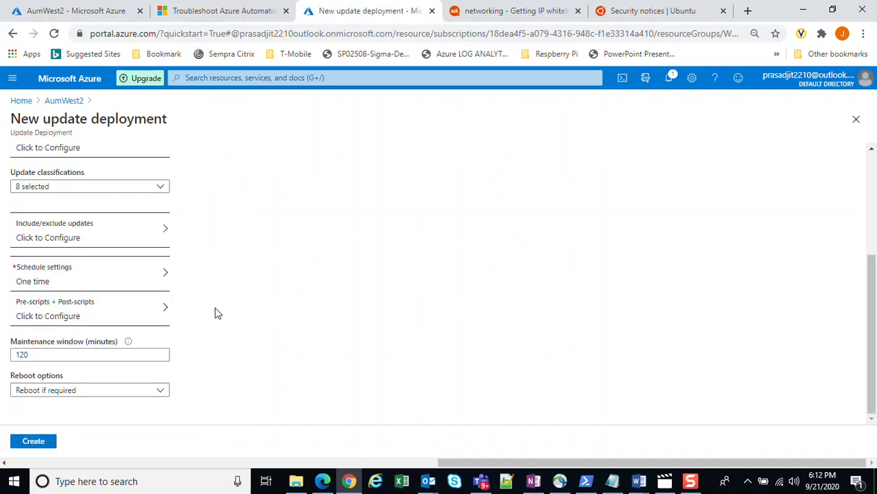
Step: Set the maintenance window to 60 minutes, keep the Reboot if required option, and create the update deployment
{"action": "double_click", "coordinate": [36, 355]}
{"action": "type", "text": "60"}
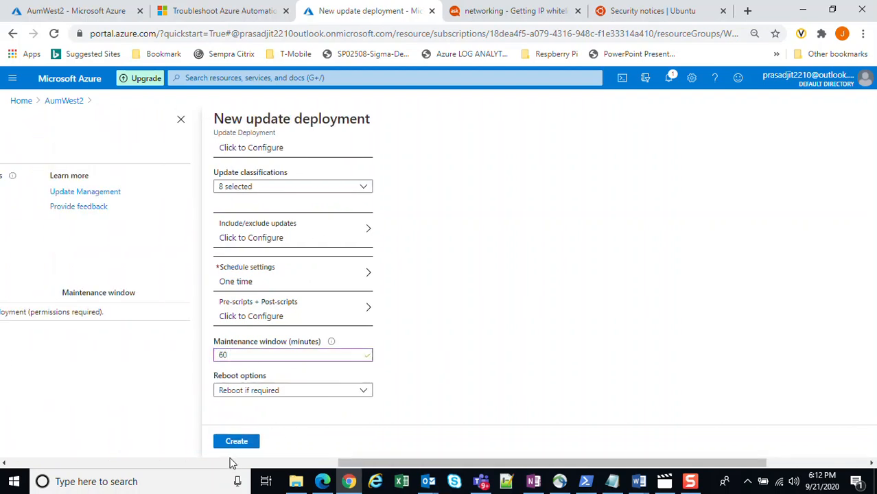
{"action": "left_click", "coordinate": [252, 394]}
{"action": "left_click", "coordinate": [254, 394]}
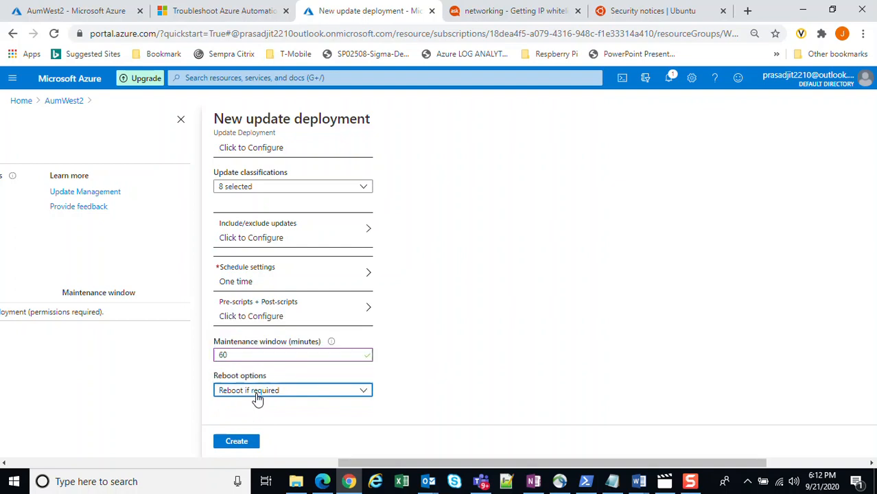
{"action": "left_click", "coordinate": [236, 443]}
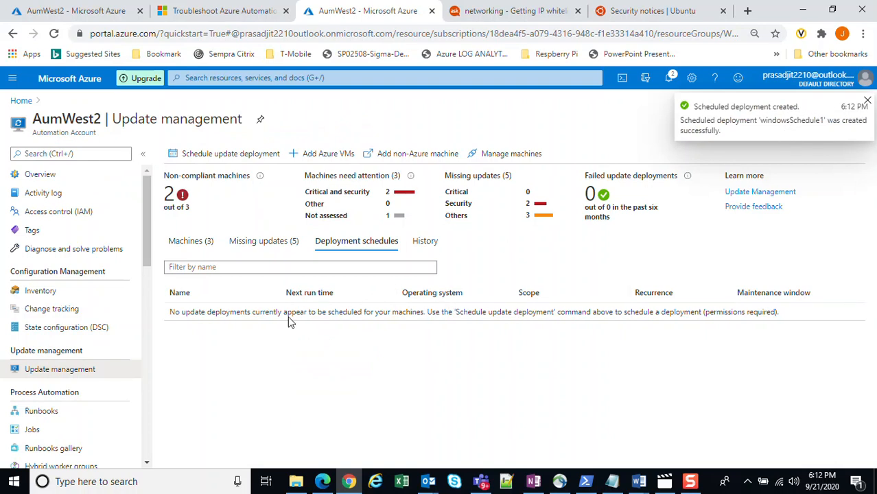
Step: Reload the AumWest2 update management page and view its deployment schedules
{"action": "left_click", "coordinate": [324, 38]}
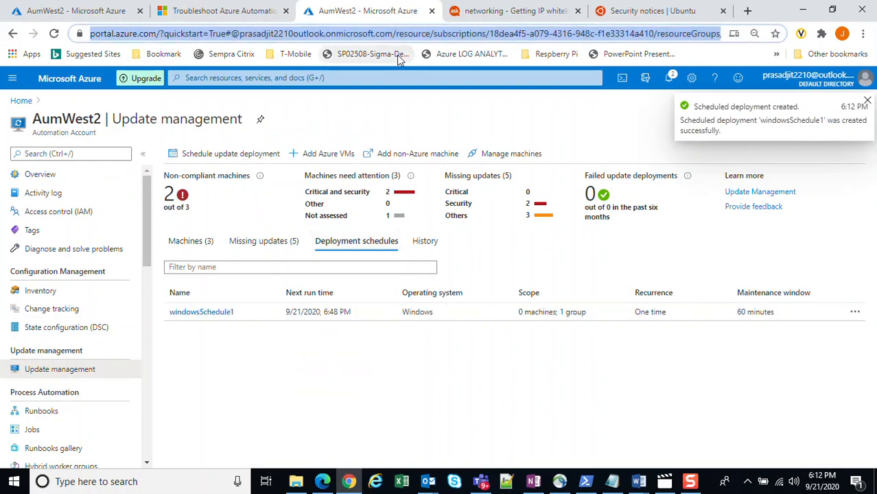
{"action": "key", "text": "Return"}
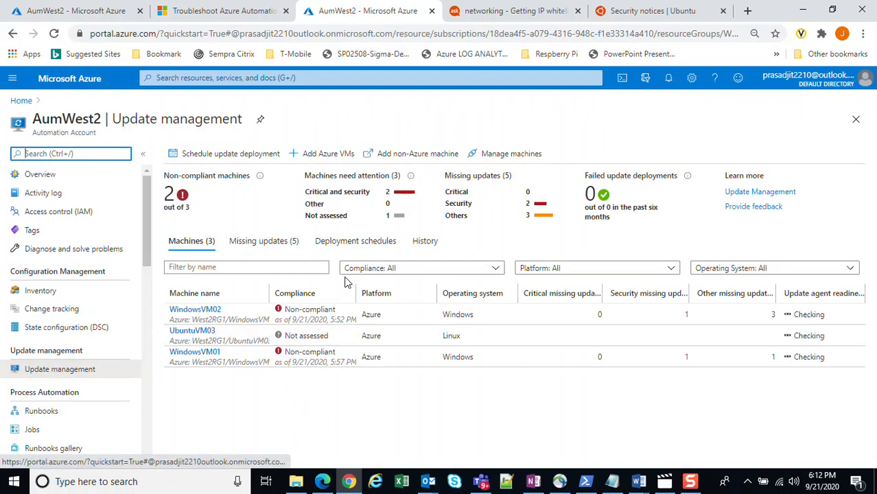
{"action": "left_click", "coordinate": [369, 240]}
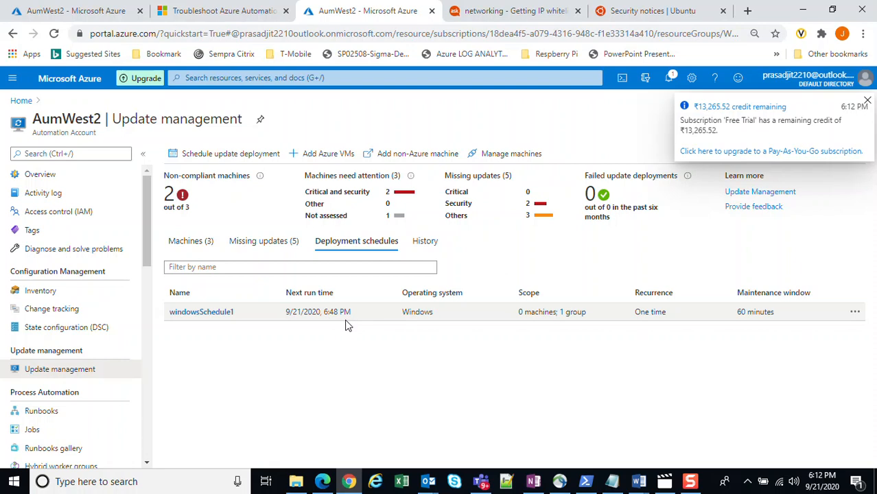
Step: Open the windowsSchedule1 deployment and check the start time and time zone in its schedule settings
{"action": "left_click", "coordinate": [203, 312]}
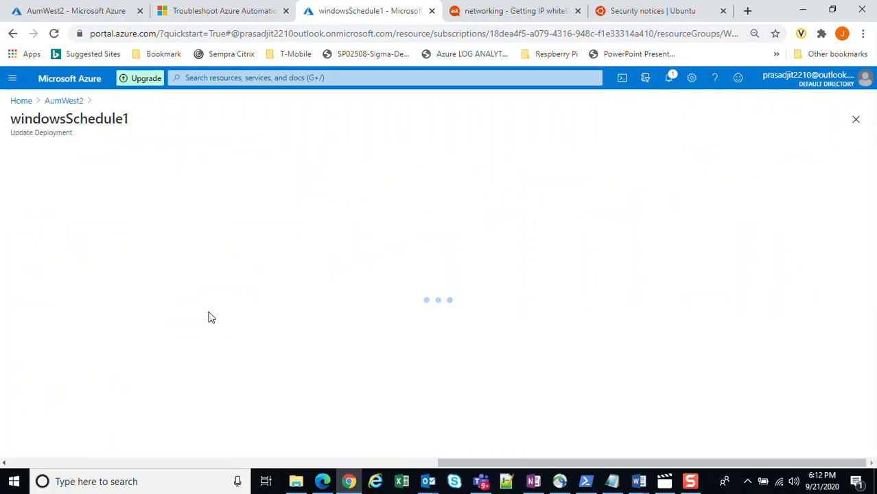
{"action": "scroll", "coordinate": [81, 364], "scroll_direction": "down", "scroll_amount": 2}
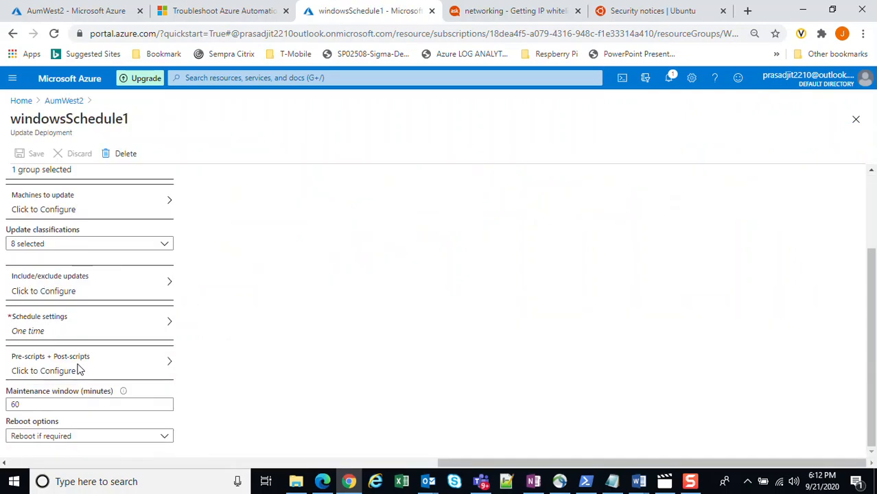
{"action": "left_click", "coordinate": [51, 332]}
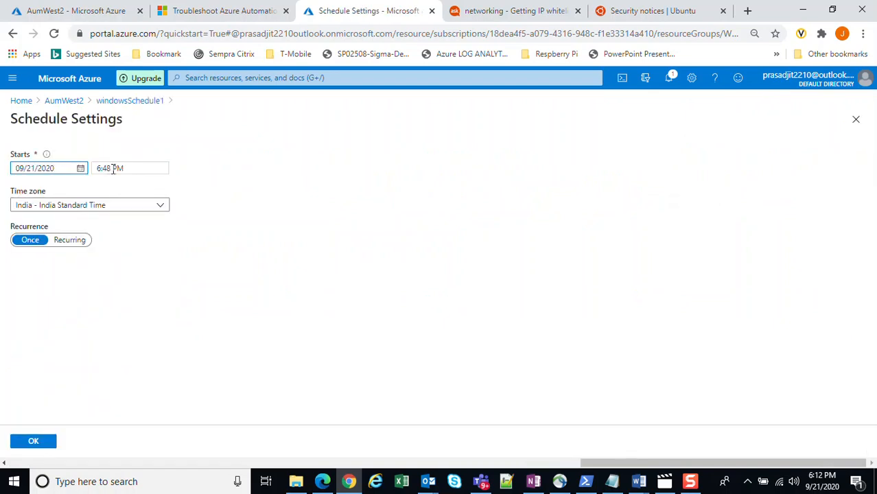
Step: Set the windowsSchedule1 start time to 6:24 PM and save the edited deployment
{"action": "left_click", "coordinate": [111, 168]}
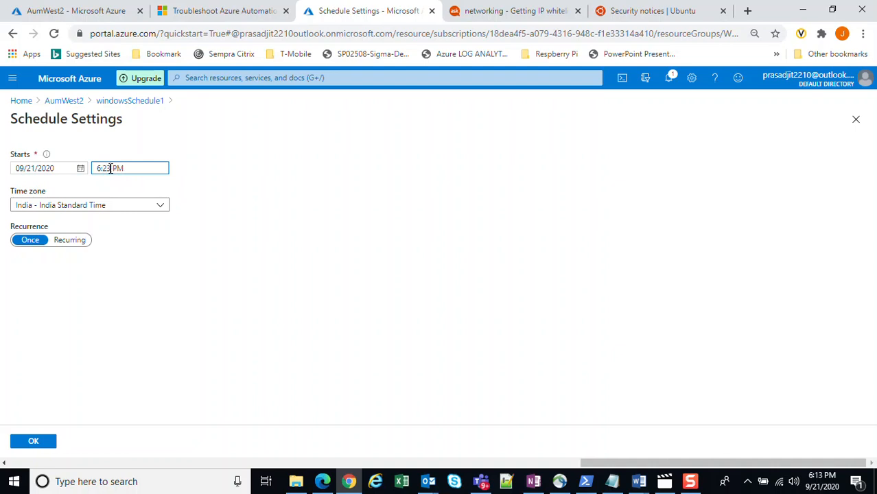
{"action": "left_click", "coordinate": [34, 442]}
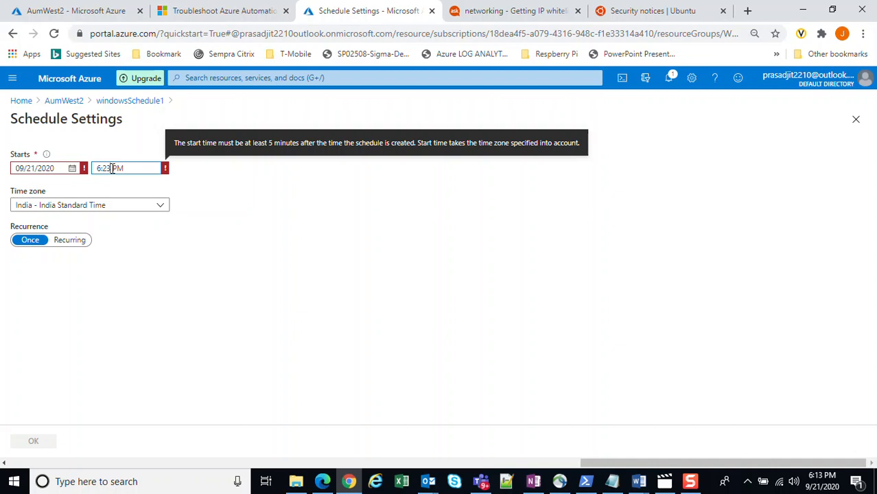
{"action": "type", "text": "4"}
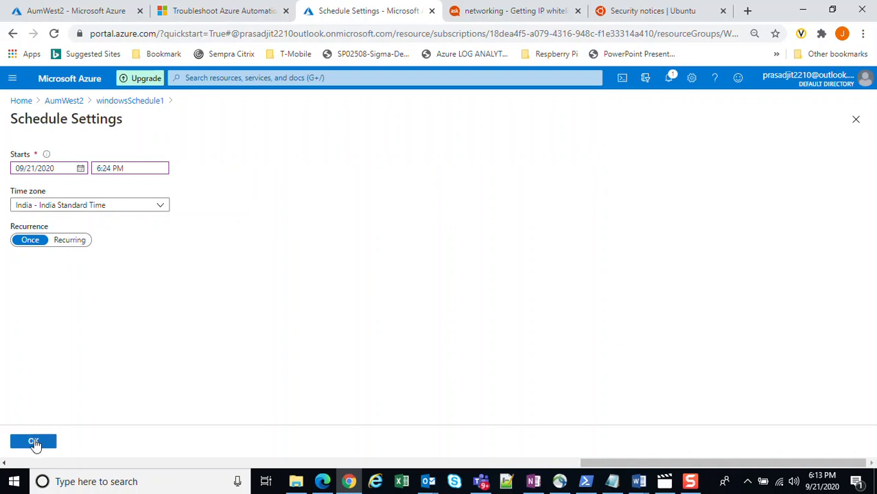
{"action": "left_click", "coordinate": [35, 442]}
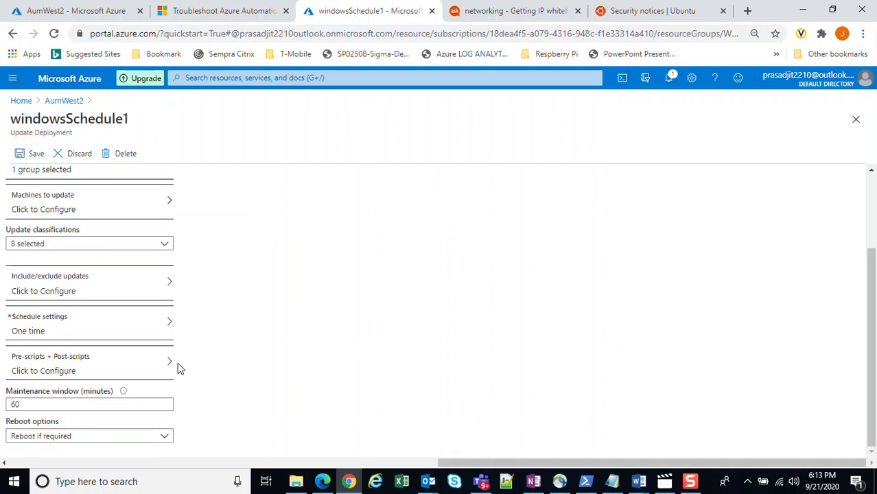
{"action": "left_click", "coordinate": [35, 154]}
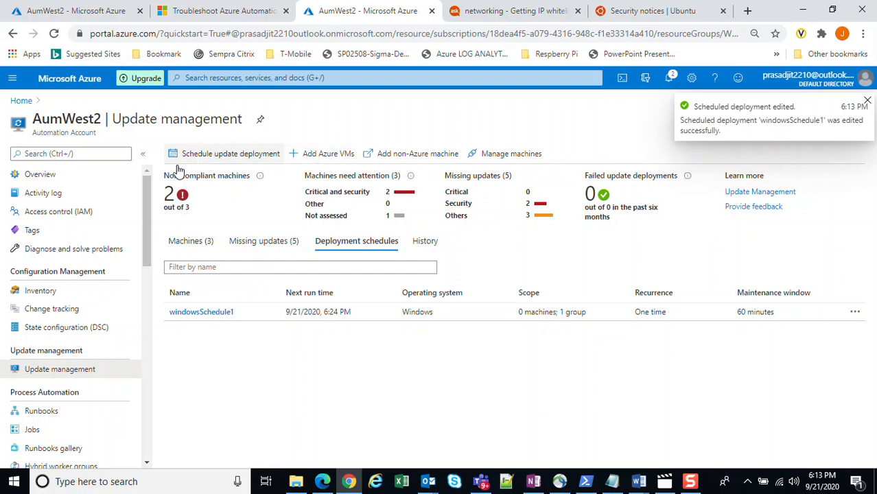
Step: Start a new update deployment for Linux and name it UbuntuSchedule
{"action": "left_click", "coordinate": [188, 245]}
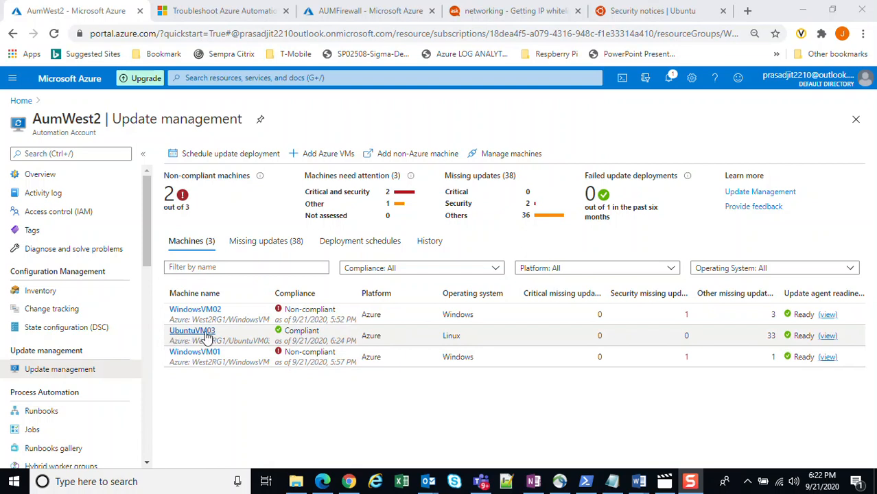
{"action": "left_click", "coordinate": [219, 154]}
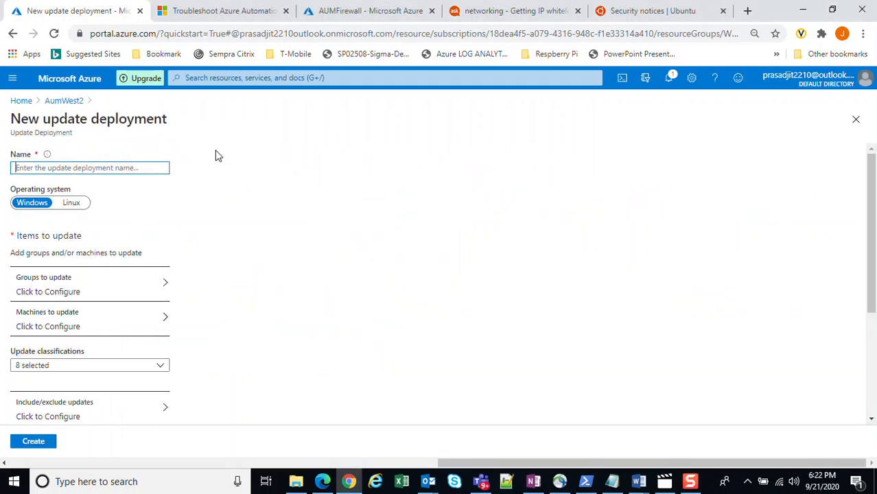
{"action": "left_click", "coordinate": [76, 204]}
{"action": "left_click", "coordinate": [83, 168]}
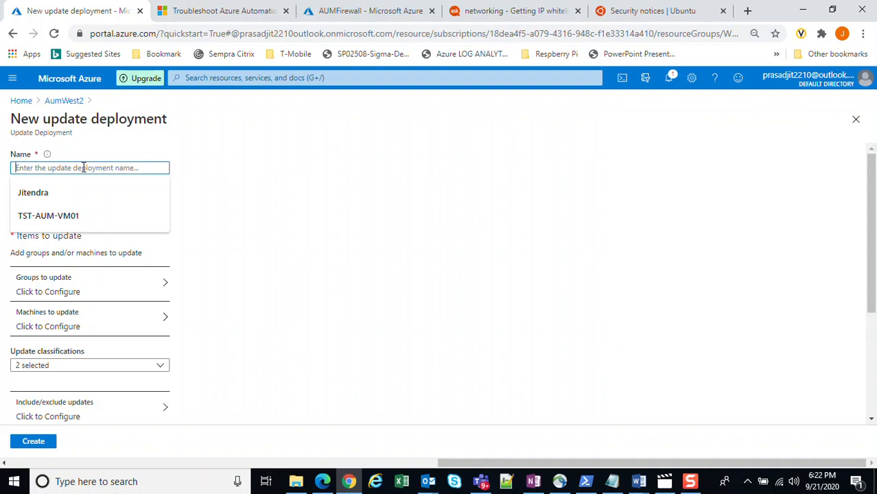
{"action": "type", "text": "Ubunt"}
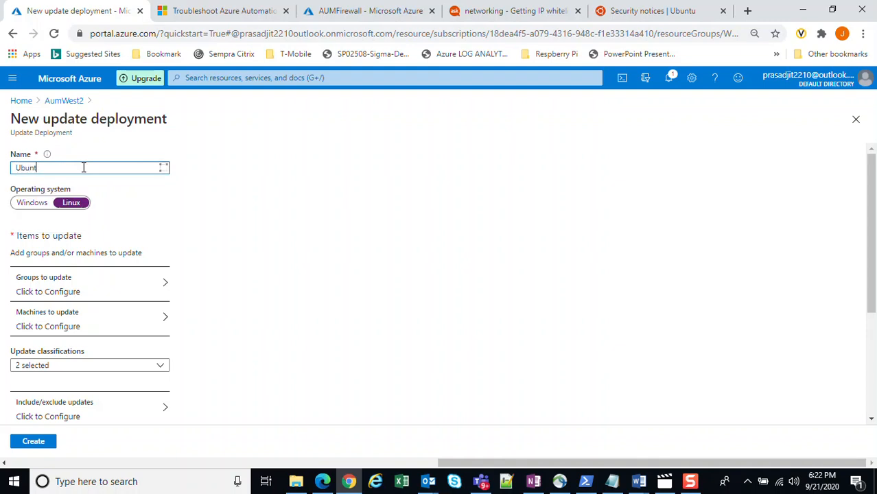
{"action": "type", "text": "uSchedule"}
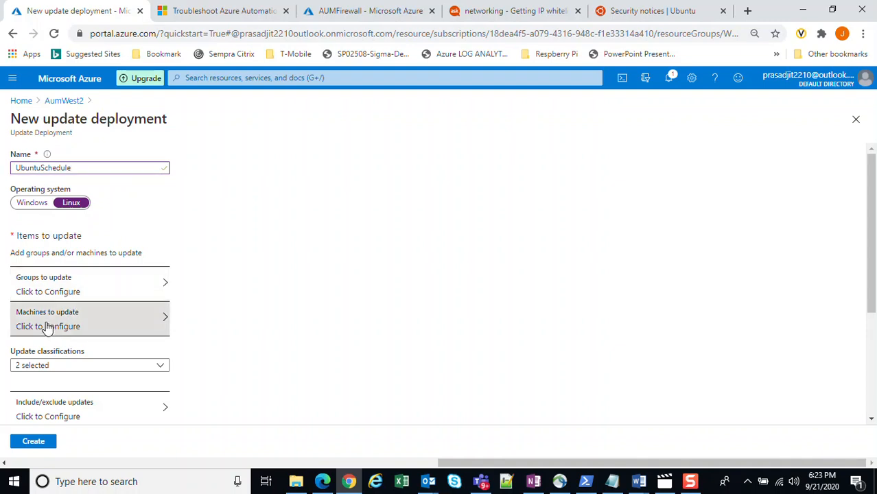
Step: Add the machine UbuntuVM03 to the deployment's machines to update, using the Machines type
{"action": "left_click", "coordinate": [46, 328]}
{"action": "left_click", "coordinate": [78, 201]}
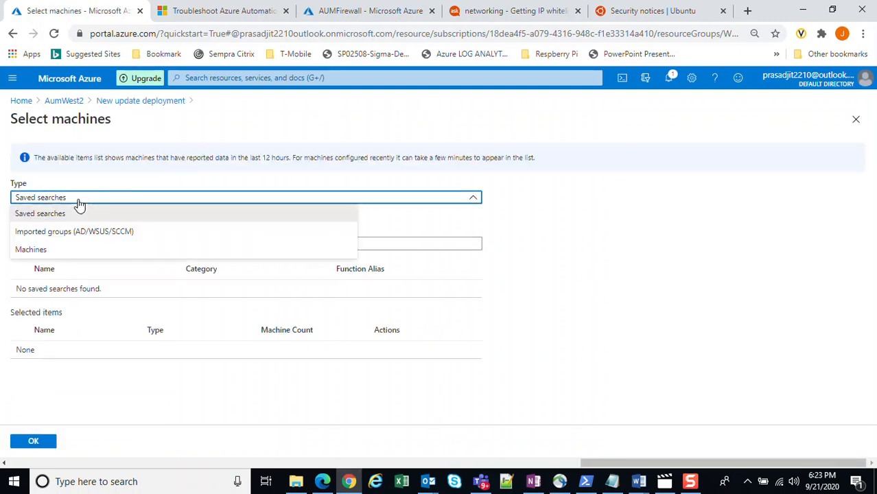
{"action": "left_click", "coordinate": [41, 249]}
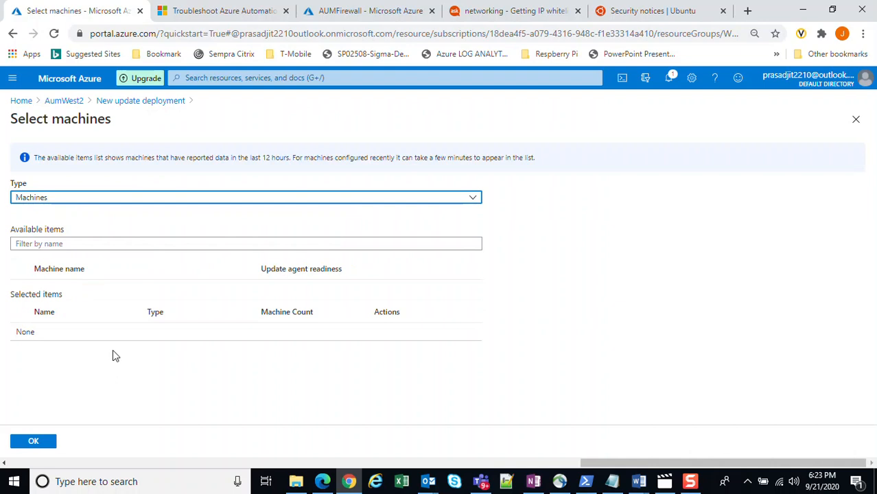
{"action": "left_click", "coordinate": [57, 291]}
{"action": "left_click", "coordinate": [33, 443]}
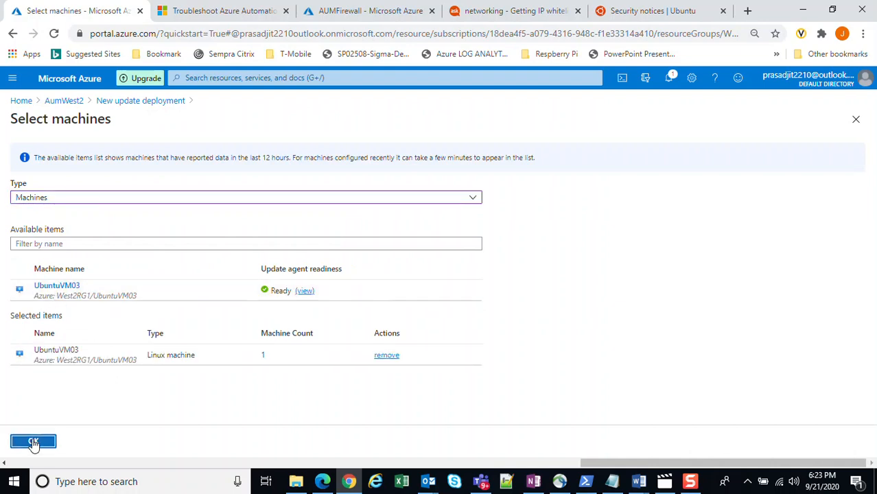
Step: Schedule the deployment to start once on 09/21/2020 at 6:34 PM in the India - India Standard Time zone
{"action": "scroll", "coordinate": [82, 350], "scroll_direction": "down", "scroll_amount": 2}
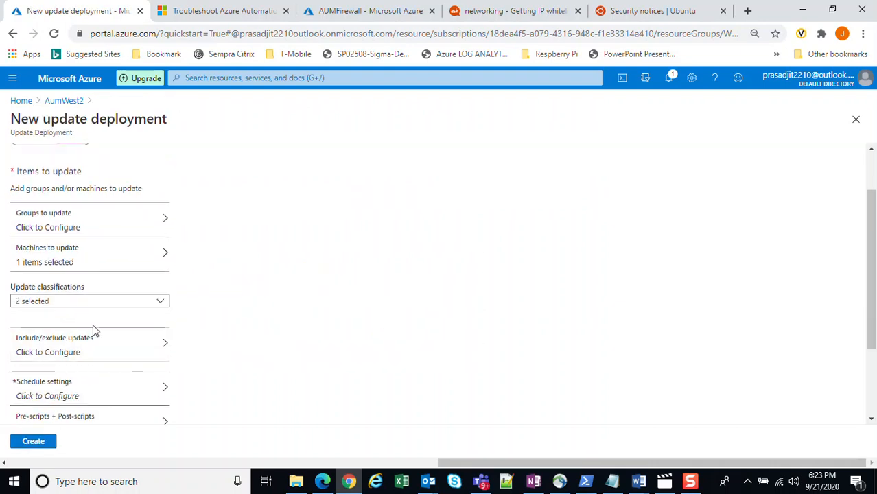
{"action": "scroll", "coordinate": [68, 370], "scroll_direction": "down", "scroll_amount": 1}
{"action": "left_click", "coordinate": [48, 330]}
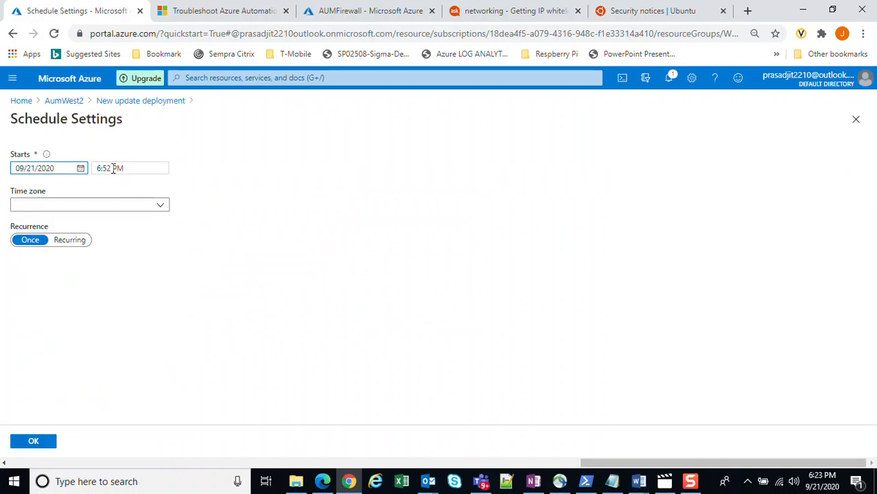
{"action": "left_click", "coordinate": [111, 169]}
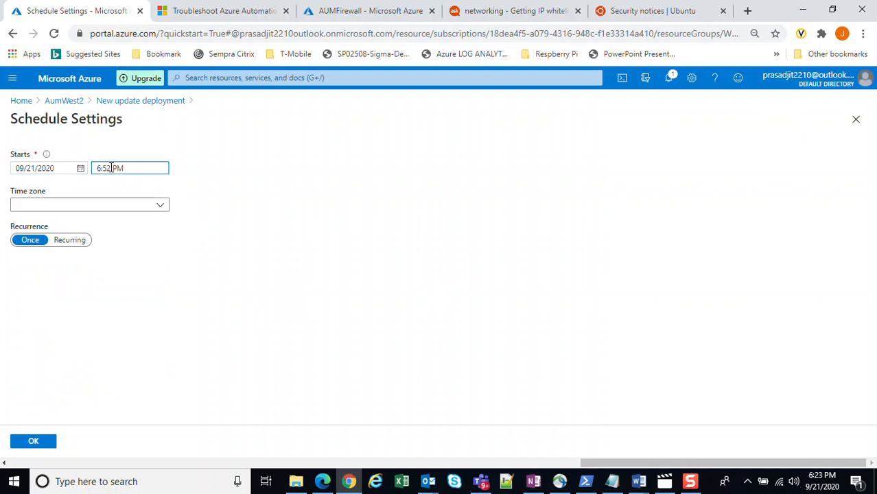
{"action": "type", "text": ":34"}
{"action": "left_click", "coordinate": [95, 206]}
{"action": "scroll", "coordinate": [101, 333], "scroll_direction": "down", "scroll_amount": 10}
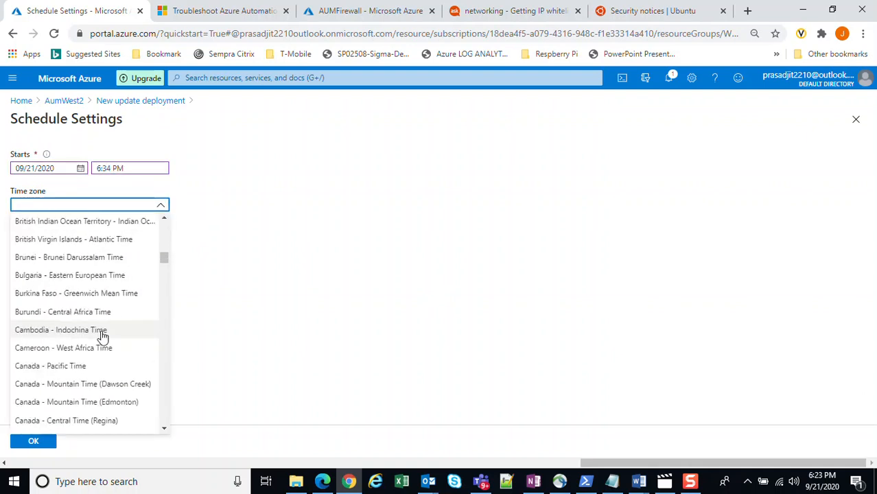
{"action": "scroll", "coordinate": [102, 346], "scroll_direction": "down", "scroll_amount": 15}
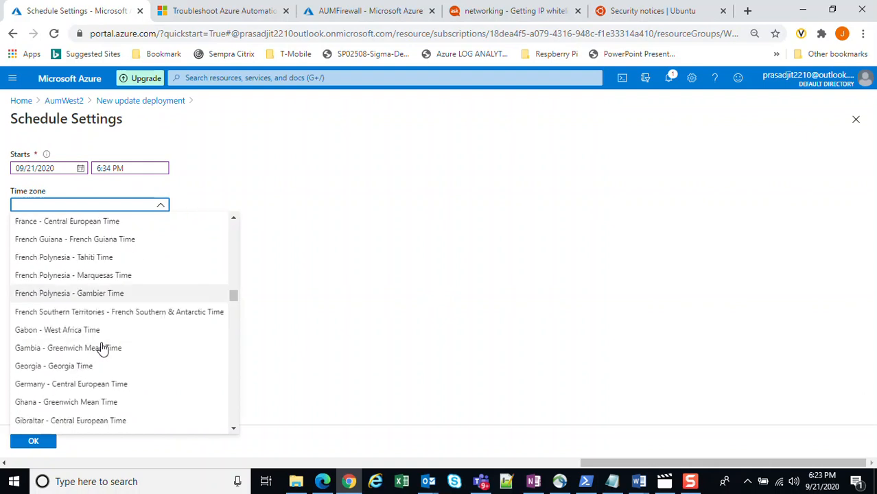
{"action": "scroll", "coordinate": [102, 348], "scroll_direction": "down", "scroll_amount": 2}
{"action": "left_click", "coordinate": [61, 365]}
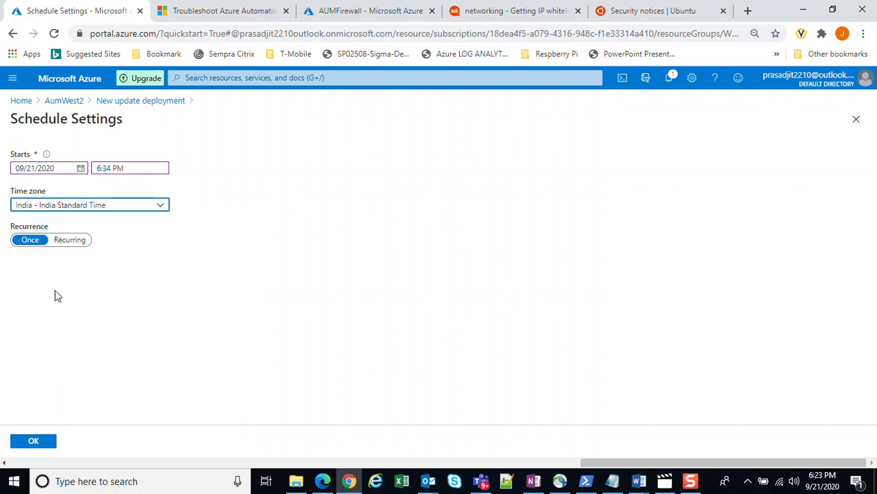
{"action": "left_click", "coordinate": [33, 441]}
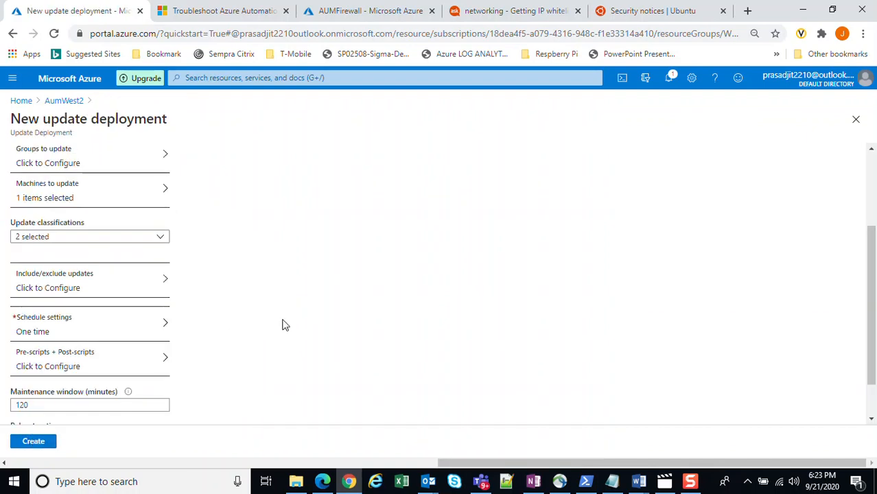
Step: Create the UbuntuSchedule deployment with the 120-minute maintenance window and view the deployment schedules
{"action": "scroll", "coordinate": [287, 328], "scroll_direction": "down", "scroll_amount": 2}
{"action": "left_click", "coordinate": [32, 444]}
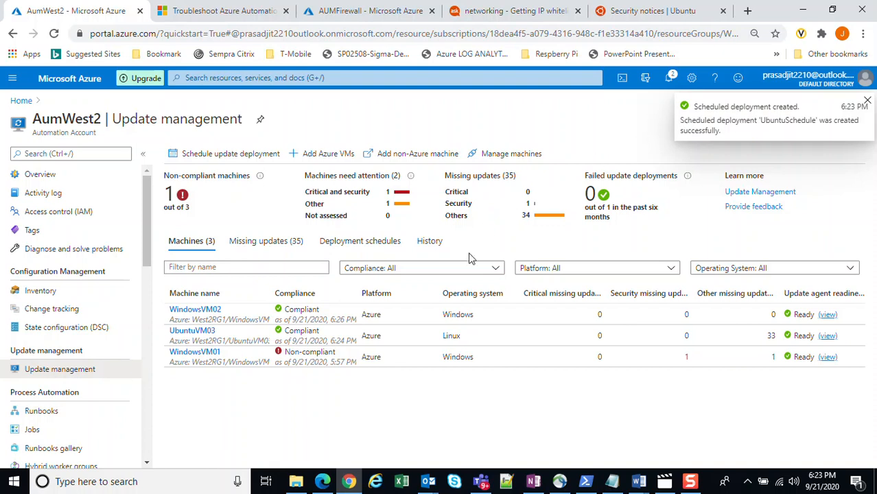
{"action": "left_click", "coordinate": [348, 245]}
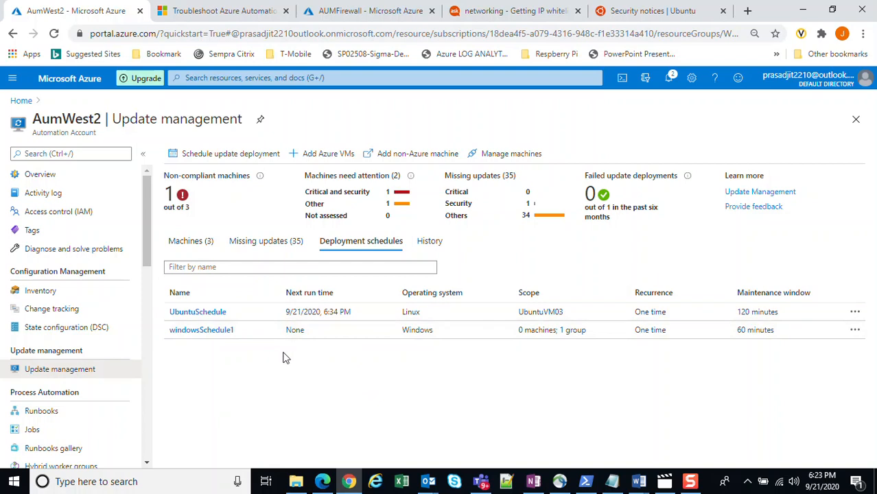
Step: Check the windowsSchedule1 run status in the deployment history and compare it with the compliance of the three machines
{"action": "left_click", "coordinate": [430, 243]}
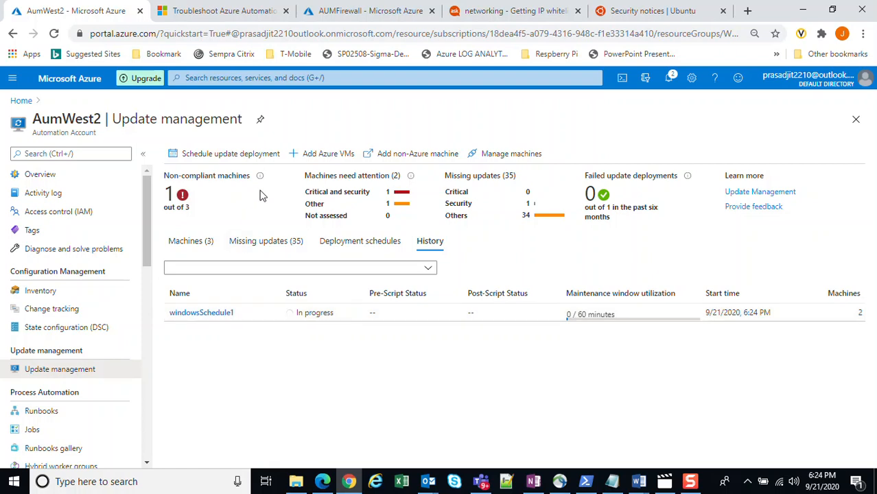
{"action": "left_click", "coordinate": [191, 241]}
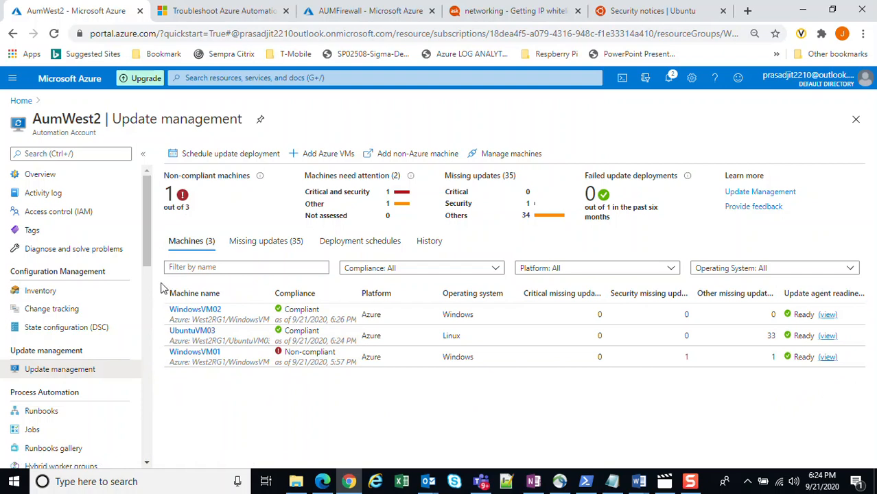
{"action": "left_click", "coordinate": [431, 243]}
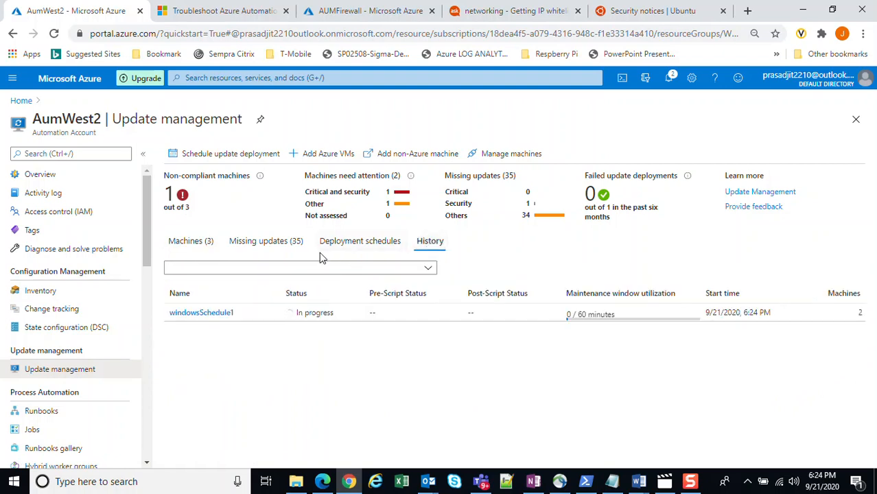
{"action": "left_click", "coordinate": [196, 246]}
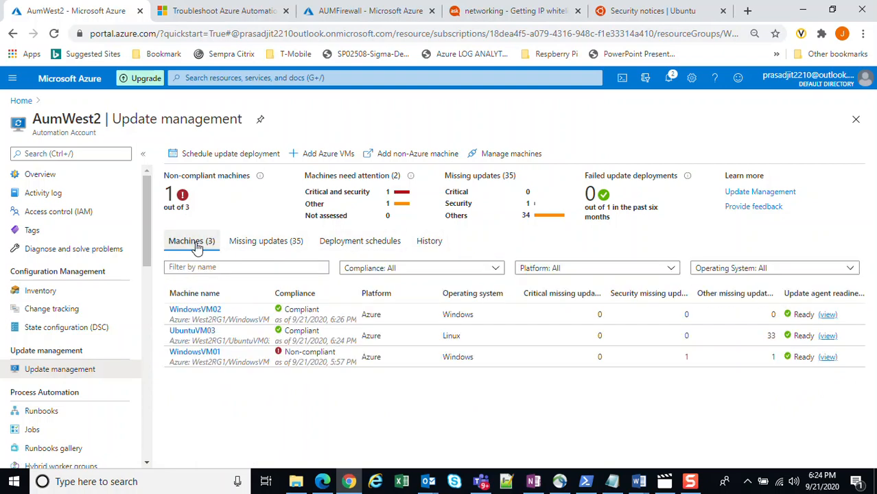
{"action": "left_click", "coordinate": [427, 245]}
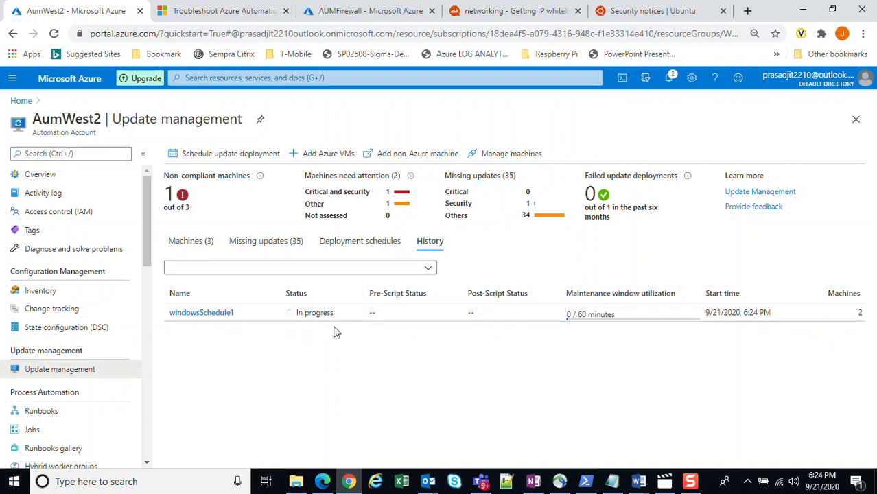
{"action": "left_click", "coordinate": [185, 246]}
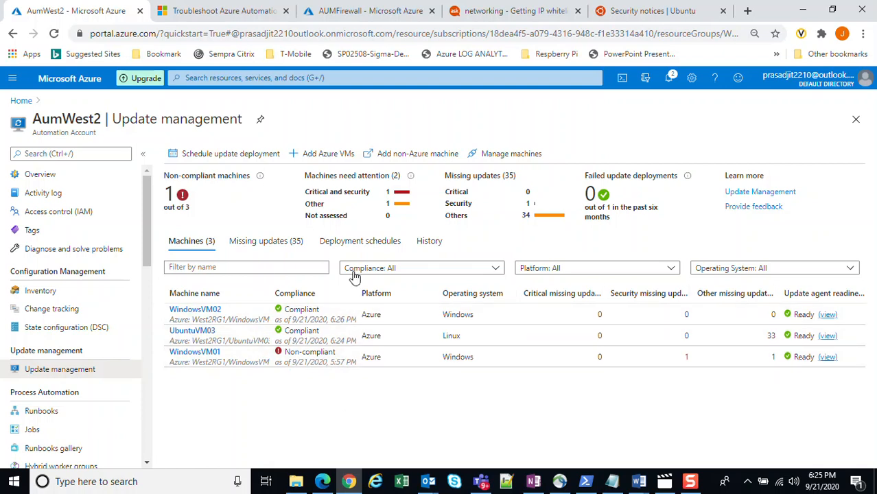
{"action": "left_click", "coordinate": [429, 241]}
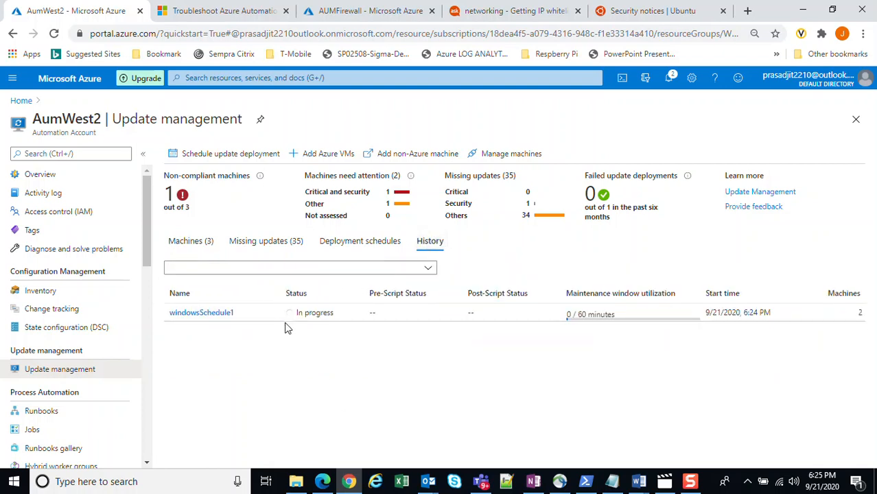
{"action": "left_click", "coordinate": [204, 248]}
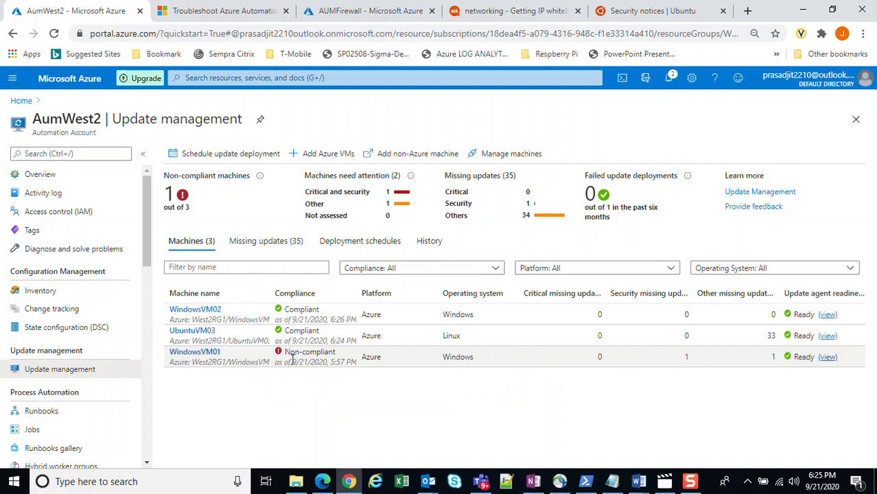
{"action": "left_click", "coordinate": [434, 249]}
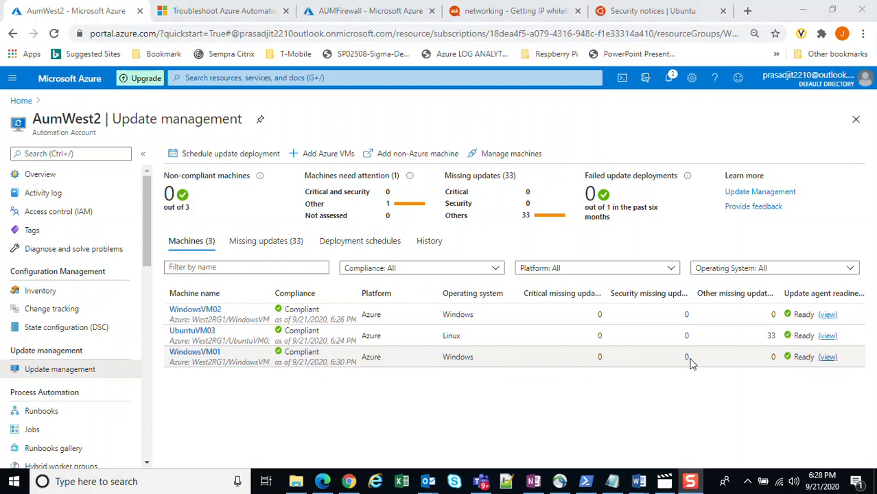
Step: Recheck the windowsSchedule1 result in the deployment history and the next run time of UbuntuSchedule in the deployment schedules
{"action": "left_click", "coordinate": [431, 244]}
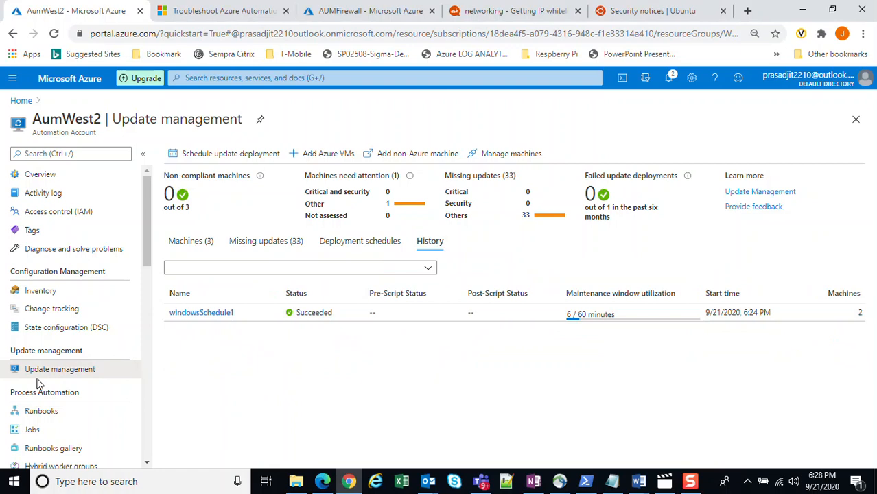
{"action": "left_click", "coordinate": [352, 244]}
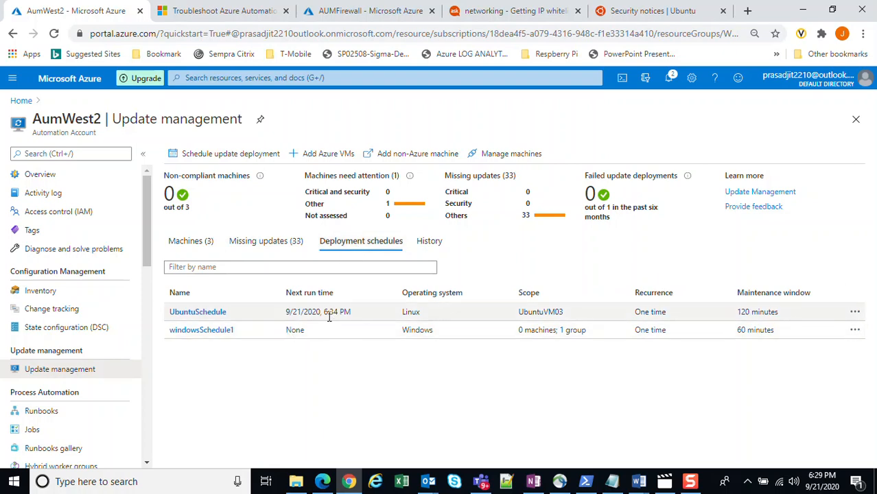
{"action": "mouse_move", "coordinate": [822, 484]}
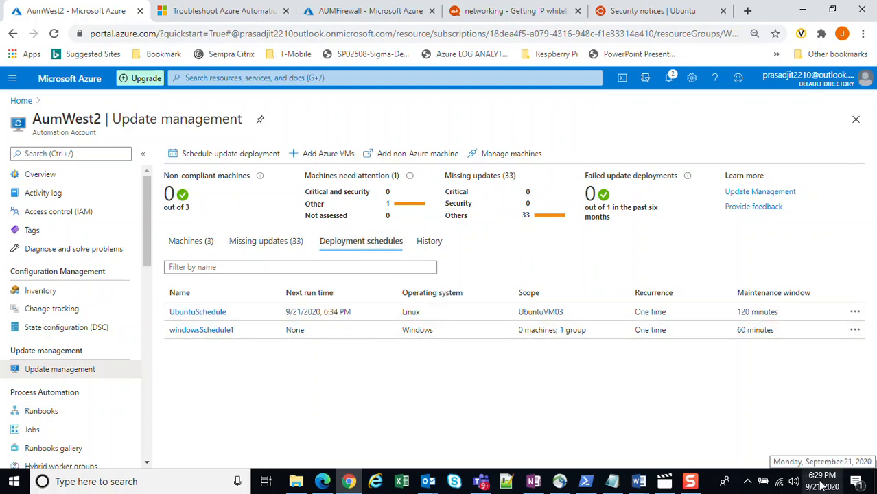
{"action": "left_click", "coordinate": [429, 242]}
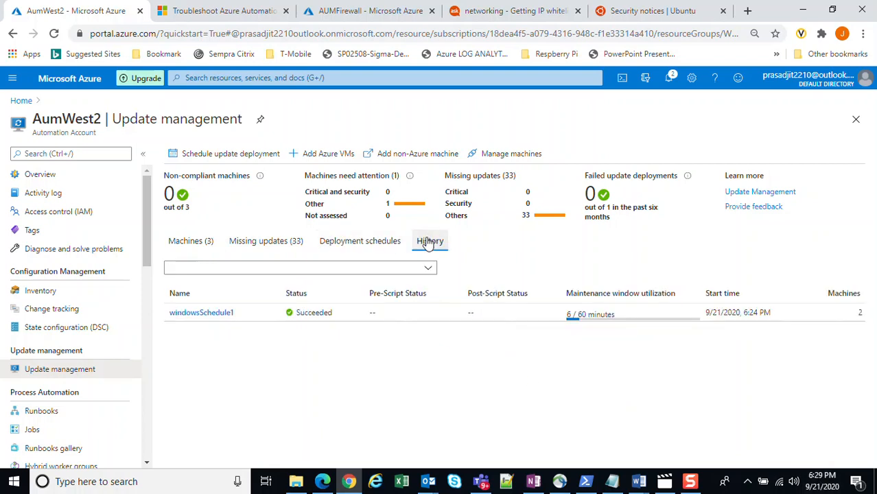
Step: View the compliance of the three machines, then switch to Word's Document2 and review the firewall addresses and service tags
{"action": "left_click", "coordinate": [184, 241]}
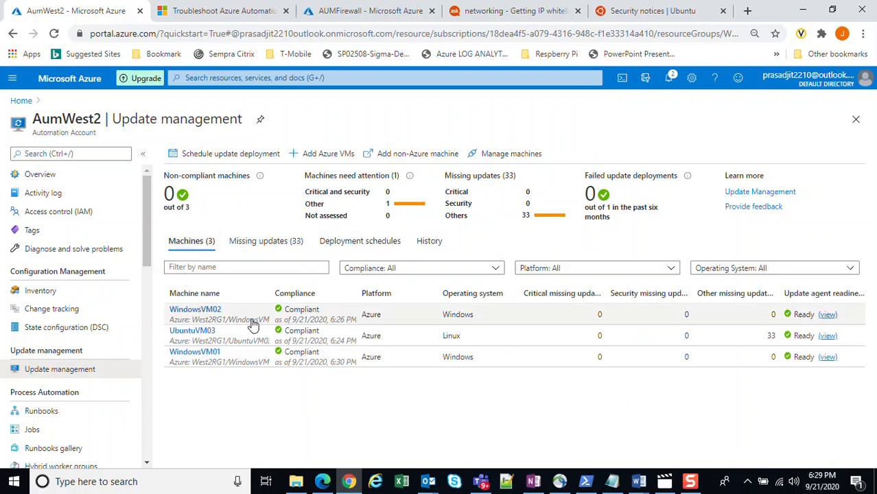
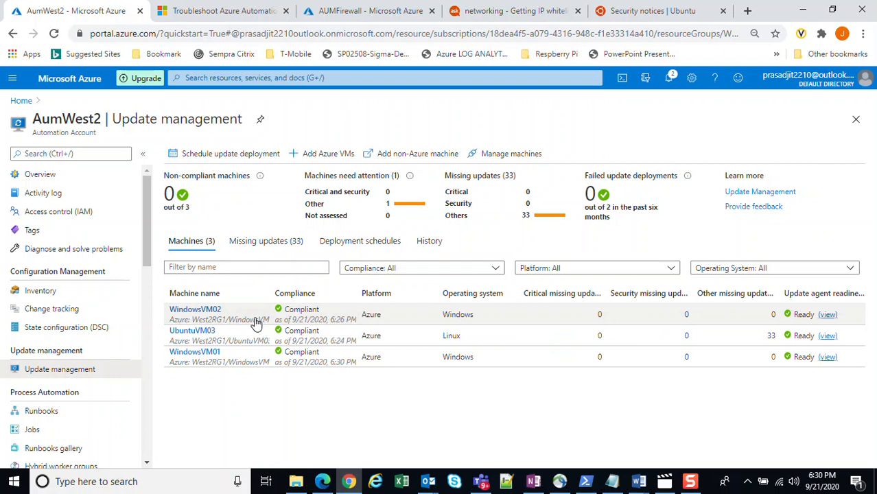
{"action": "mouse_move", "coordinate": [634, 474]}
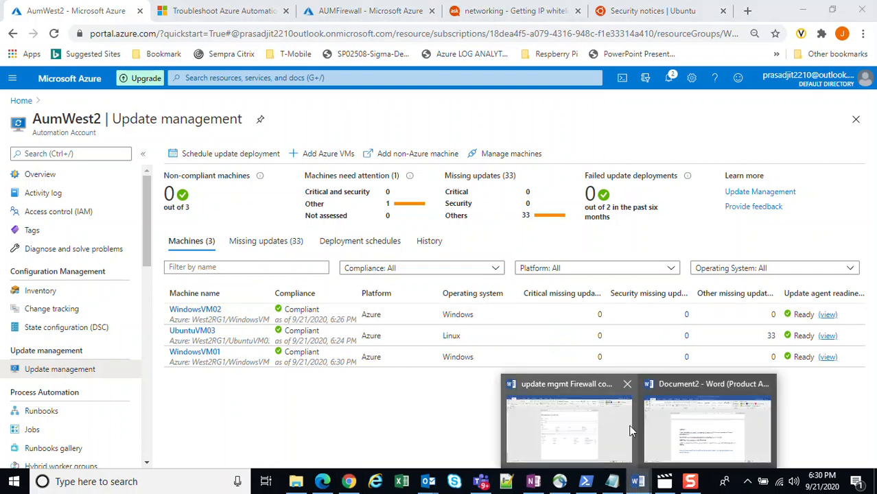
{"action": "left_click", "coordinate": [682, 432]}
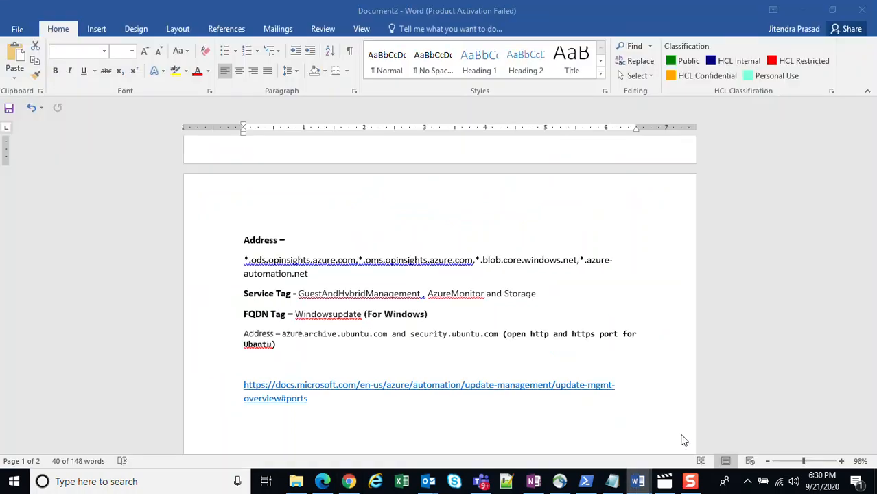
{"action": "left_click", "coordinate": [236, 260]}
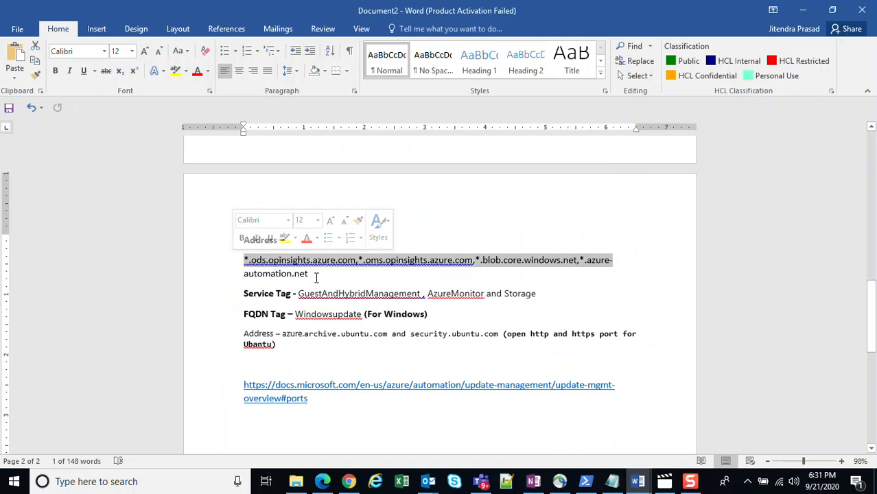
{"action": "left_click_drag", "start_coordinate": [315, 275], "coordinate": [244, 261]}
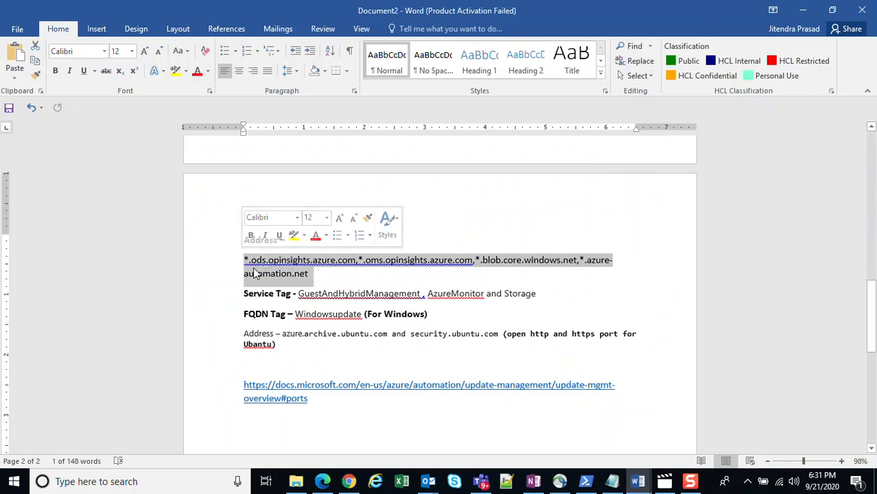
{"action": "left_click", "coordinate": [299, 294]}
{"action": "left_click_drag", "start_coordinate": [523, 294], "coordinate": [327, 291]}
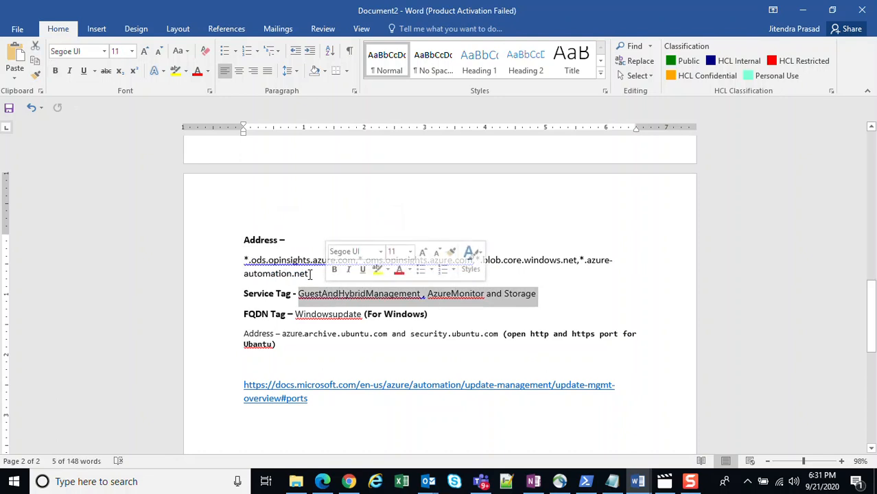
{"action": "triple_click", "coordinate": [302, 275]}
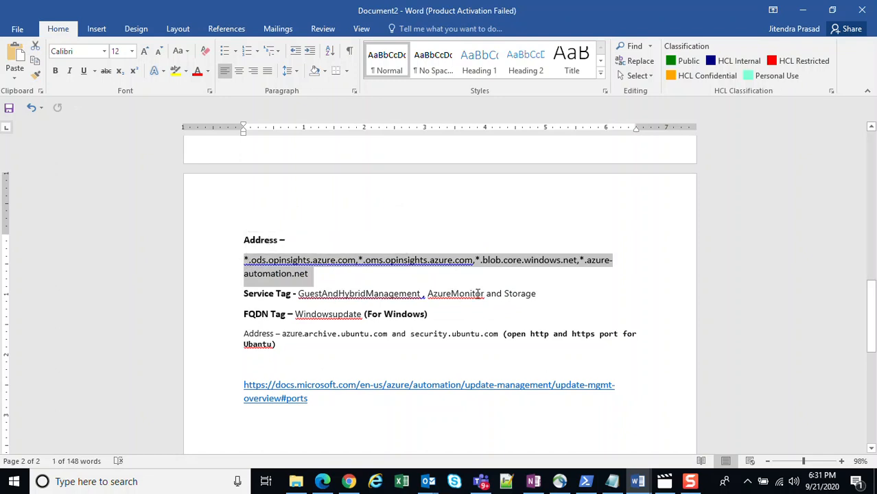
{"action": "left_click_drag", "start_coordinate": [538, 294], "coordinate": [326, 289]}
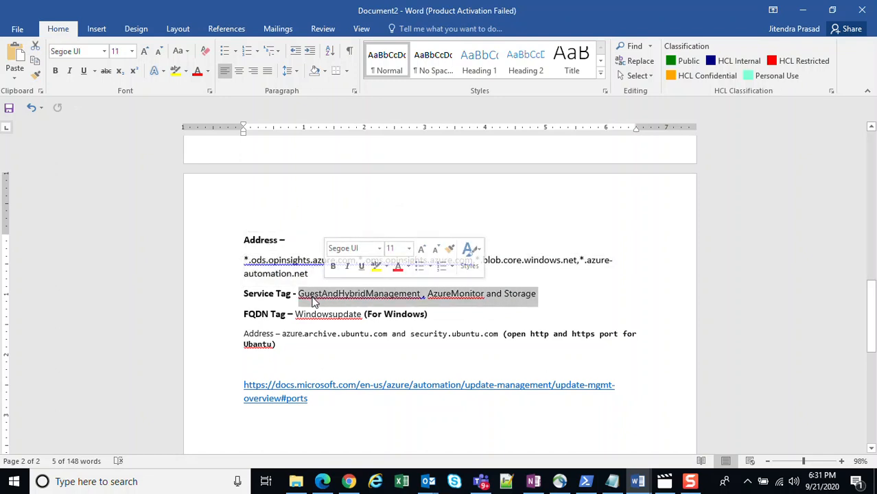
{"action": "triple_click", "coordinate": [309, 275]}
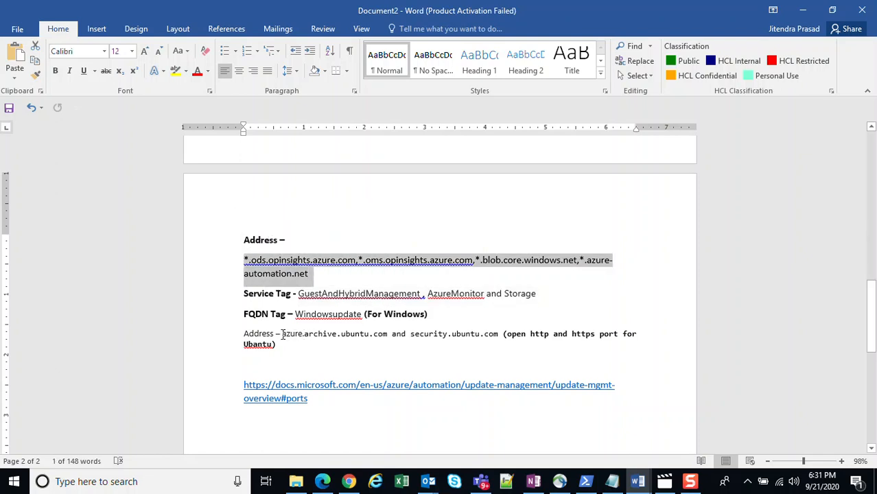
Step: Review the Ubuntu addresses azure.archive.ubuntu.com and security.ubuntu.com in the firewall notes
{"action": "left_click_drag", "start_coordinate": [282, 335], "coordinate": [382, 339]}
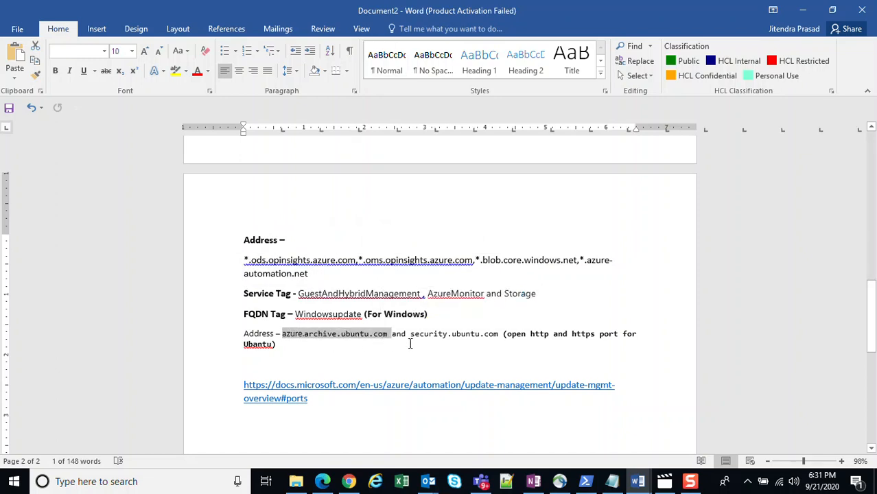
{"action": "left_click_drag", "start_coordinate": [411, 335], "coordinate": [491, 339]}
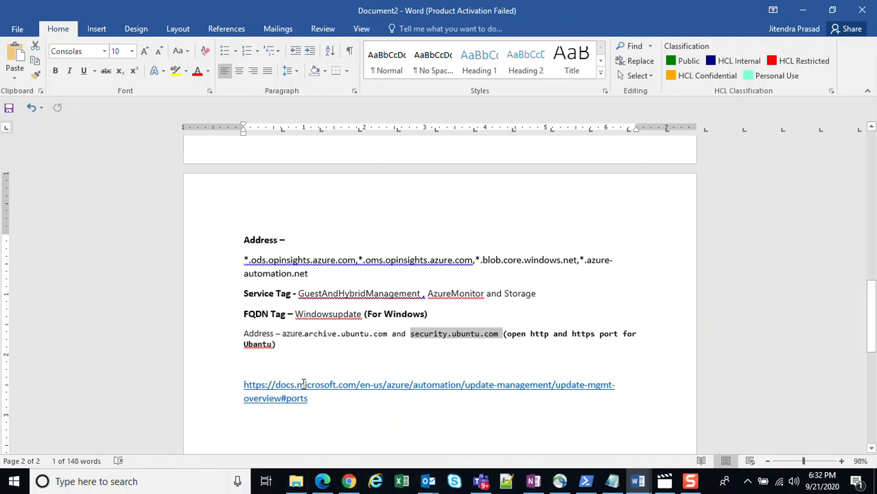
{"action": "left_click", "coordinate": [361, 417]}
Step: Switch back to the Azure portal in Chrome and compare the UbuntuSchedule run status in the deployment history with the machines' compliance
{"action": "left_click", "coordinate": [349, 481]}
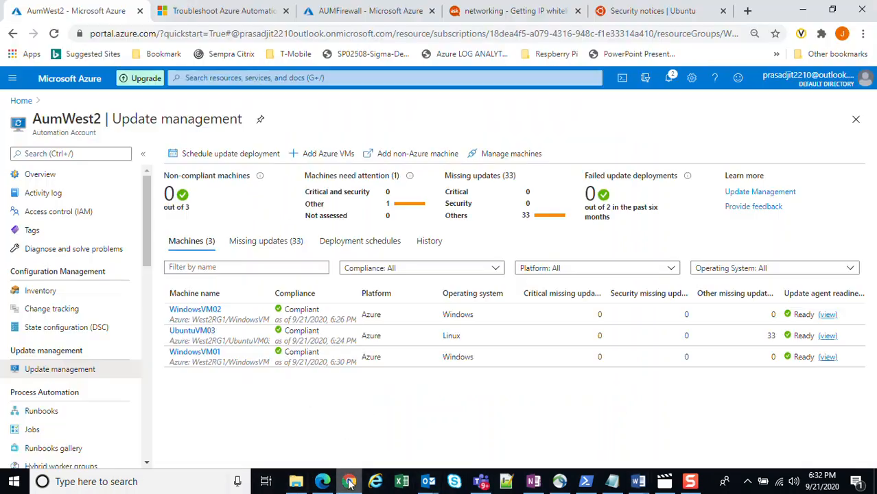
{"action": "left_click", "coordinate": [430, 243]}
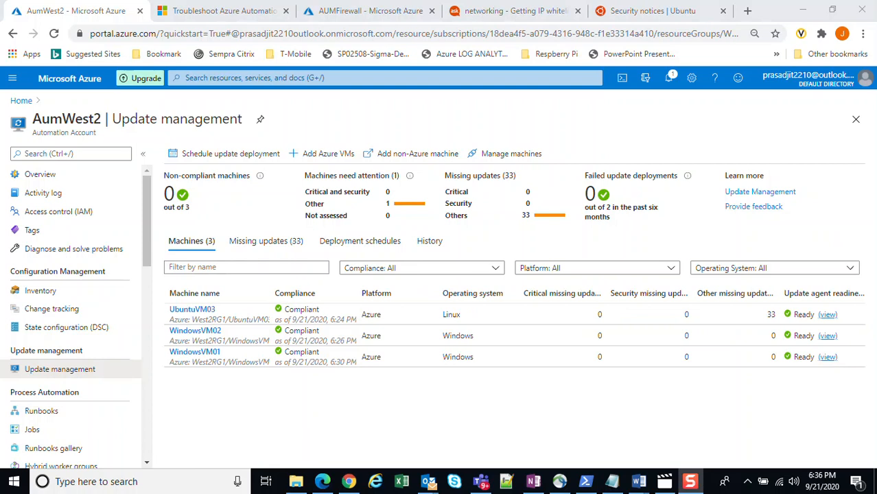
{"action": "left_click", "coordinate": [428, 243]}
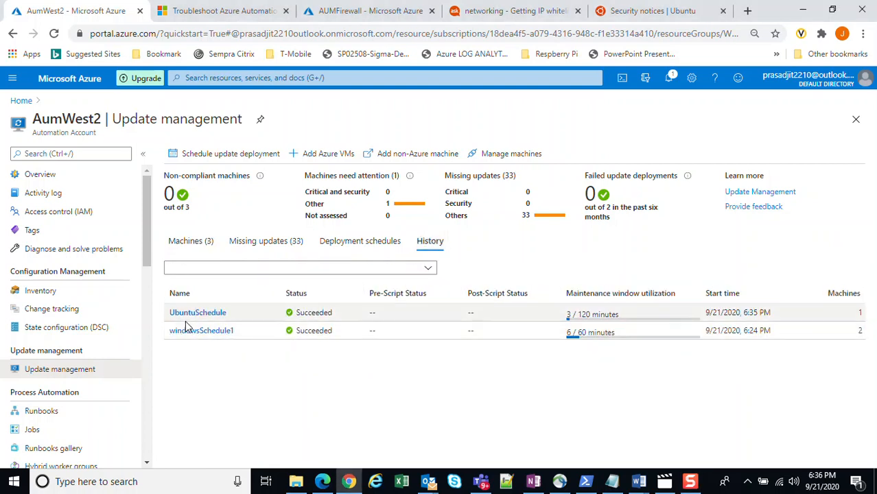
{"action": "left_click", "coordinate": [193, 244]}
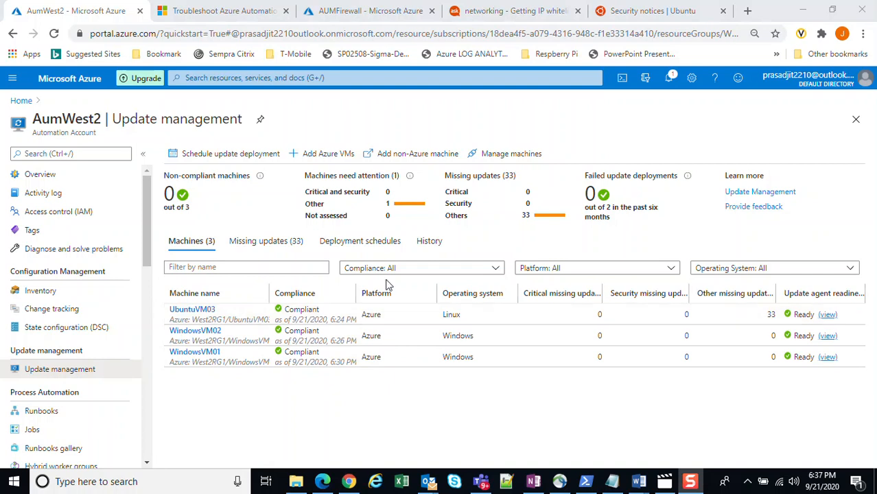
{"action": "left_click", "coordinate": [420, 247]}
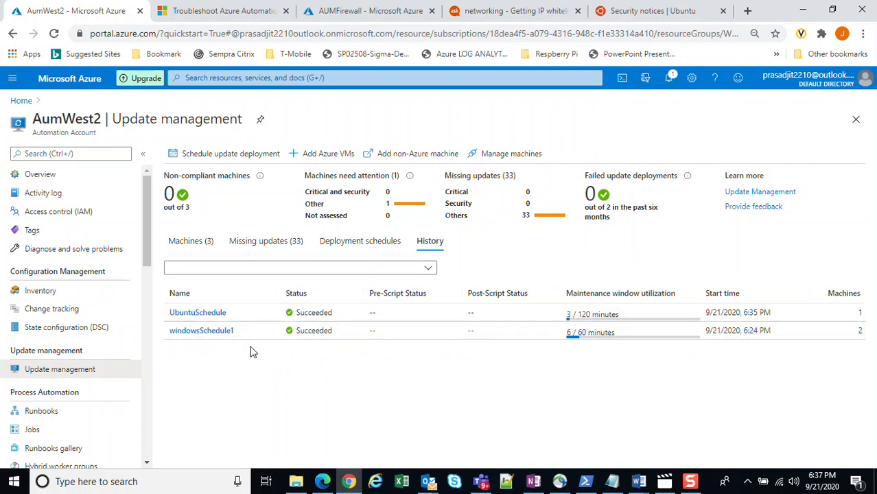
Step: Leave the new update deployment form and reopen Update management for the AumWest2 account from the Automation Accounts list
{"action": "left_click", "coordinate": [219, 155]}
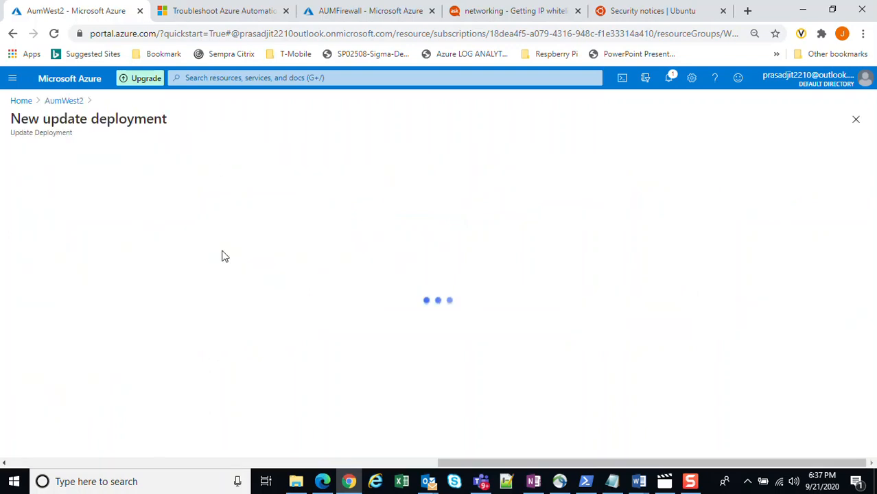
{"action": "left_click", "coordinate": [20, 100]}
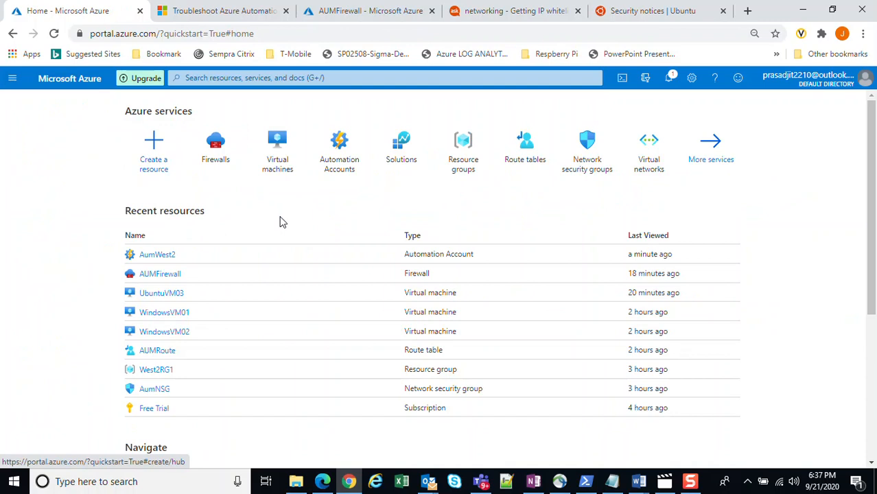
{"action": "left_click", "coordinate": [339, 163]}
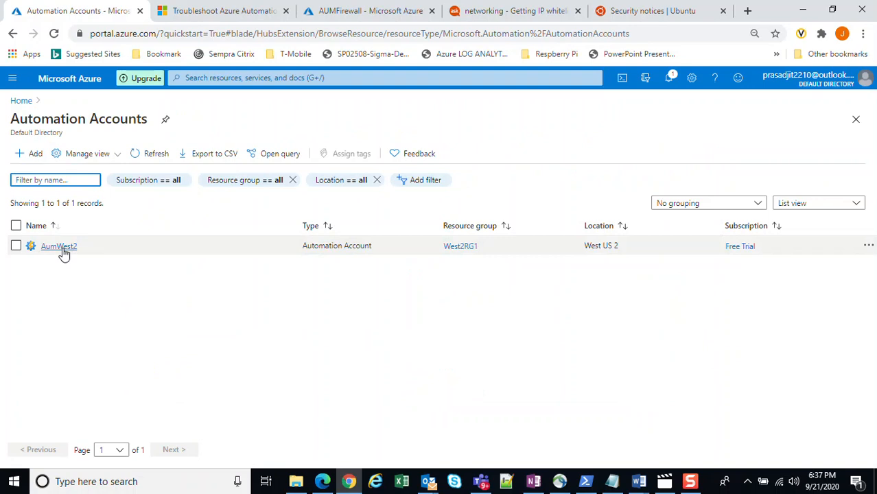
{"action": "left_click", "coordinate": [61, 249]}
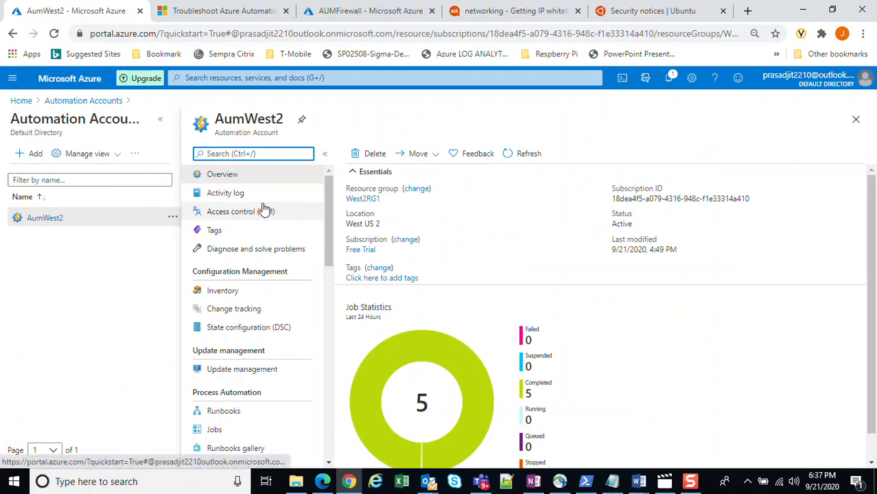
{"action": "left_click", "coordinate": [240, 371]}
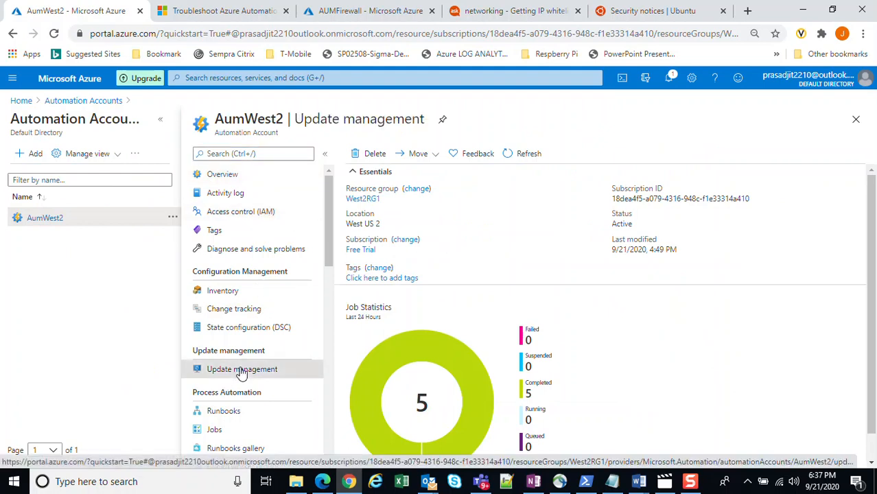